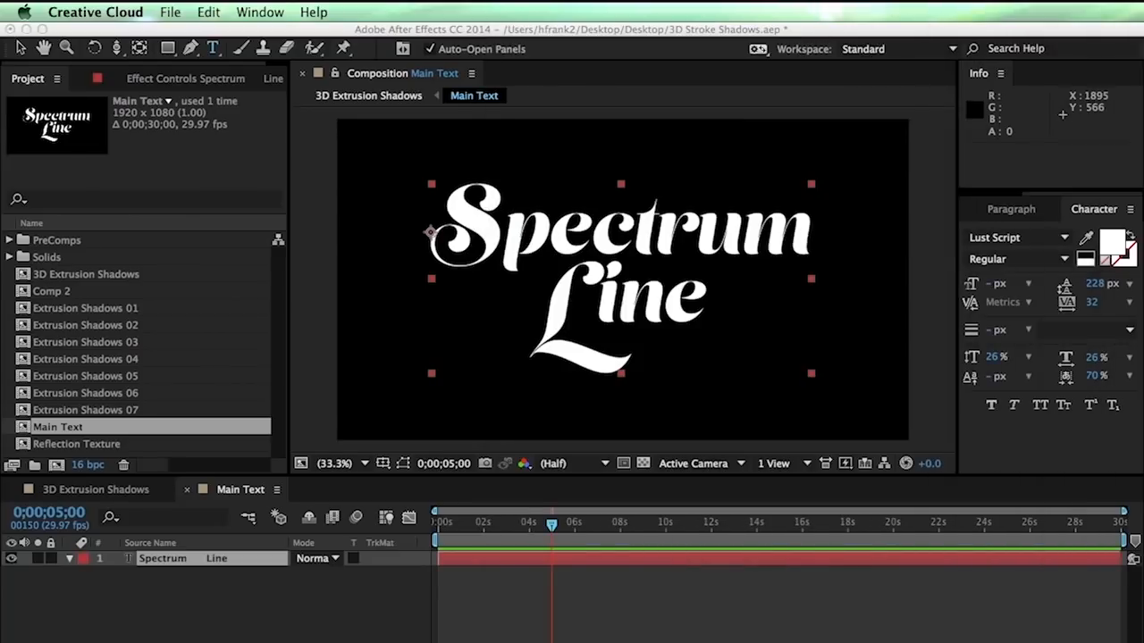
Give the L in 'Spectrum Line' a -135 px baseline shift, then return to 3D Extrusion Shadows
left_click_drag(497, 219, 445, 226)
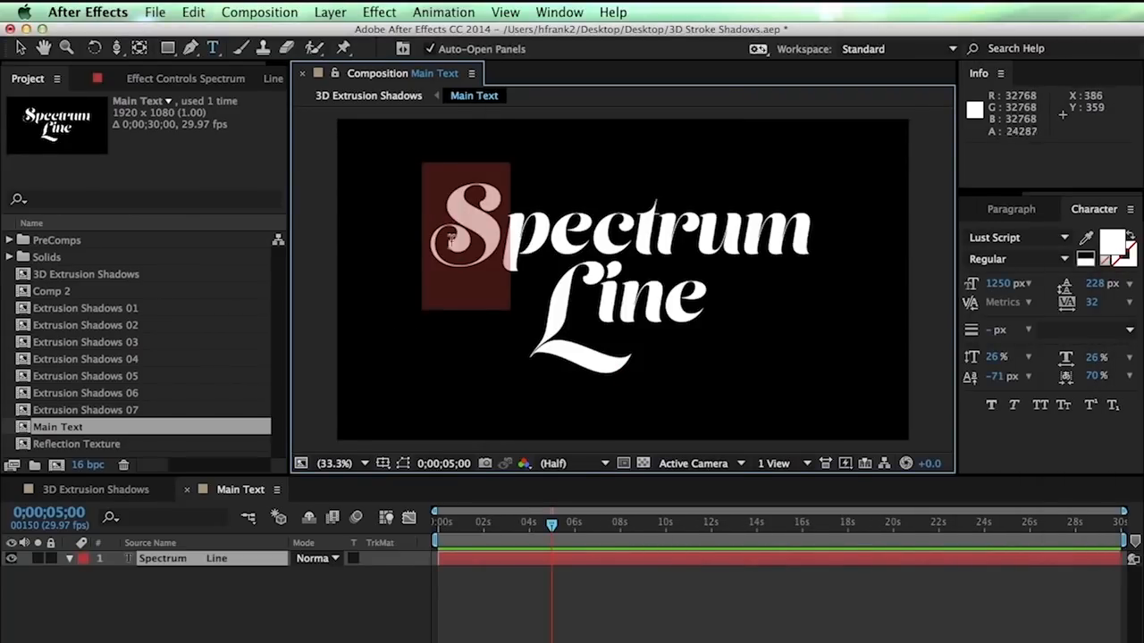
left_click_drag(554, 323, 570, 328)
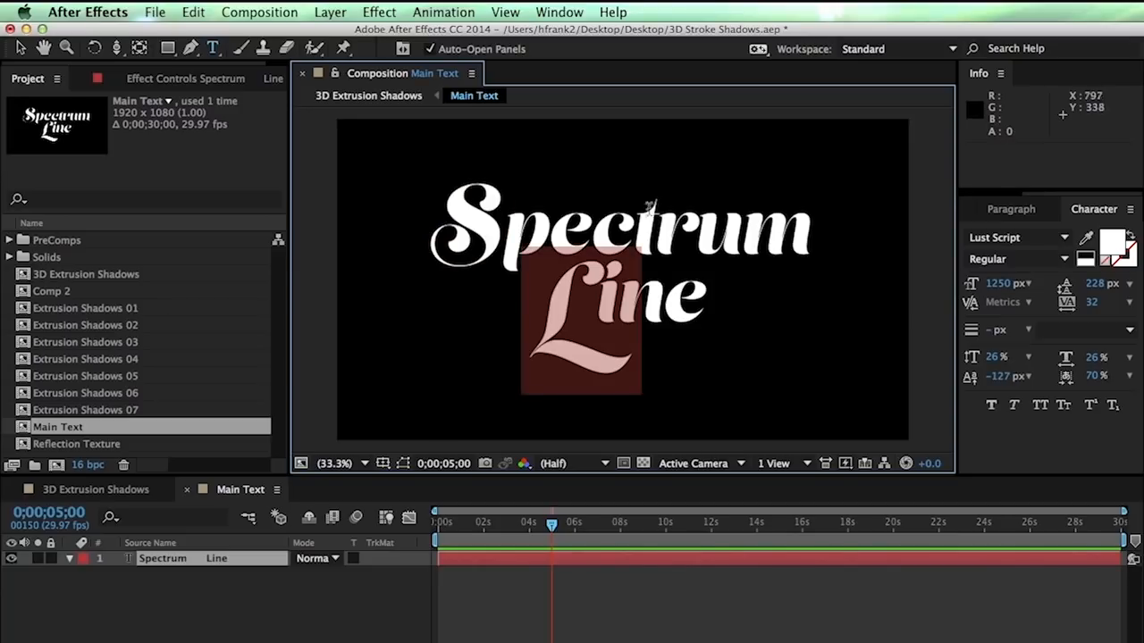
key("KP_Enter")
left_click_drag(582, 301, 549, 304)
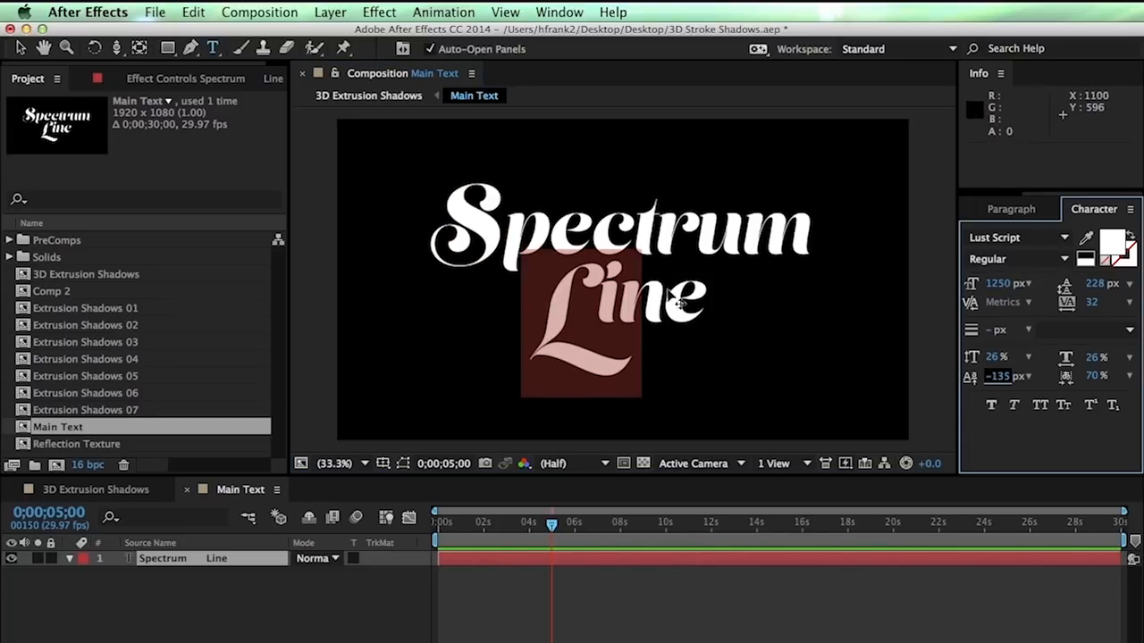
key("KP_Enter")
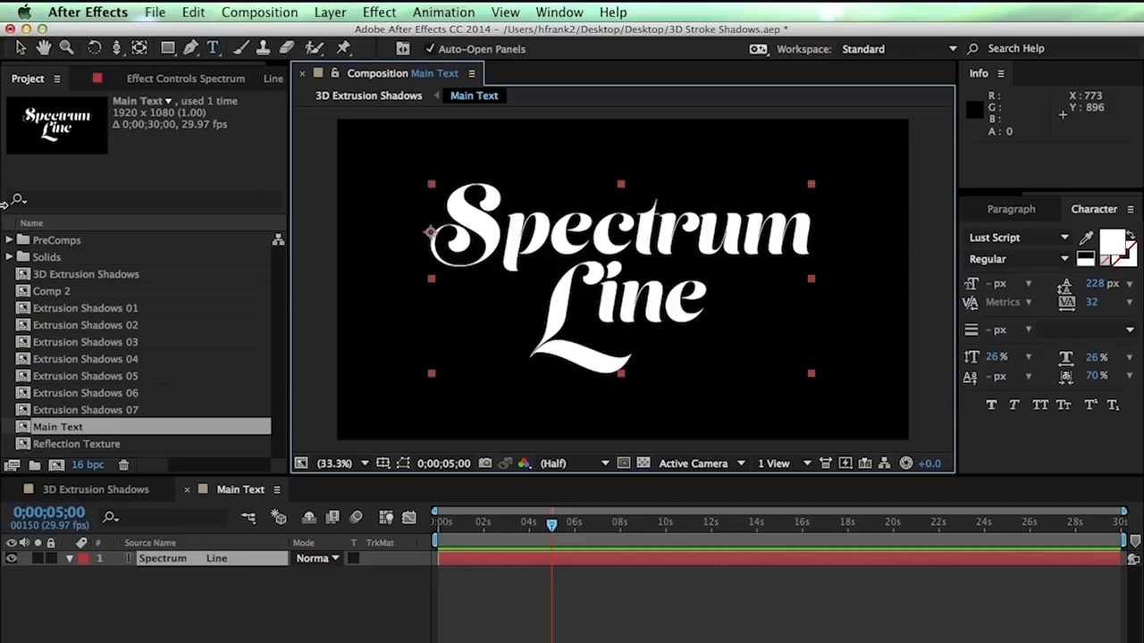
left_click(118, 496)
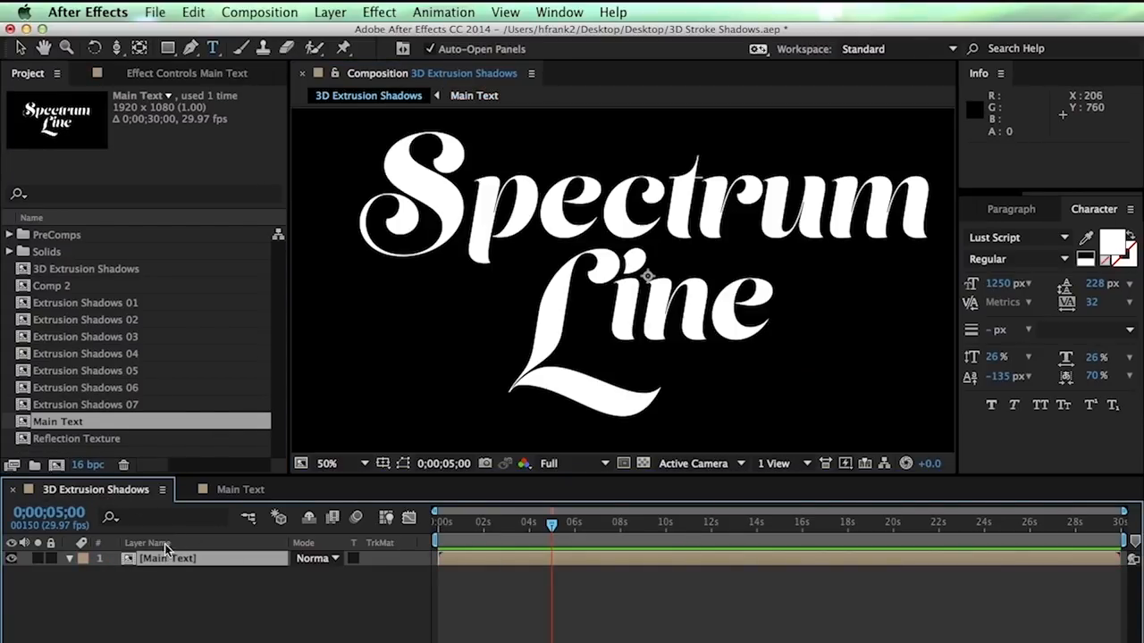
Search 'ramp' and apply Three Color Ramp to the Main Text title layer
left_click_drag(157, 556, 224, 549)
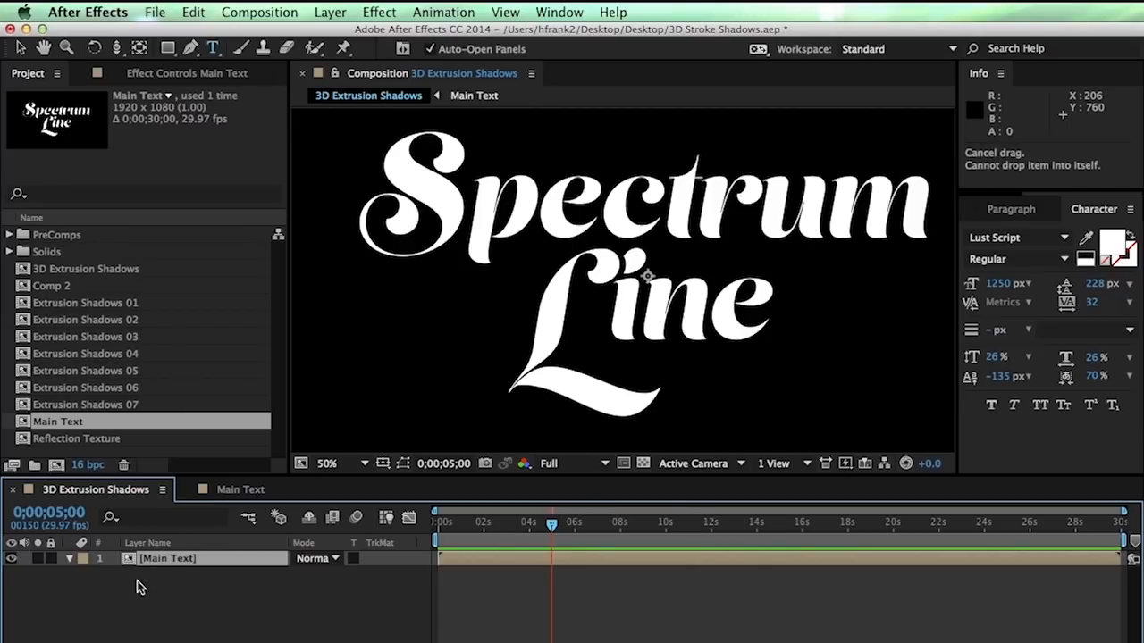
left_click(200, 604)
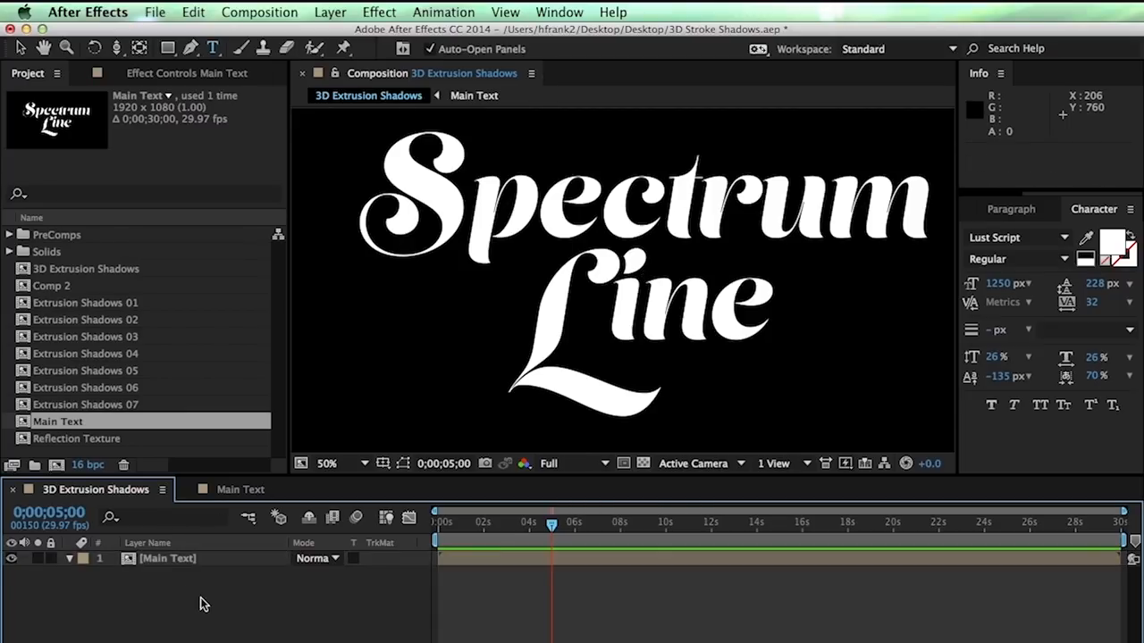
key("super+5")
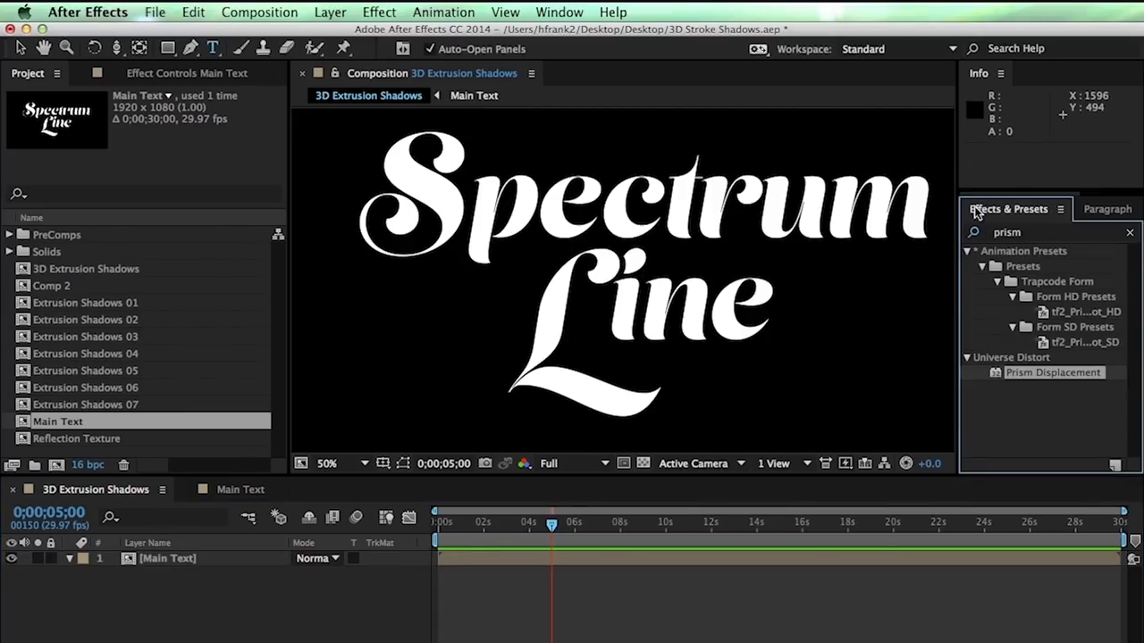
left_click(1127, 236)
left_click(1070, 239)
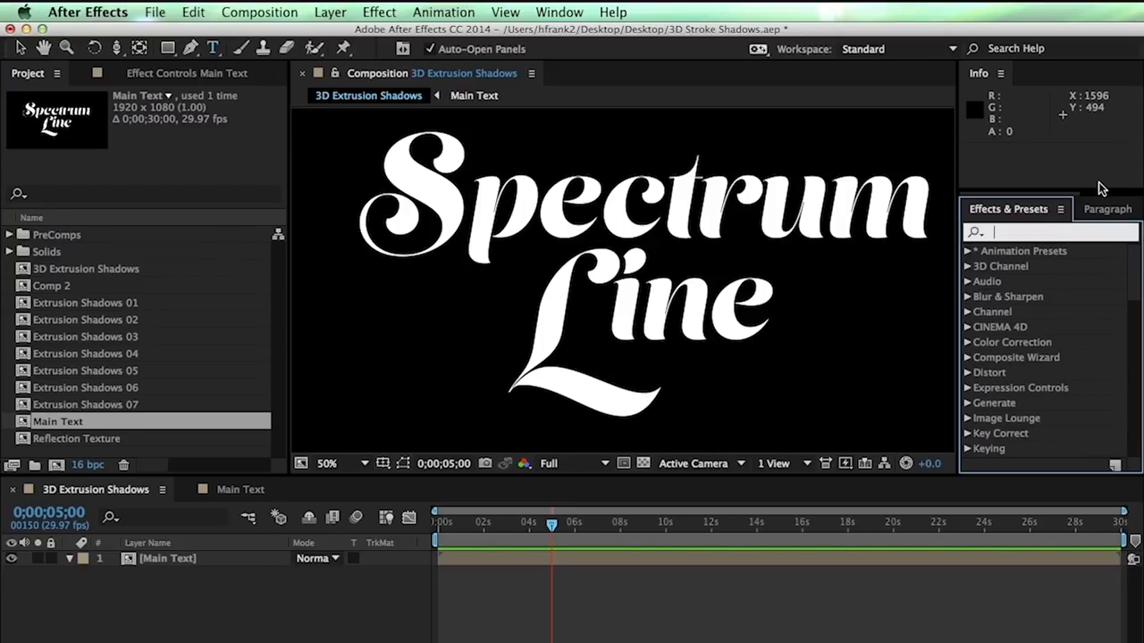
type("ramp")
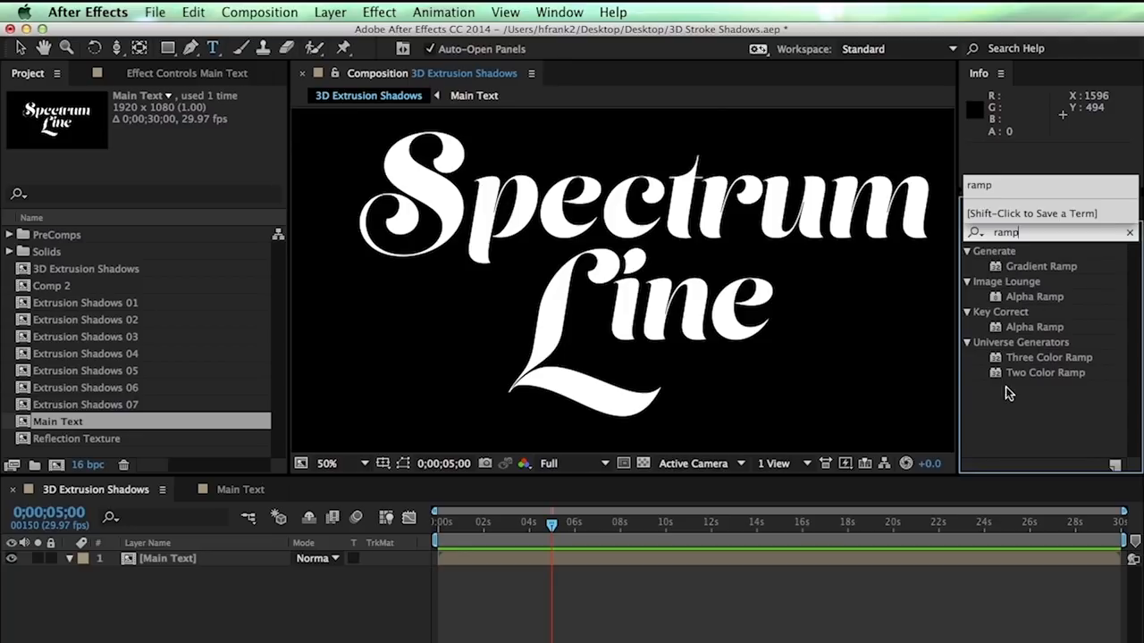
left_click(996, 360)
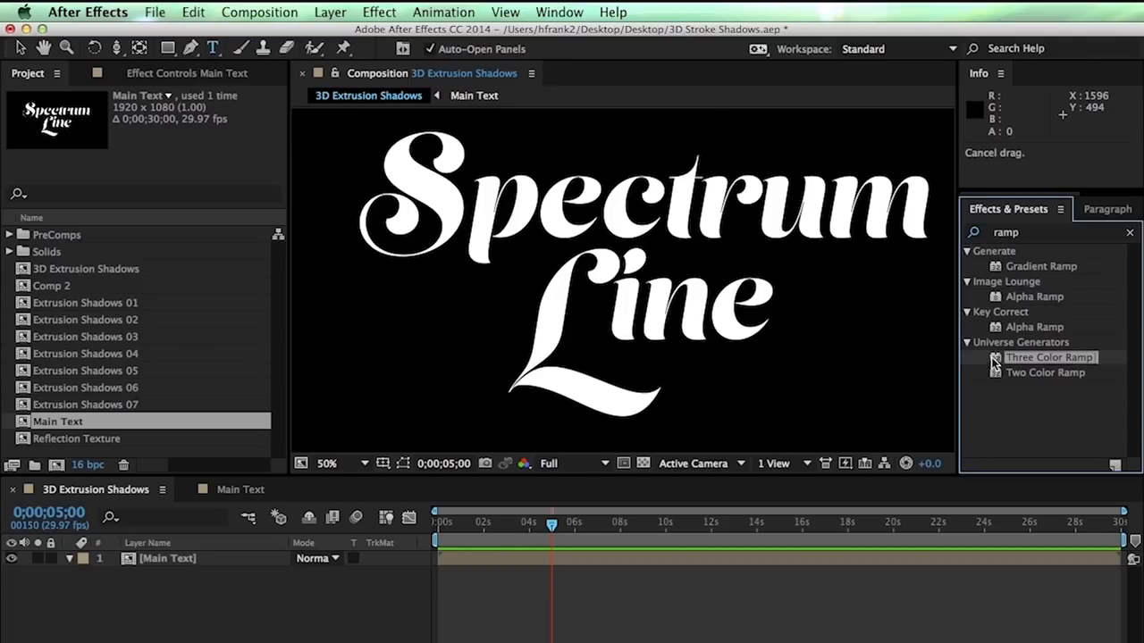
left_click_drag(1072, 366, 658, 308)
Set the ramp diagonally with Start Point 1180,184 and End Point 808,924
left_click_drag(635, 161, 681, 196)
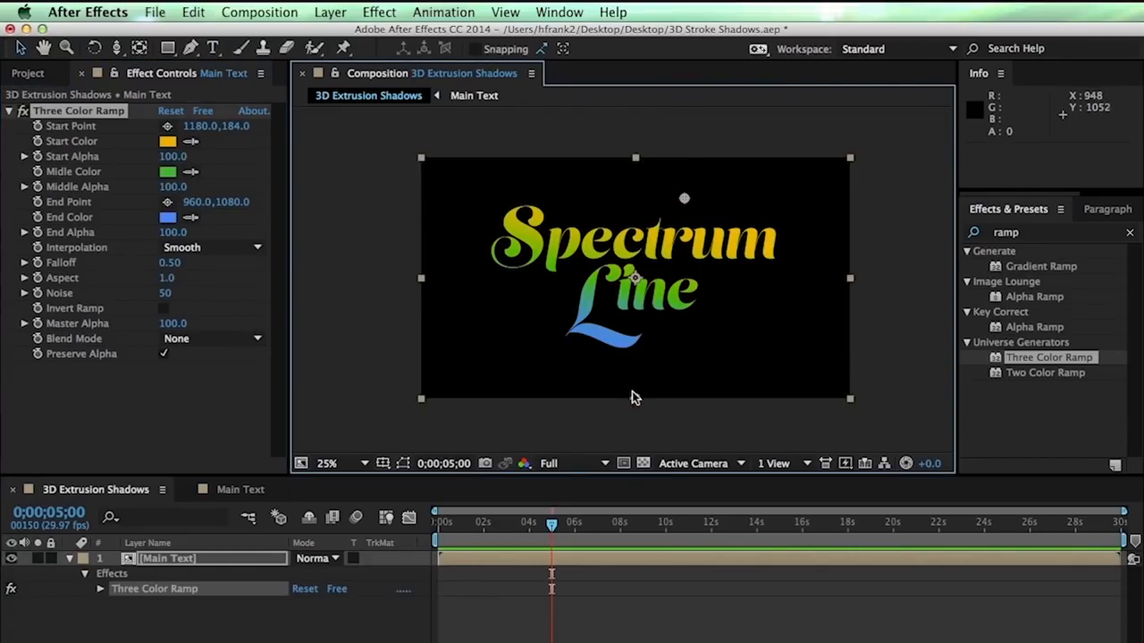
left_click_drag(634, 399, 600, 363)
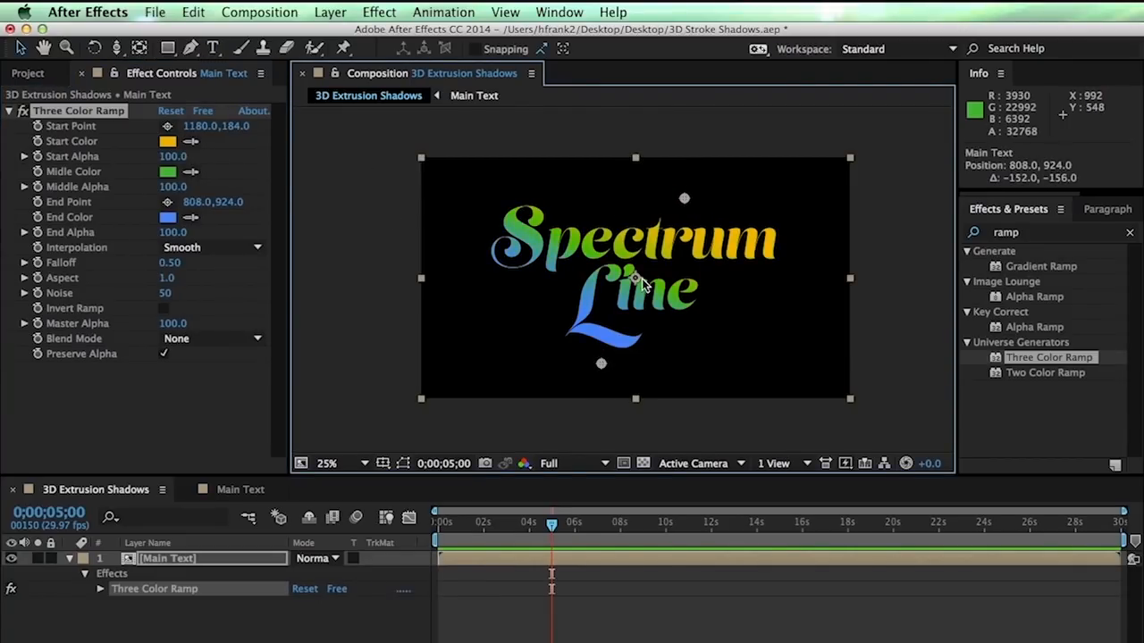
key("period")
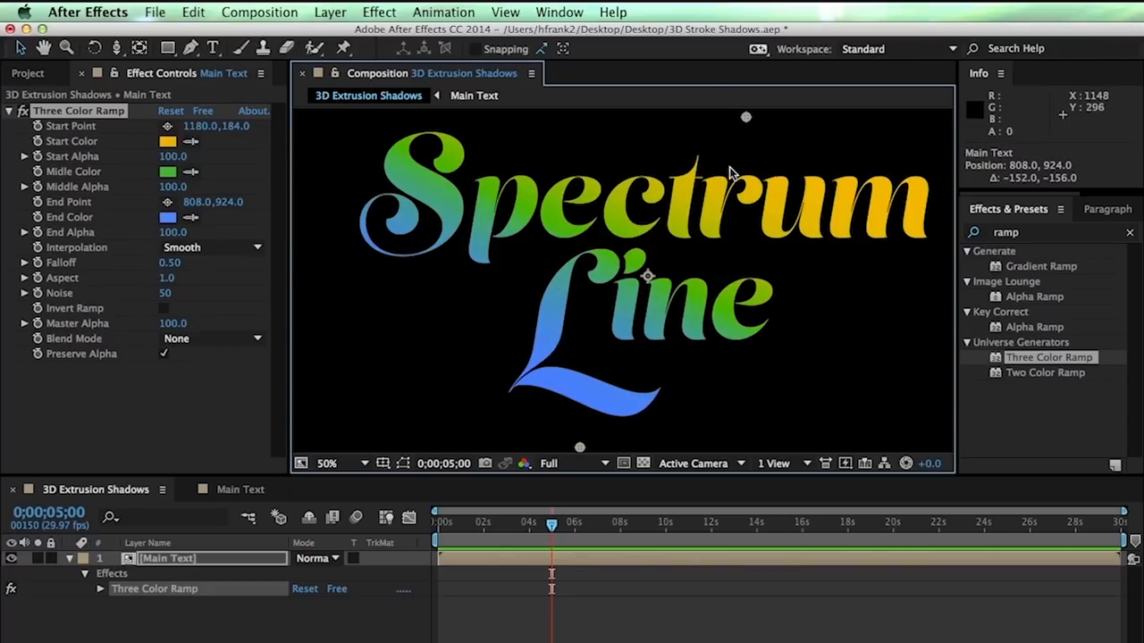
Set the ramp's start colour to orange-red
left_click(169, 142)
left_click(744, 414)
left_click(539, 403)
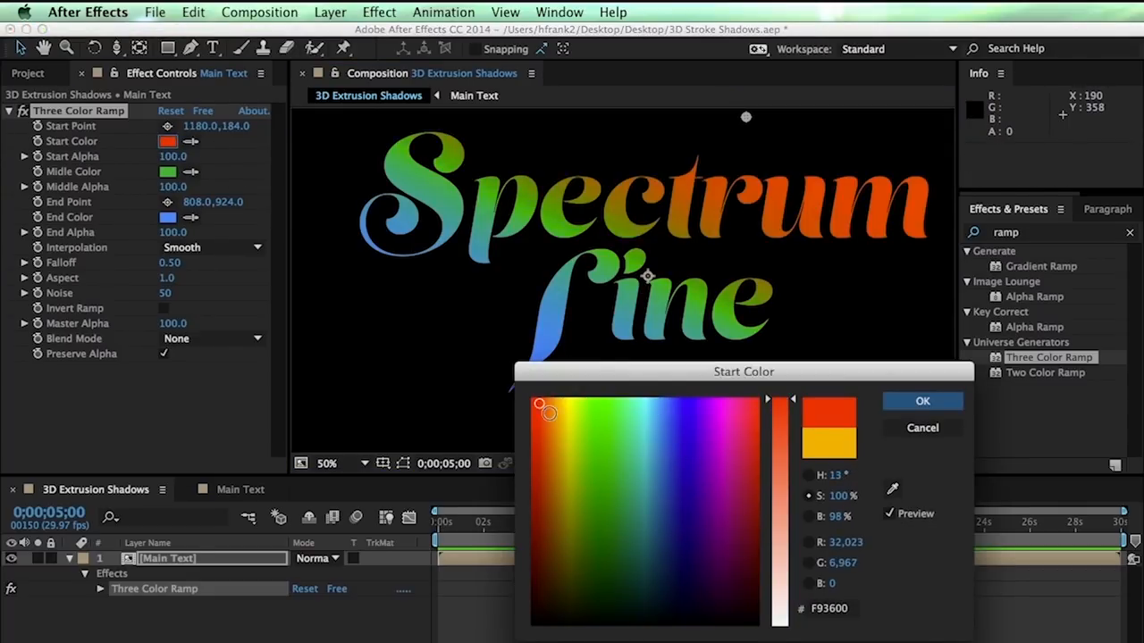
left_click(546, 412)
left_click_drag(547, 412, 534, 404)
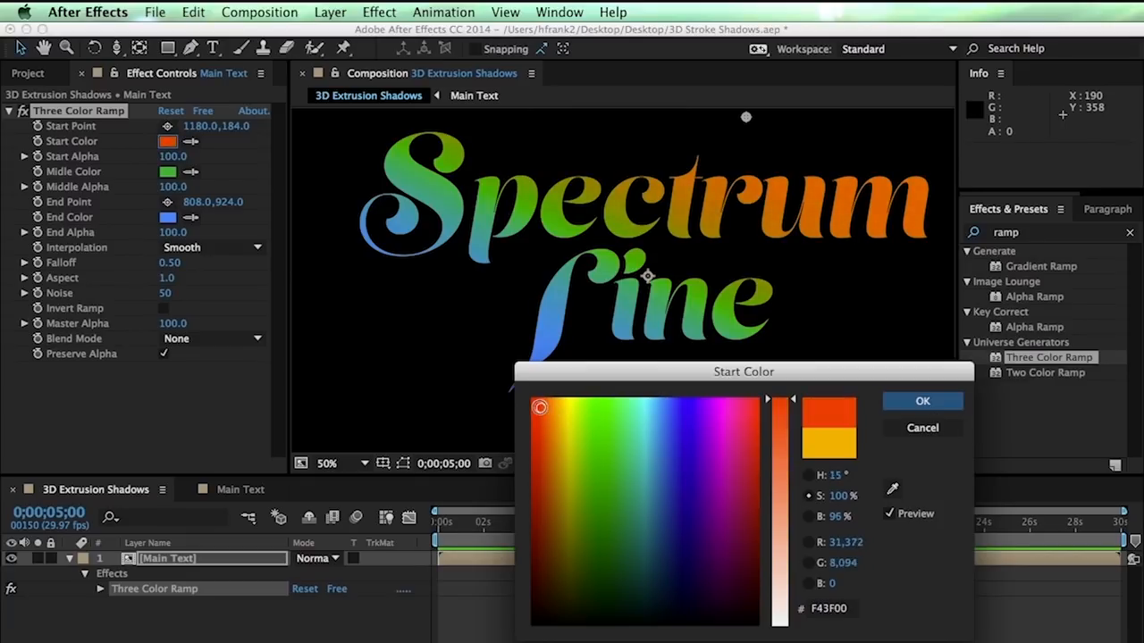
left_click(929, 404)
Make the ramp's middle colour yellow and its end colour deep crimson (7C0036)
left_click(168, 171)
left_click(560, 409)
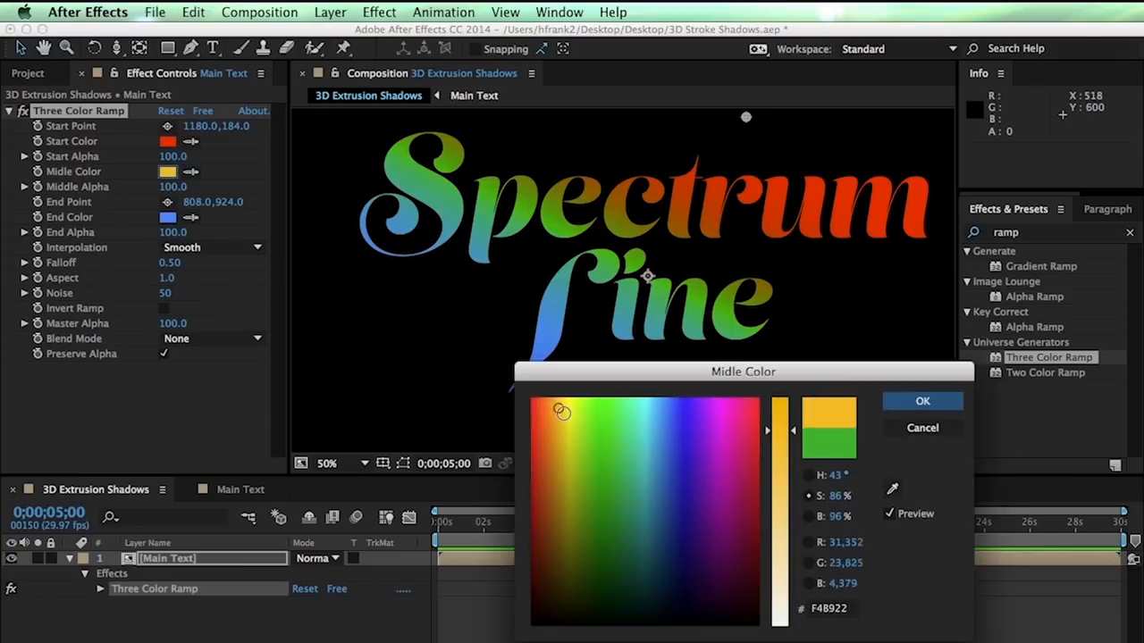
left_click_drag(560, 410, 557, 411)
left_click(922, 401)
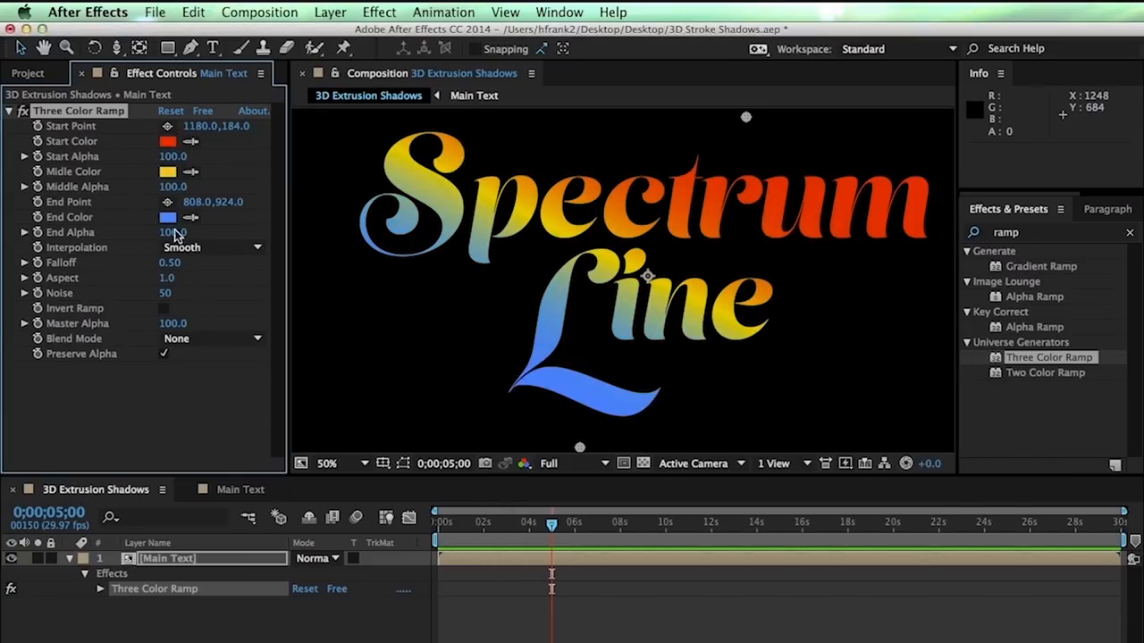
left_click(168, 217)
mouse_move(723, 536)
left_mouse_down()
mouse_move(747, 544)
mouse_move(743, 516)
mouse_move(736, 537)
left_mouse_up()
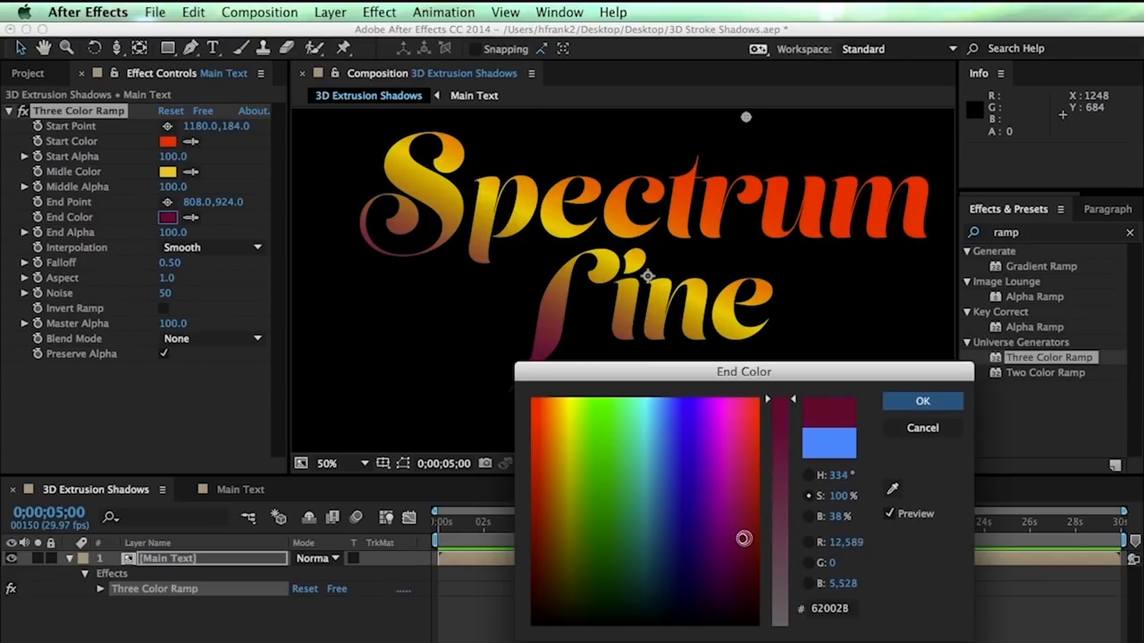
left_click_drag(741, 514, 749, 515)
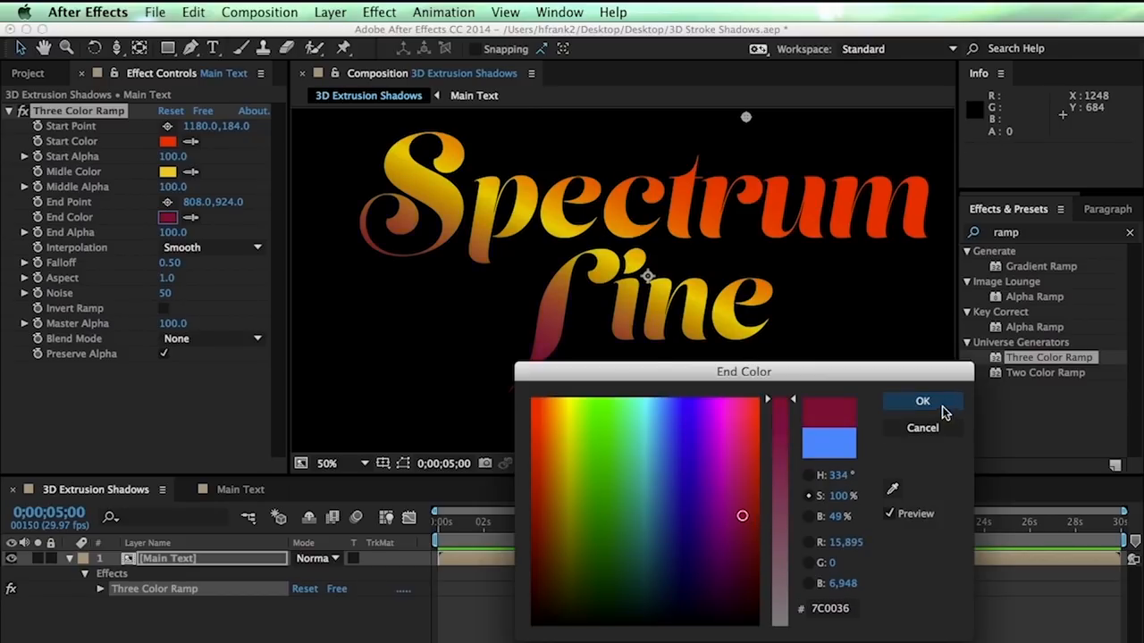
left_click(922, 401)
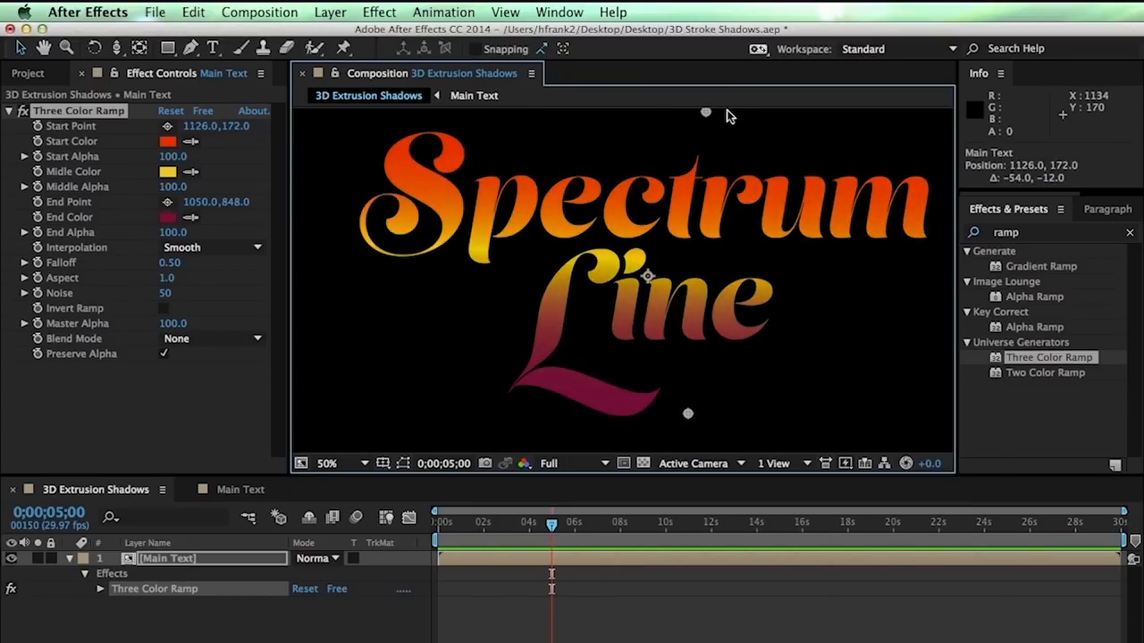
Move the ramp's Start Point to 1134,162 and End Point to 964,842
mouse_move(727, 113)
left_mouse_down()
mouse_move(745, 110)
mouse_move(728, 115)
left_mouse_up()
left_click_drag(687, 415, 650, 414)
left_click(182, 558)
key("u")
key("F2")
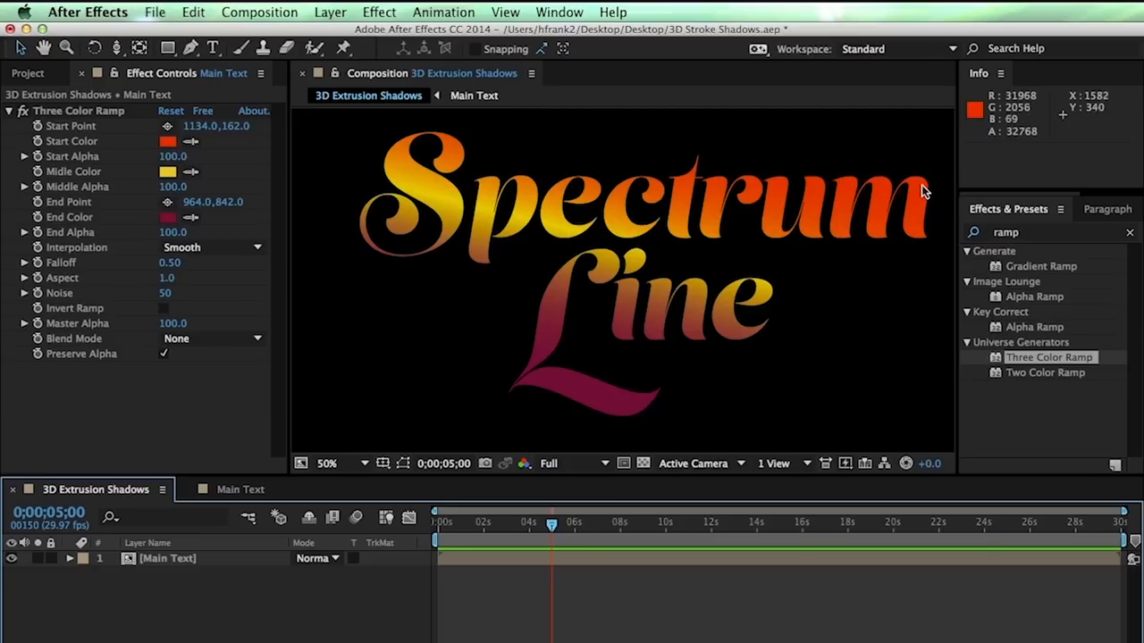
Set up the Rectangle tool with a Linear Gradient fill
left_click(167, 48)
left_click(204, 49)
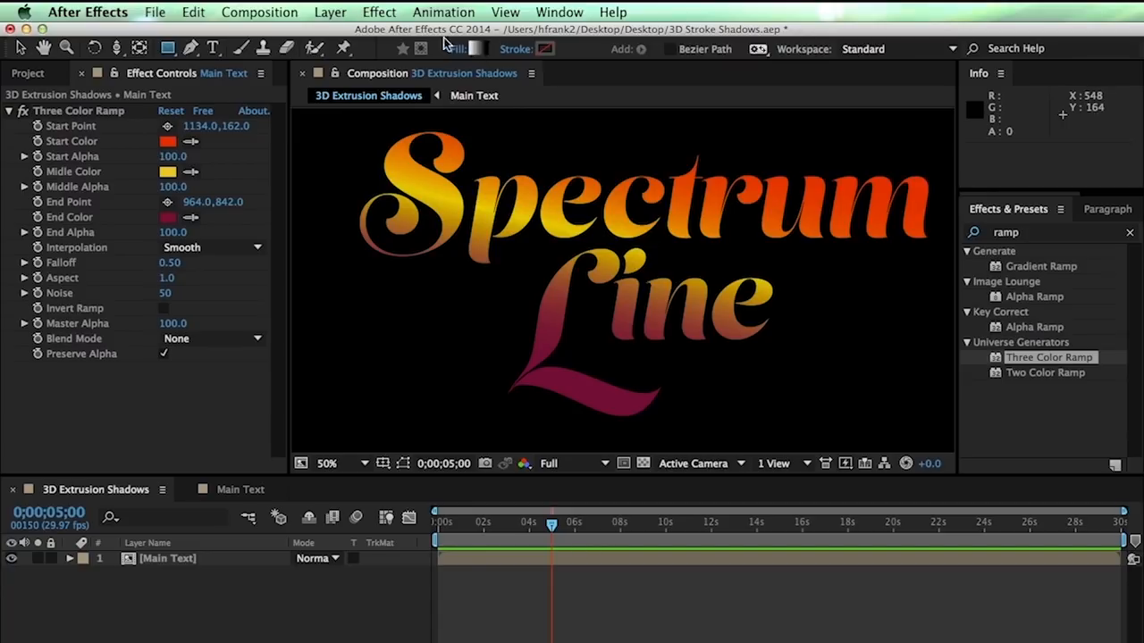
left_click(474, 50)
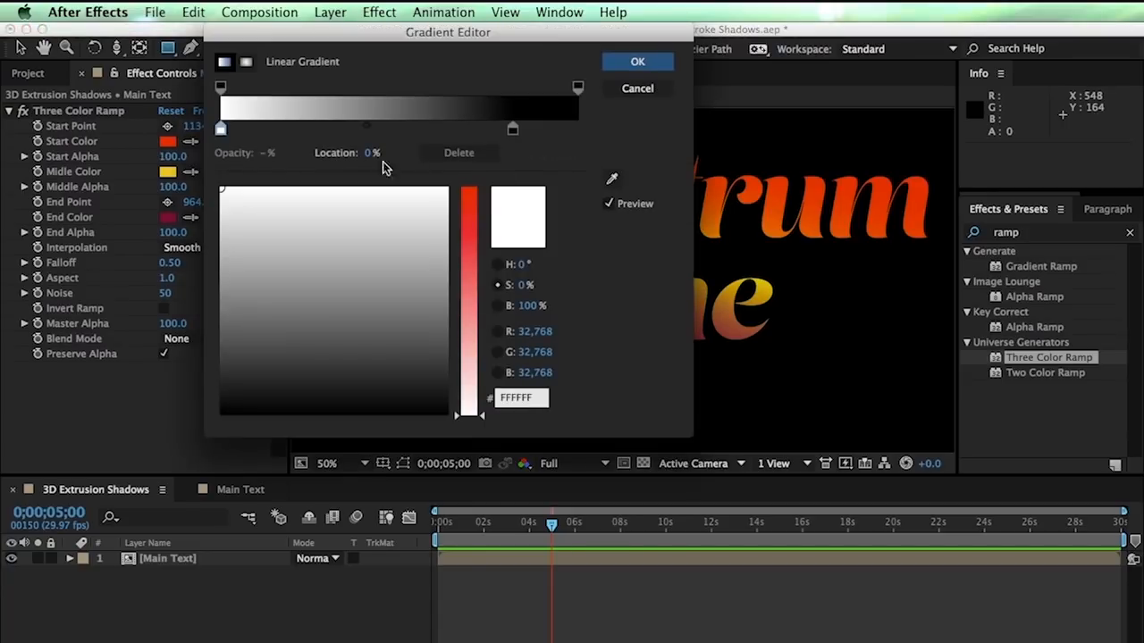
left_click(635, 89)
left_click(457, 49)
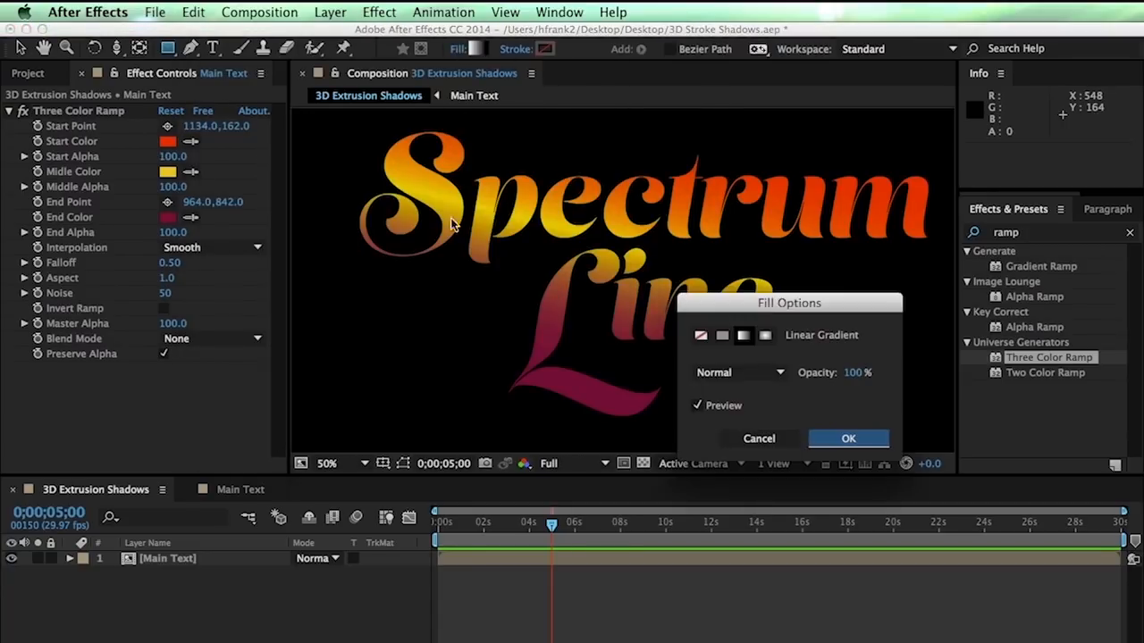
left_click(722, 338)
left_click(742, 337)
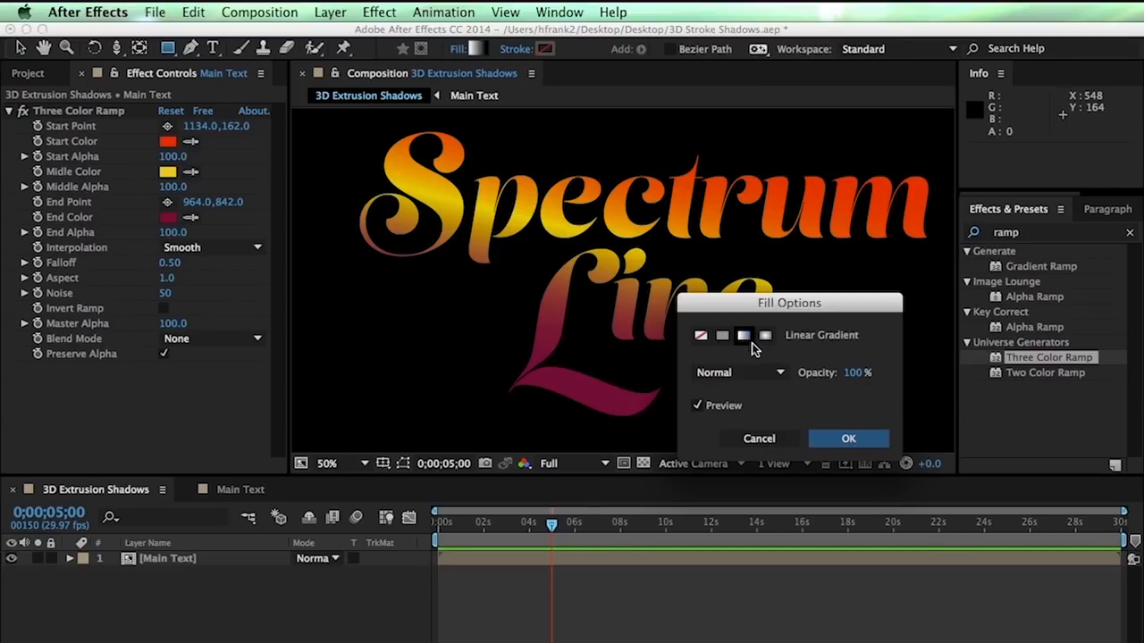
left_click(848, 438)
Draw a rectangle over the title's top and shift its gradient's white band toward the bottom edge
left_click_drag(319, 133, 714, 256)
left_click_drag(1059, 242, 1048, 241)
key("v")
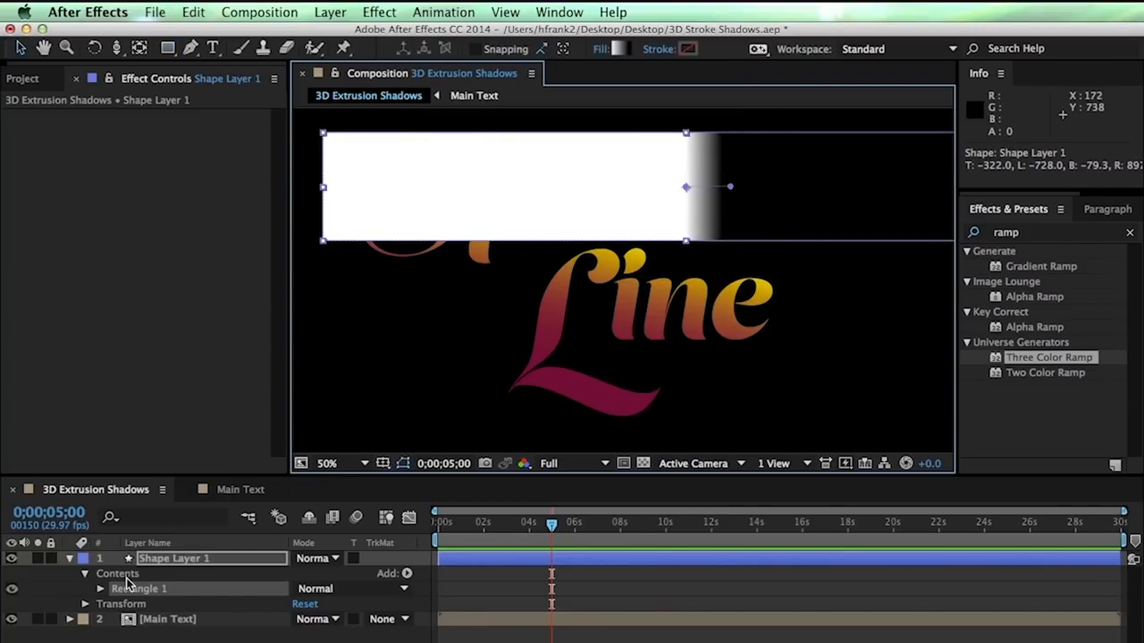
left_click_drag(731, 190, 683, 240)
left_click_drag(680, 179, 678, 195)
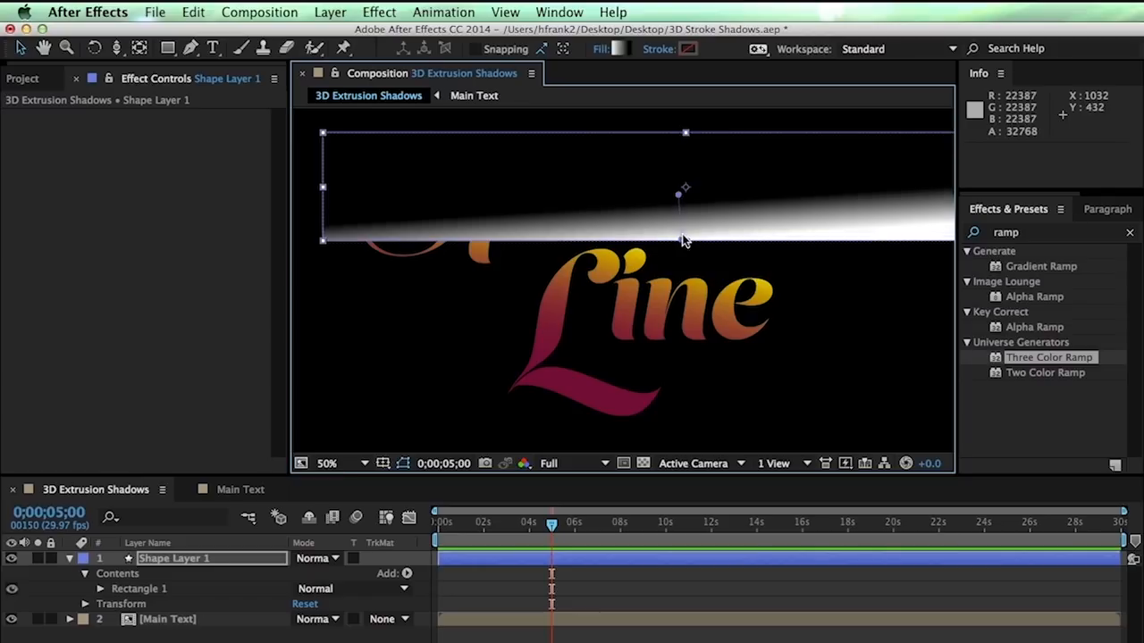
left_click_drag(681, 240, 677, 237)
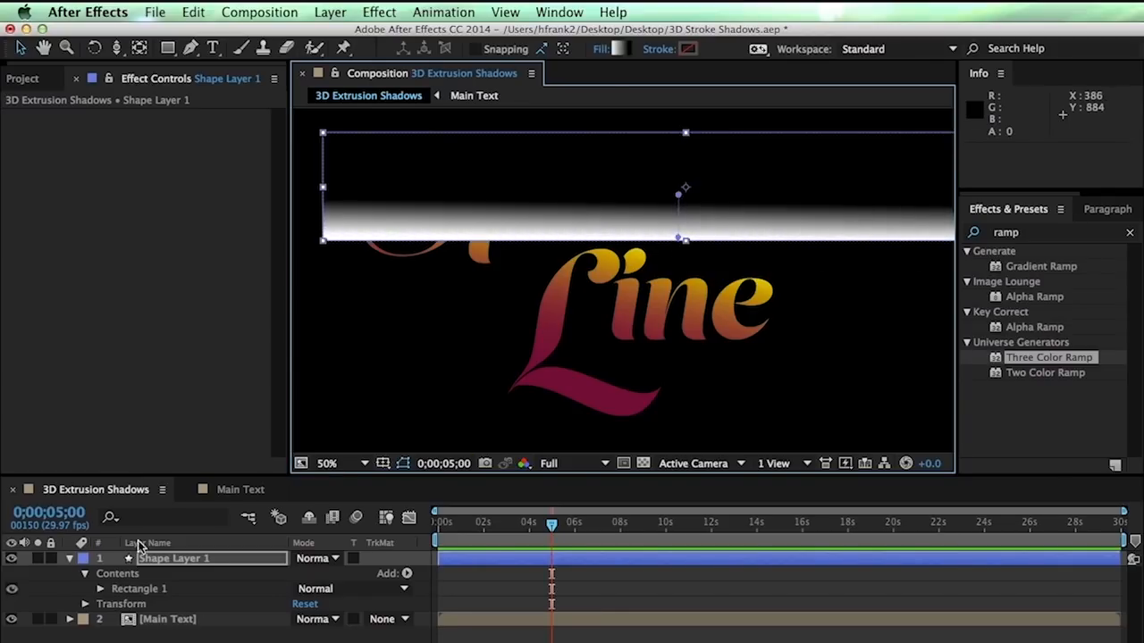
Set the shape layer to Screen blend mode and rename it Reflection 1
left_click(327, 556)
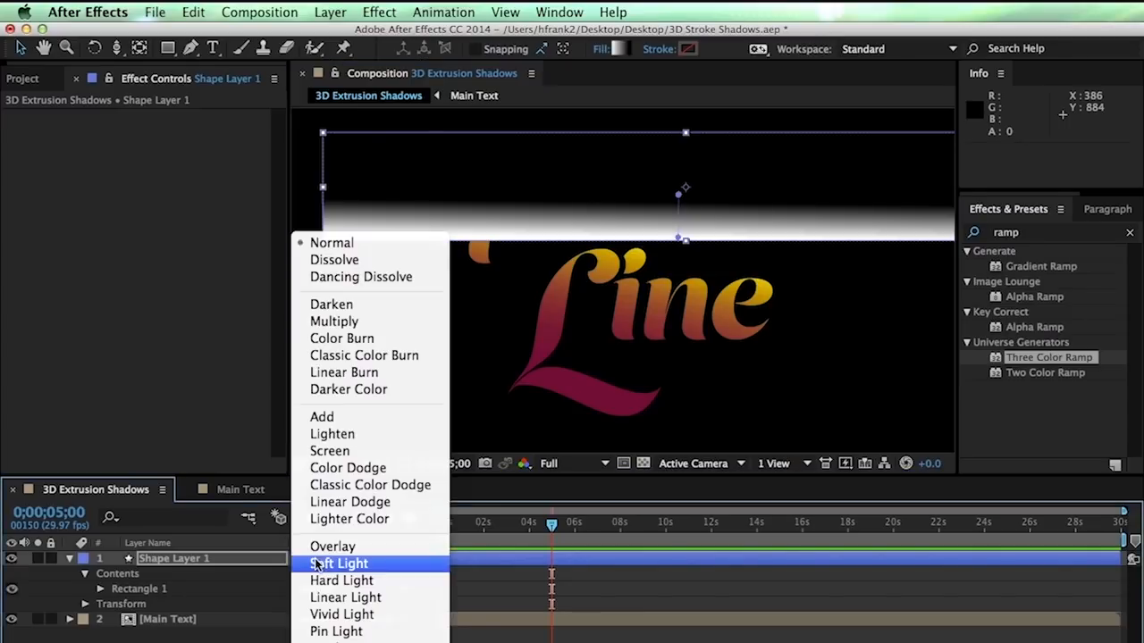
left_click(330, 442)
key("Return")
type("R")
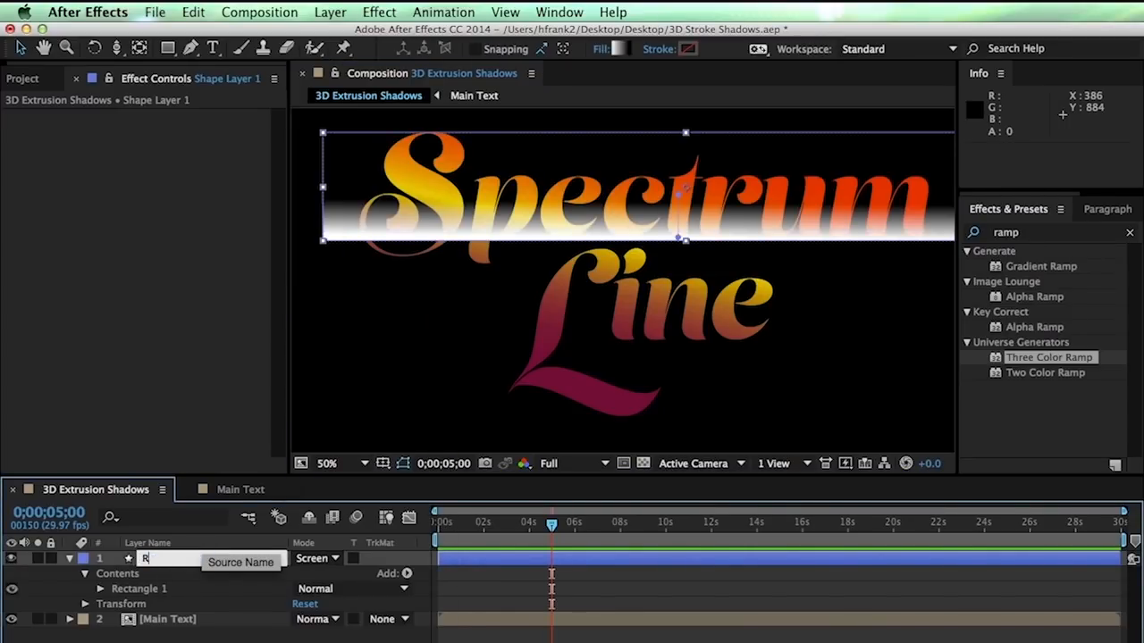
type("Aflection 1")
key("Return")
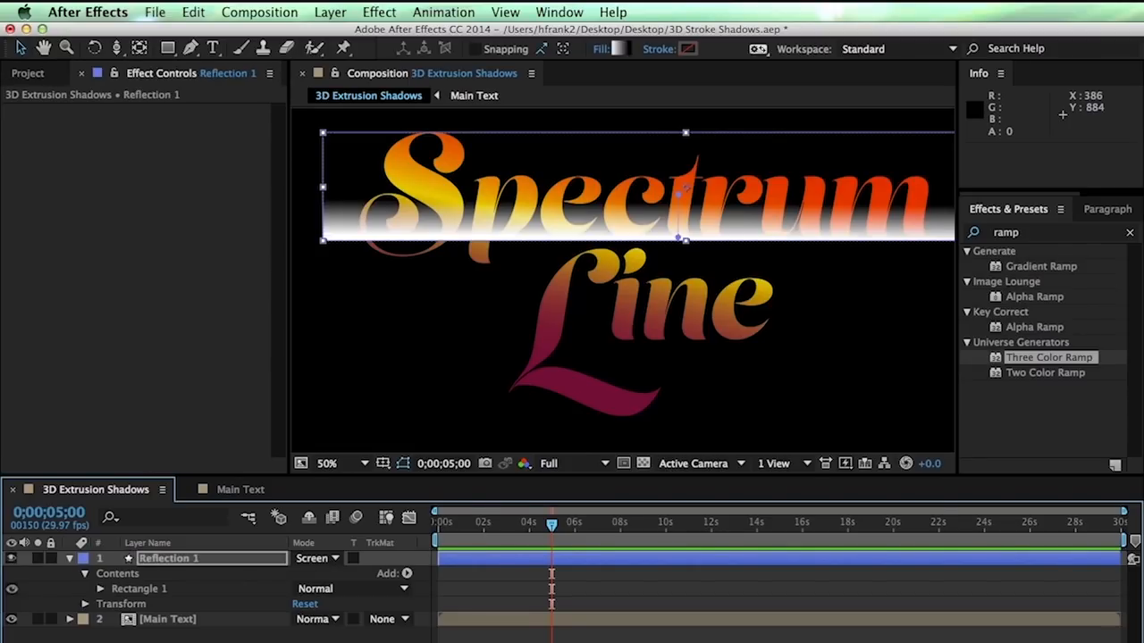
Rotate the reflection band counter-clockwise across Spectrum and nudge it slightly up
key("w")
left_click_drag(812, 199, 862, 184)
key("v")
left_click_drag(826, 187, 825, 183)
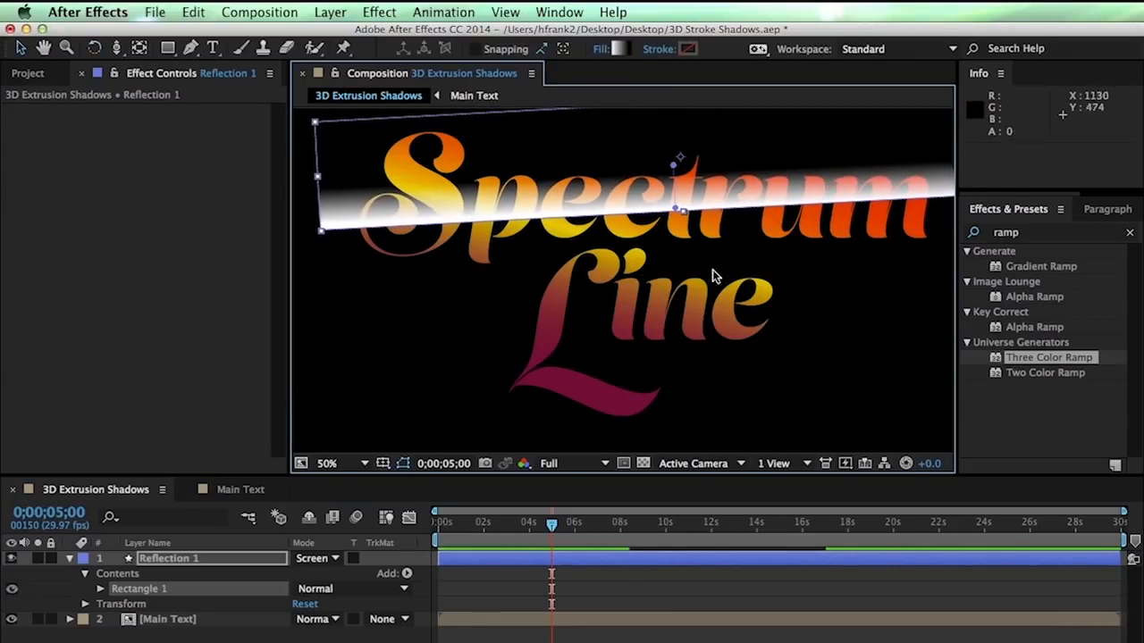
left_click_drag(1023, 235, 956, 244)
Apply Set Matte to Reflection 1, taking the matte from Main Text
type("set ma")
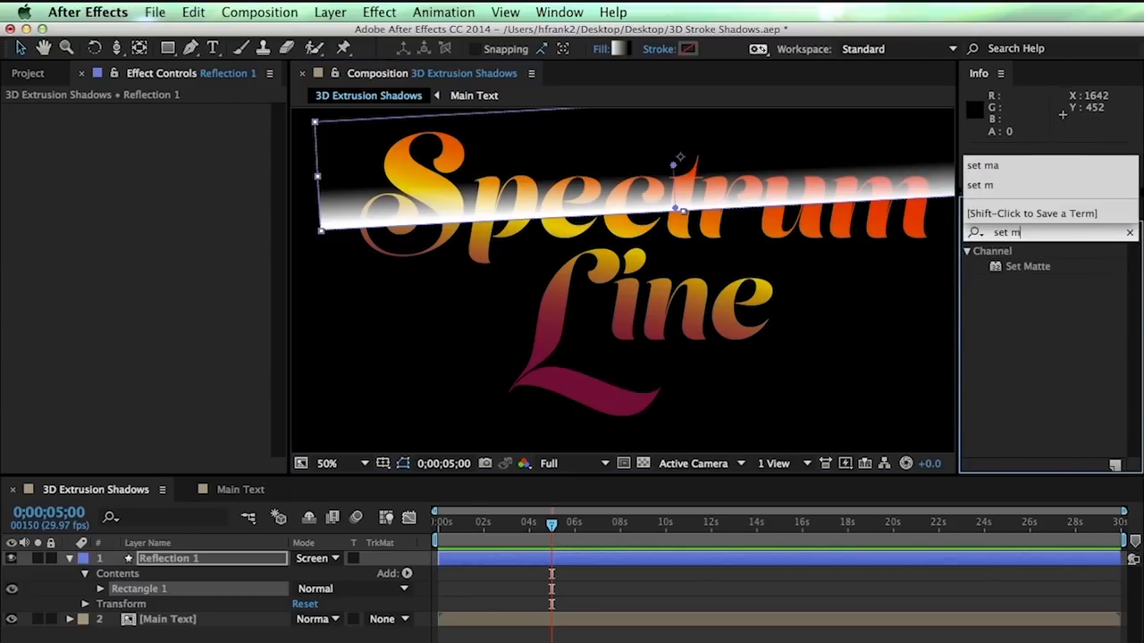
left_click_drag(995, 268, 183, 556)
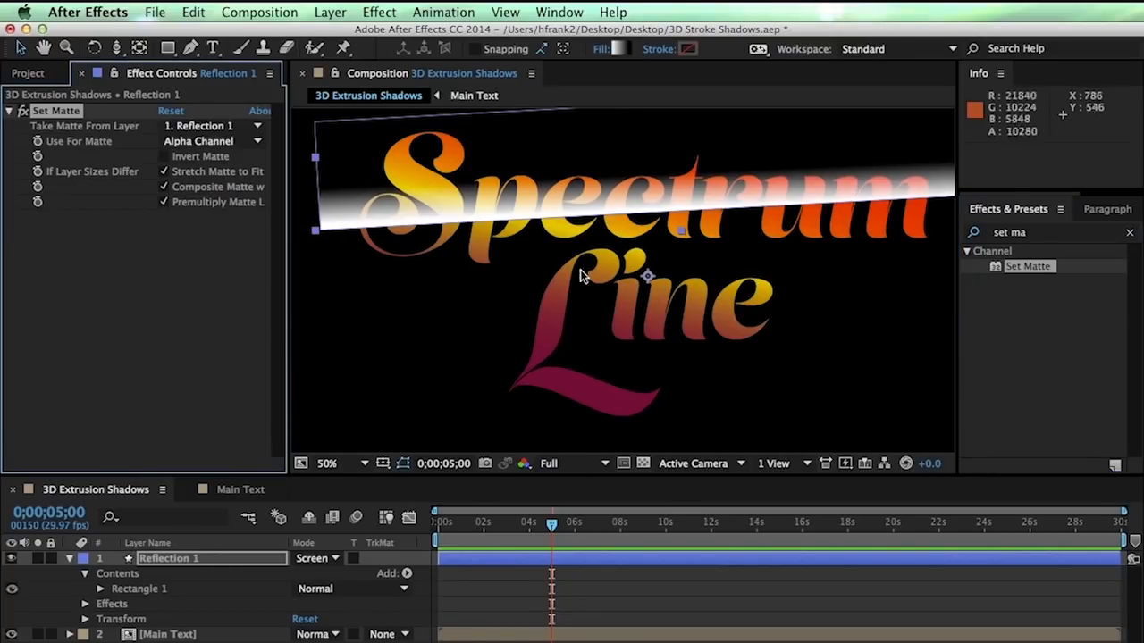
key("w")
left_click_drag(798, 194, 847, 189)
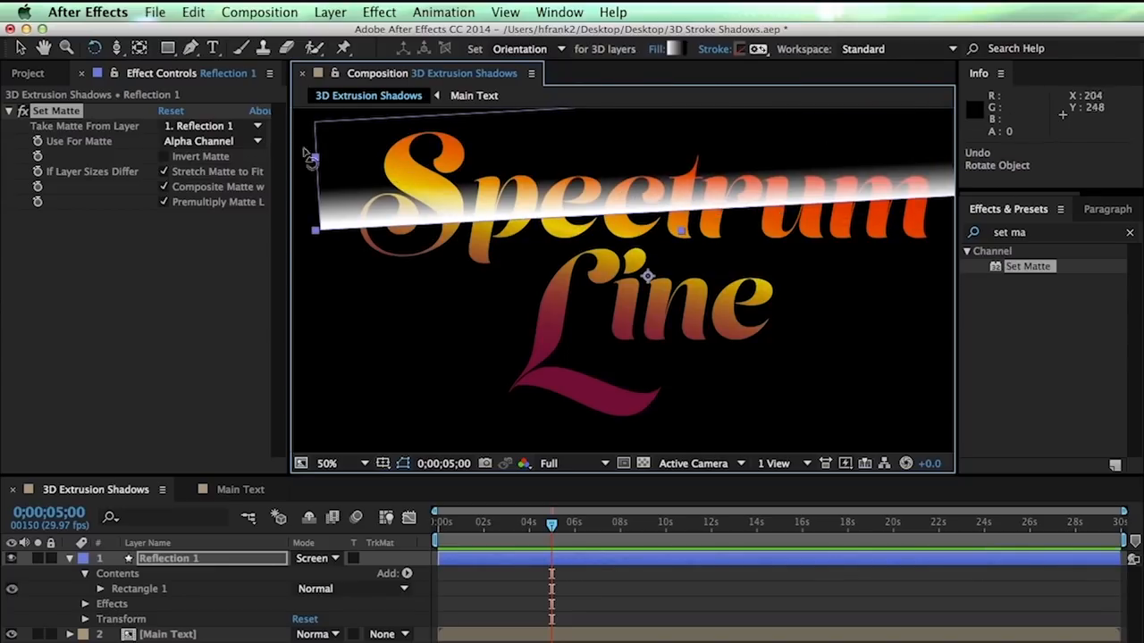
left_click_drag(335, 207, 407, 163)
left_click(58, 101)
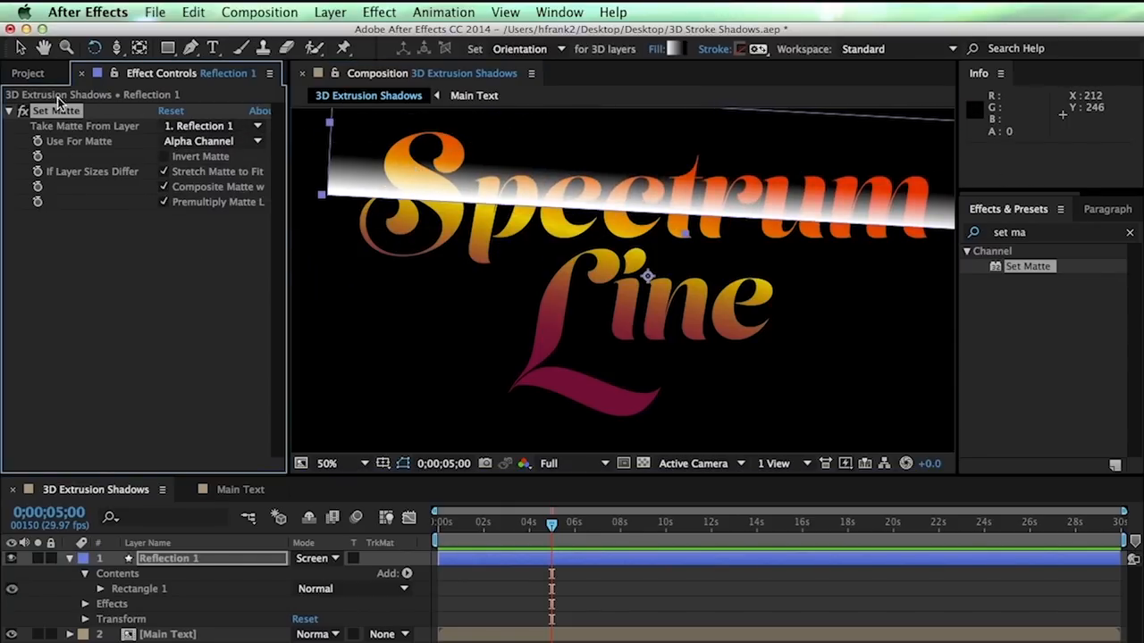
left_click(211, 126)
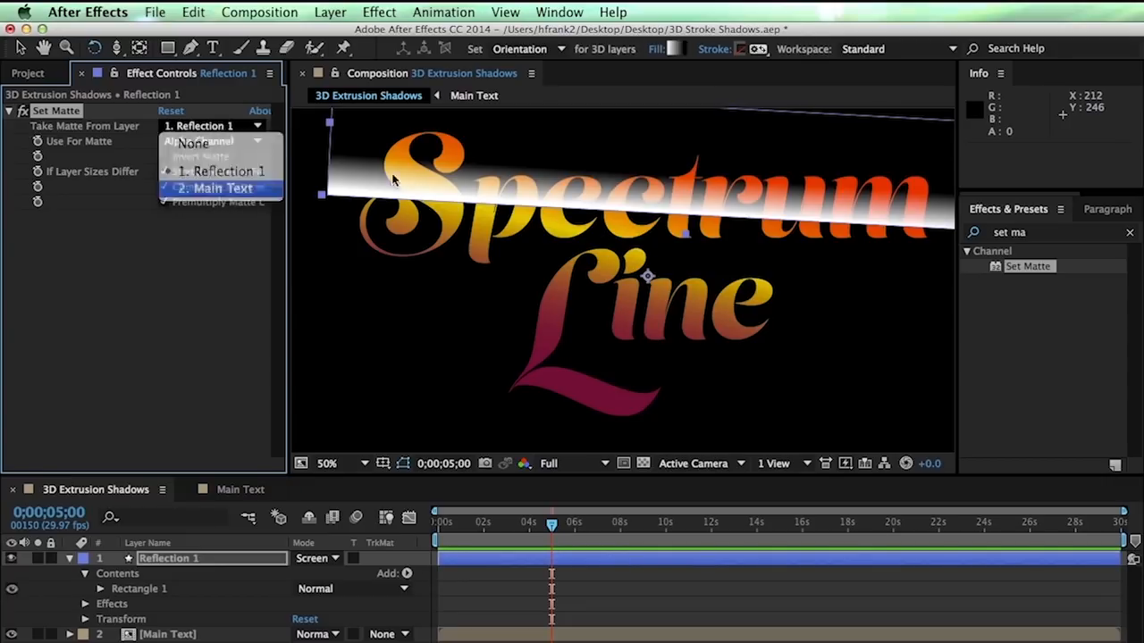
left_click(214, 188)
Rotate the reflection band further counter-clockwise and lower it slightly over the letters
left_click_drag(671, 225, 813, 170)
key("v")
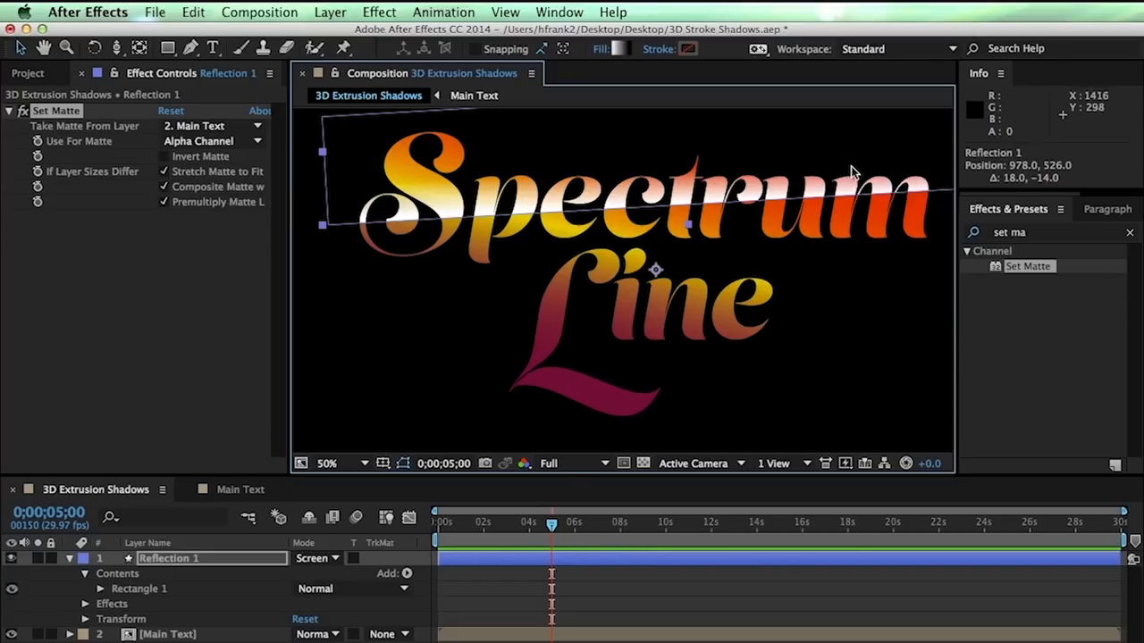
left_click_drag(859, 167, 855, 176)
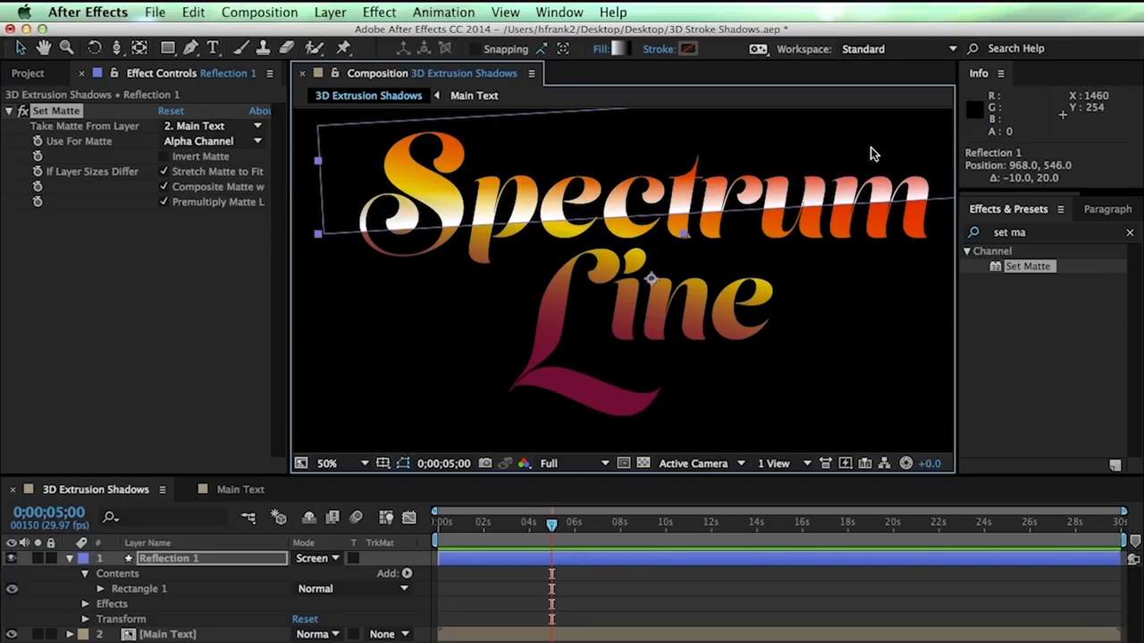
left_click(206, 558)
key("u")
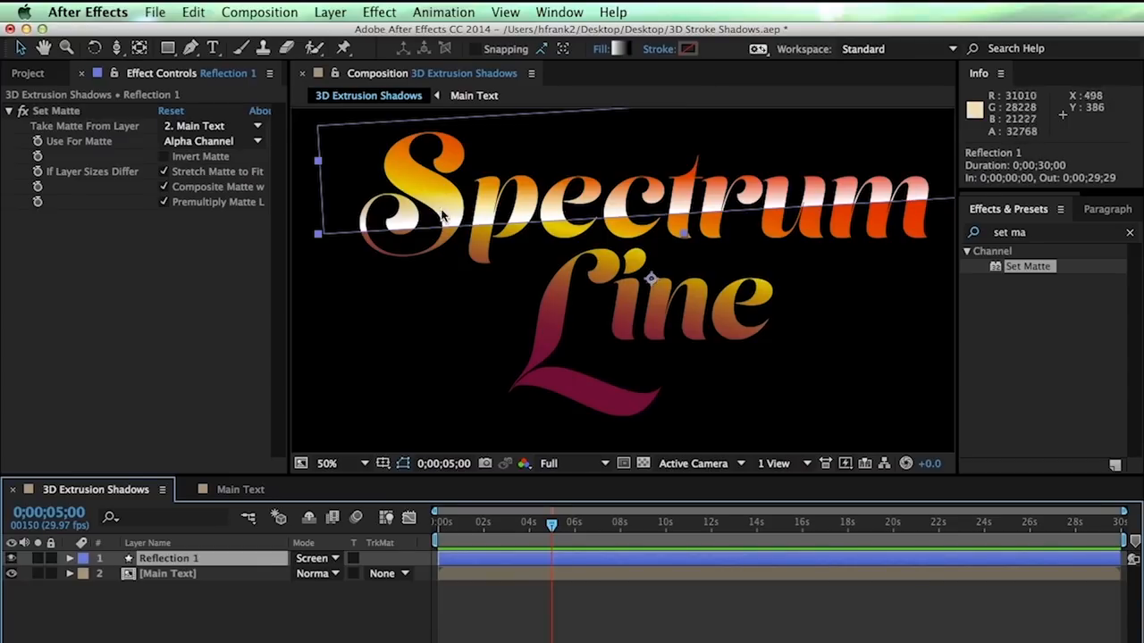
left_click(404, 575)
left_click(701, 621)
left_click(702, 623)
left_click(1053, 233)
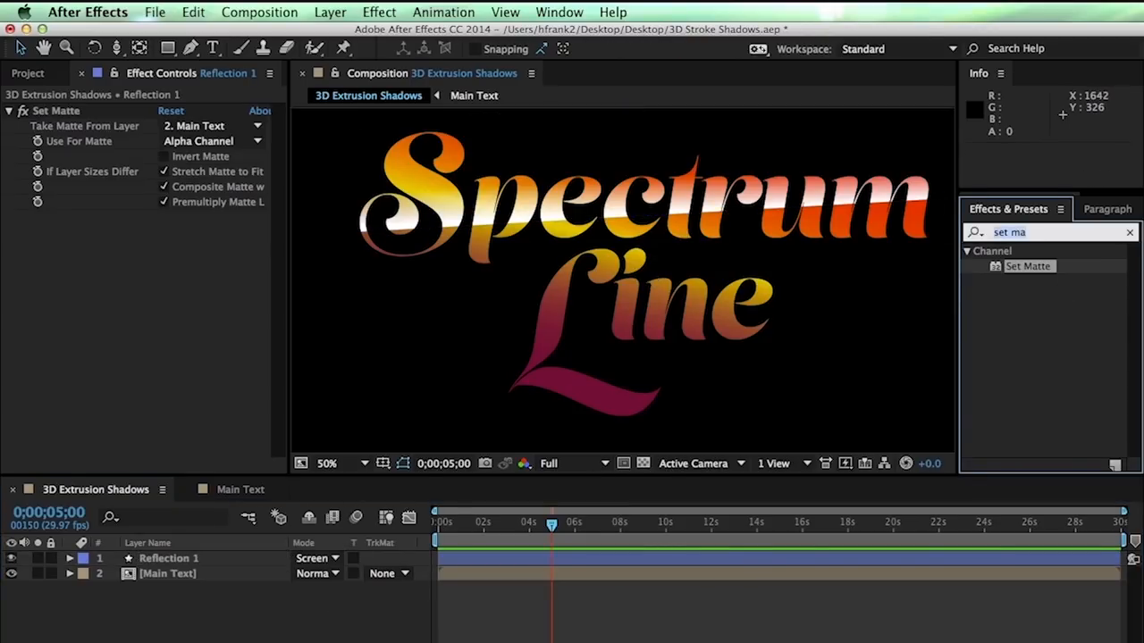
type("prism")
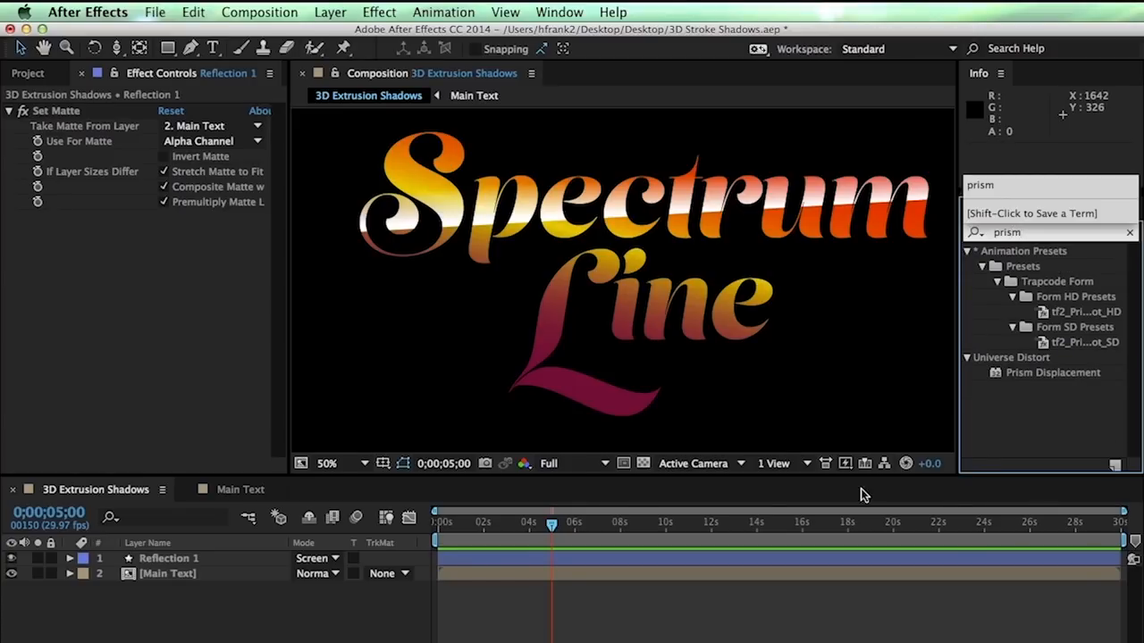
Apply Prism Displacement to Reflection 1 with Main Text as displacement source
left_click_drag(996, 375, 198, 568)
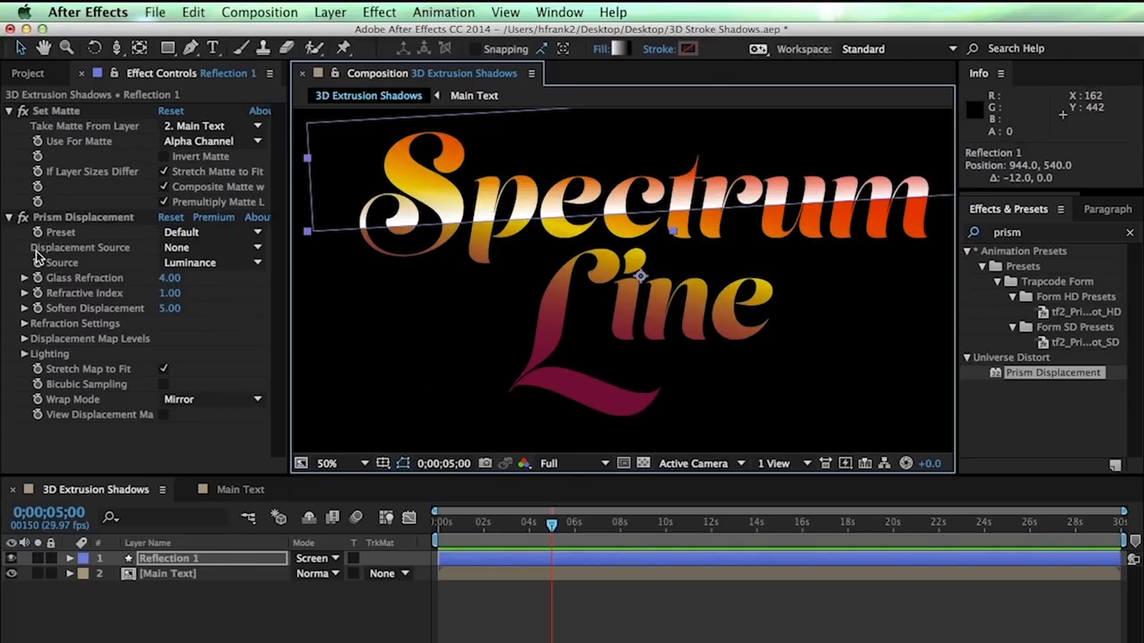
left_click(211, 247)
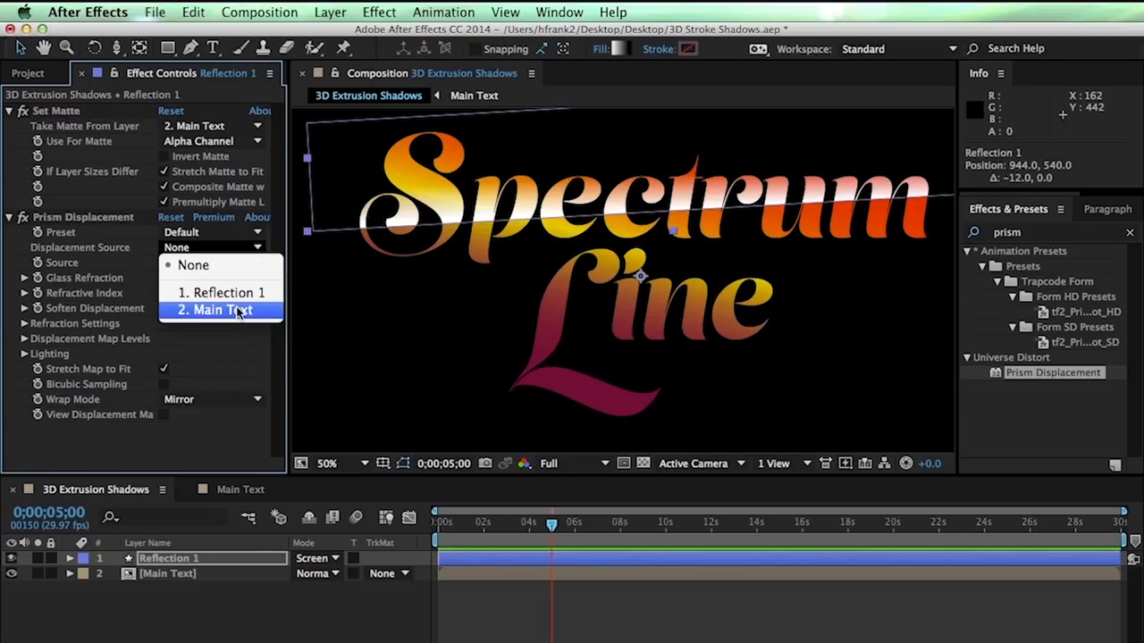
left_click(238, 310)
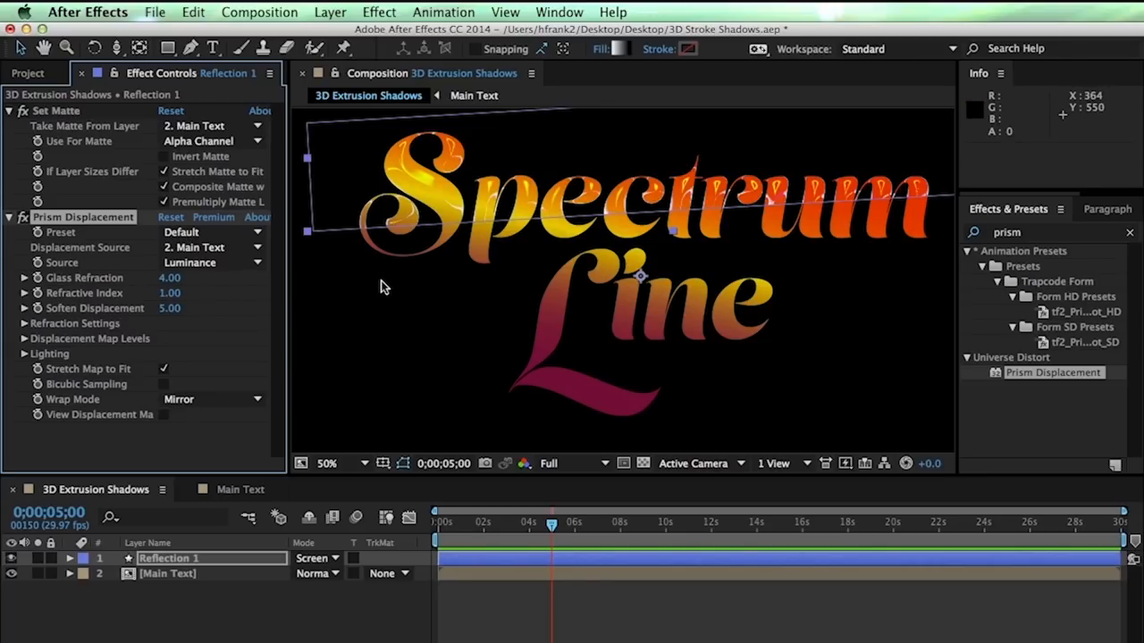
Adjust Glass Refraction to -0.33, zooming in to check the refracted lettering
left_click_drag(168, 278, 103, 272)
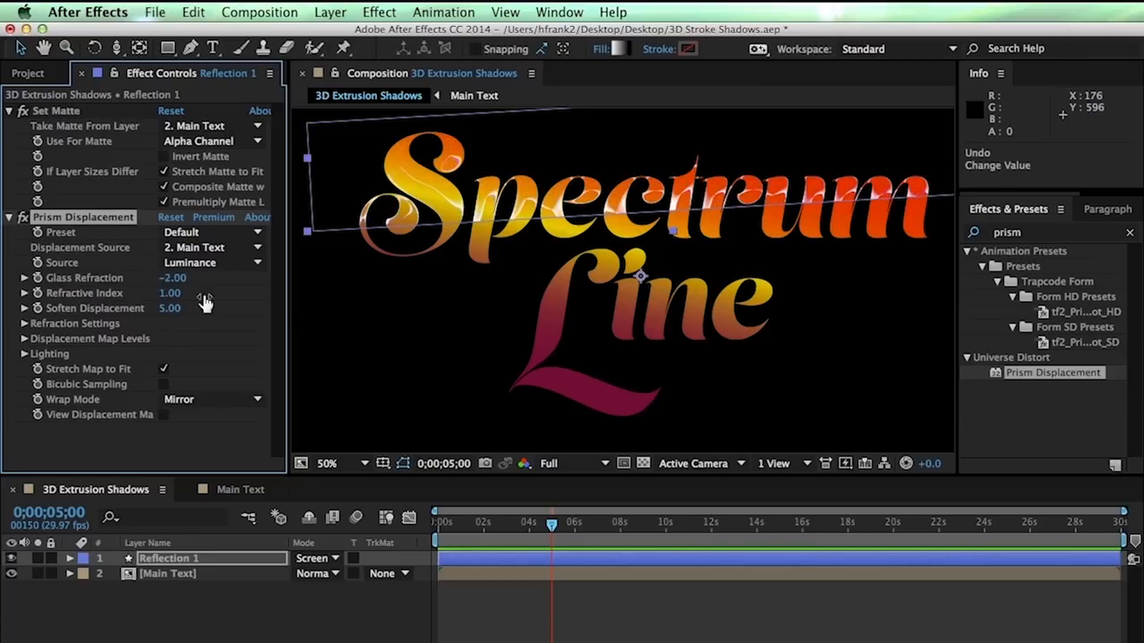
key("period")
key("period")
left_click_drag(437, 219, 658, 430)
left_click_drag(173, 278, 309, 262)
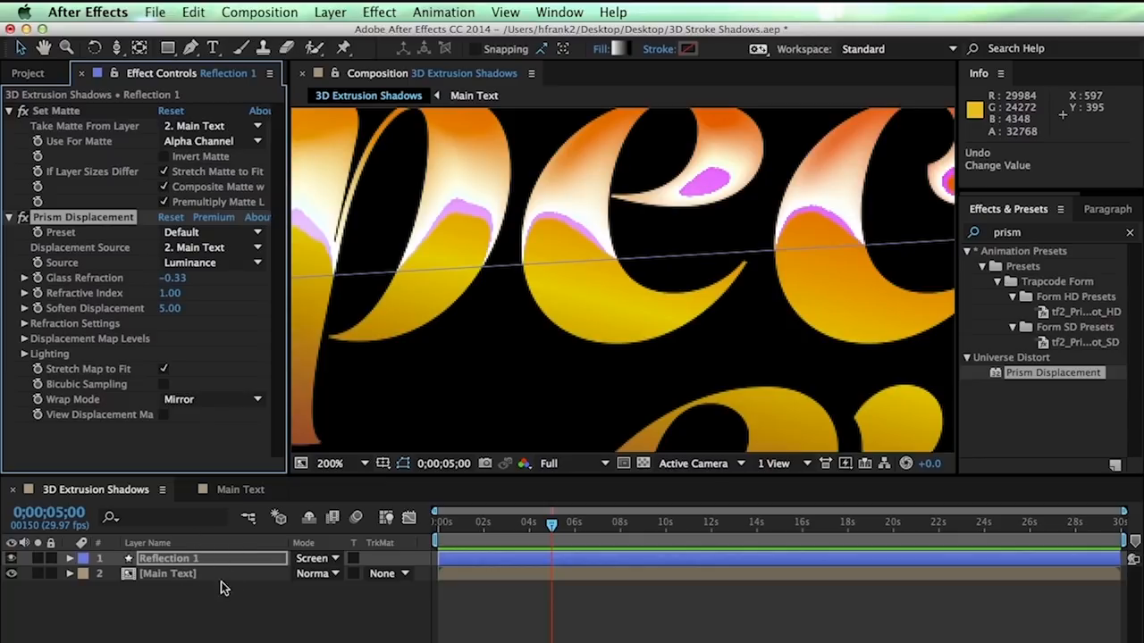
double_click(187, 575)
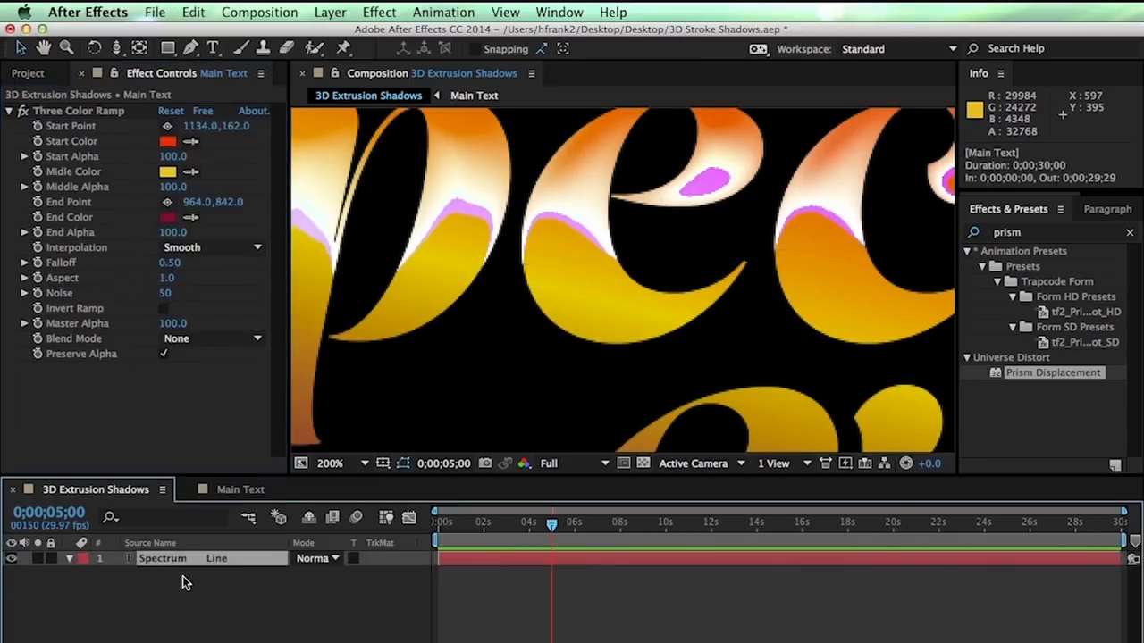
key("super+w")
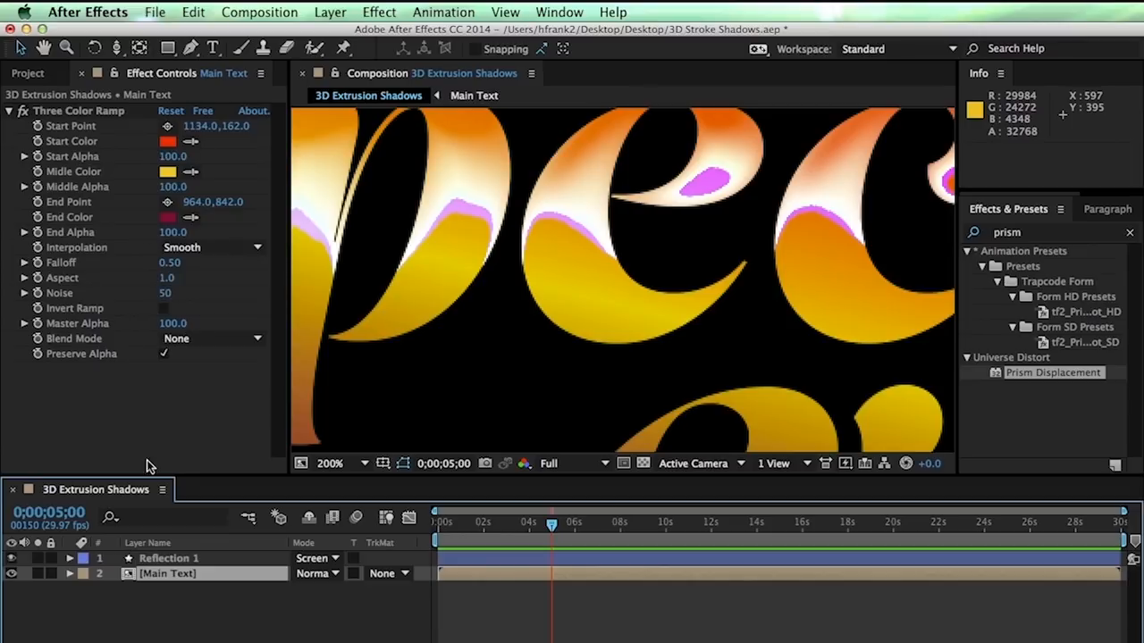
left_click(167, 559)
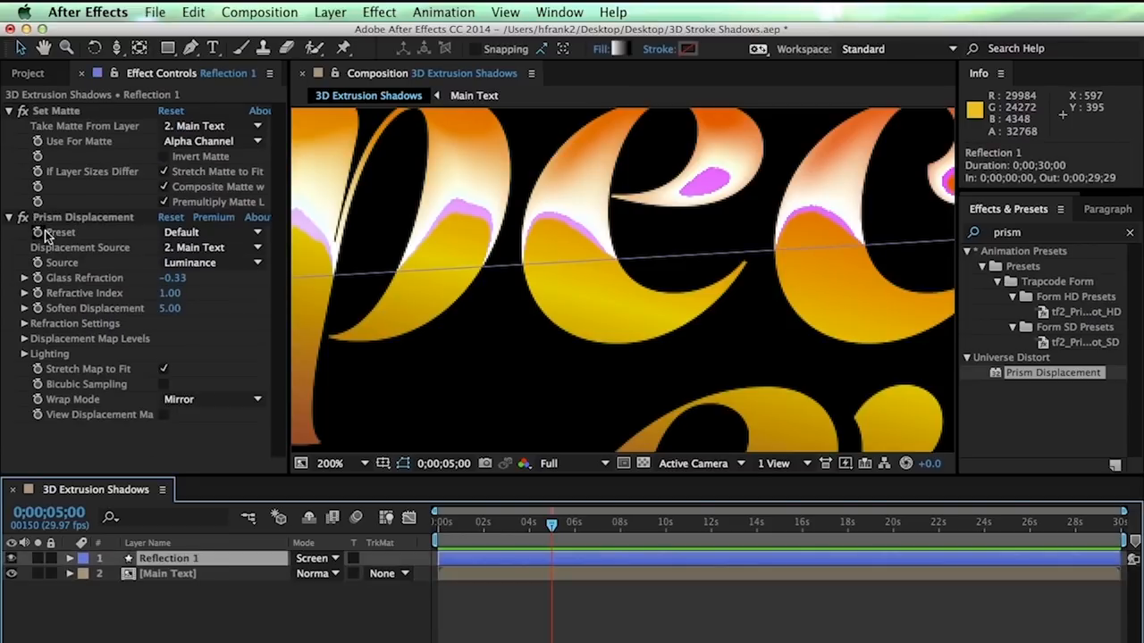
Expand Prism Displacement's level and refraction settings, trying and undoing several adjustments
left_click(25, 340)
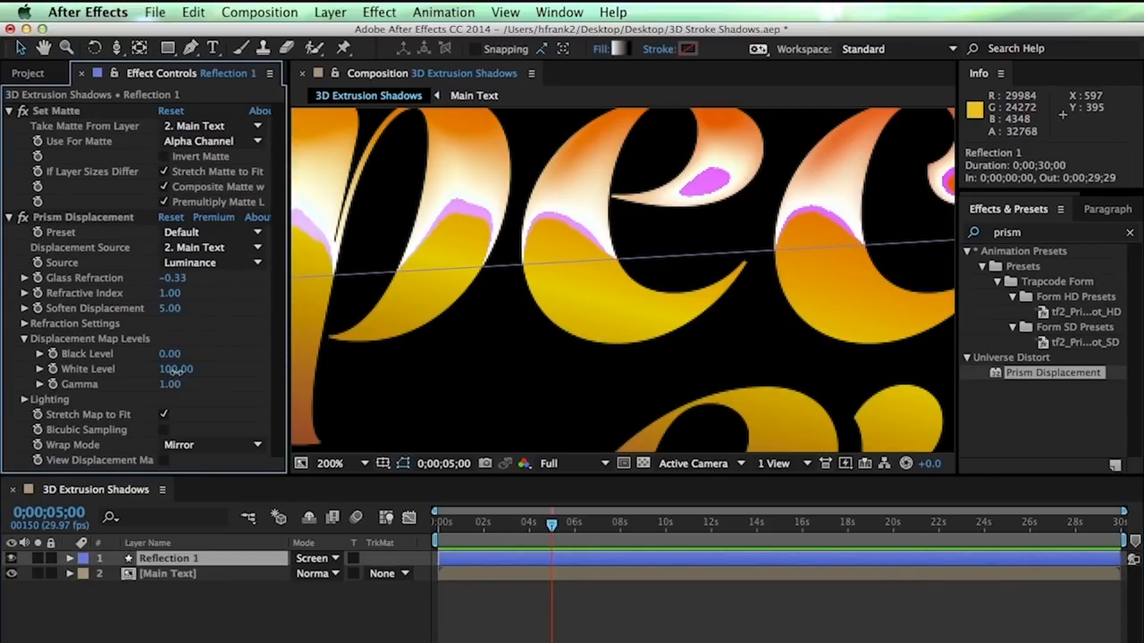
left_click_drag(175, 369, 159, 369)
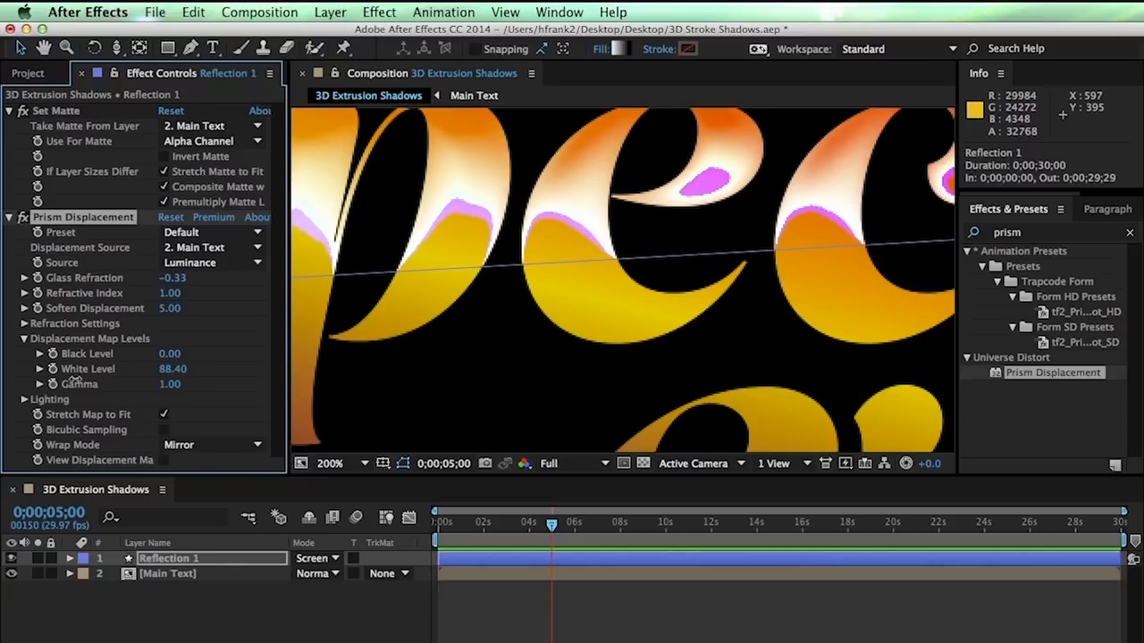
key("super+z")
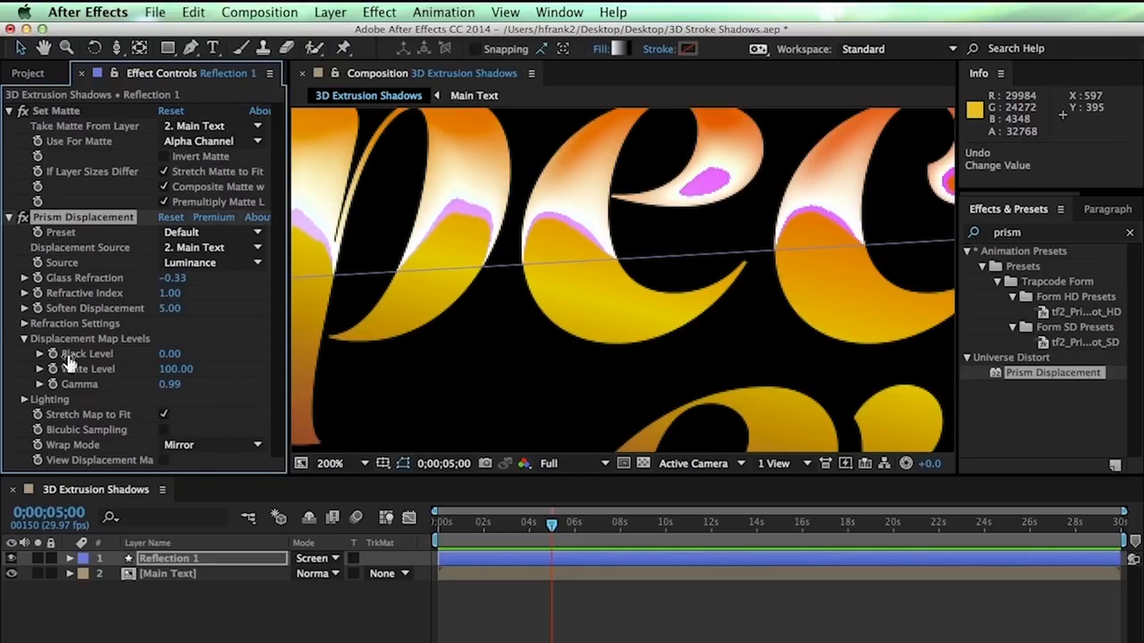
left_click(24, 323)
left_click(145, 338)
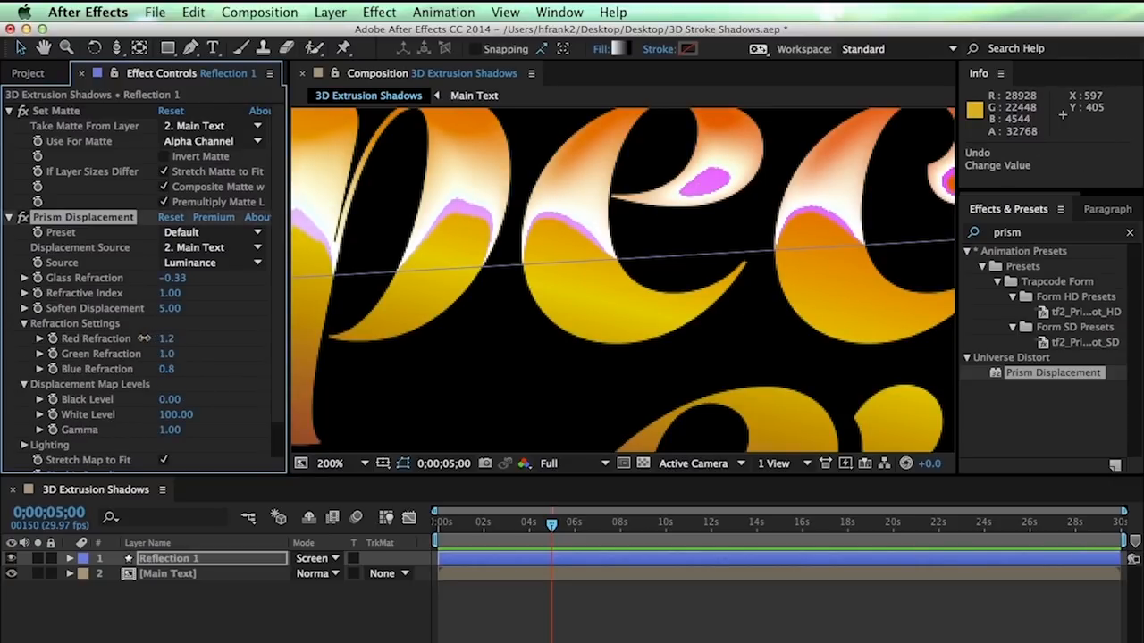
key("super+z")
left_click_drag(169, 357, 192, 385)
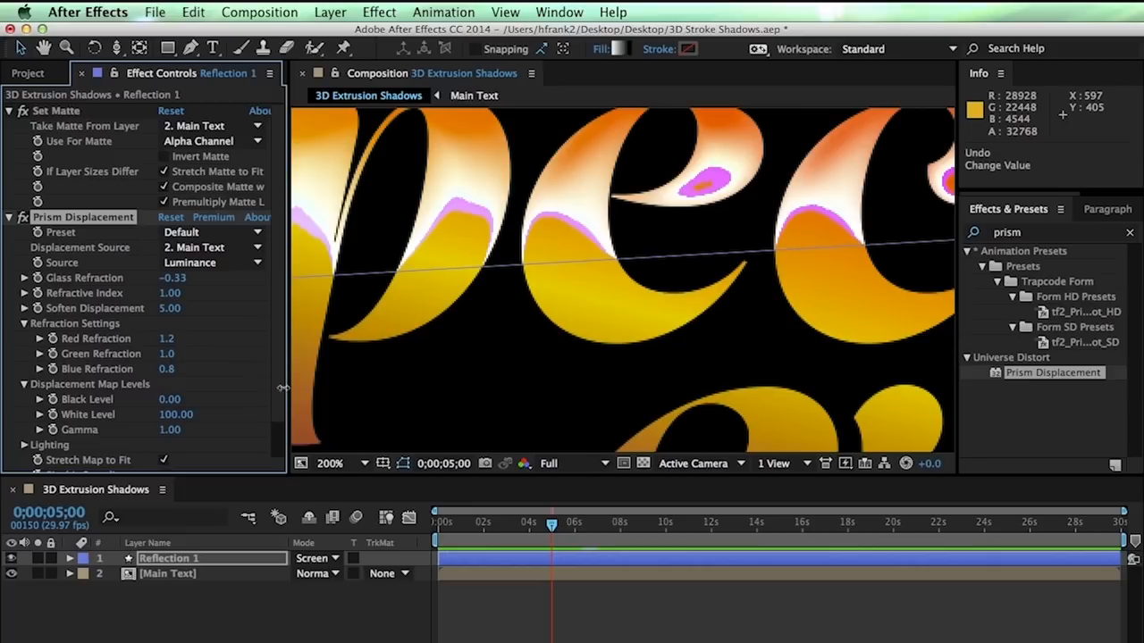
left_click_drag(367, 405, 410, 296)
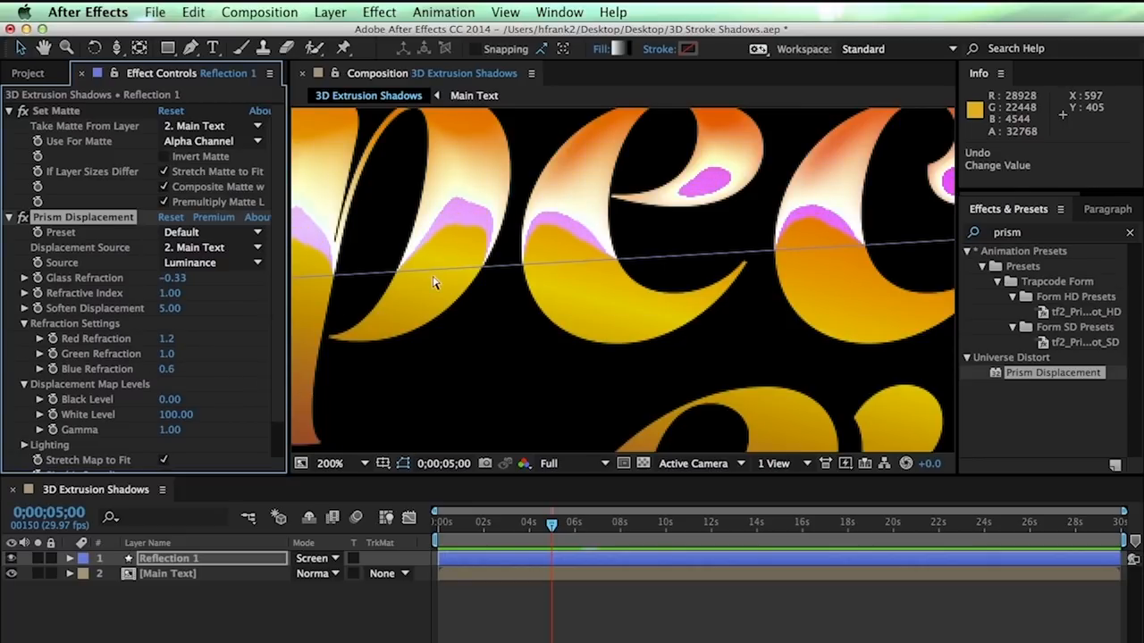
key("super+z")
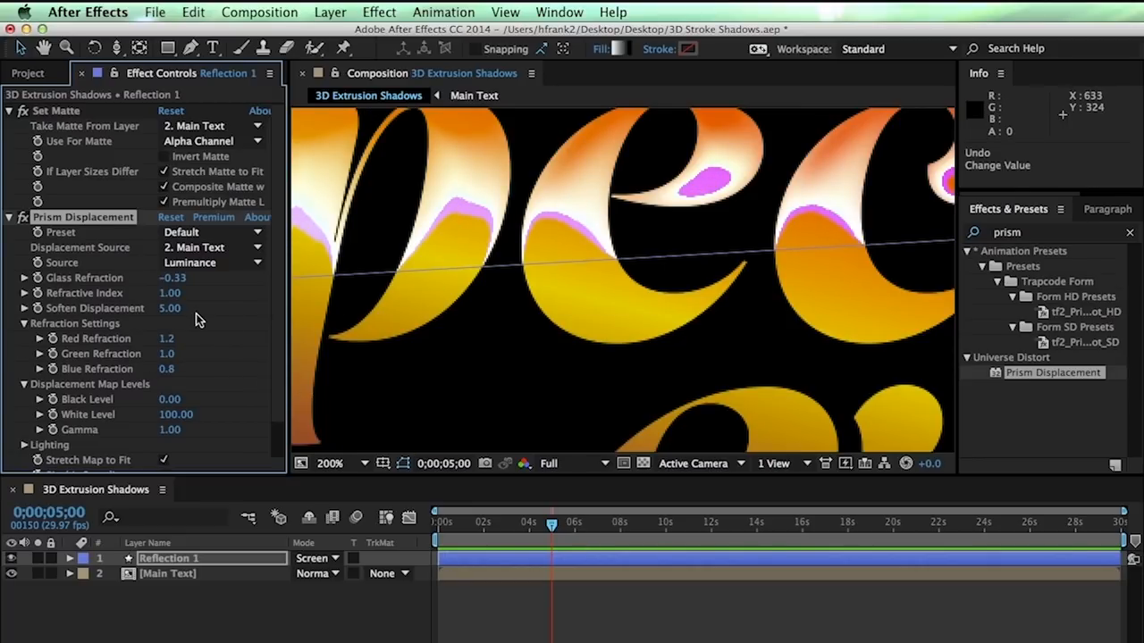
Set Red, Green and Blue Refraction to 1.0 and shift the band over the letters
left_click(167, 338)
key("Tab")
key("Tab")
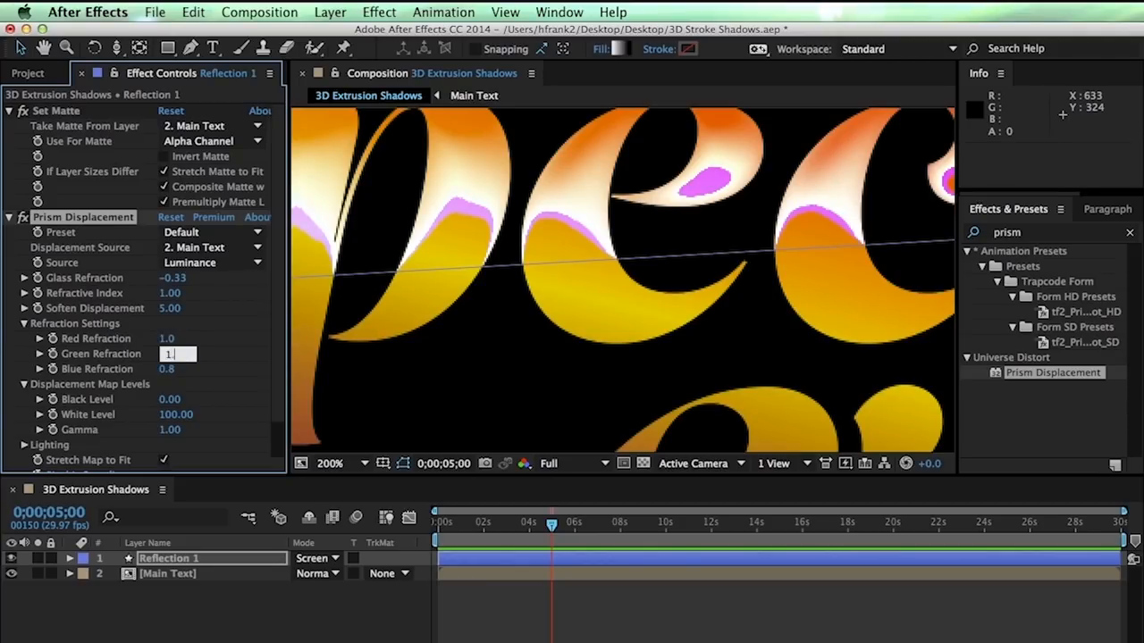
type("1")
key("Return")
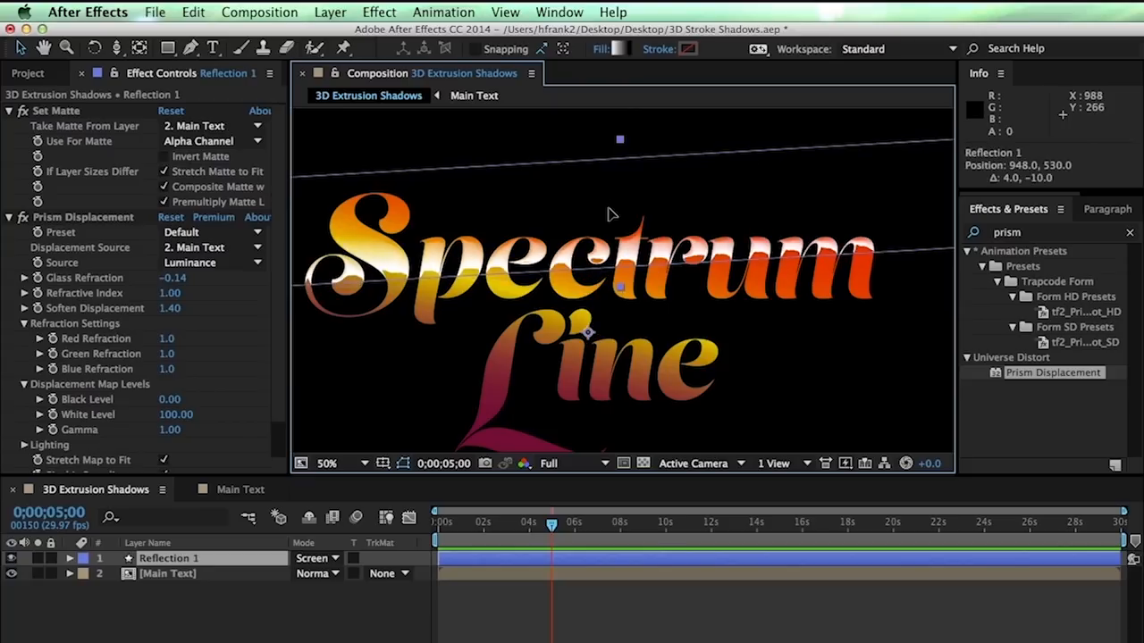
left_click_drag(607, 215, 608, 254)
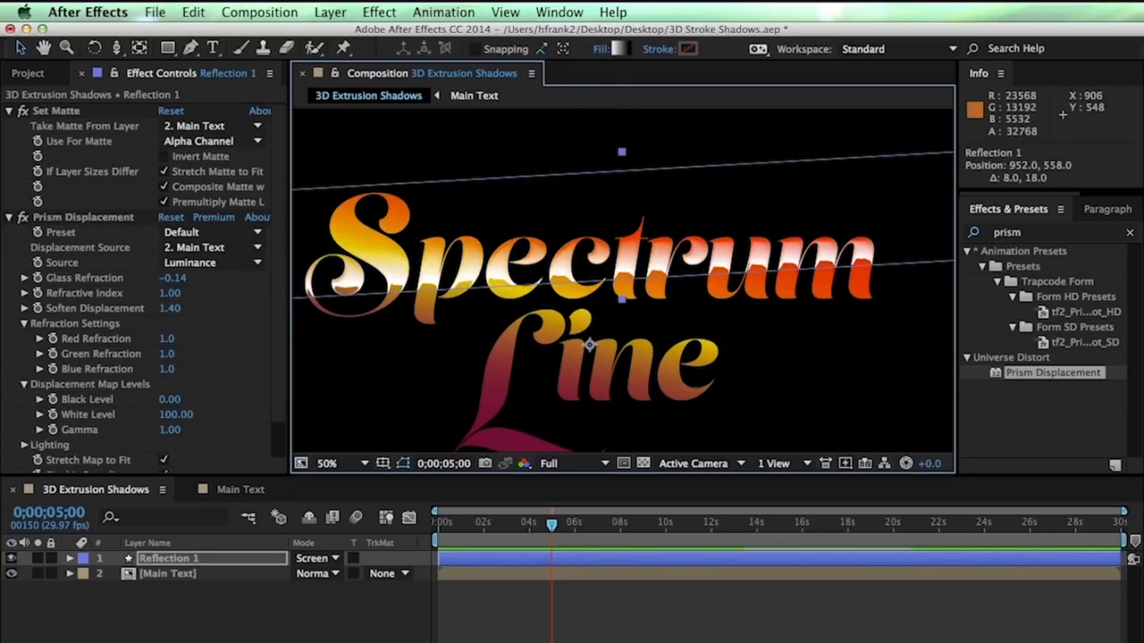
Lower Reflection 1's opacity to 78% and move its gradient end point lower
left_click(193, 559)
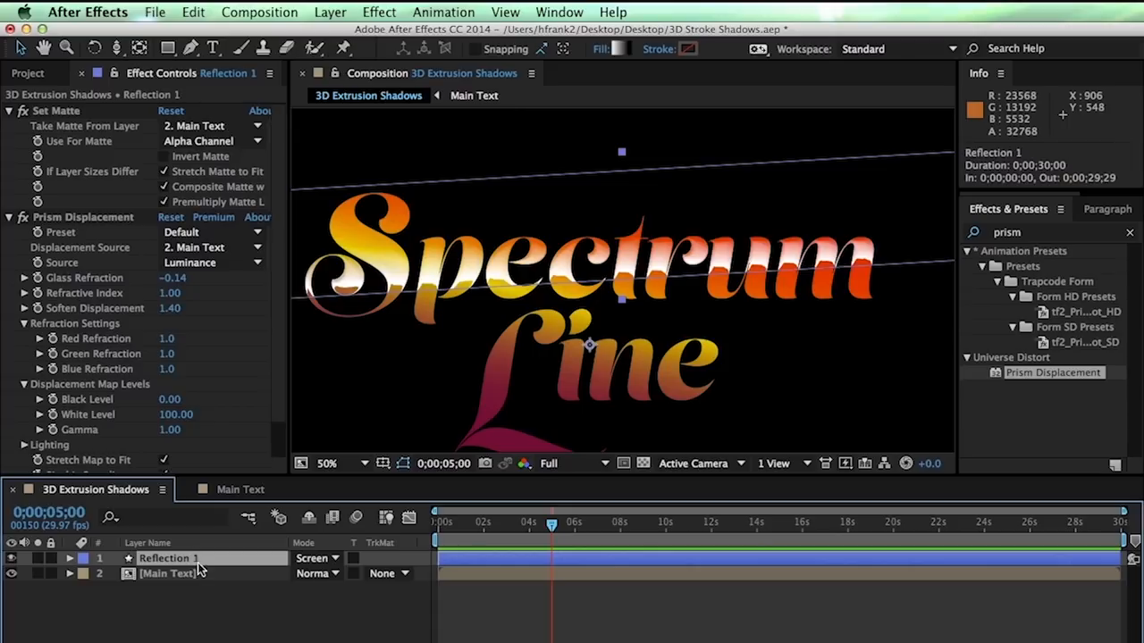
key("t")
mouse_move(303, 576)
left_mouse_down()
mouse_move(277, 580)
mouse_move(291, 583)
left_mouse_up()
key("t")
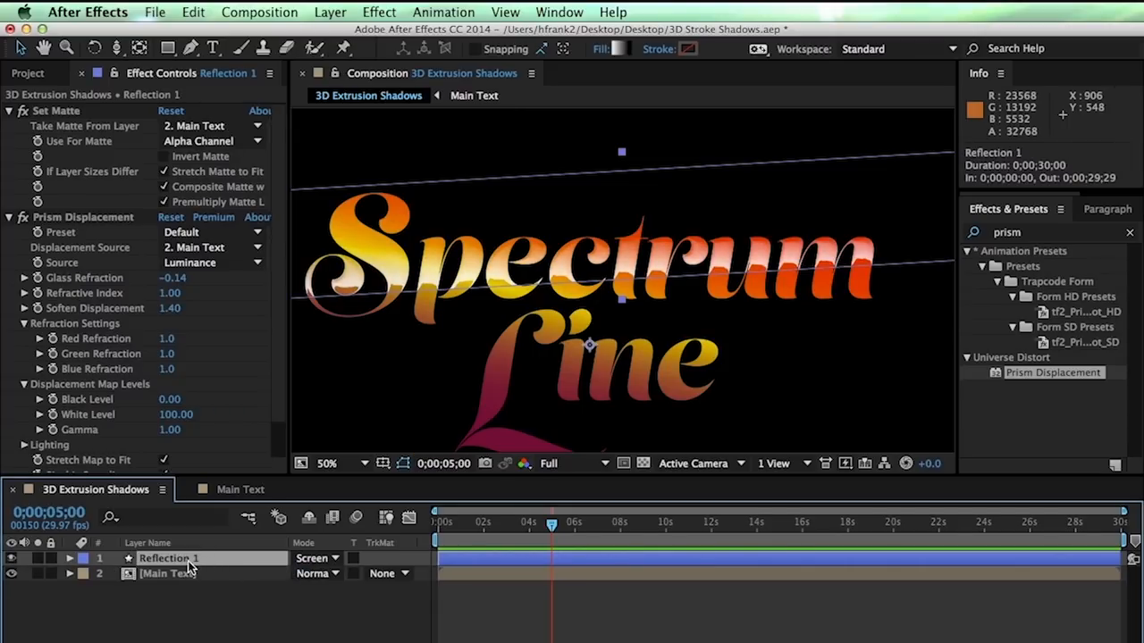
key("u")
key("u")
scroll(163, 603, "down", 3)
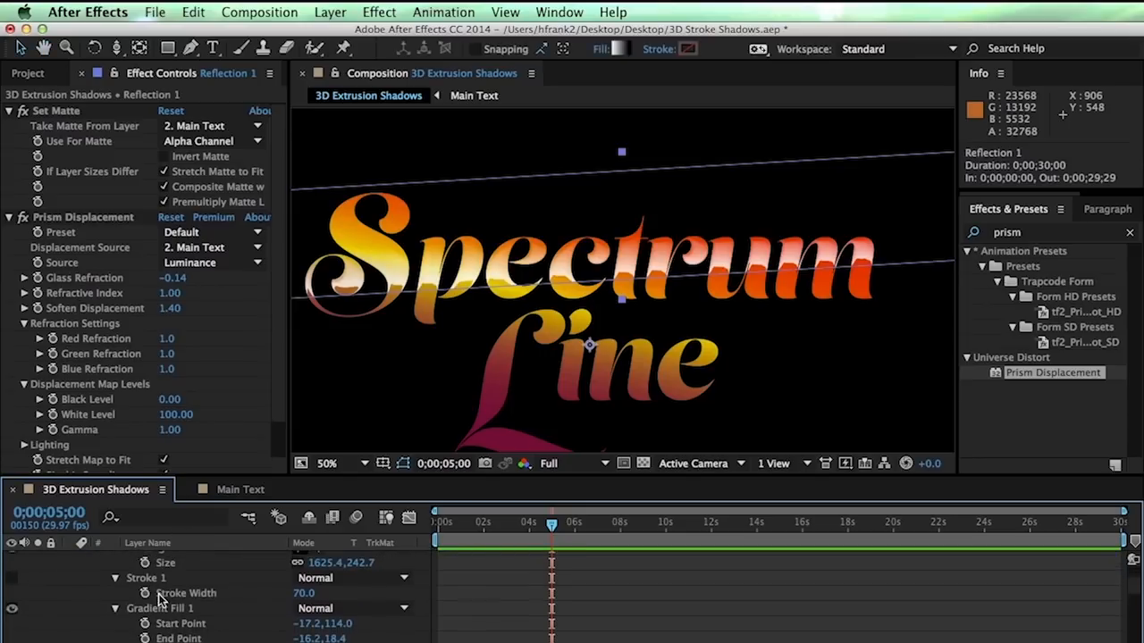
left_click(185, 592)
left_click_drag(612, 241, 617, 249)
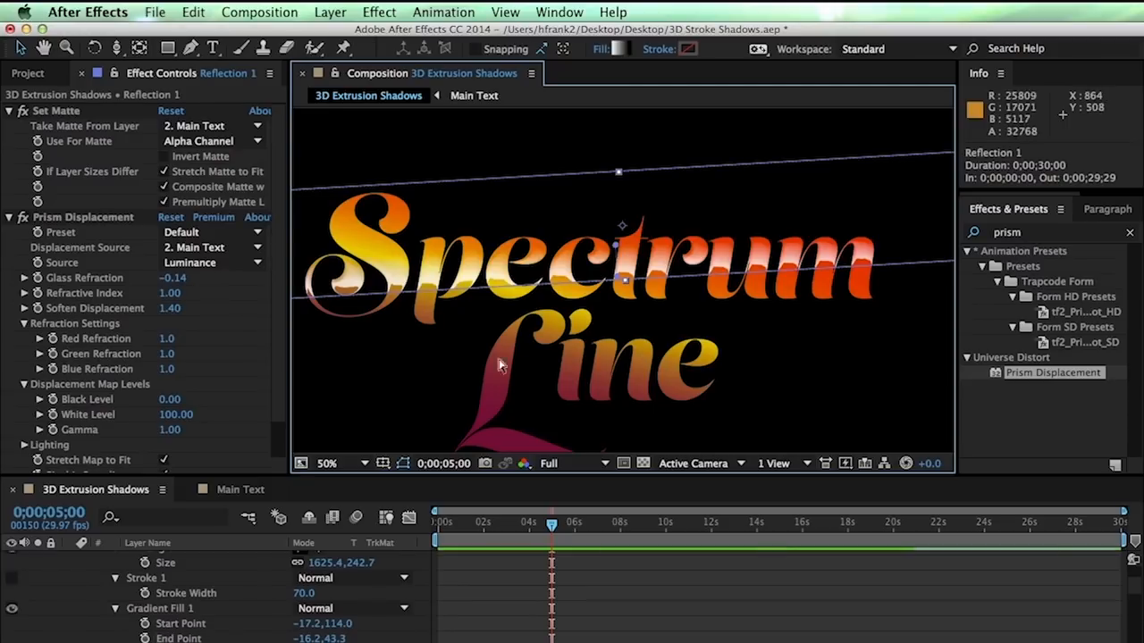
left_click(172, 561)
key("u")
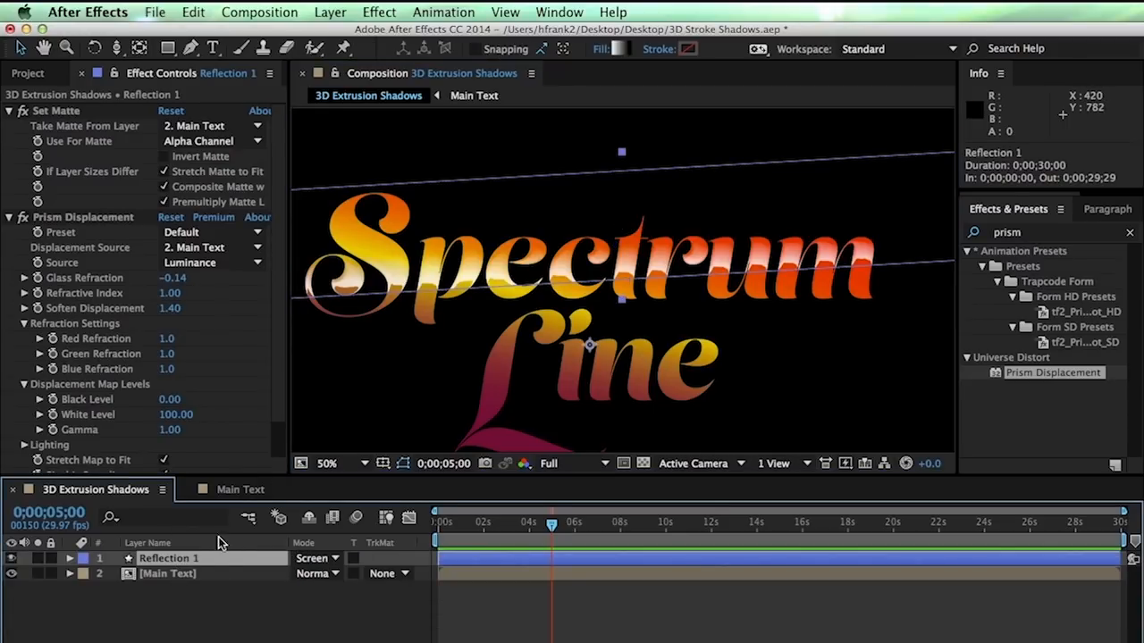
Duplicate Reflection 1 as Reflection 2 and move it down across the word Line
key("super+d")
left_click_drag(602, 229, 692, 340)
key("space")
left_click_drag(531, 164, 535, 122)
left_click(173, 603)
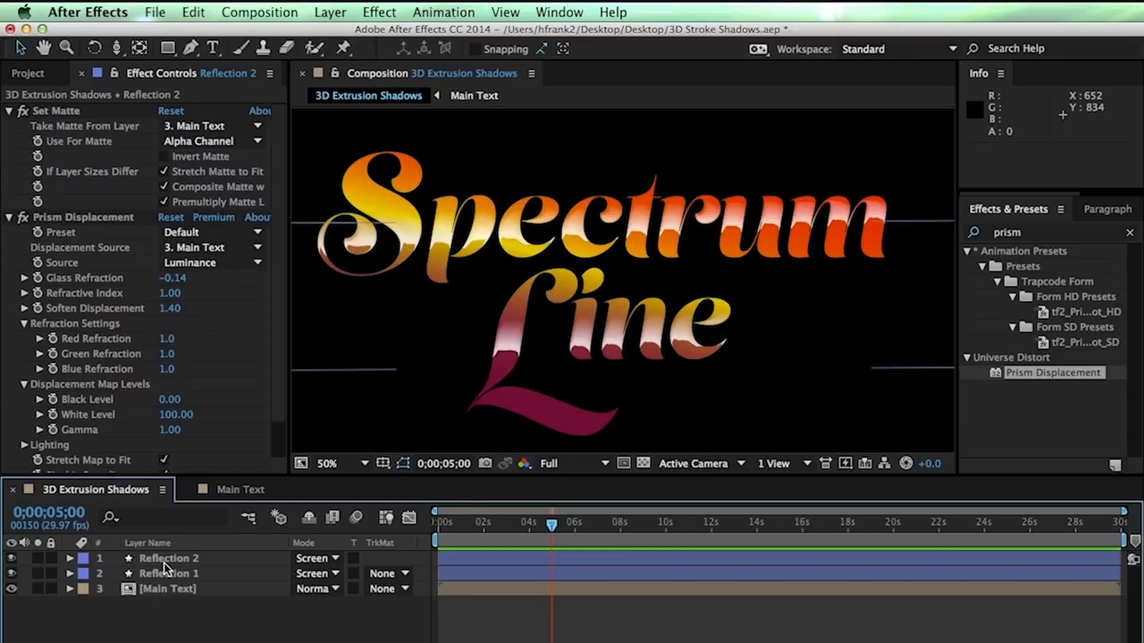
Open the Main Text layer's precomp holding the white 'Spectrum Line' text
left_click(178, 591)
double_click(178, 591)
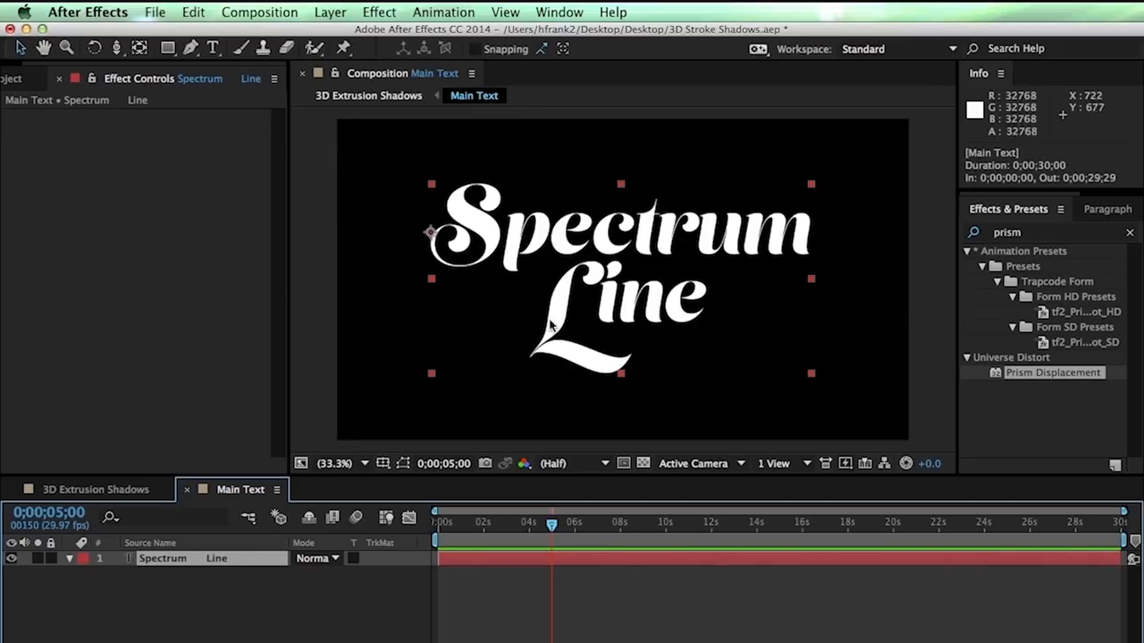
Create masks from the Spectrum Line text and check the new Outlines layer's mask paths
right_click(459, 193)
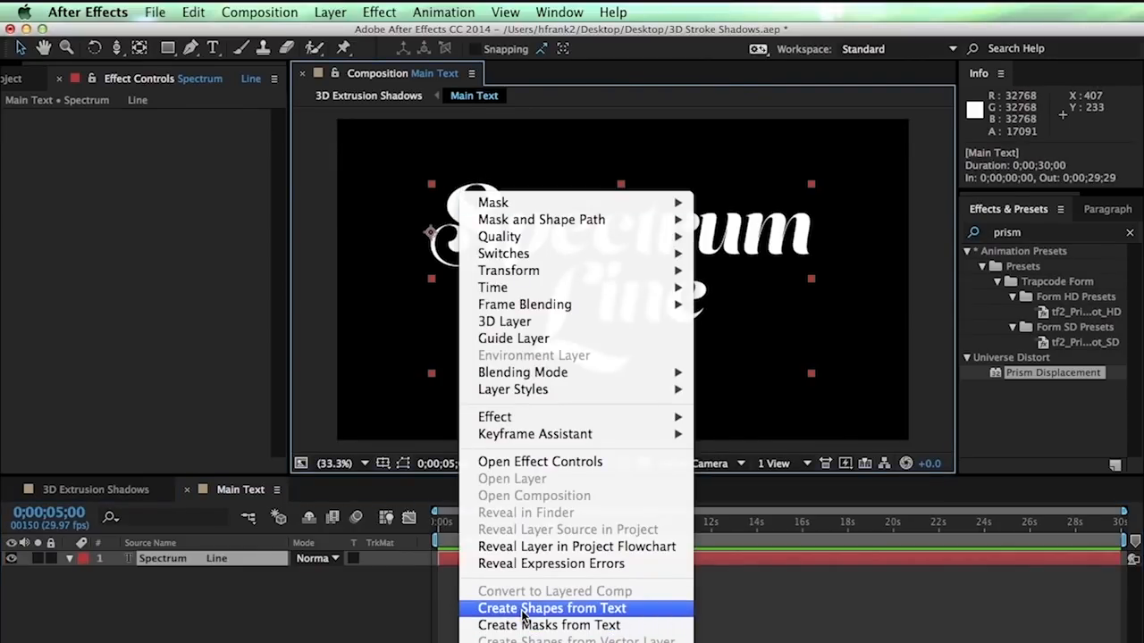
left_click(571, 628)
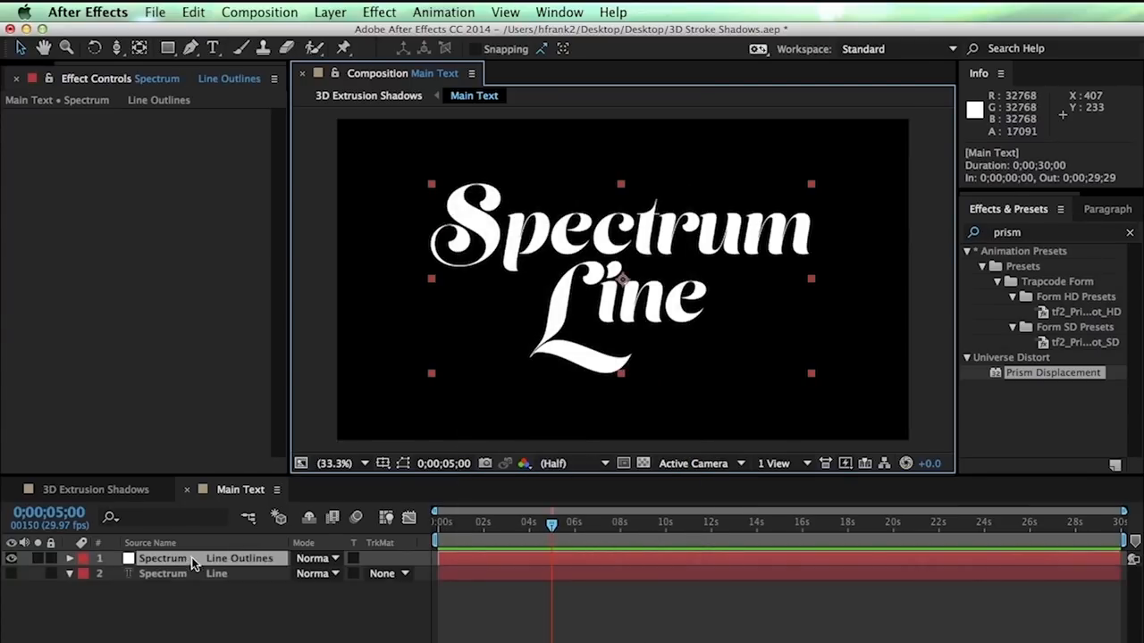
key("grave")
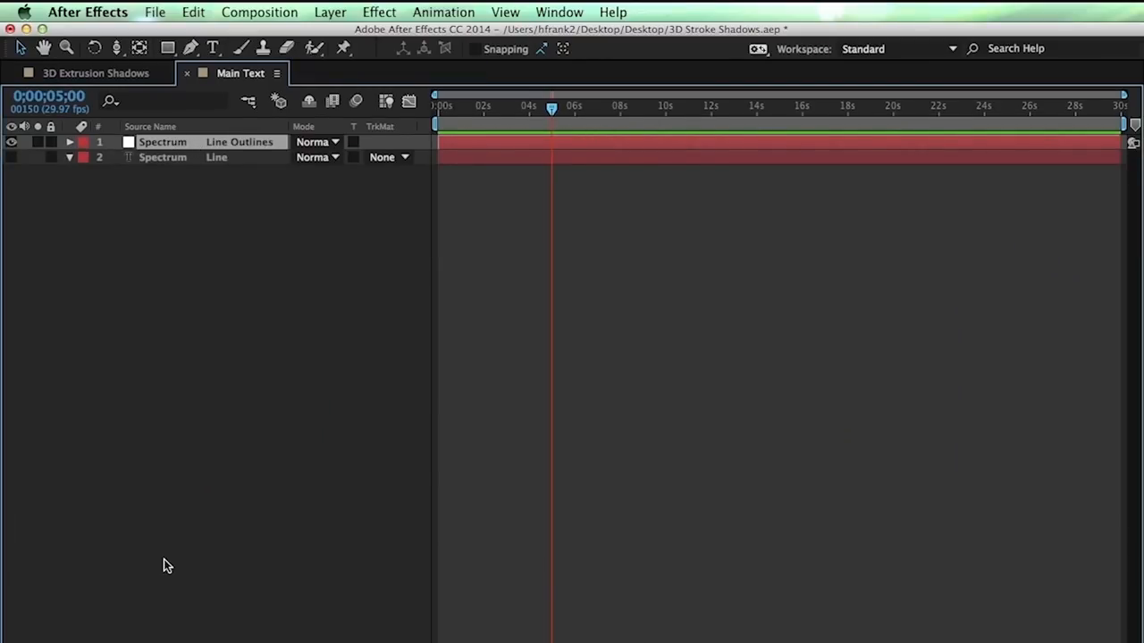
key("m")
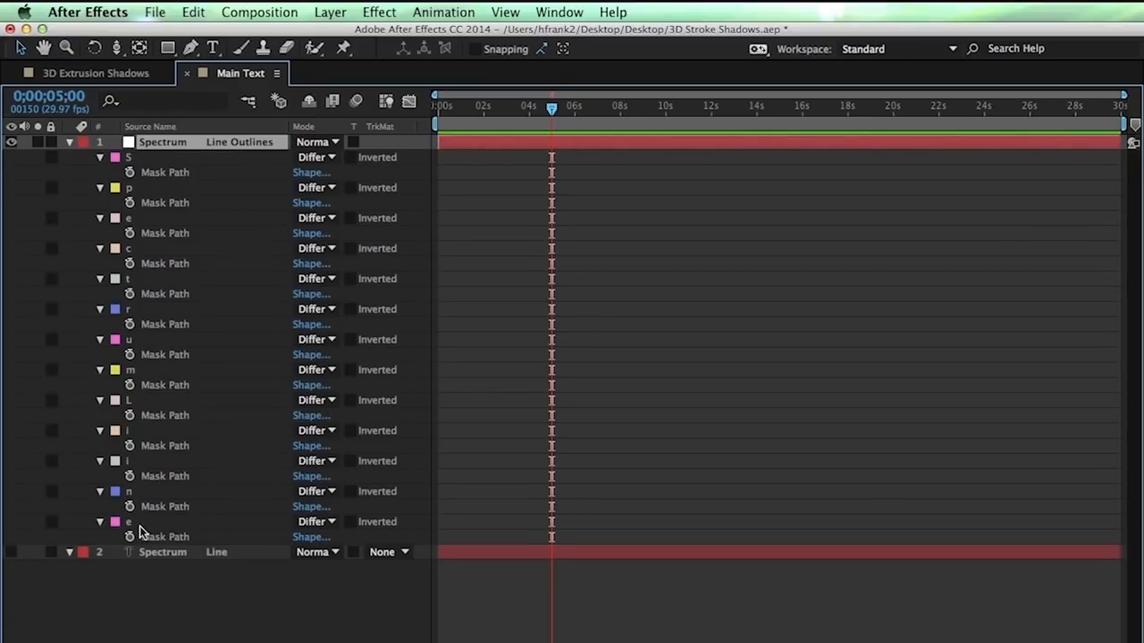
key("m")
left_click(208, 274)
key("grave")
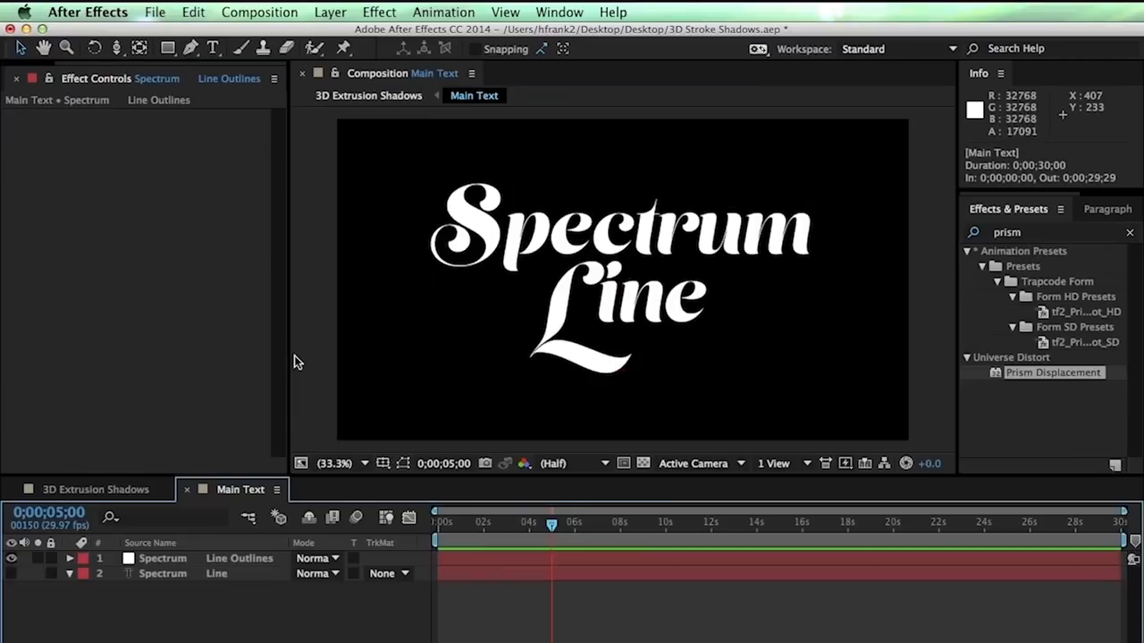
Copy the Outlines layer and paste it into the 3D Extrusion Shadows composition
left_click(192, 560)
key("super+c")
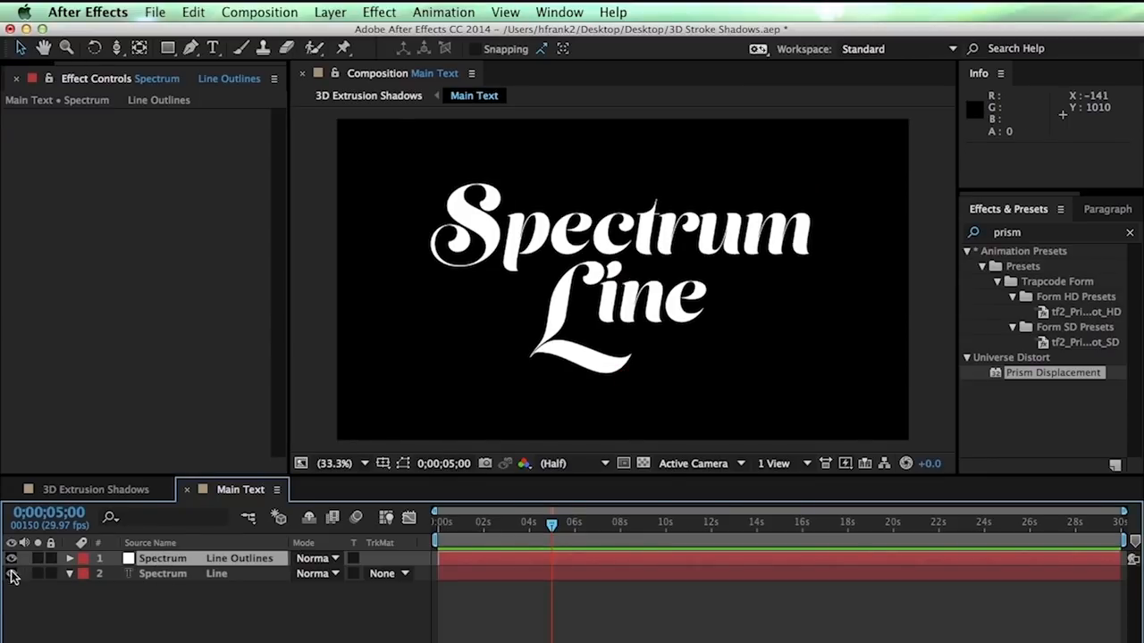
key("super+w")
key("super+v")
left_click_drag(470, 374, 517, 386)
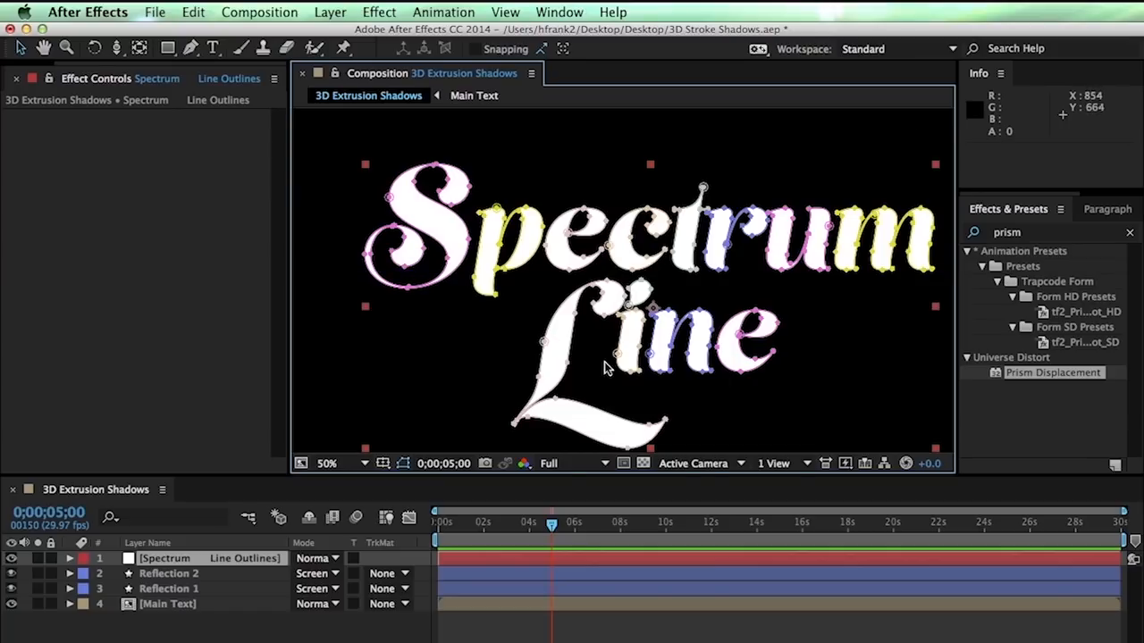
Hide the mask outlines in the viewer and rename the pasted outlines layer 'Edge Stroke'
left_click(403, 471)
left_click(235, 559)
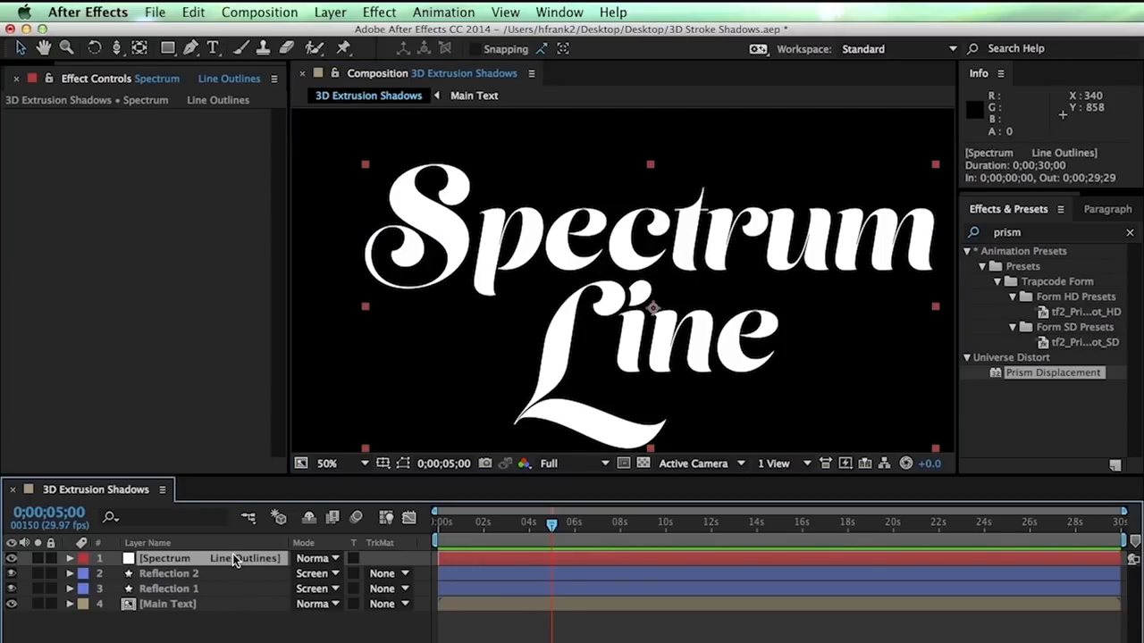
key("Return")
type("Edge St")
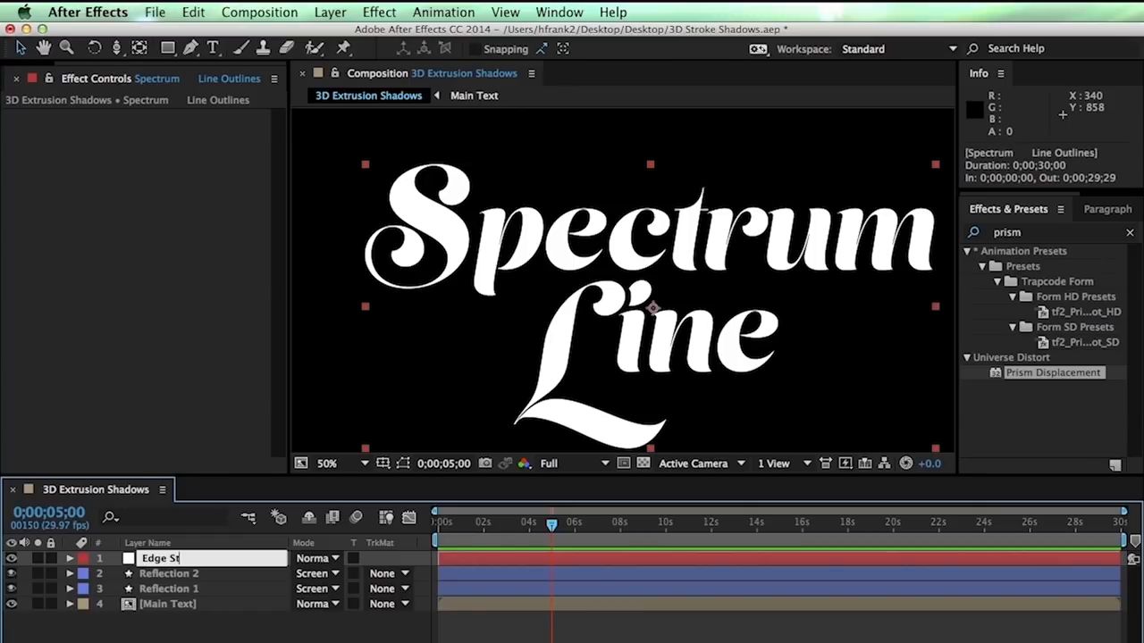
type("roke")
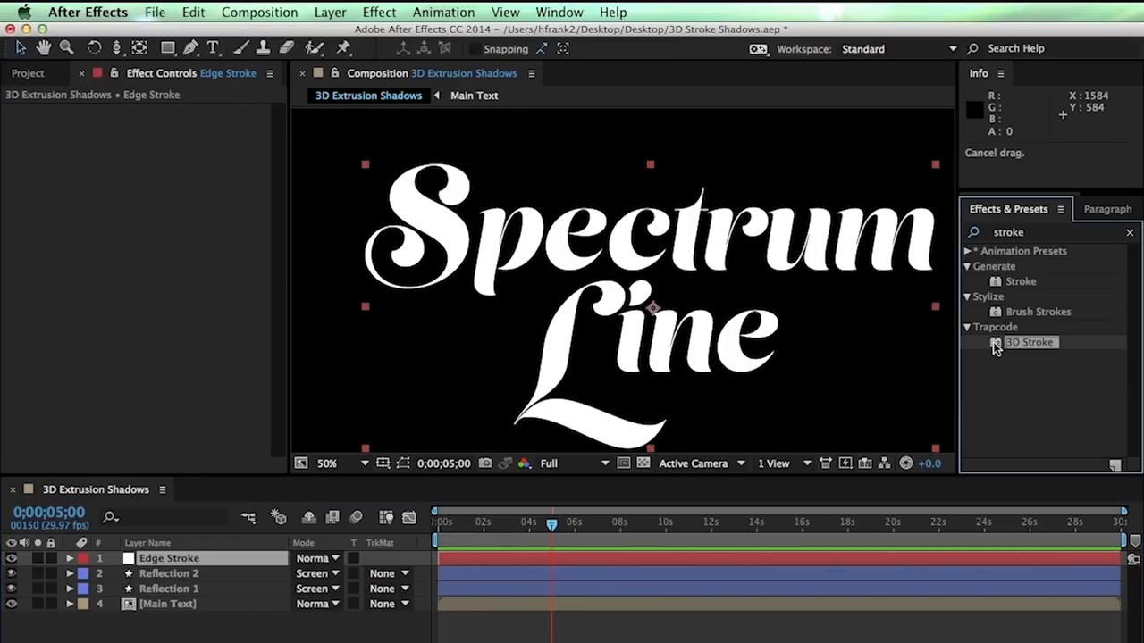
mouse_move(1028, 342)
left_mouse_down()
mouse_move(715, 268)
mouse_move(460, 235)
left_mouse_up()
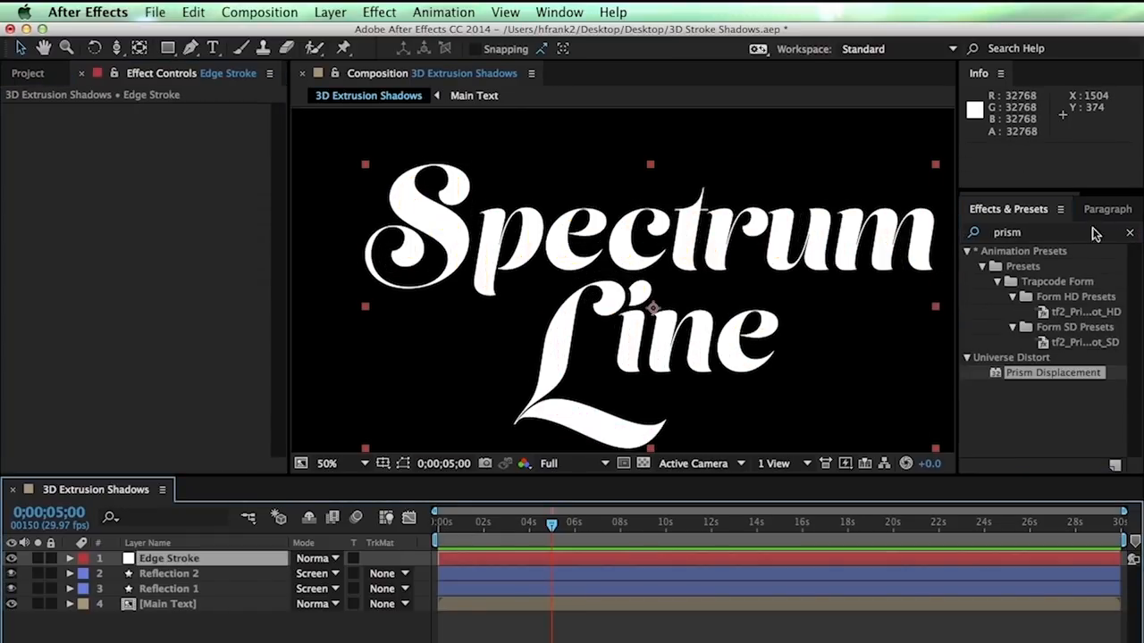
left_click(966, 214)
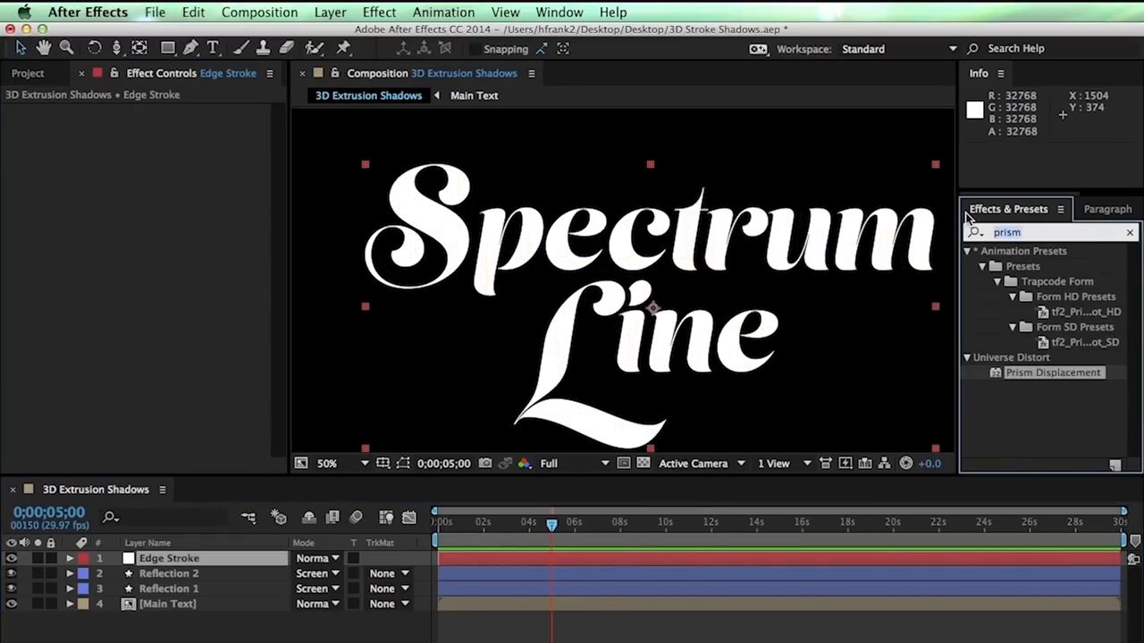
Search 'stroke' in Effects & Presets and apply Trapcode 3D Stroke to the Edge Stroke layer
type("stroke")
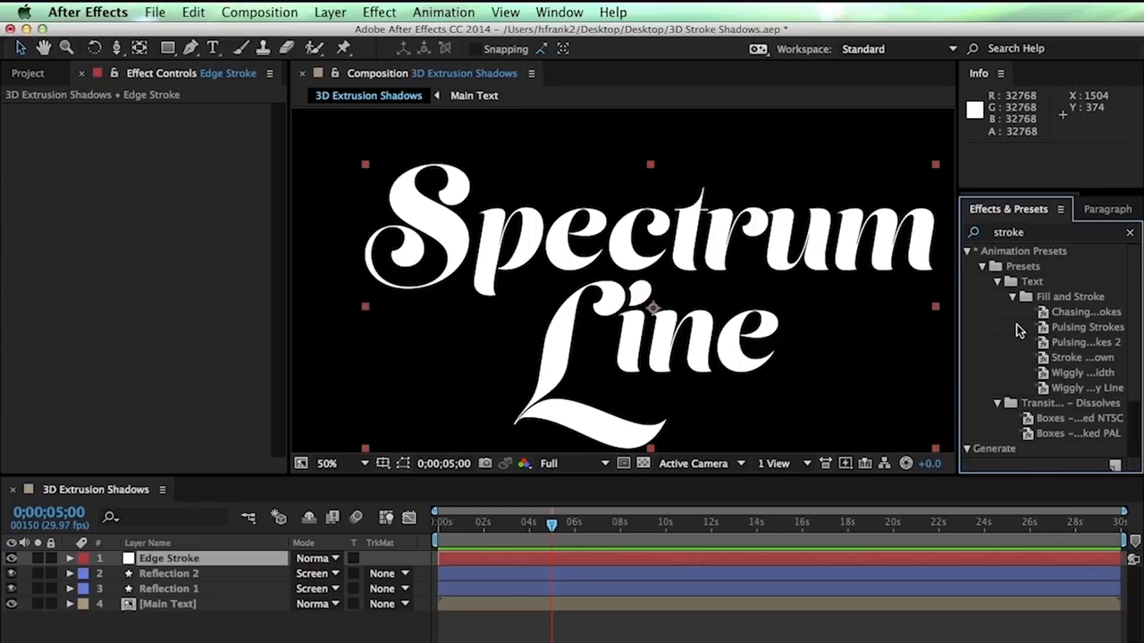
left_click(970, 253)
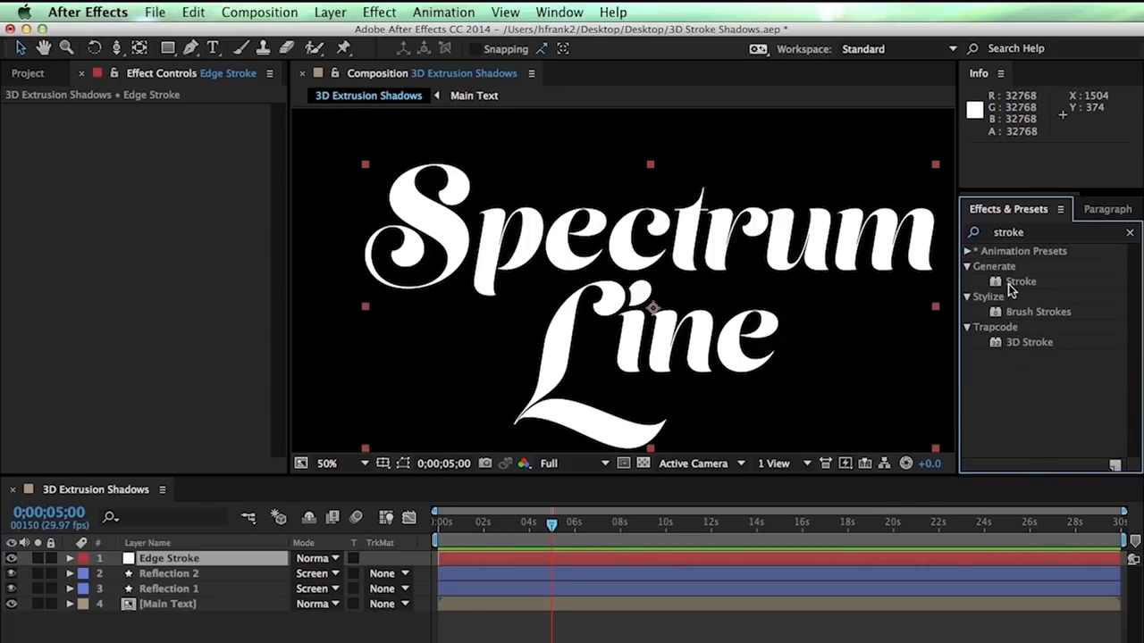
mouse_move(1023, 342)
left_mouse_down()
mouse_move(651, 301)
mouse_move(612, 259)
mouse_move(462, 233)
left_mouse_up()
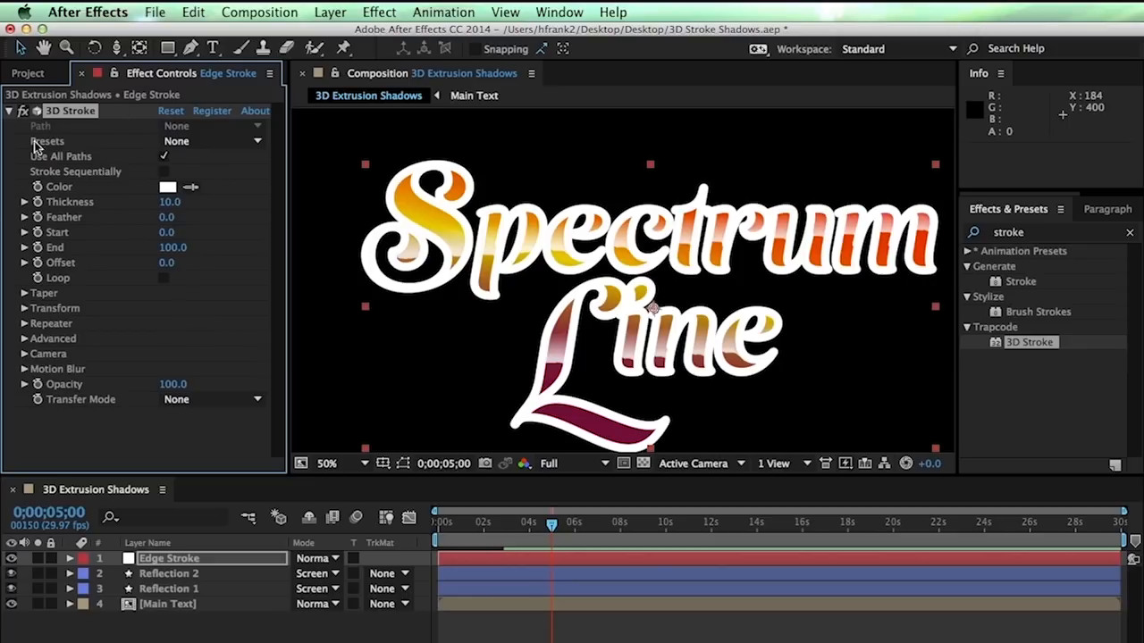
Lower the 3D Stroke Thickness from 10 to 3 and expand the Taper settings
left_click(169, 202)
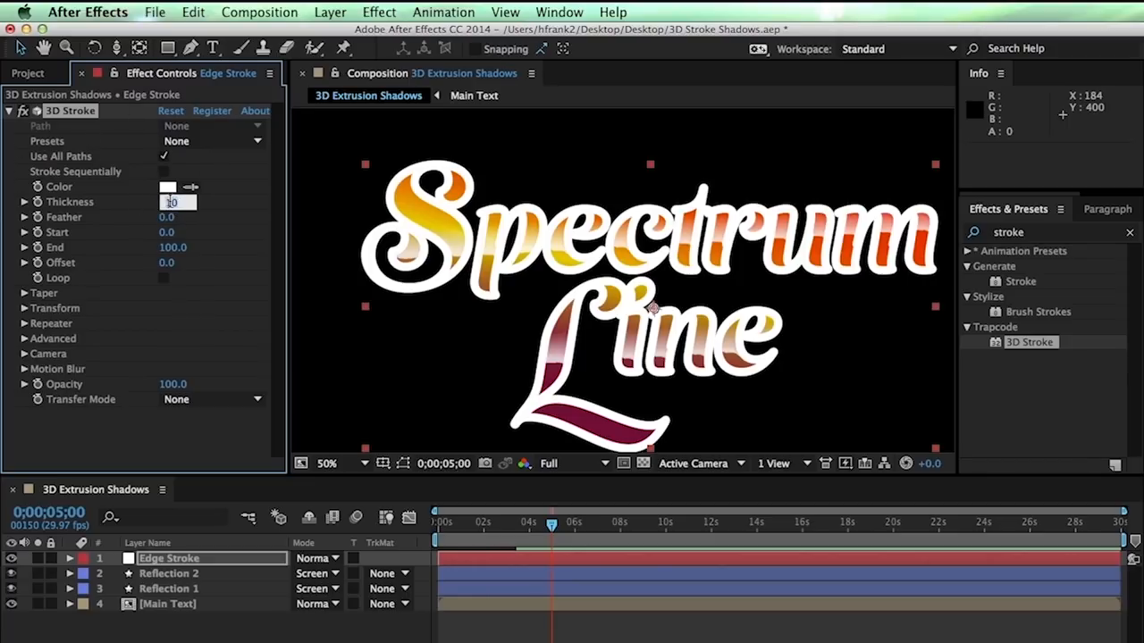
key("Return")
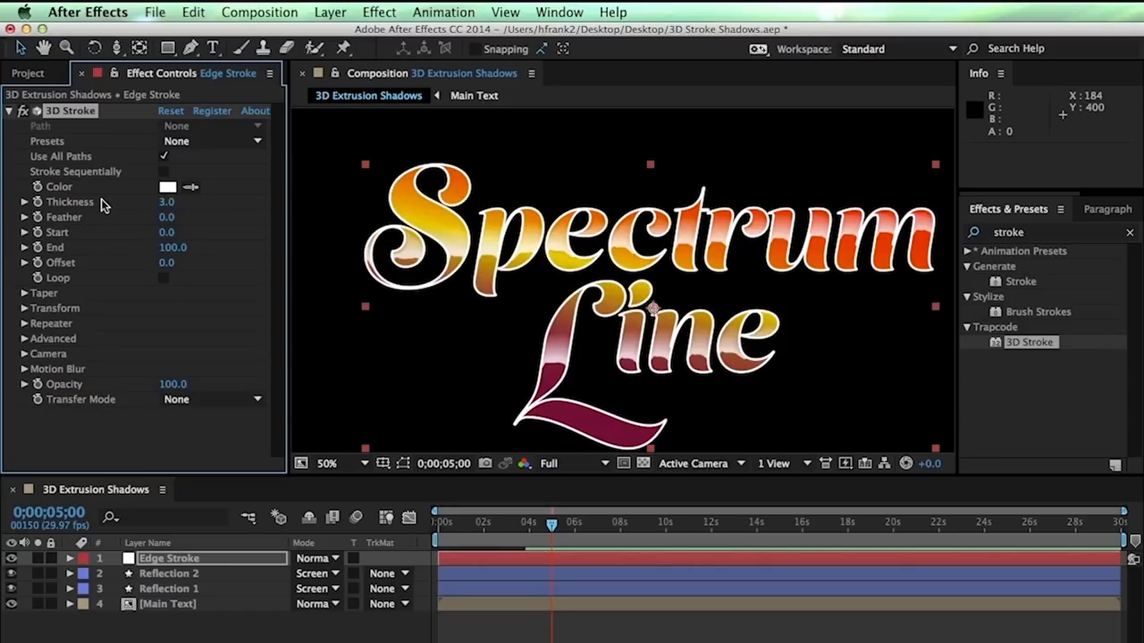
left_click(24, 294)
key("space")
left_click_drag(689, 327, 720, 268)
scroll(661, 313, "up", 2)
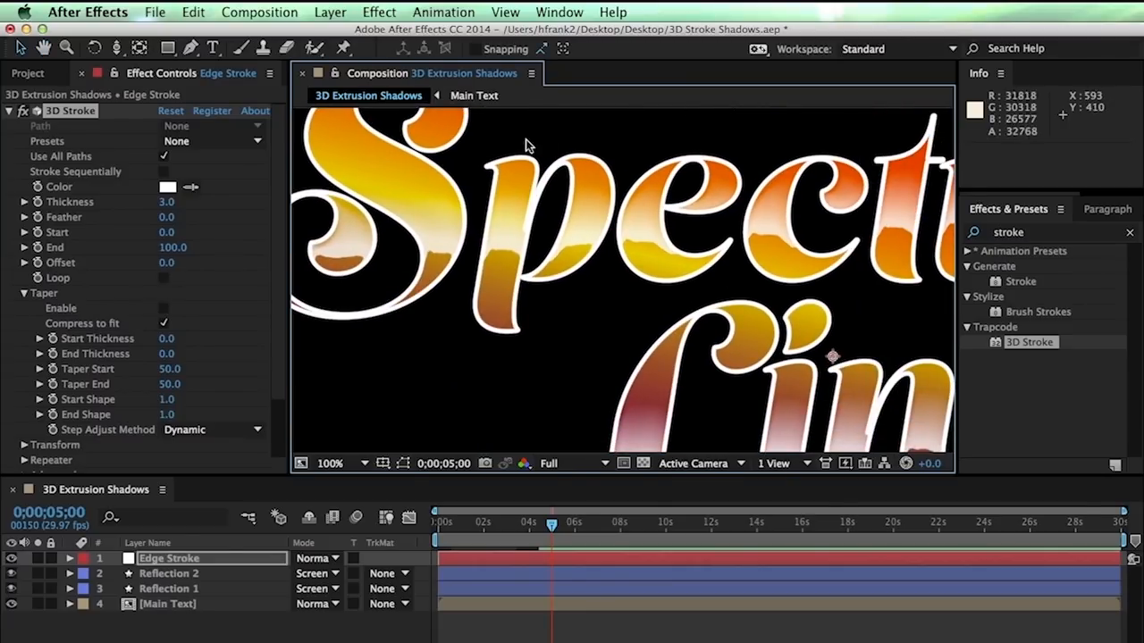
Enable Taper on the Edge Stroke outline and zoom to 200% on the c and t letters
left_click(164, 308)
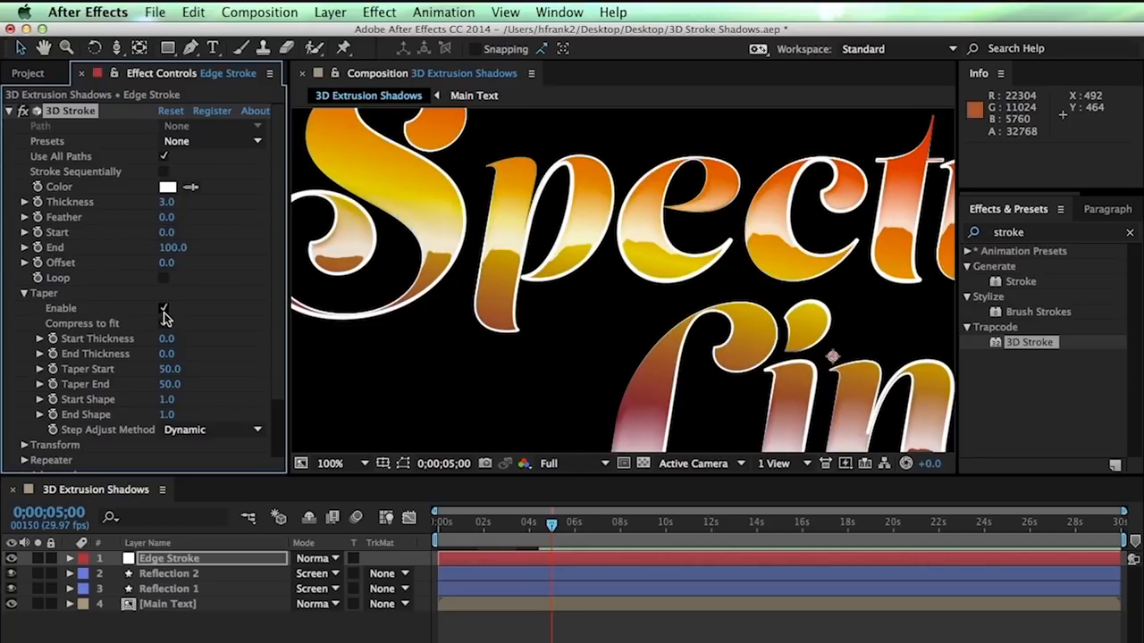
left_click_drag(696, 201, 652, 174)
key("period")
left_click_drag(759, 214, 670, 371)
left_click_drag(716, 311, 639, 306)
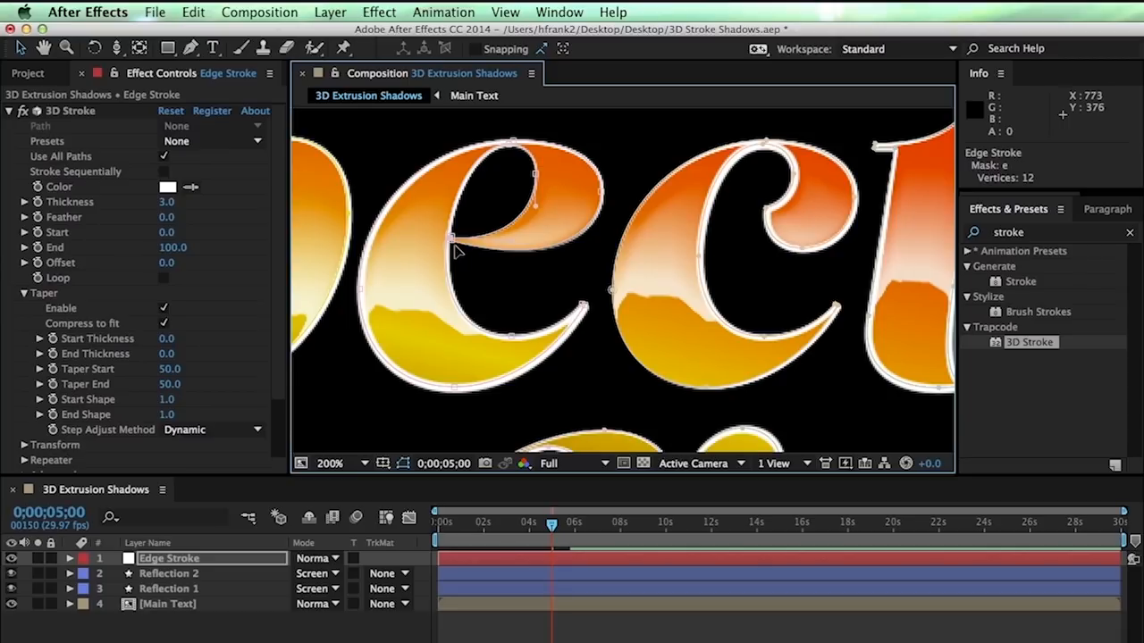
left_click_drag(457, 233, 463, 231)
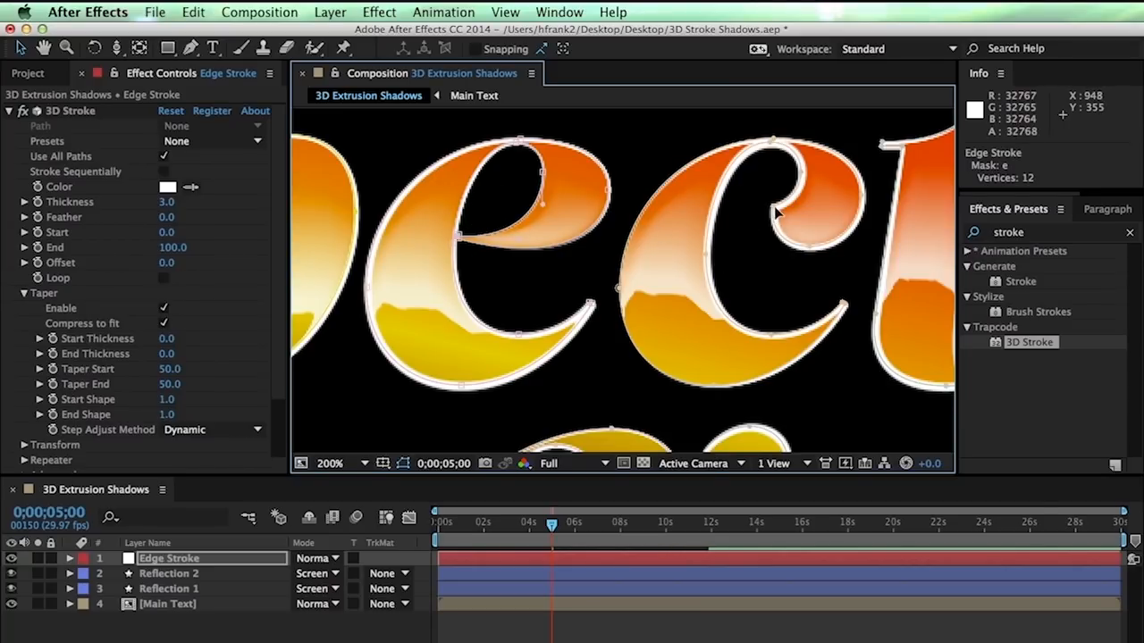
left_click_drag(818, 223, 528, 215)
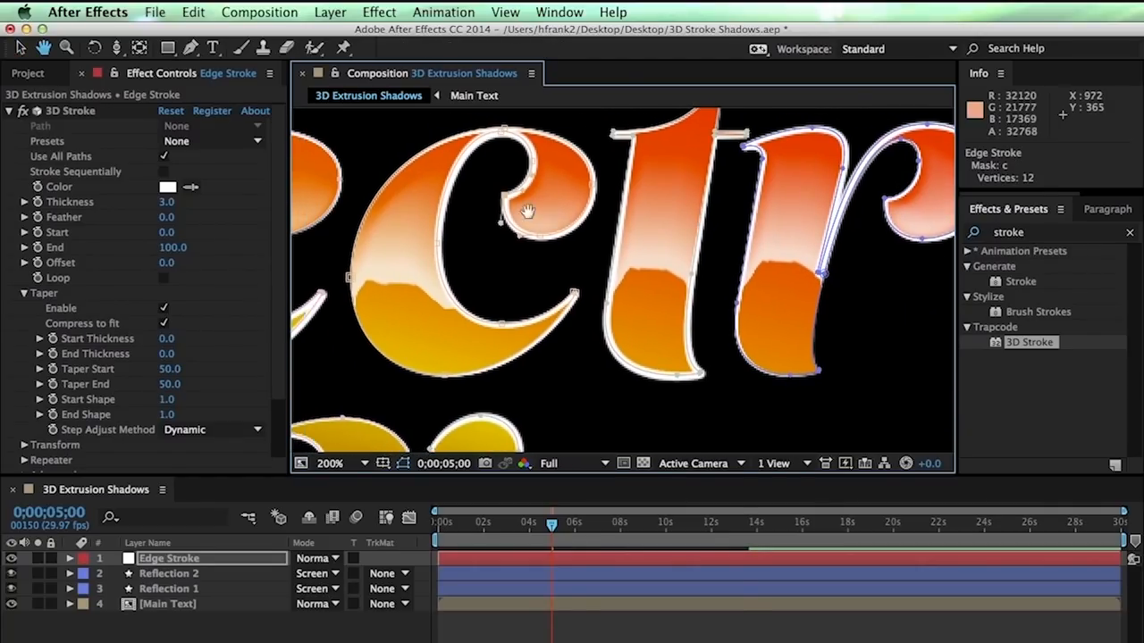
Set a new first vertex on the c letter's mask path
right_click(528, 214)
mouse_move(626, 226)
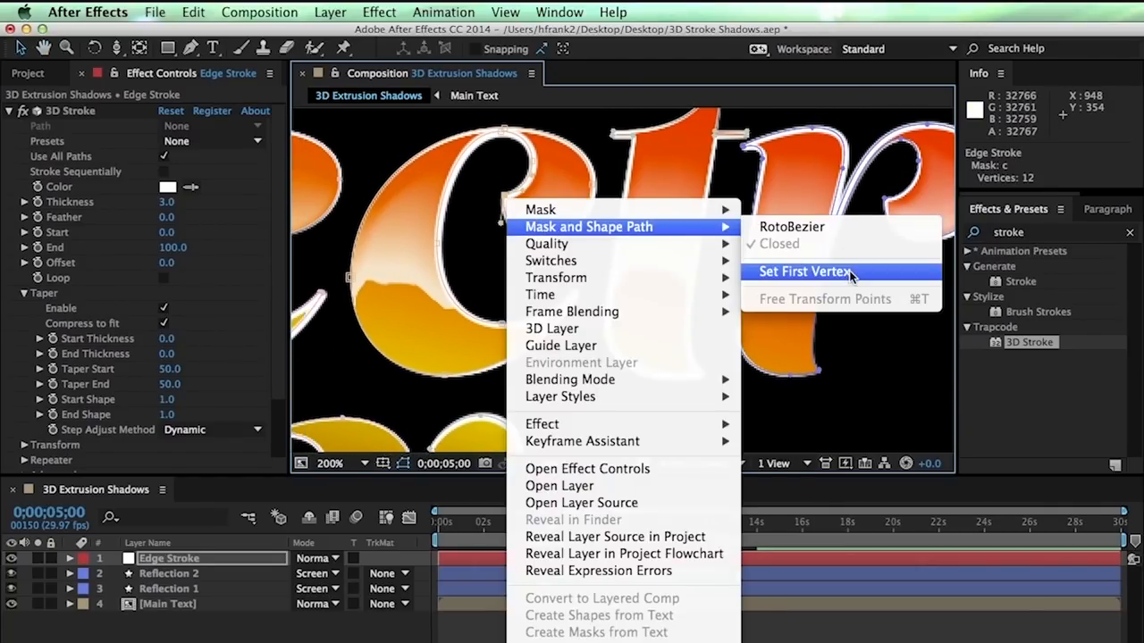
left_click(804, 272)
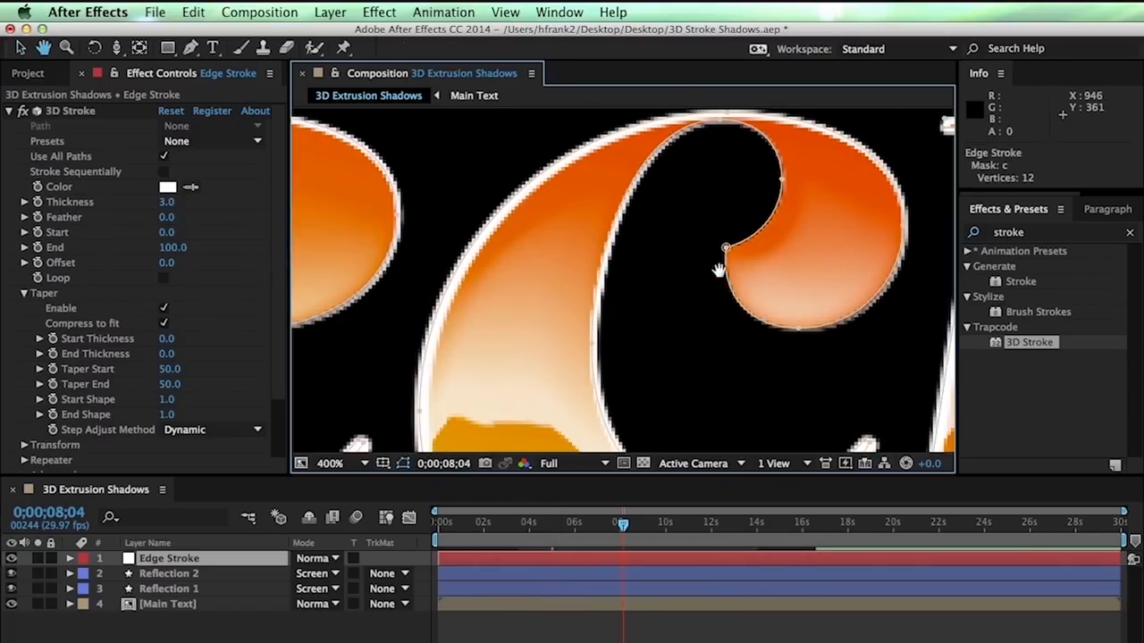
left_click_drag(732, 257, 795, 259)
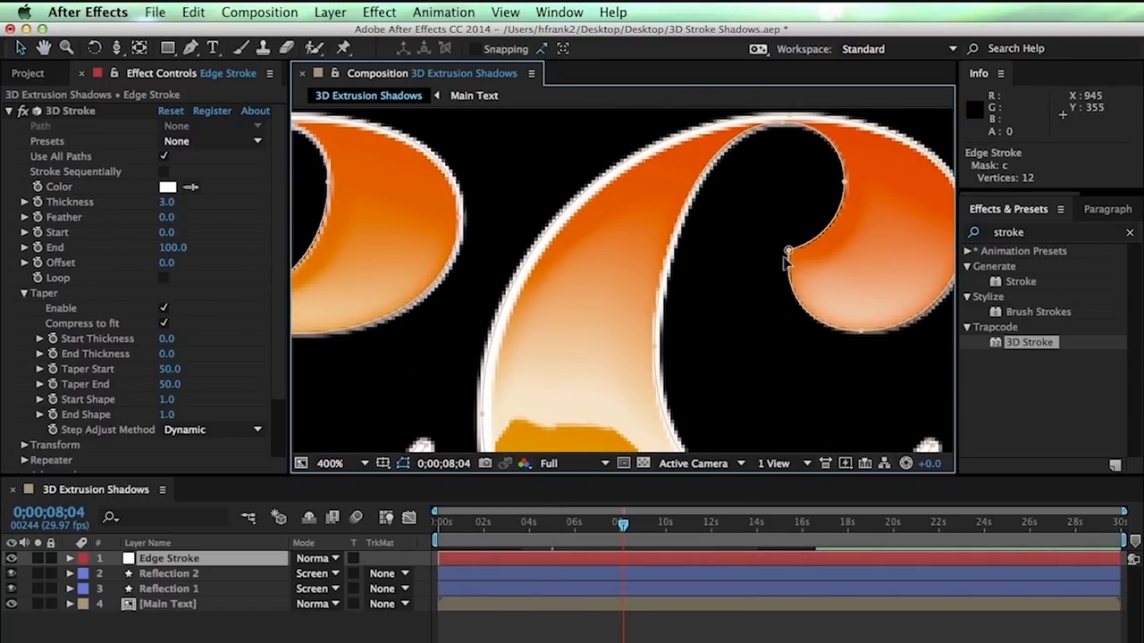
left_click(788, 252)
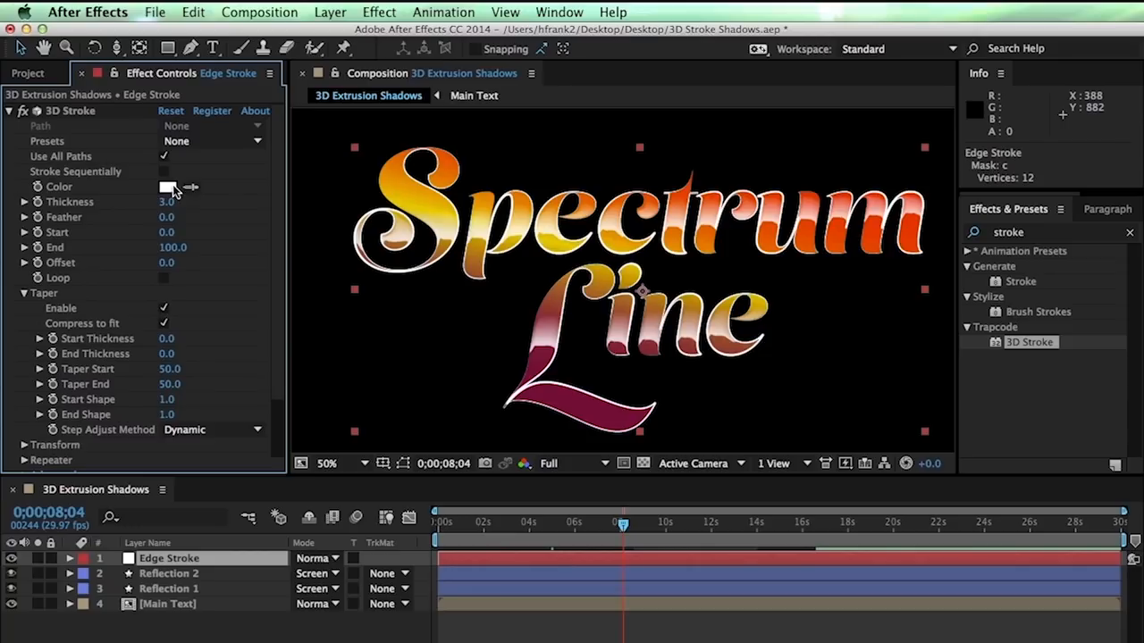
Change the 3D Stroke colour on Edge Stroke to blue
left_click(169, 188)
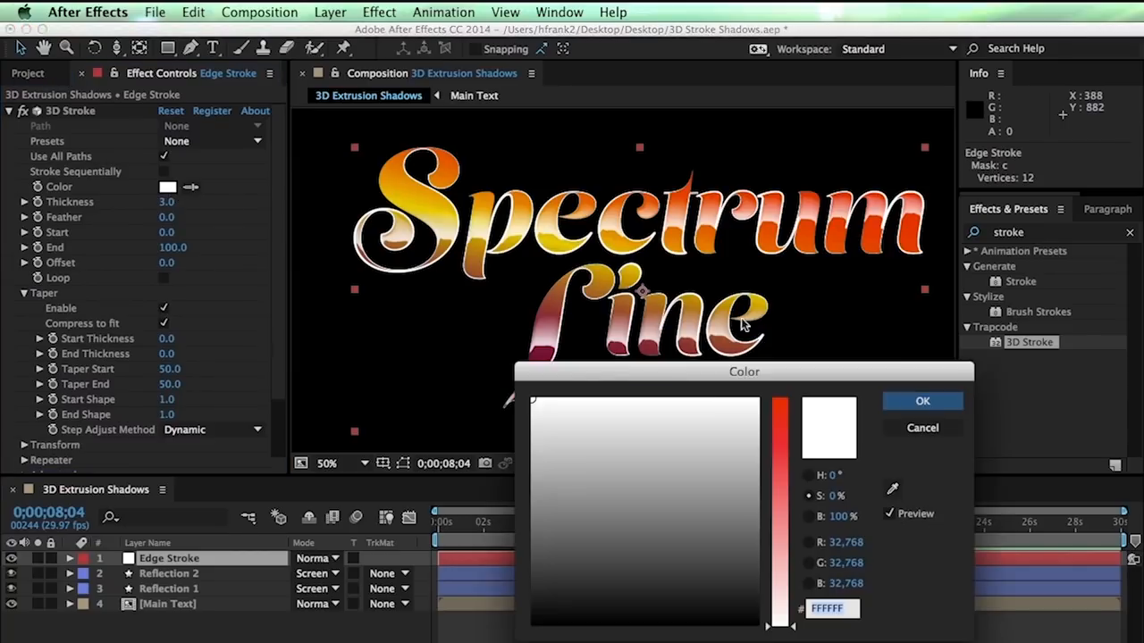
left_click(783, 429)
left_click(665, 455)
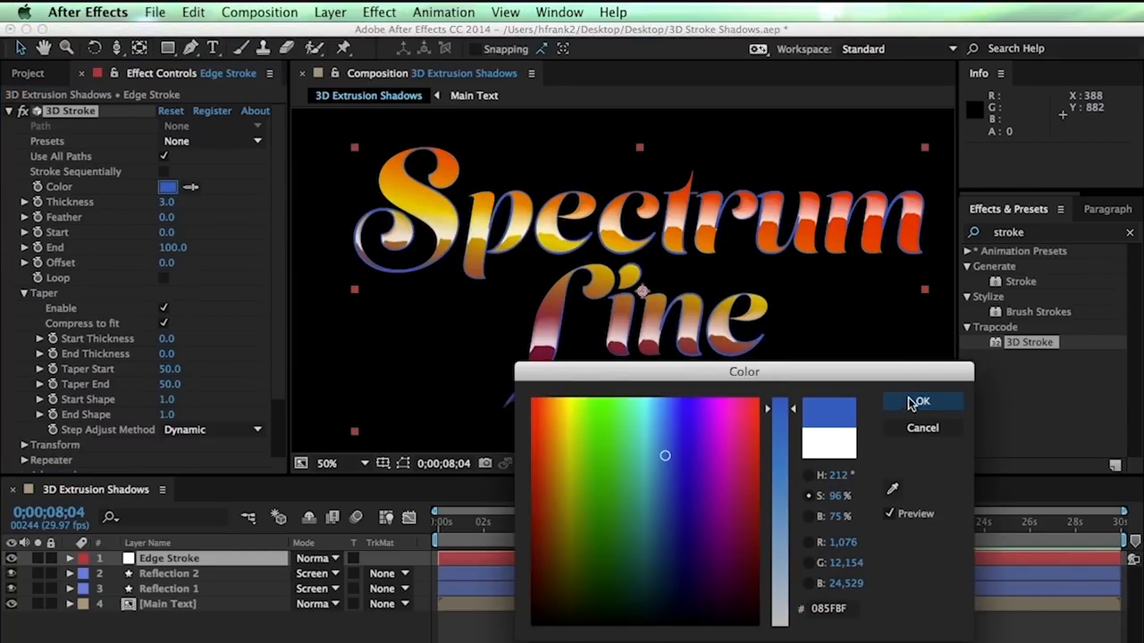
left_click(921, 404)
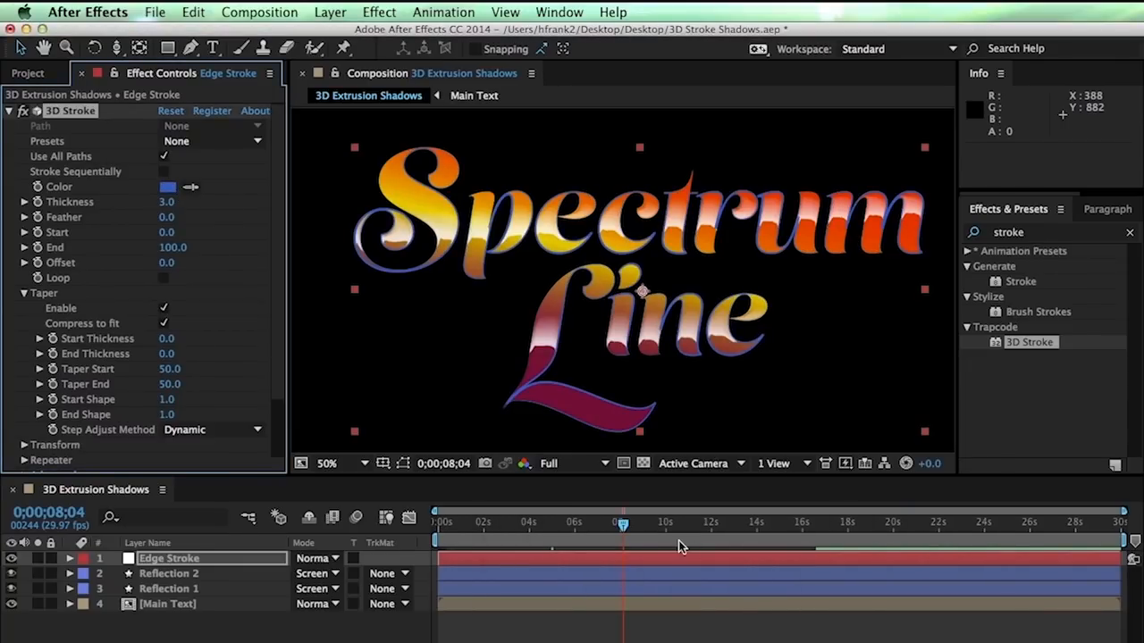
Set Edge Stroke's blend mode to Screen and raise the stroke Thickness to 5.69
left_click(317, 558)
left_click(392, 456)
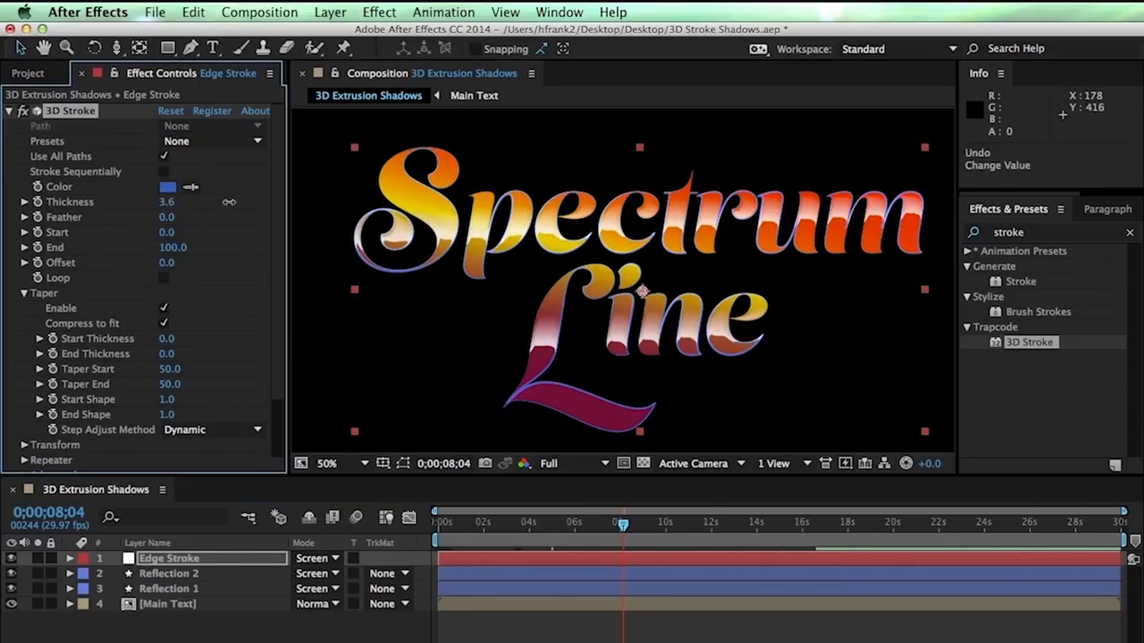
left_click_drag(229, 202, 323, 206)
left_click_drag(397, 198, 398, 198)
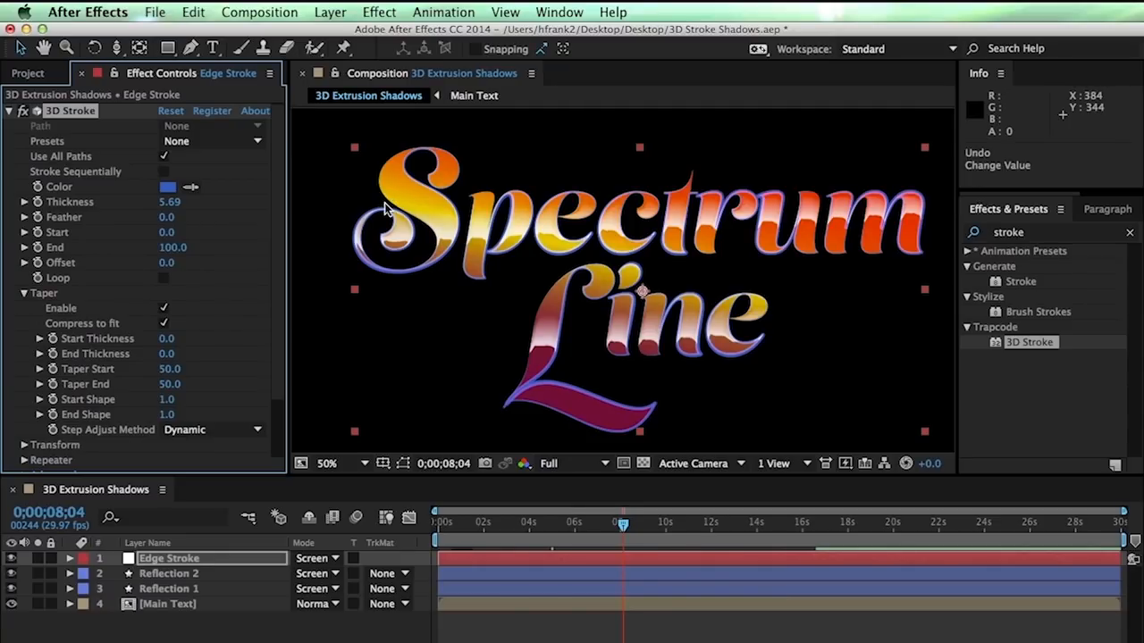
left_click(198, 559)
key("super+shift+a")
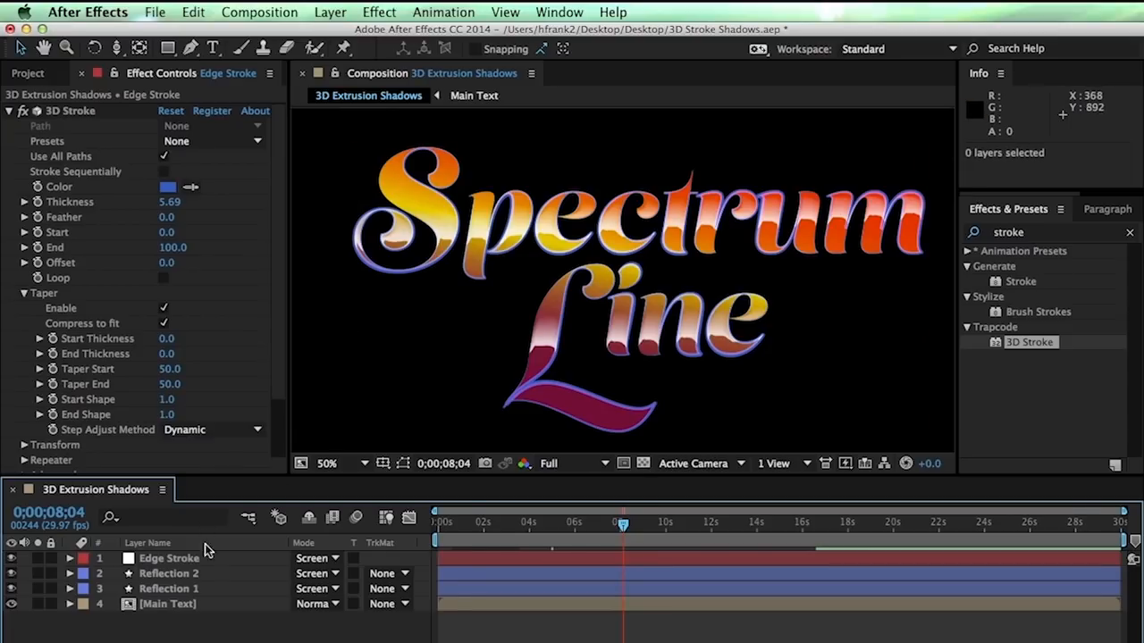
left_click(198, 559)
Duplicate Edge Stroke and rename the copy 'Extrusion Shadow'
key("super+d")
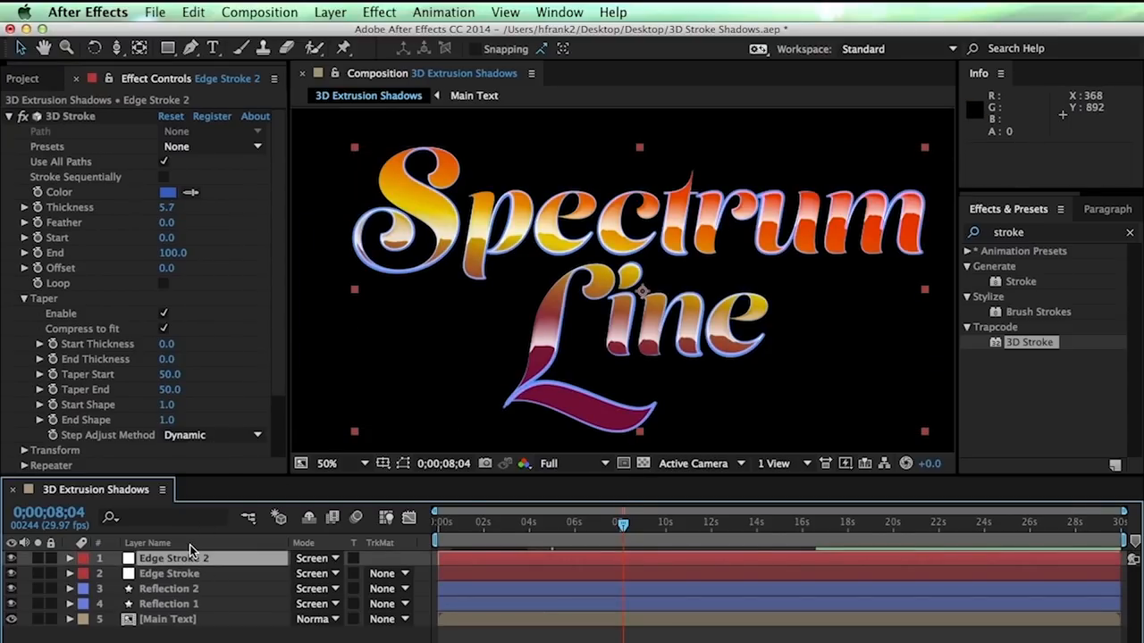
key("Return")
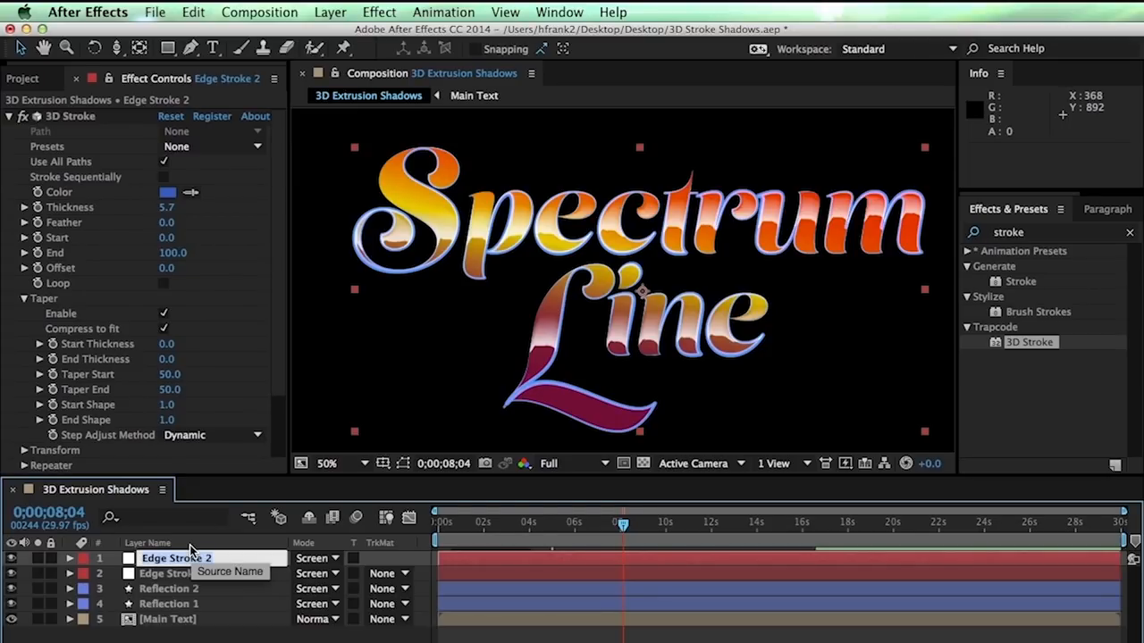
type("Extrusion")
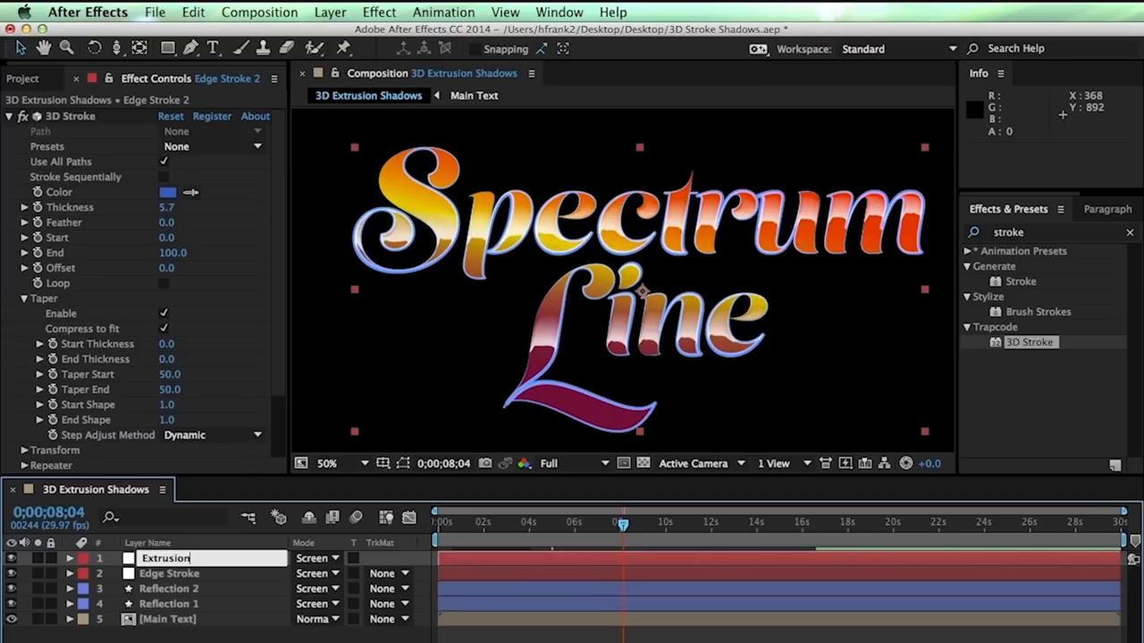
type(" Shadow")
key("Return")
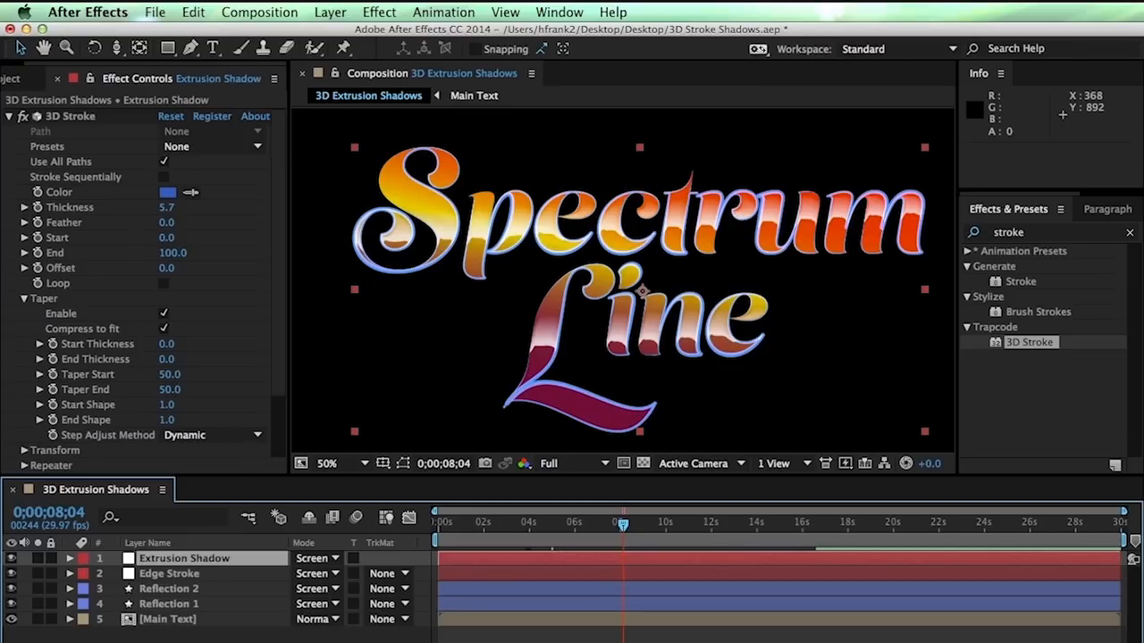
Move Extrusion Shadow to the bottom of the stack, solo it, and reset its 3D Stroke
left_click_drag(177, 559, 179, 627)
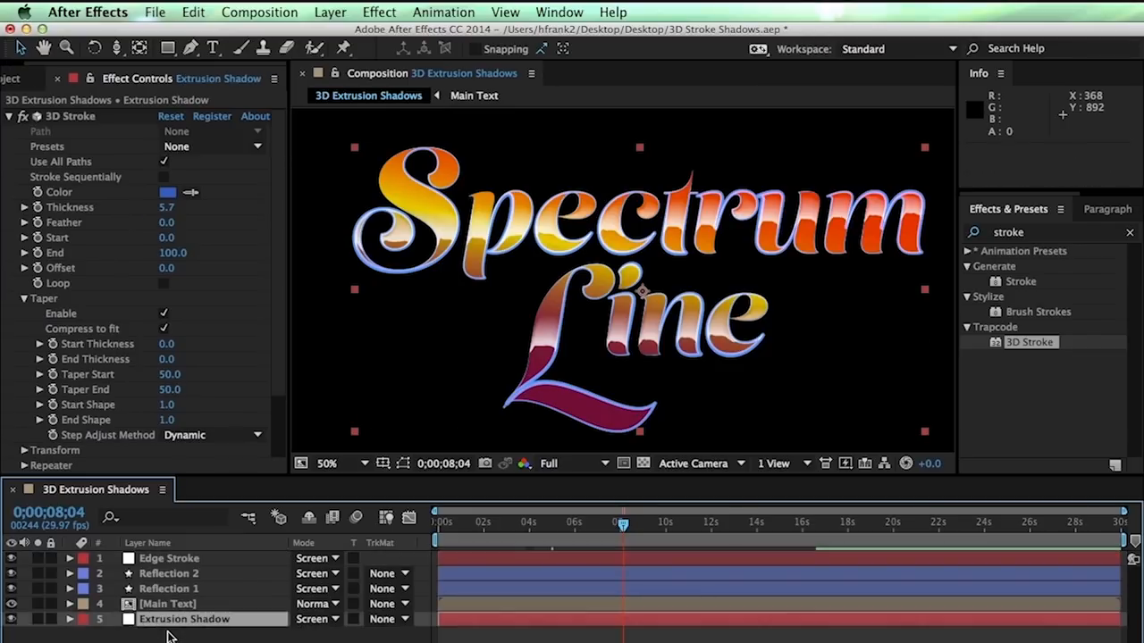
left_click(38, 619)
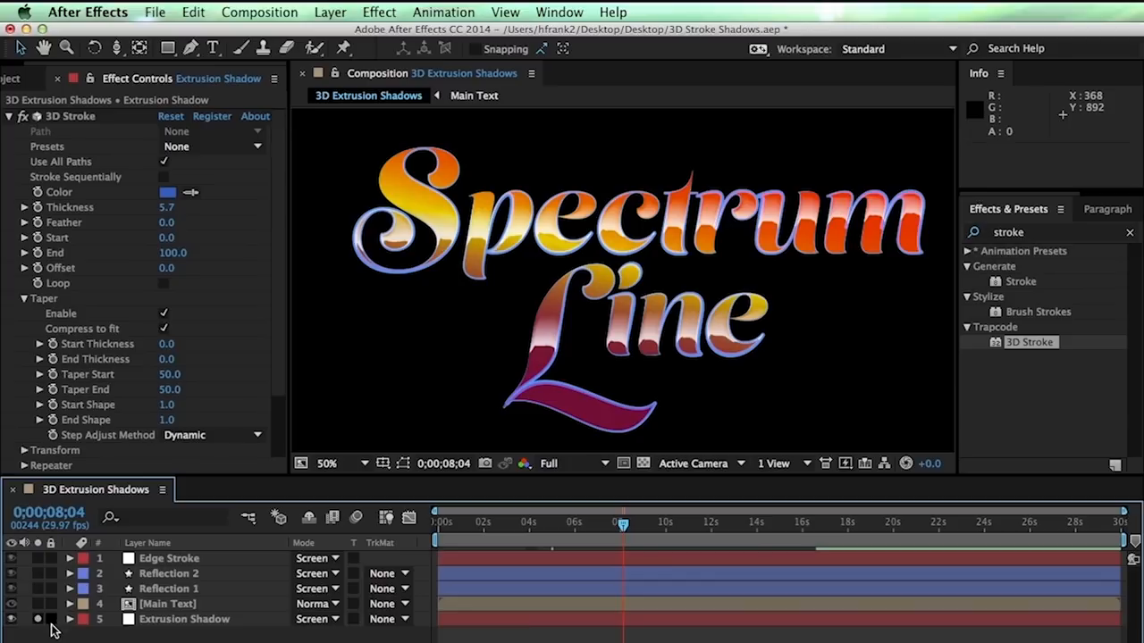
left_click(167, 622)
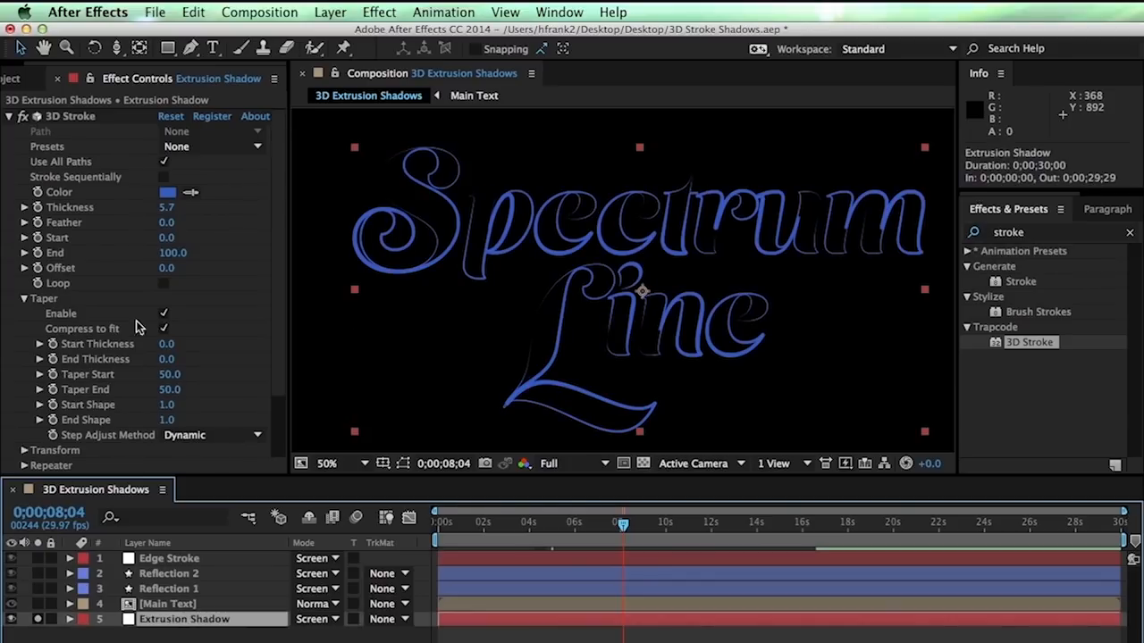
left_click(171, 117)
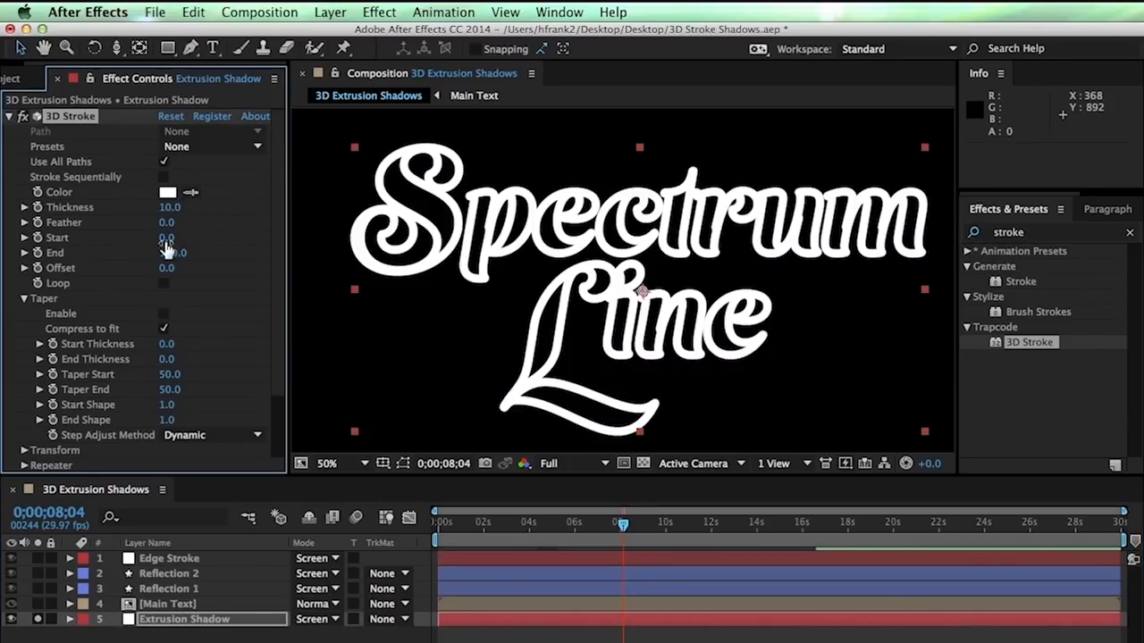
Set Thickness to 2 and enable the Repeater with Symmetric Doubler turned off
left_click(172, 208)
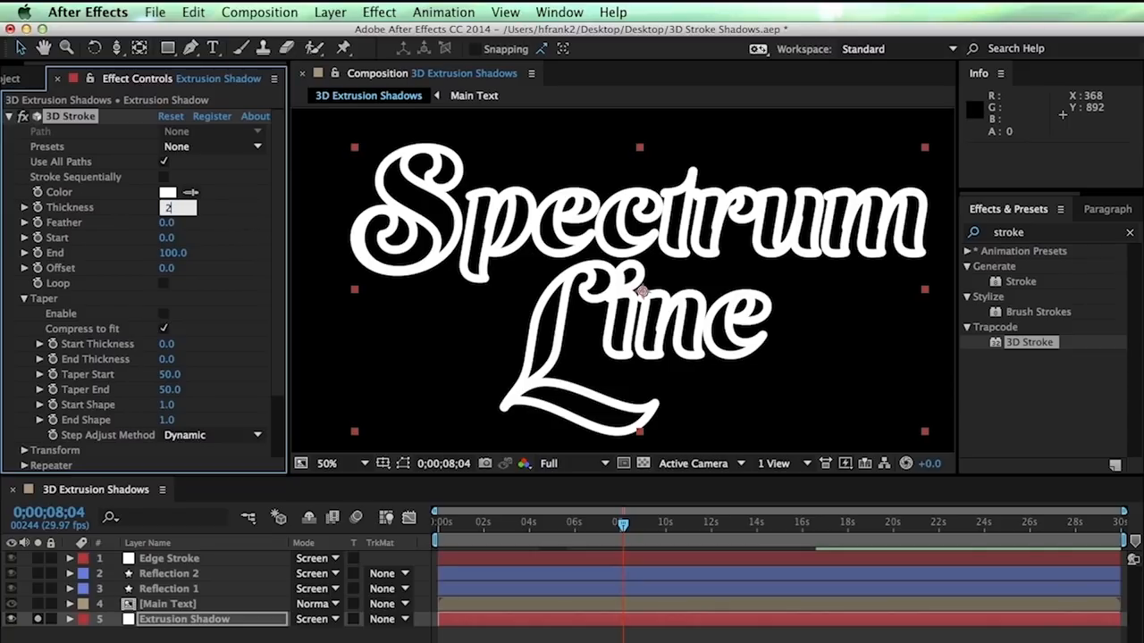
key("Return")
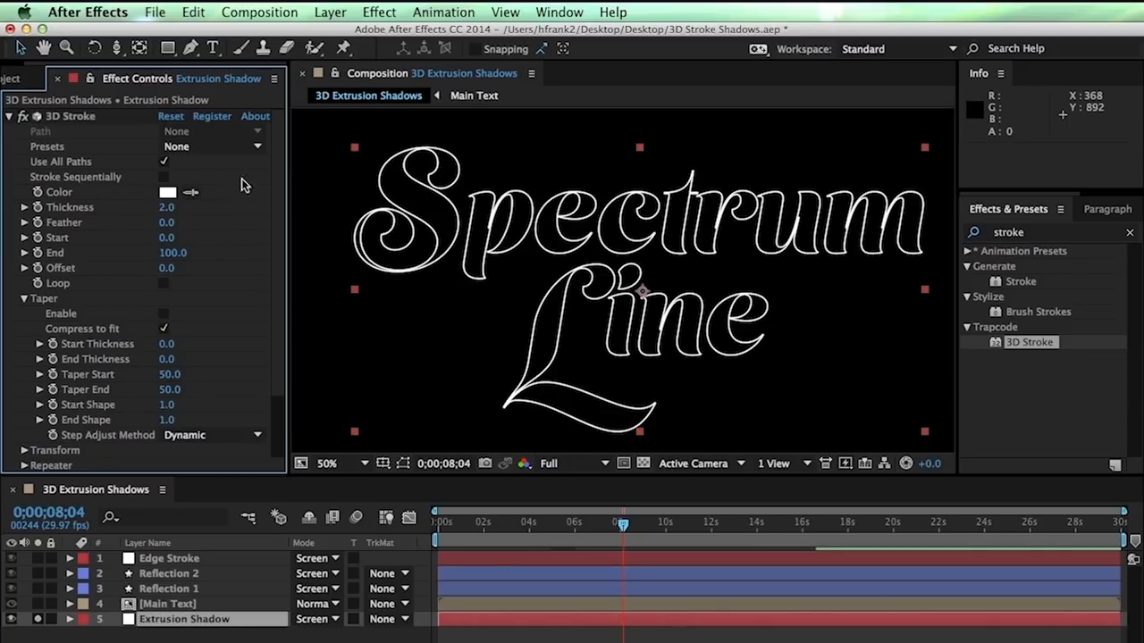
scroll(278, 259, "down", 3)
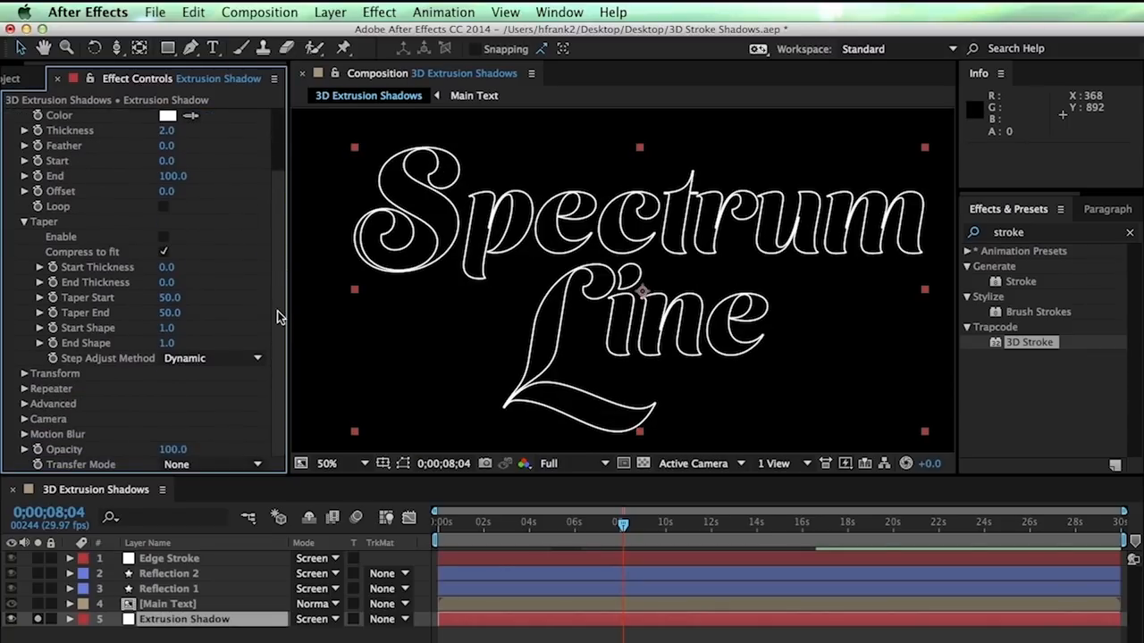
left_click(24, 389)
scroll(138, 346, "down", 3)
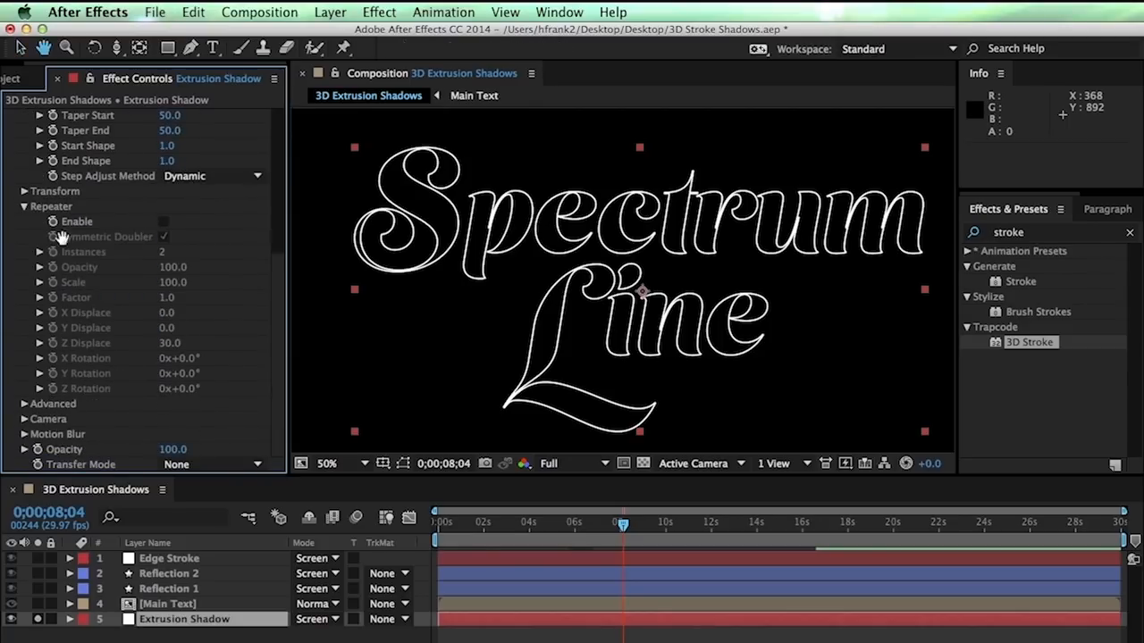
left_click(164, 221)
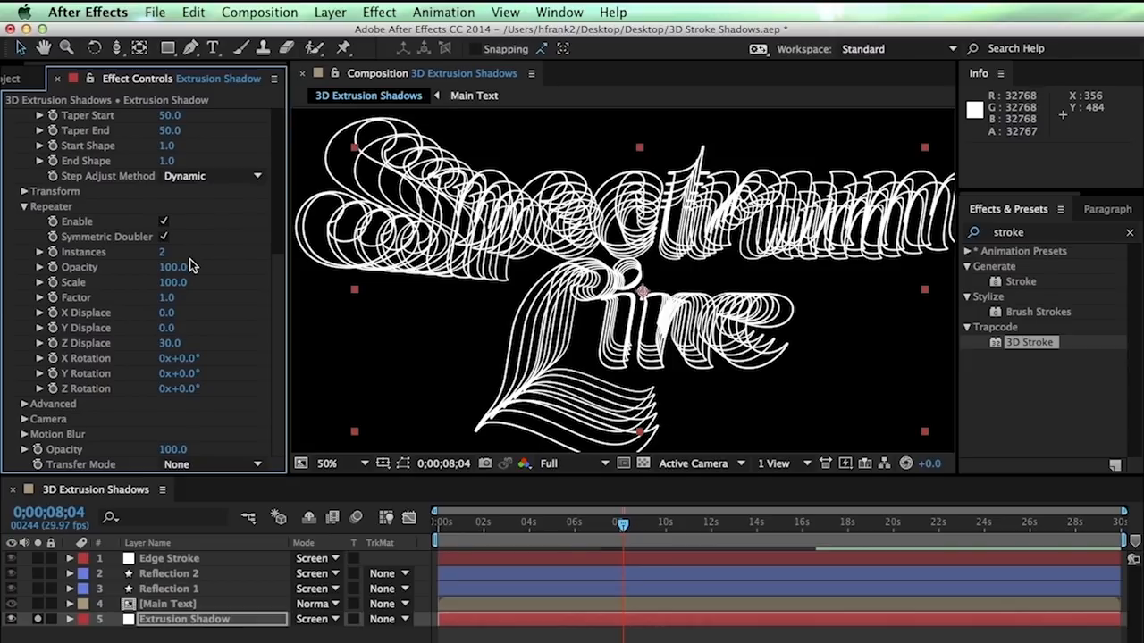
left_click(164, 236)
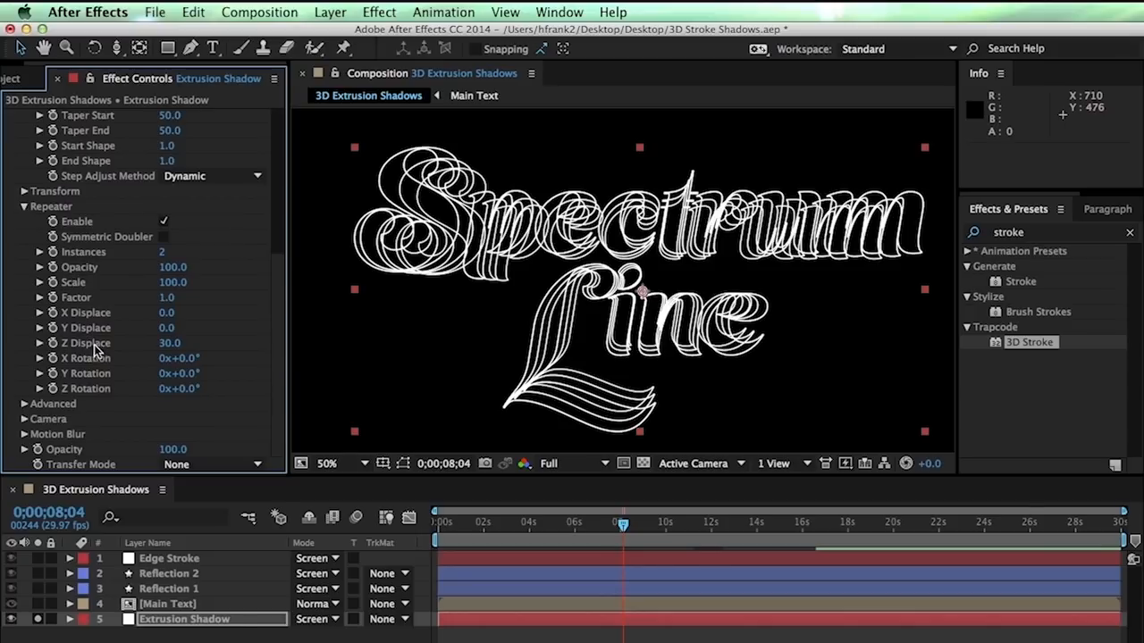
Set Repeater Z Displace to 3, X and Y Displace to 2, and Instances to 36
left_click(168, 344)
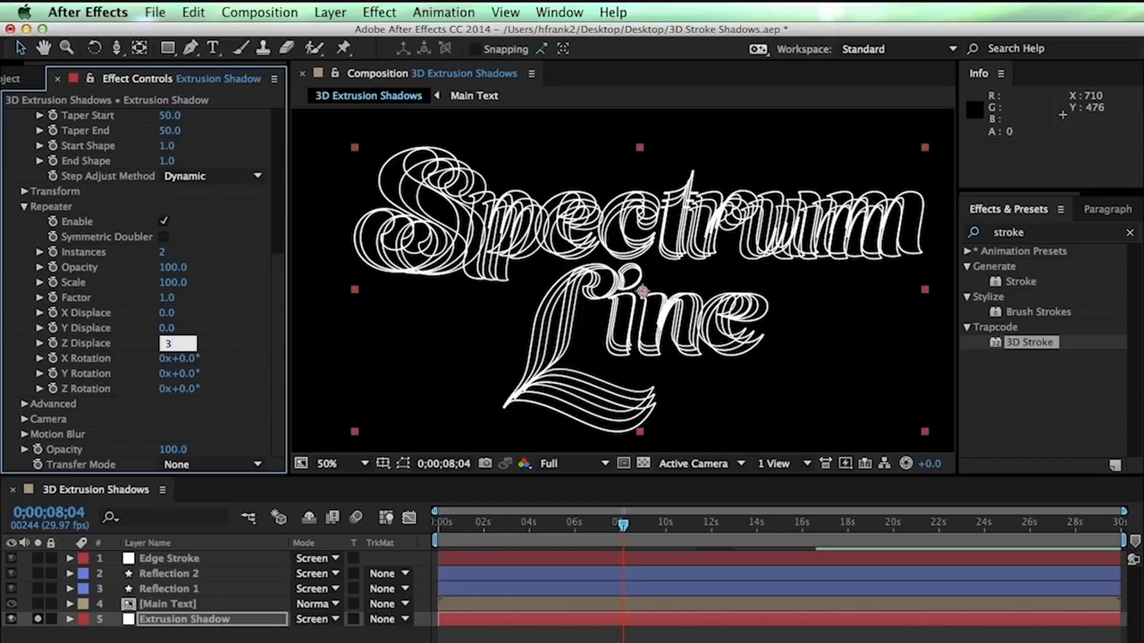
key("Return")
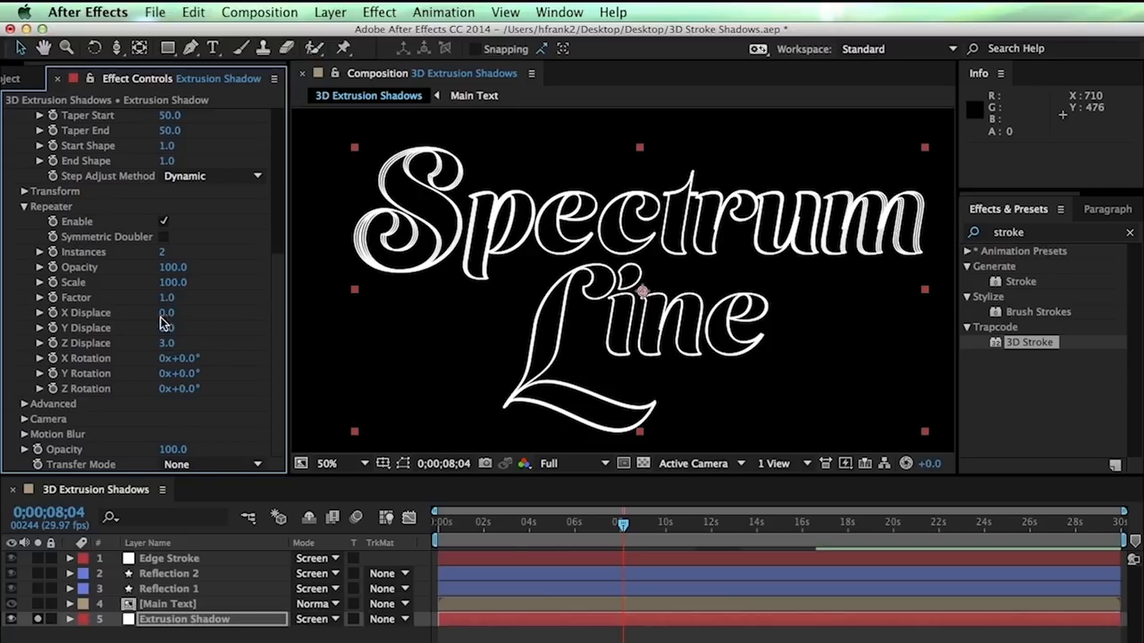
left_click(167, 313)
type("2")
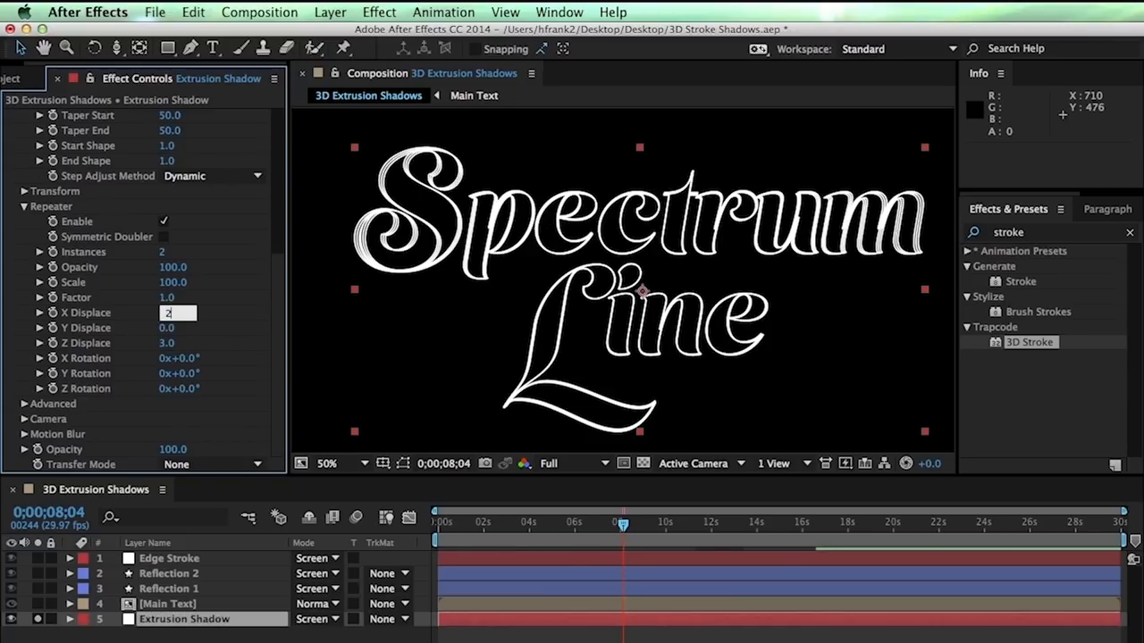
key("Tab")
type("2")
key("Return")
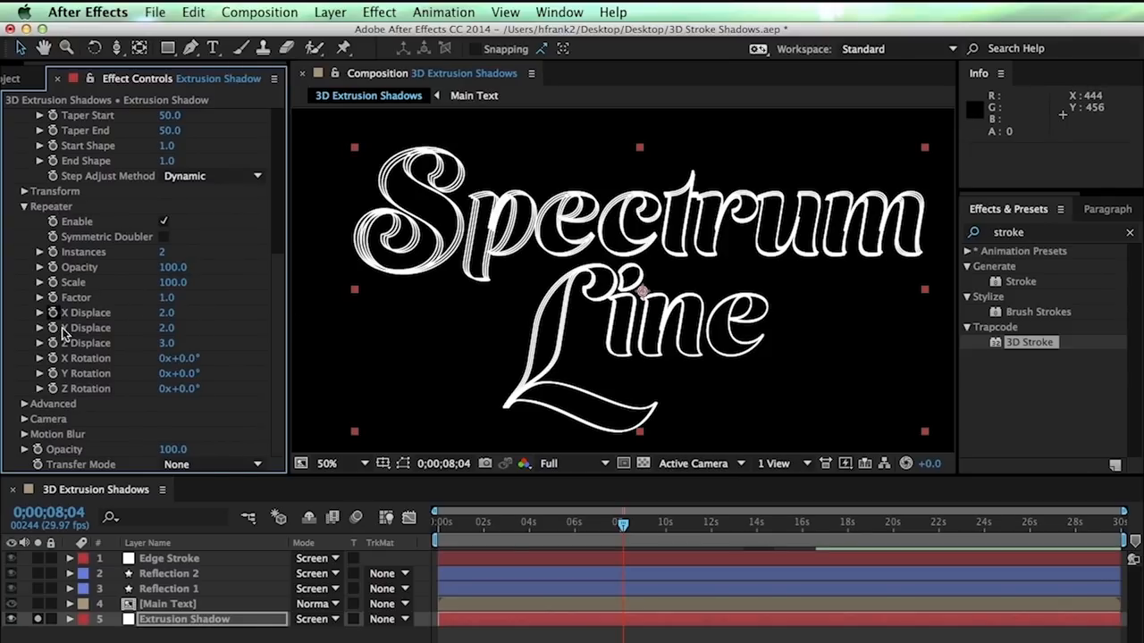
left_click(163, 258)
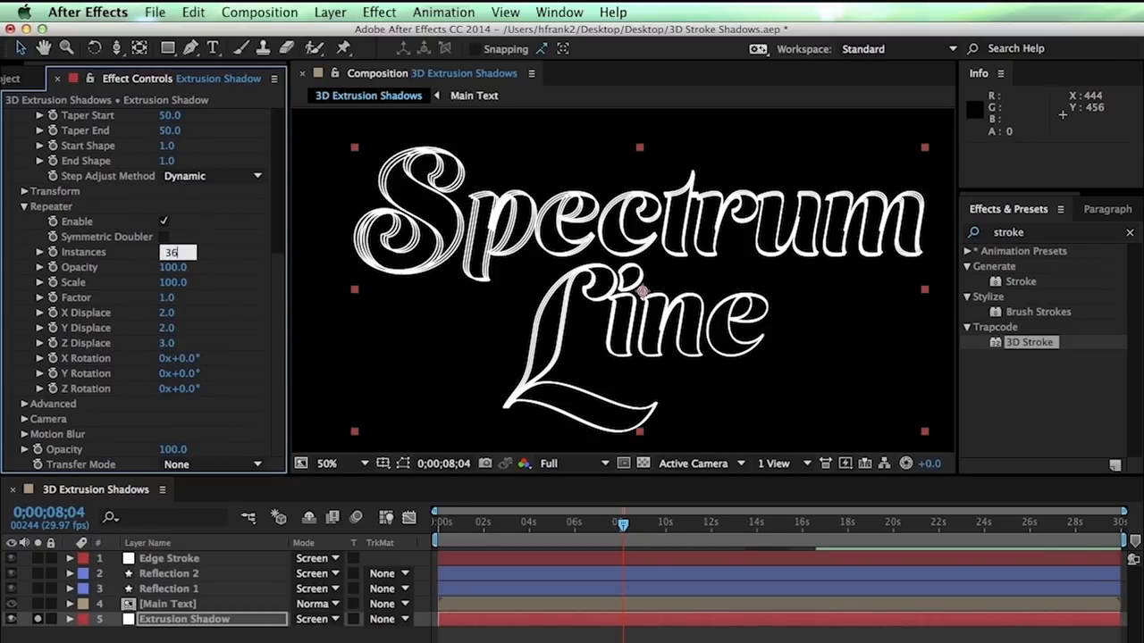
key("Return")
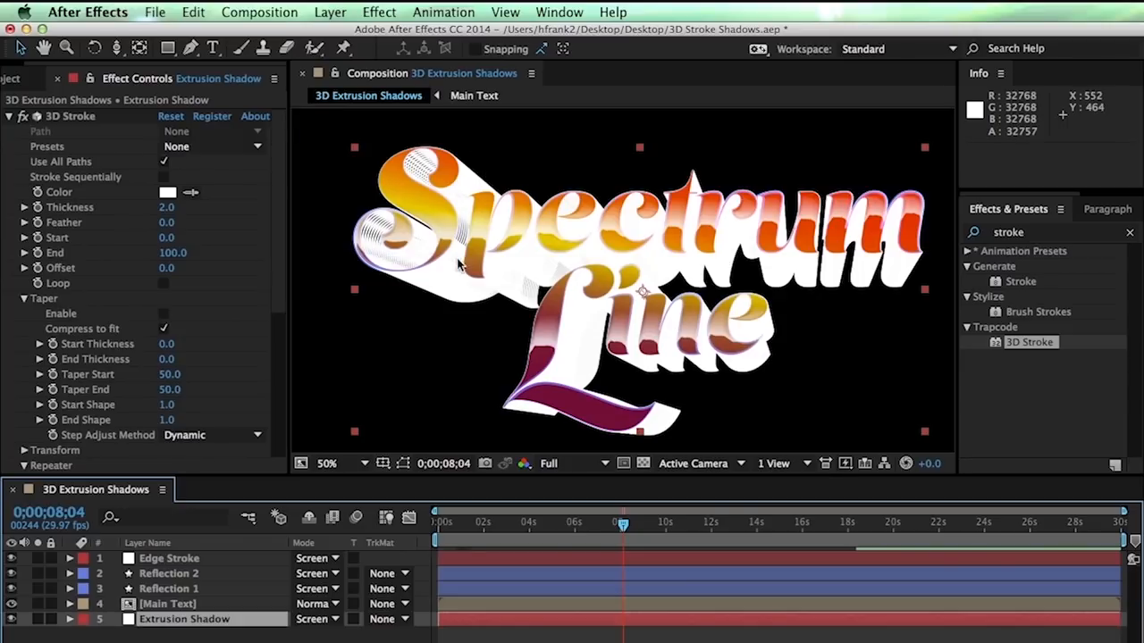
Colour the Extrusion Shadow stroke a deep plum magenta, 831F5E
left_click(168, 192)
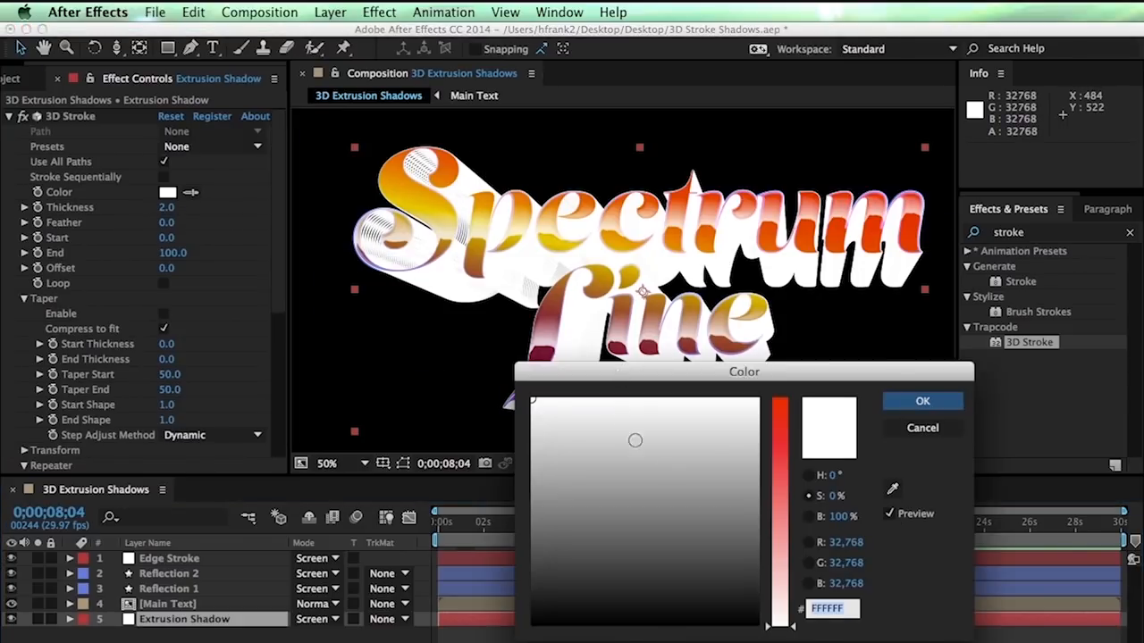
left_click_drag(776, 471, 776, 451)
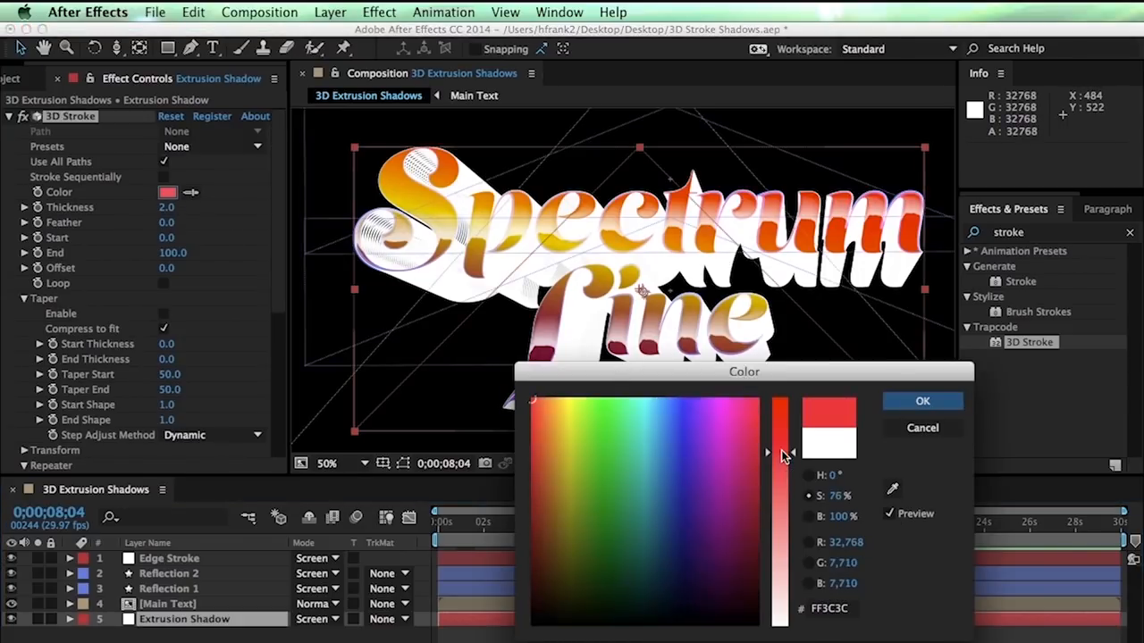
left_click(716, 445)
left_click(734, 509)
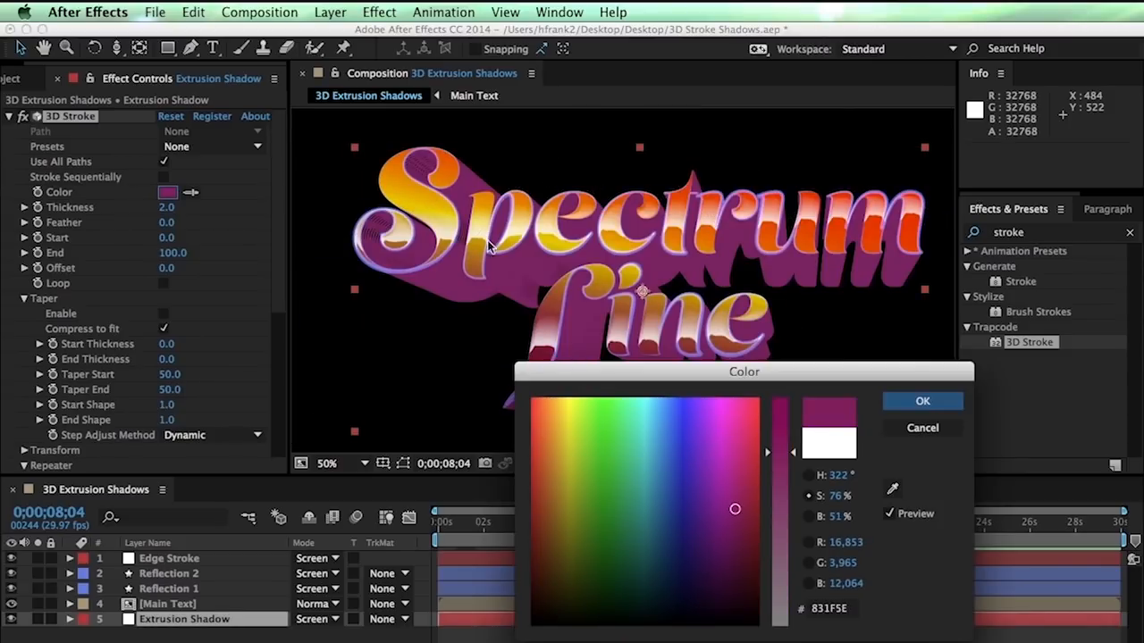
left_click(923, 401)
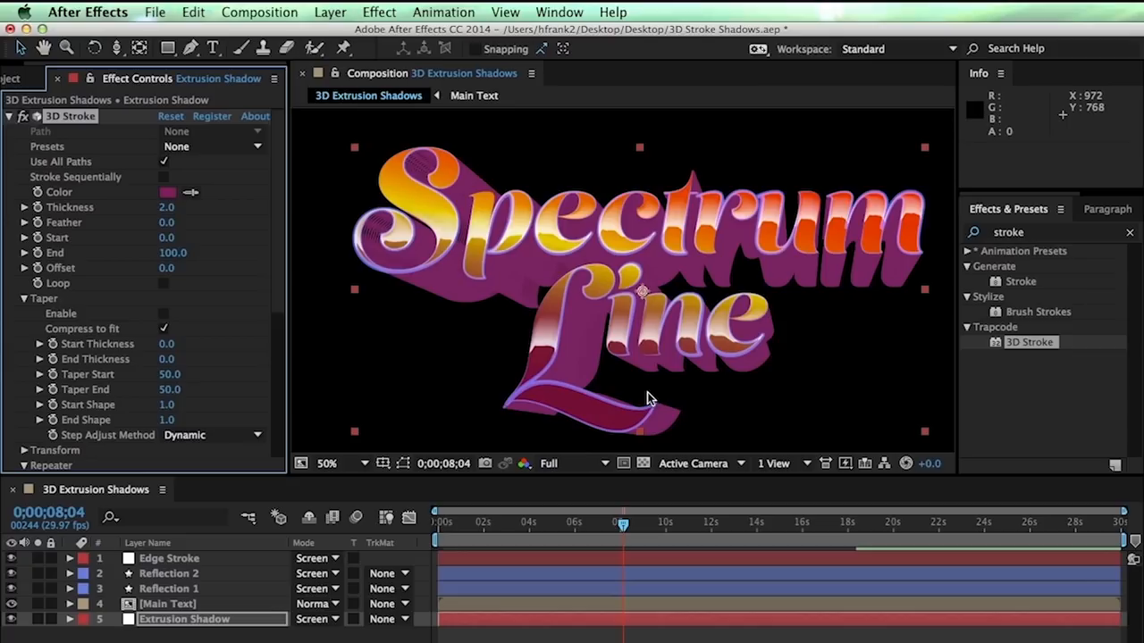
Lower the Repeater Opacity from 100 to 92, then zoom in to inspect the shadow
scroll(279, 229, "down", 5)
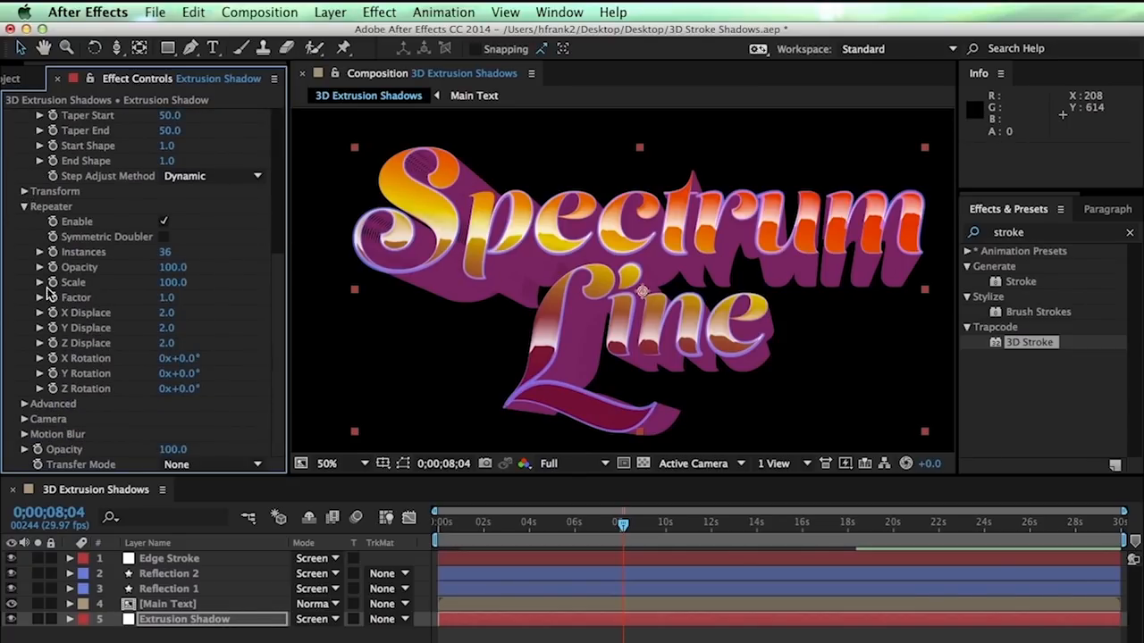
left_click(174, 267)
type("9")
key("Return")
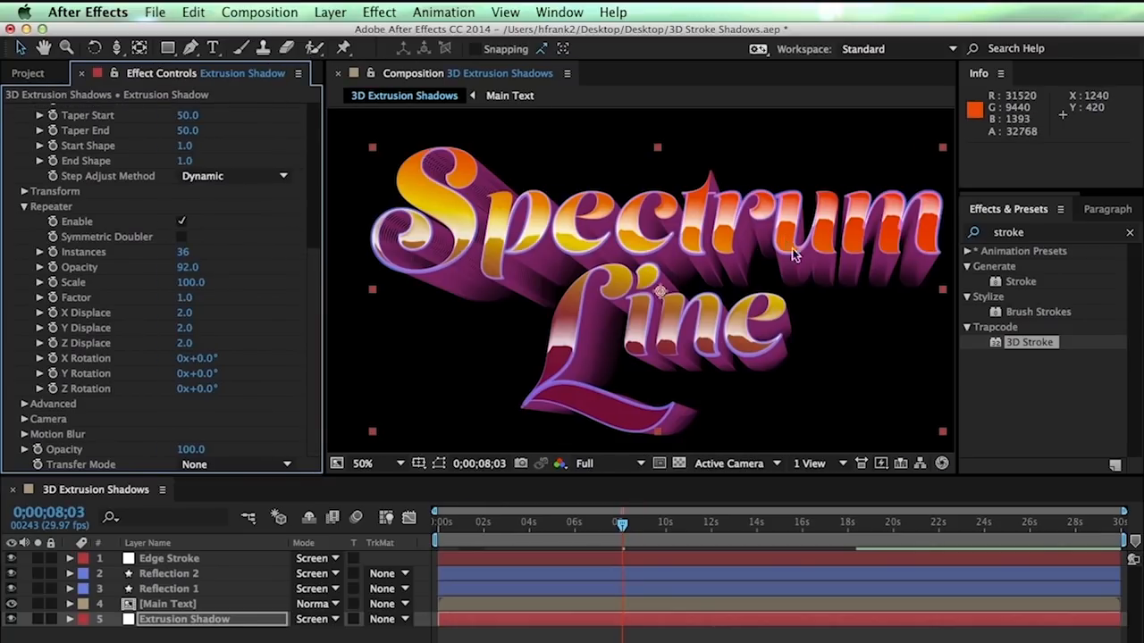
key("period")
key("period")
Inspect the shadow detail up close and collapse the 3D Stroke Repeater settings
left_click_drag(817, 244, 533, 259)
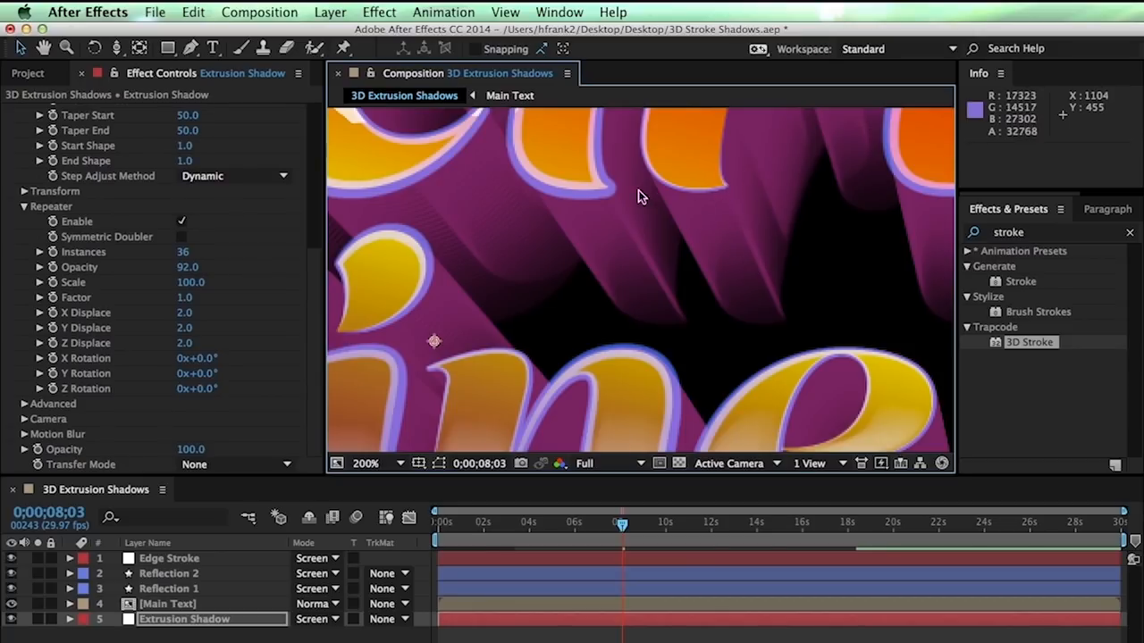
left_click_drag(646, 235, 757, 217)
key("v")
left_click(24, 206)
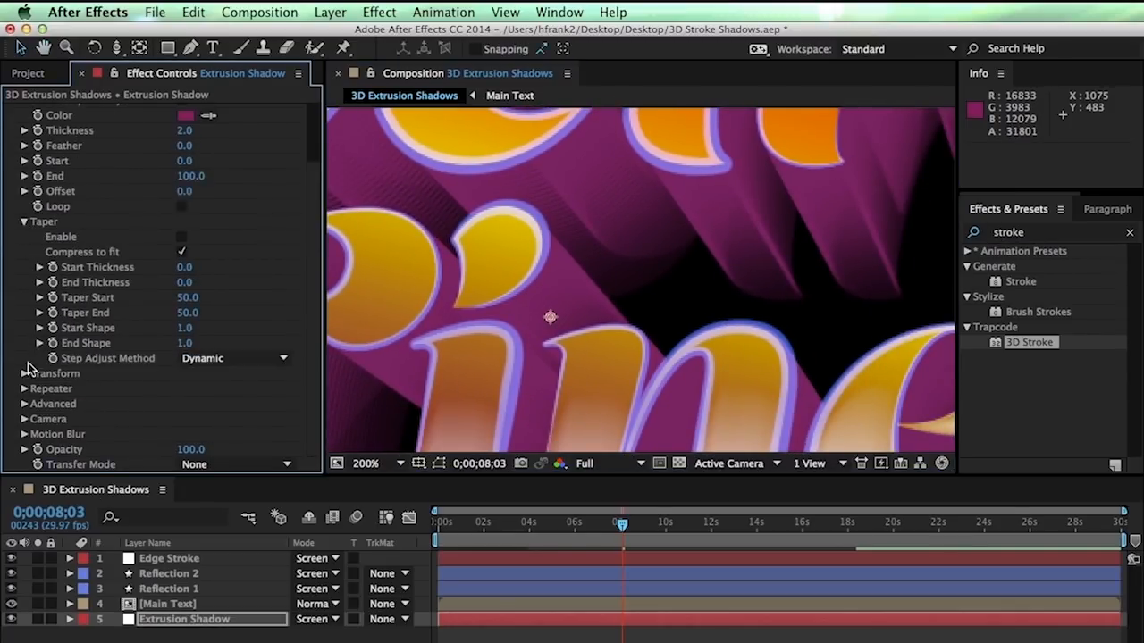
scroll(214, 394, "down", 3)
Set Advanced Internal Opacity to 50, then 30, and zoom out to the whole title
left_click(190, 391)
type("50")
key("Return")
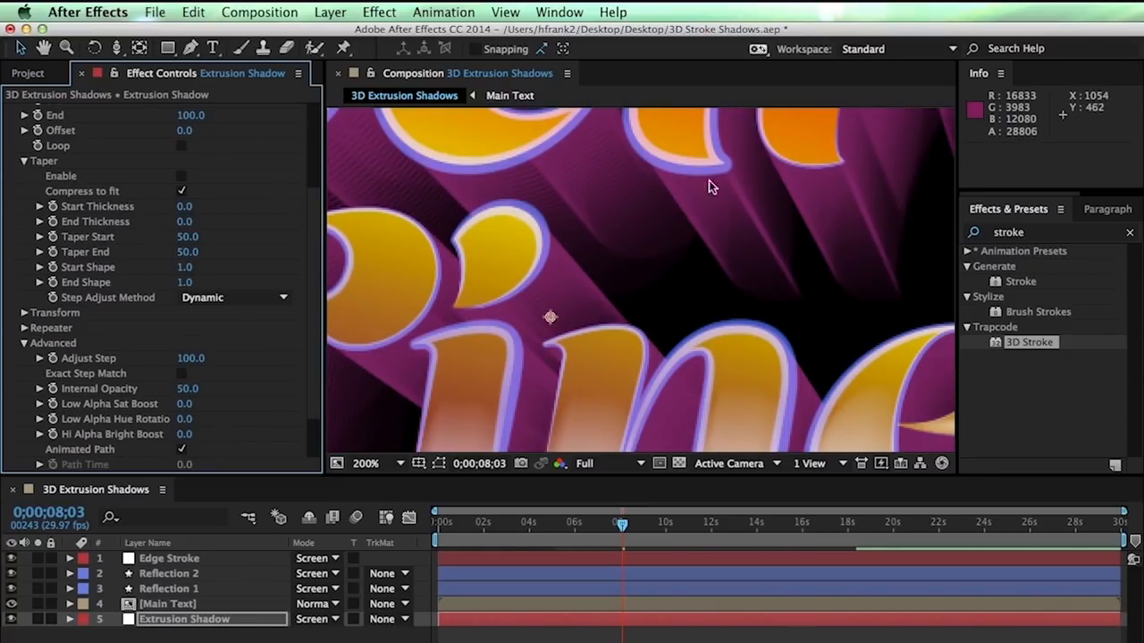
left_click(188, 390)
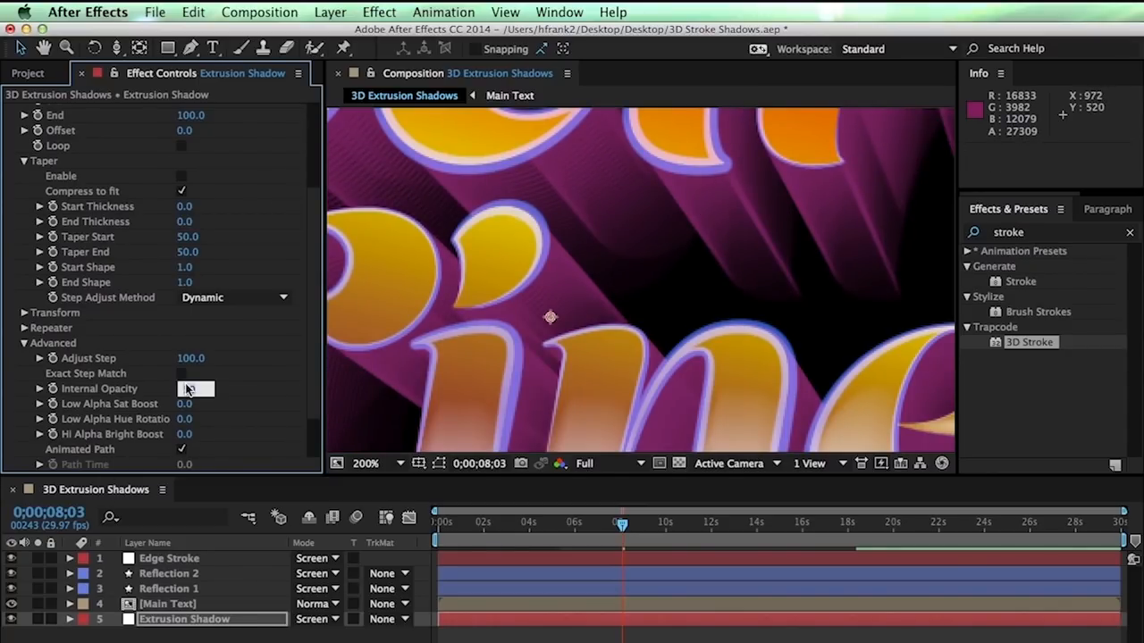
type("30")
key("Return")
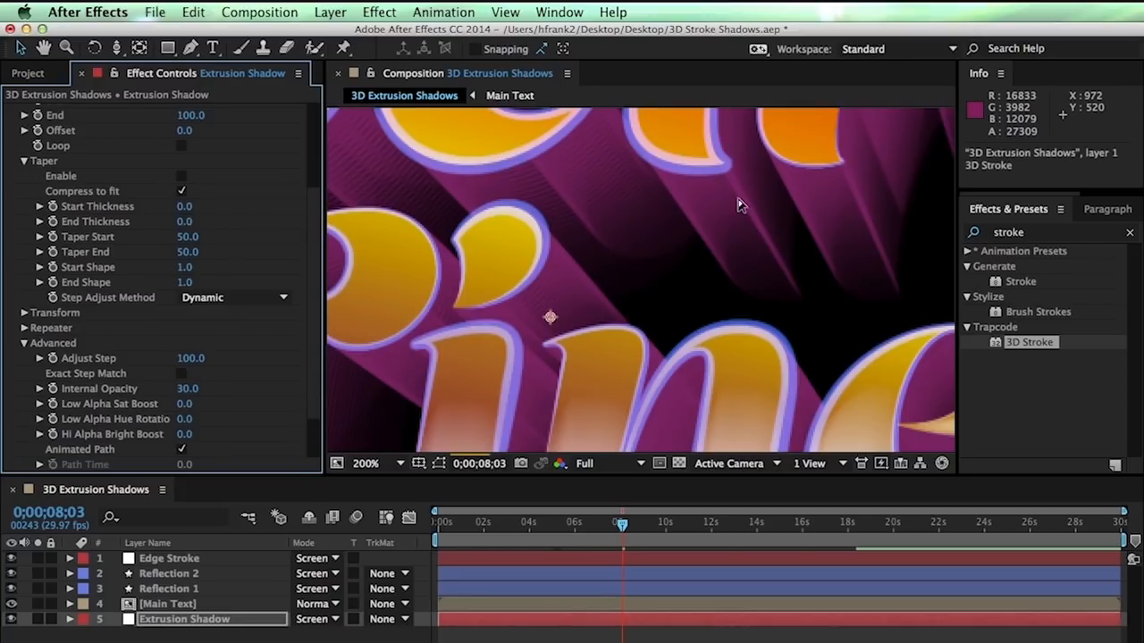
left_click(723, 279)
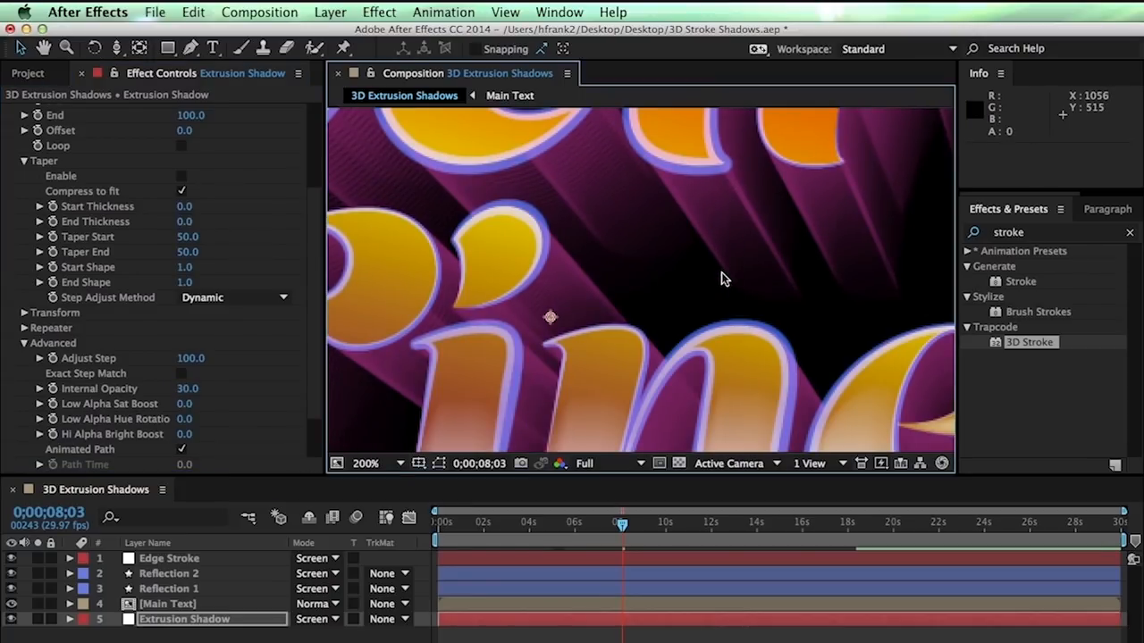
key("comma")
key("comma")
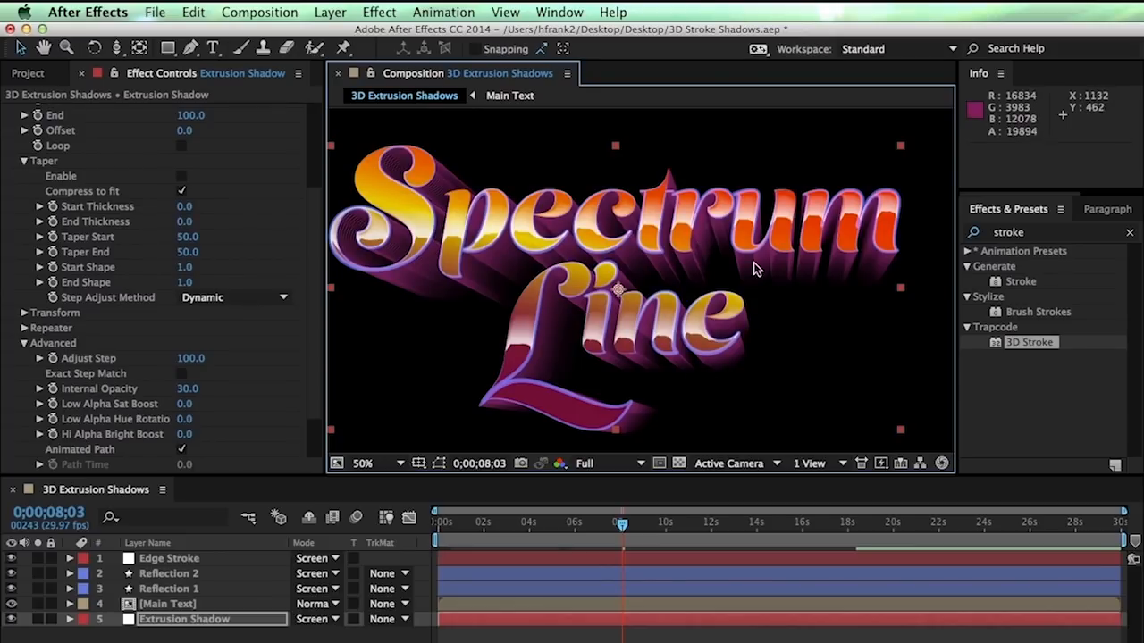
left_click_drag(553, 328, 513, 278)
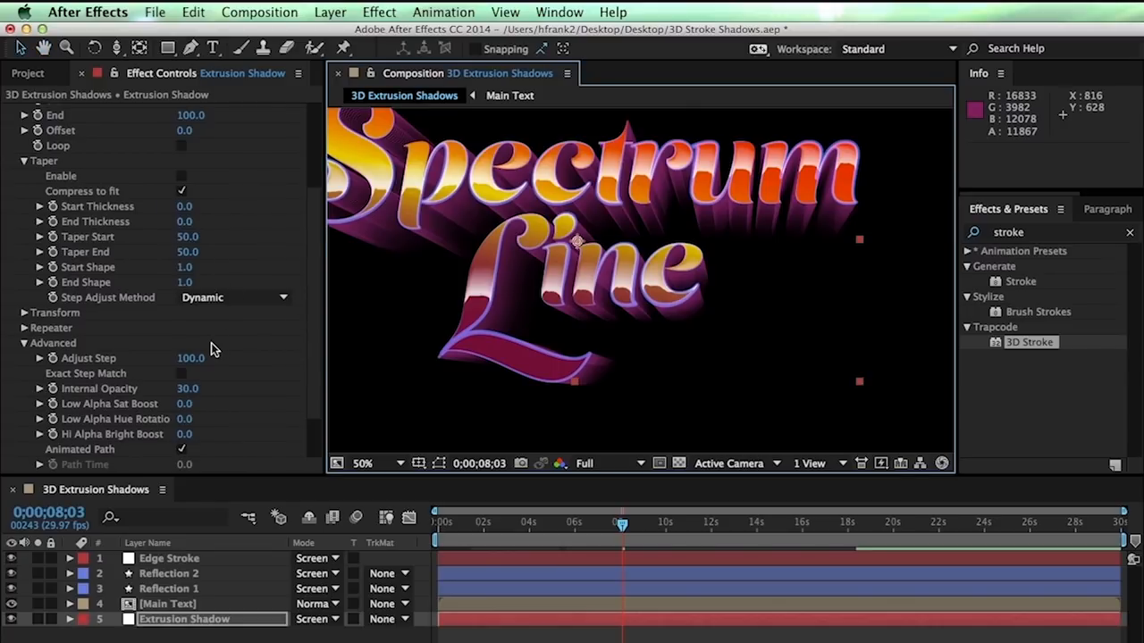
scroll(49, 375, "down", 2)
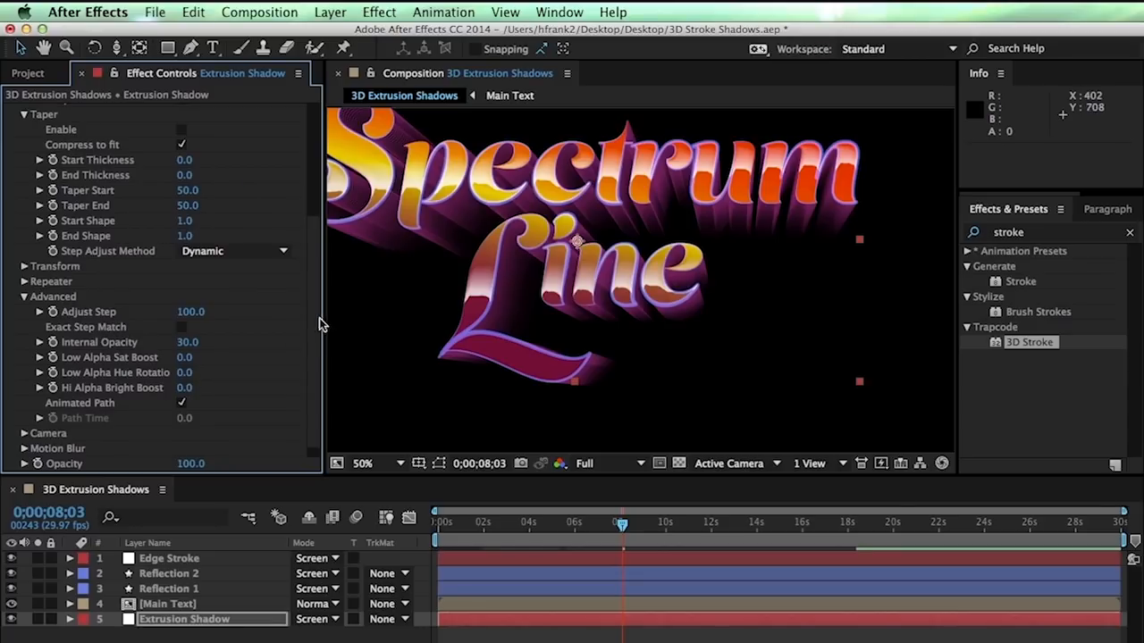
left_click_drag(605, 334, 662, 351)
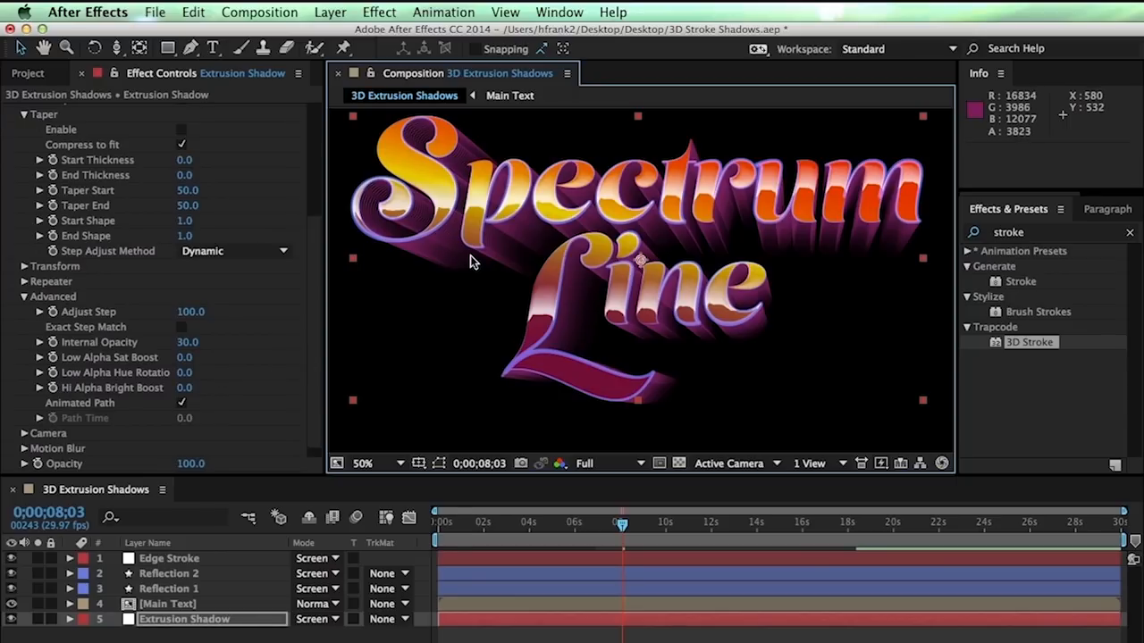
Undo the last value change and set Low Alpha Hue Rotation to -180
key("period")
key("period")
key("space")
left_click_drag(757, 197, 552, 323)
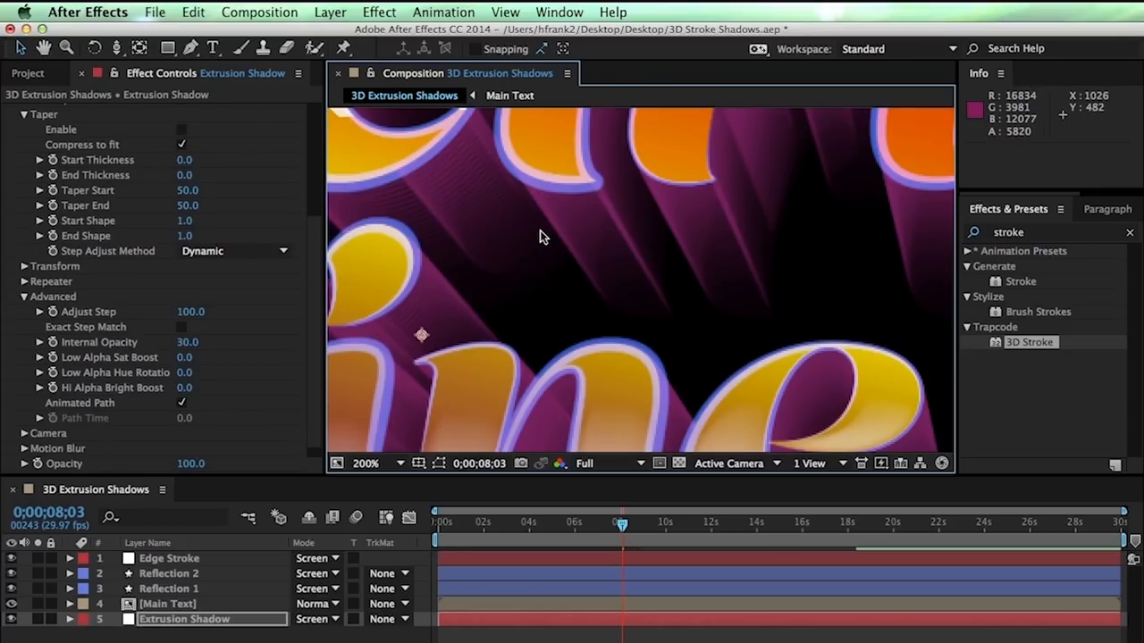
key("super+z")
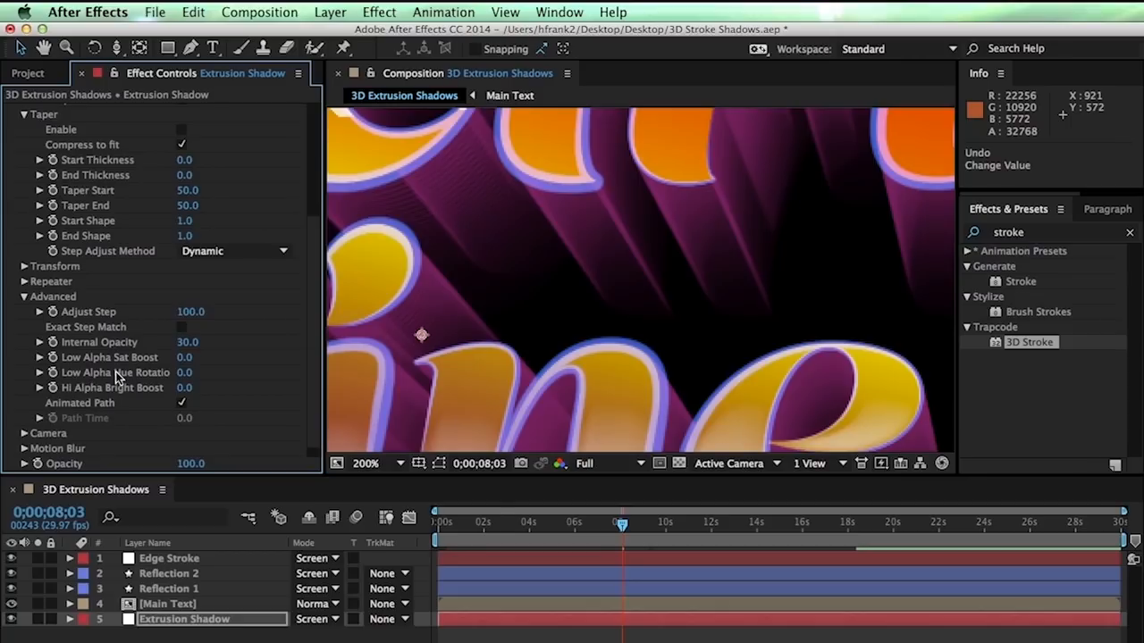
left_click(183, 375)
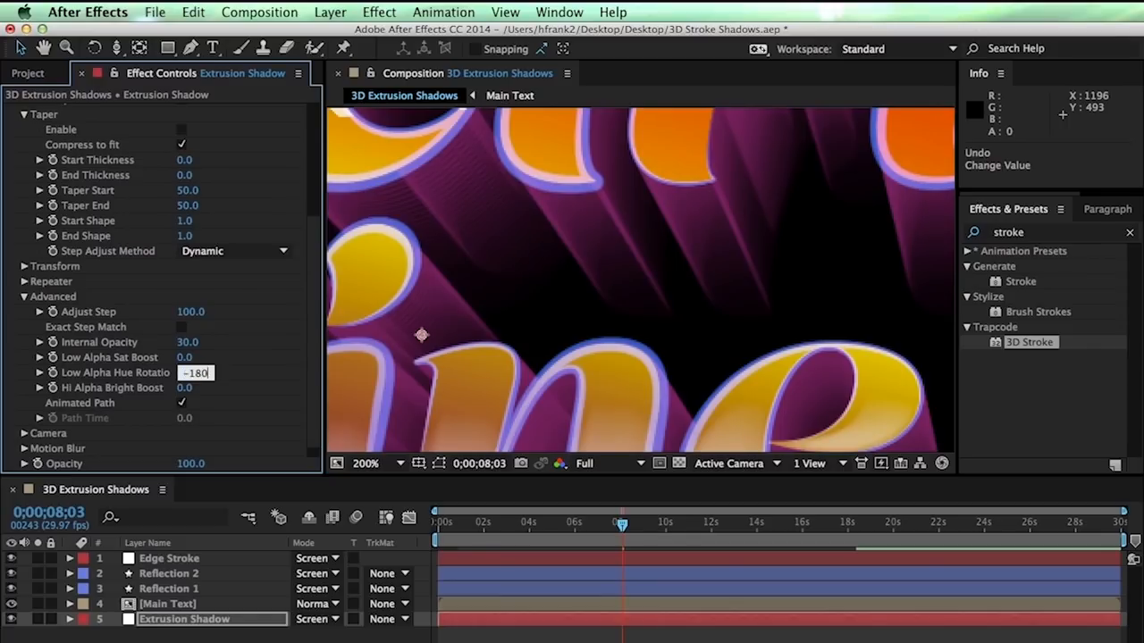
type("-180")
key("Return")
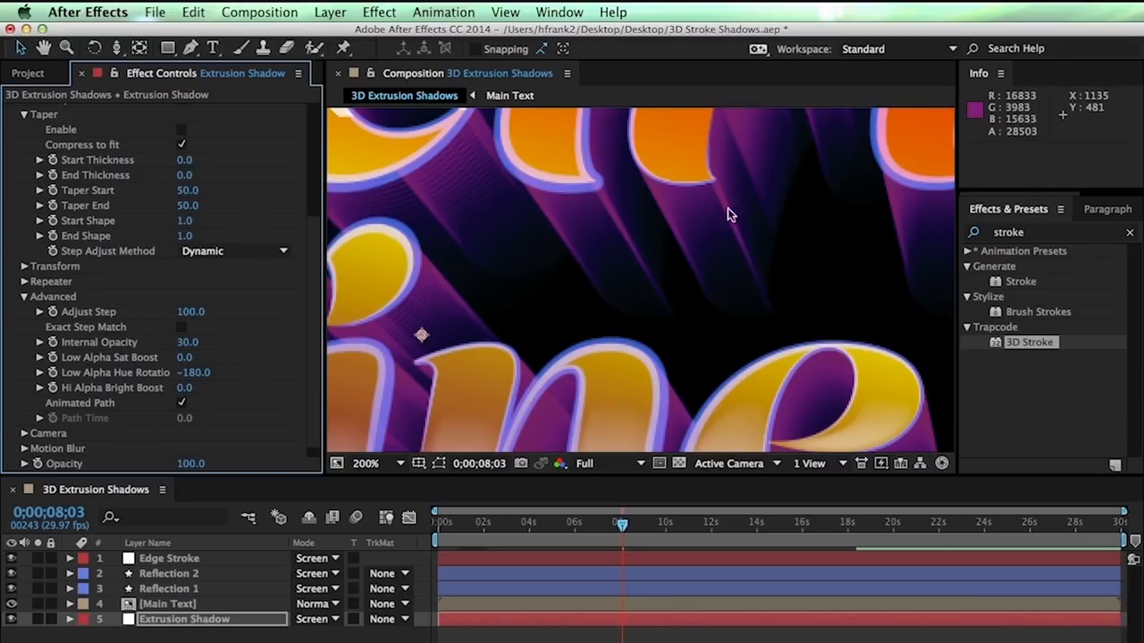
key("comma")
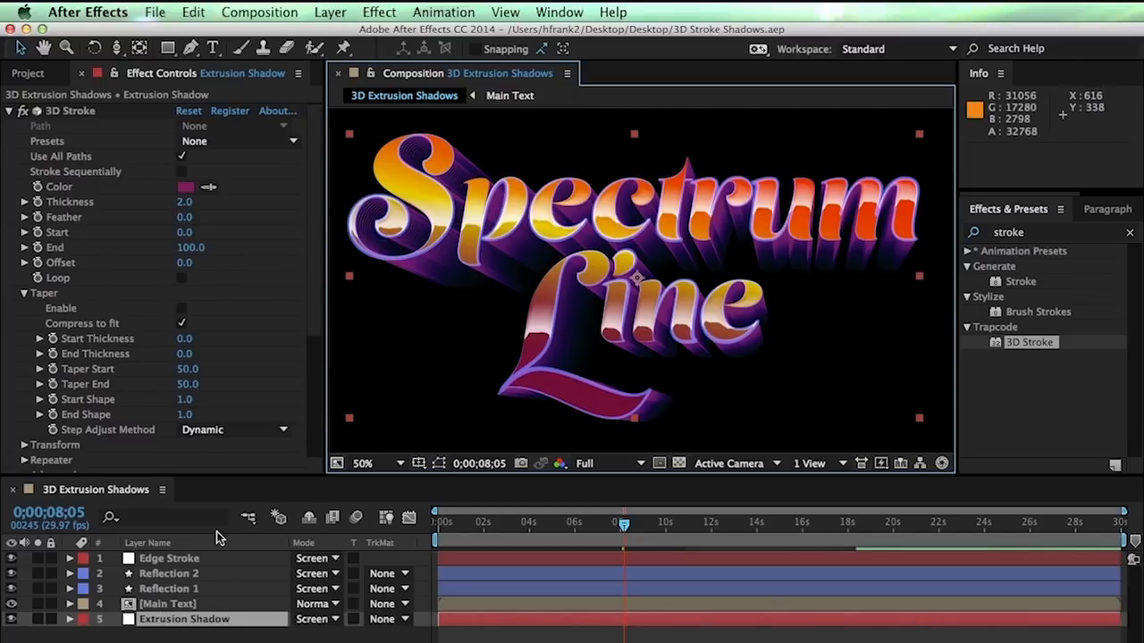
In Main Text, hide the text outlines, show Spectrum Line and duplicate it
double_click(177, 606)
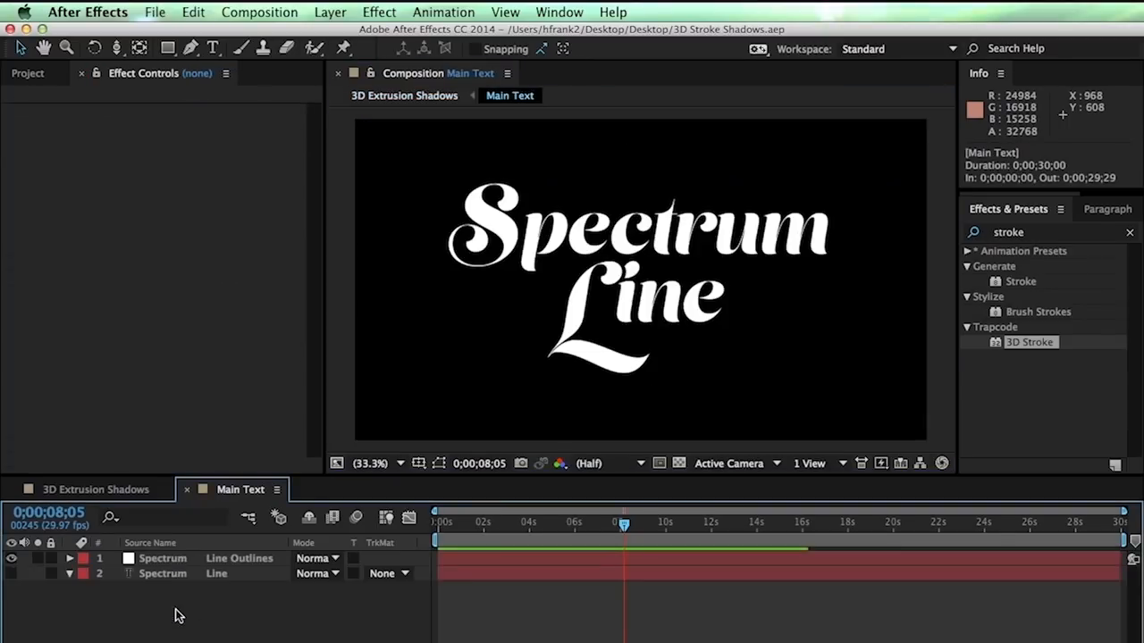
left_click(12, 558)
left_click(11, 574)
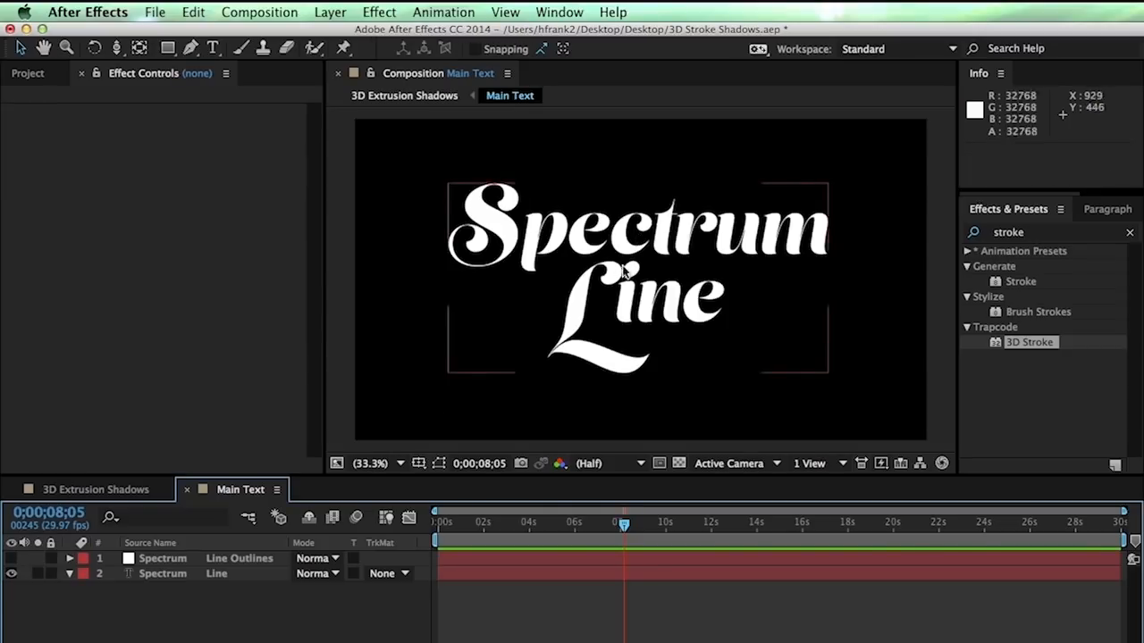
left_click(163, 574)
key("super+d")
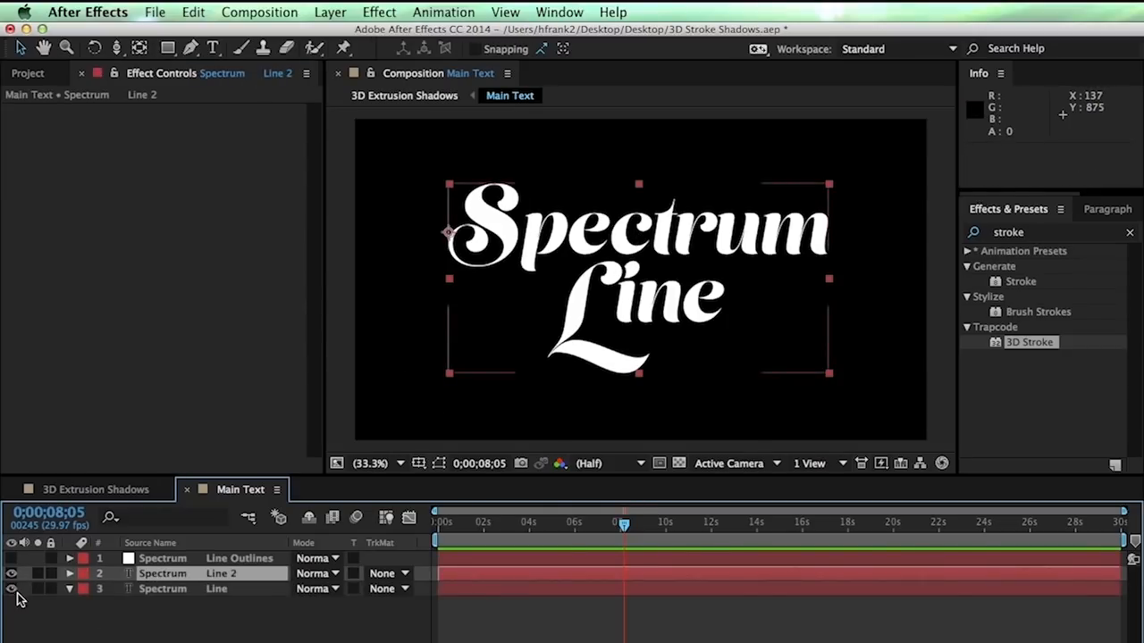
Set the duplicate's font to Alternate Gothic and enable All Caps
key("super+t")
left_click(1005, 237)
type("Alternate Gothic N")
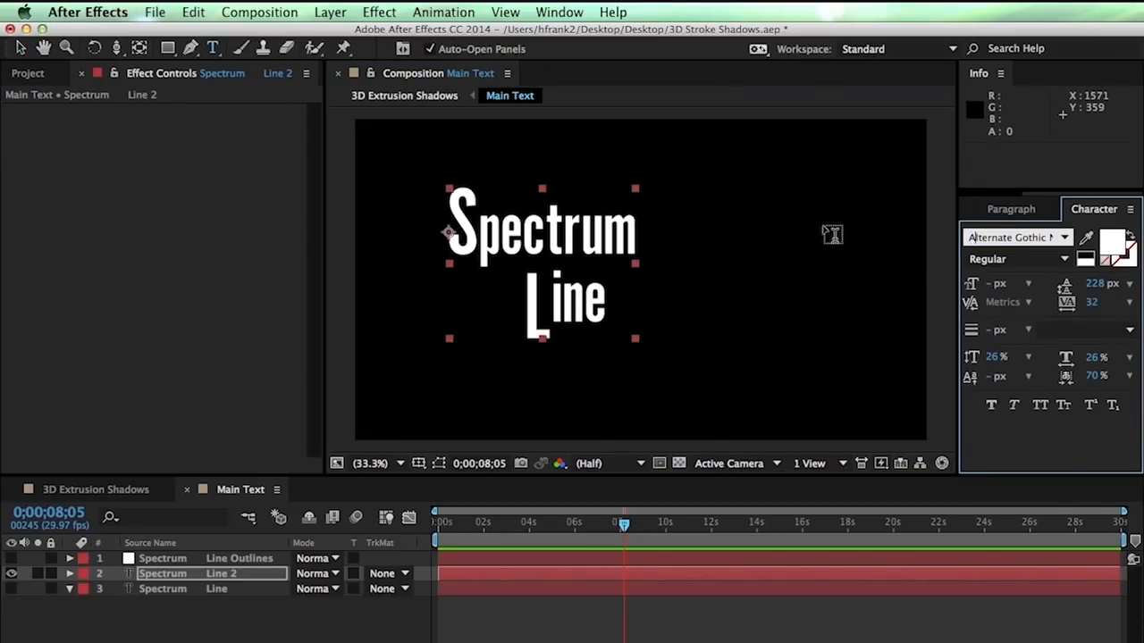
key("Return")
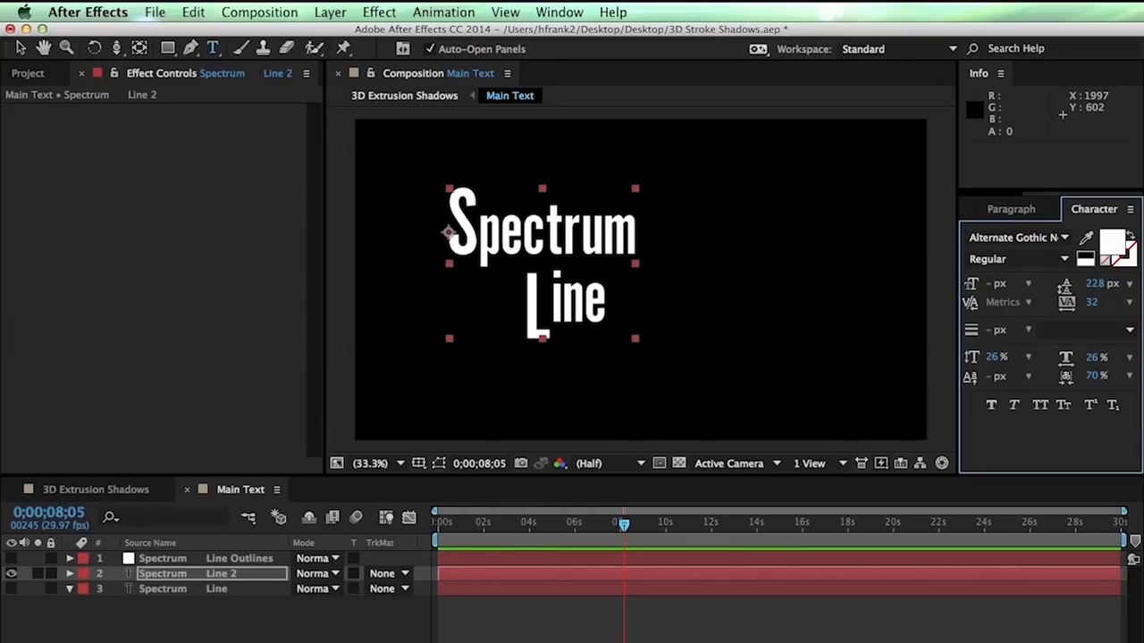
key("super+Tab")
left_click_drag(489, 26, 1143, 45)
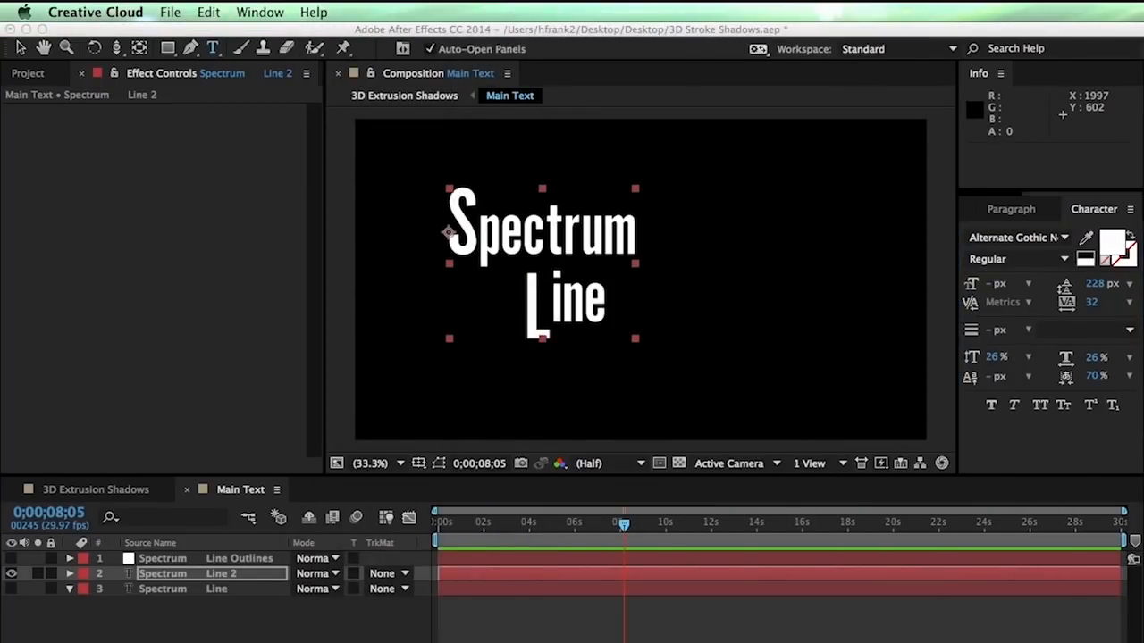
left_click(1037, 404)
Reposition the text, shrink SPECTRUM's size and raise the leading to 252 px
left_click_drag(991, 384, 994, 384)
left_click_drag(613, 236, 728, 336)
left_click_drag(832, 283, 318, 205)
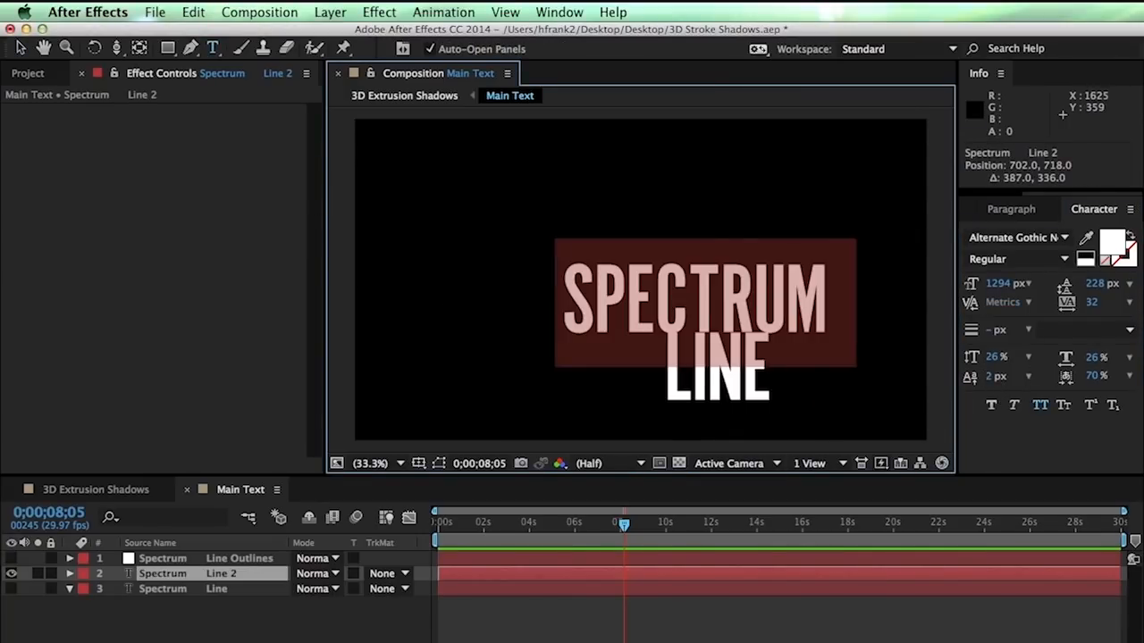
left_click_drag(995, 295, 777, 327)
key("ctrl+a")
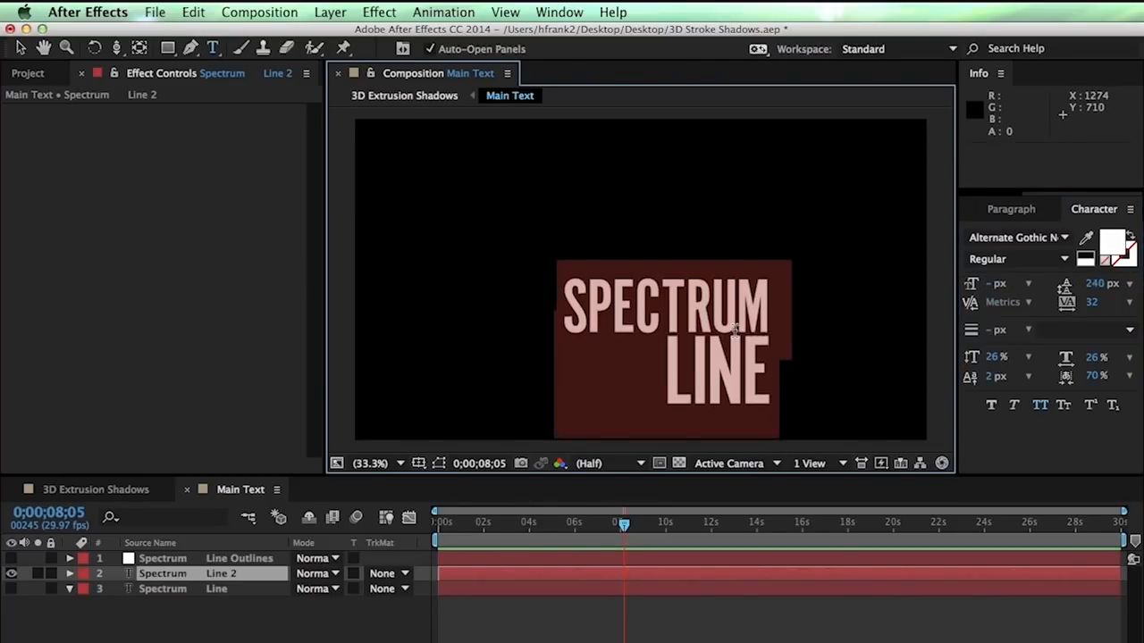
key("alt+Down")
key("alt+Down")
key("alt+Down")
key("alt+Down")
key("alt+Down")
key("alt+Down")
key("KP_Enter")
key("v")
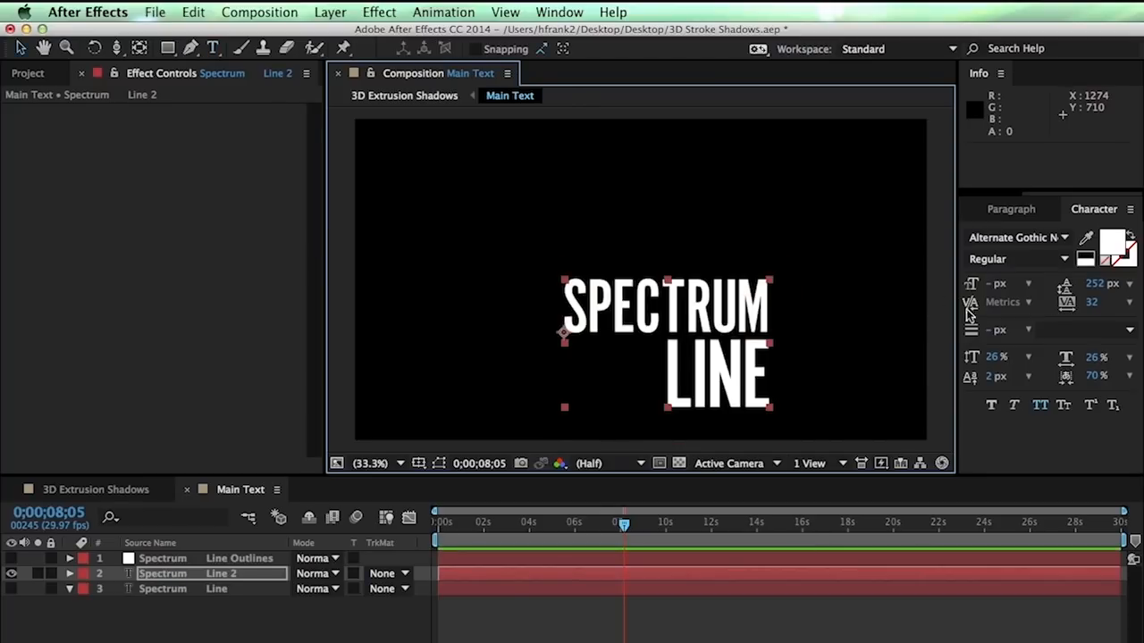
Adjust LINE's letter tracking, settling back at 32
double_click(715, 299)
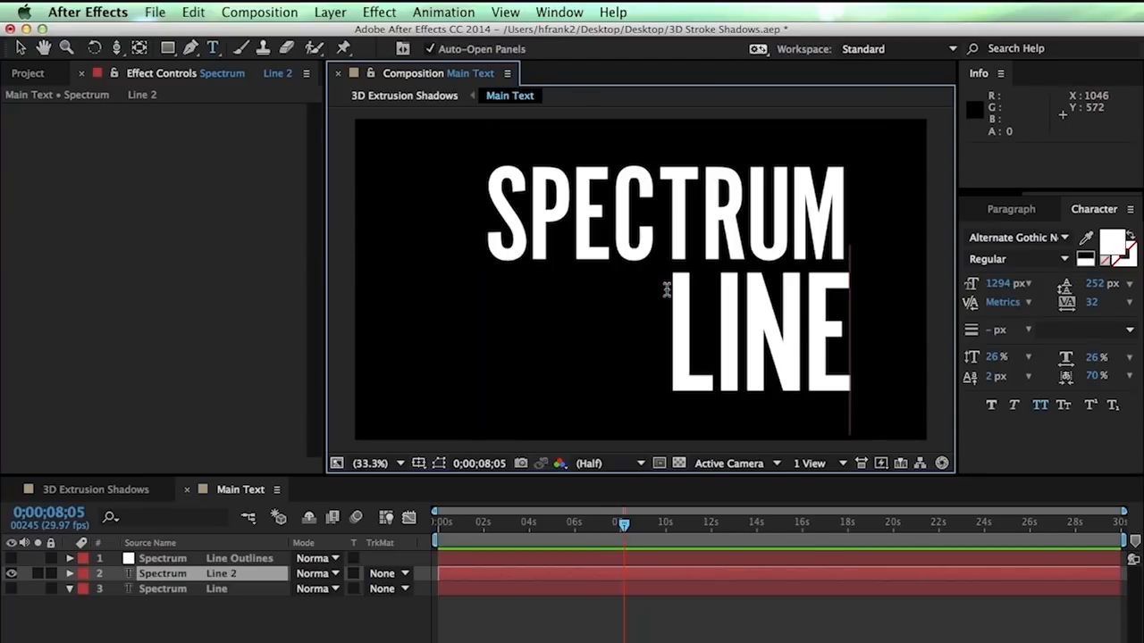
key("shift+Left")
key("shift+Left")
key("shift+Left")
key("shift+Left")
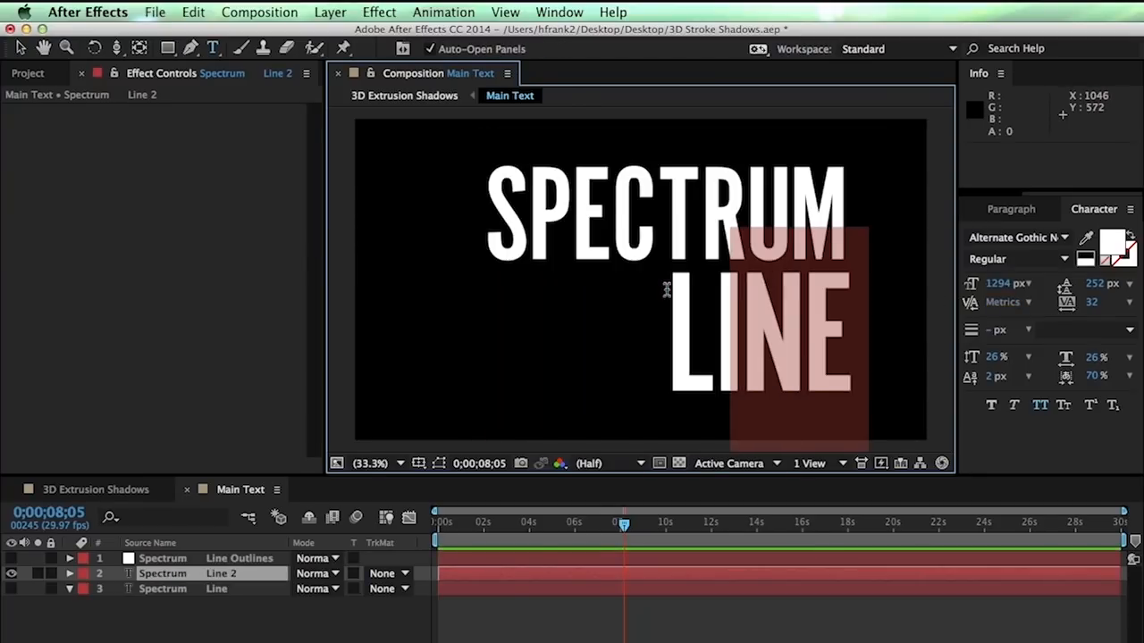
key("alt+Left")
key("alt+Right")
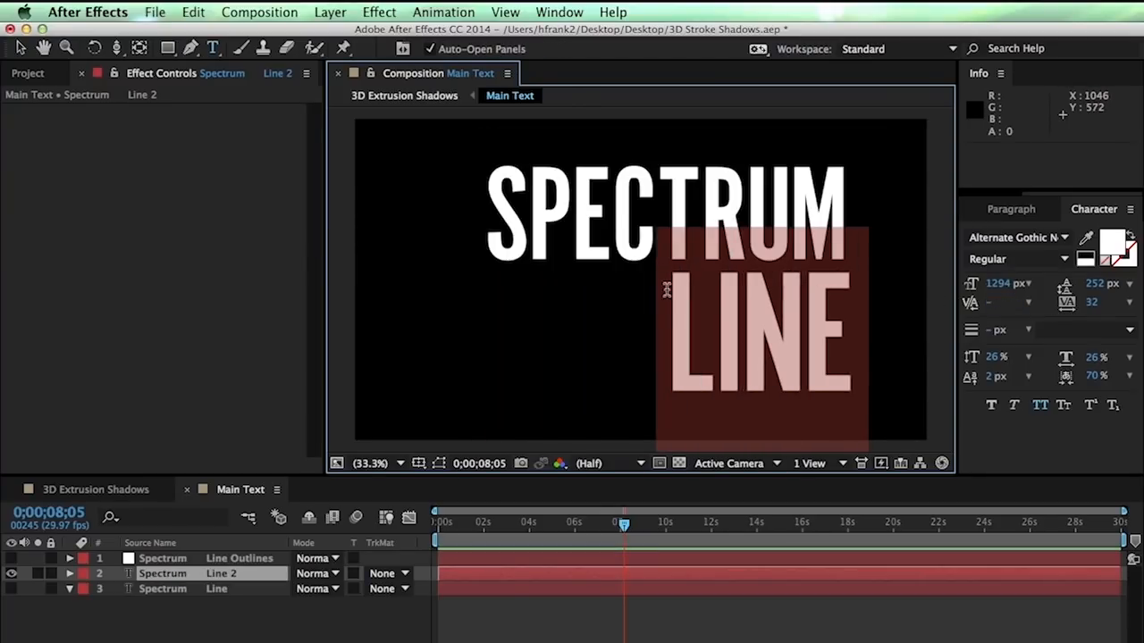
key("KP_Enter")
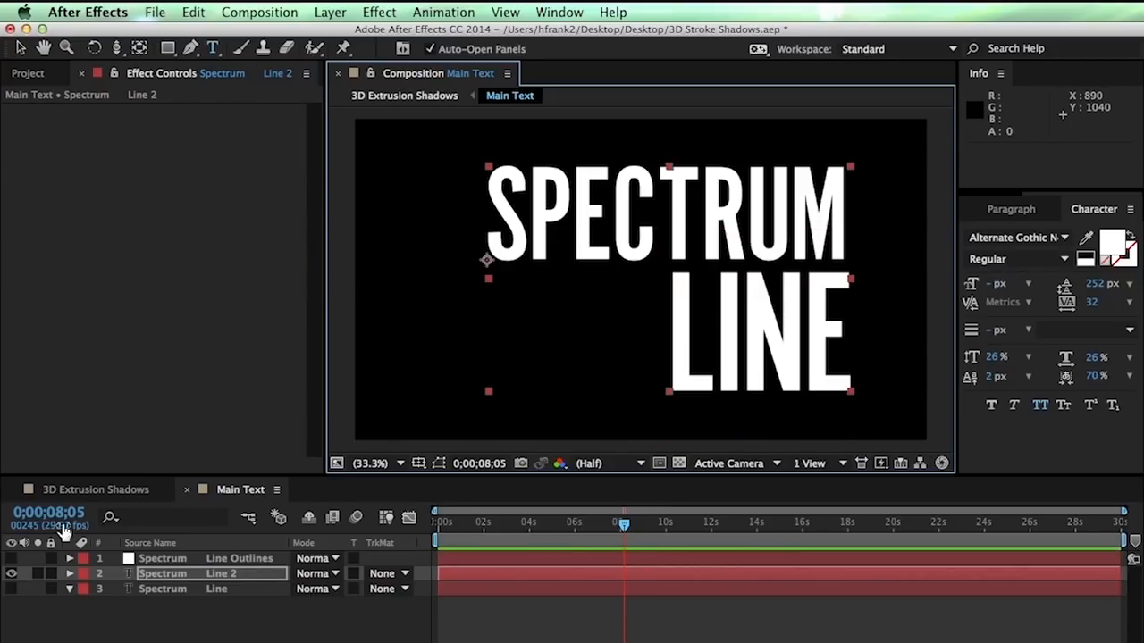
left_click(139, 488)
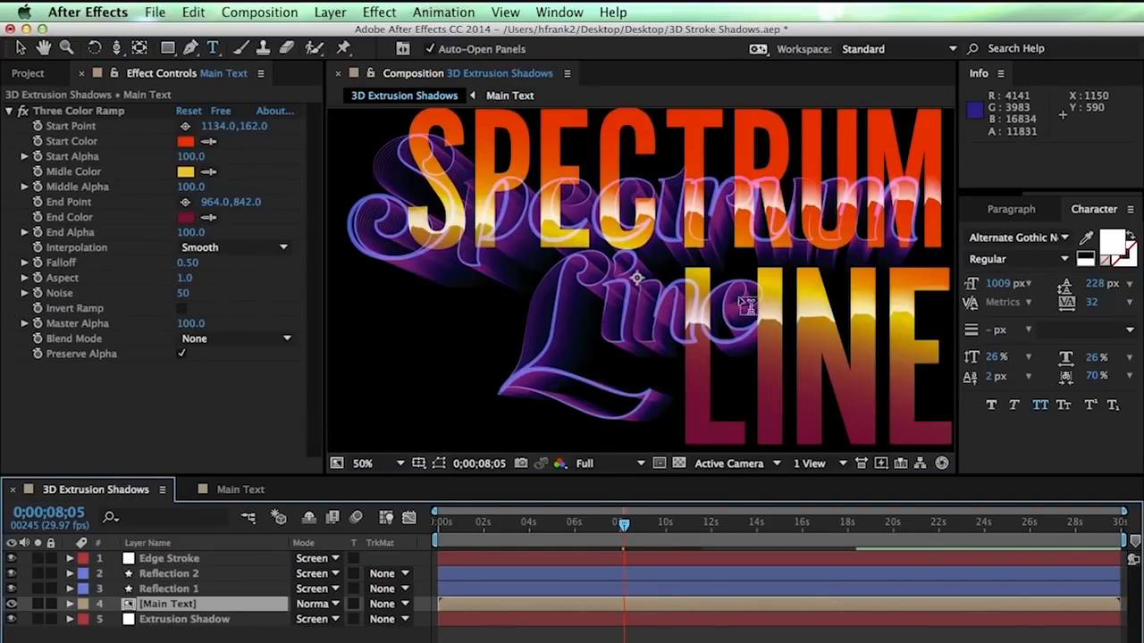
Open the Main Text precomp and delete the old Line Outlines layer
key("space")
mouse_move(779, 251)
left_mouse_down()
mouse_move(702, 237)
mouse_move(787, 266)
mouse_move(785, 249)
left_mouse_up()
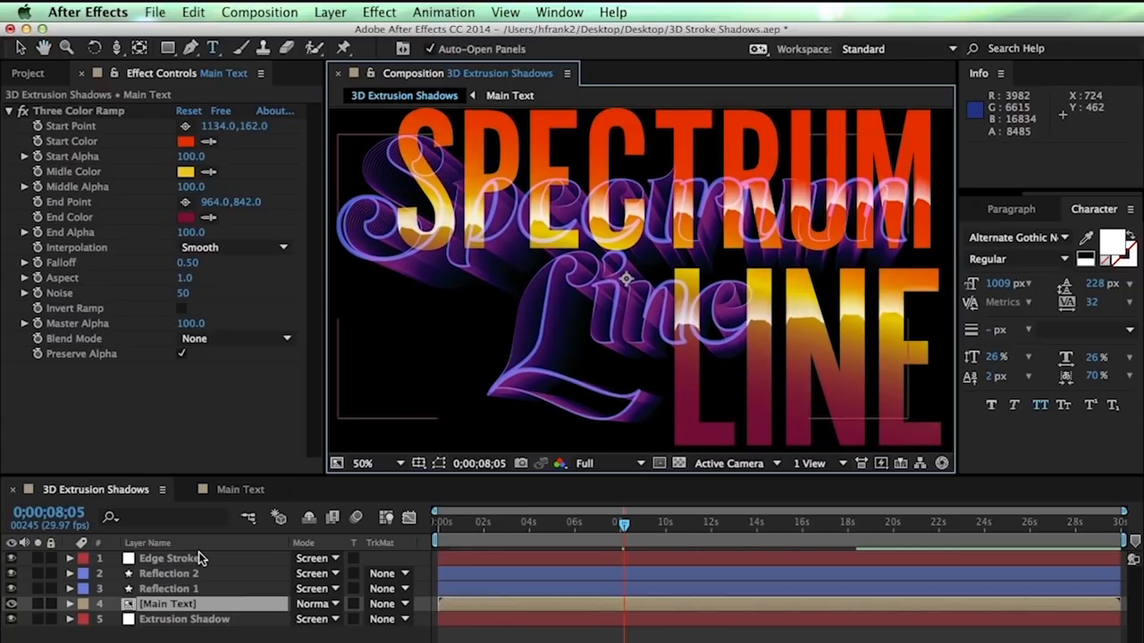
double_click(207, 605)
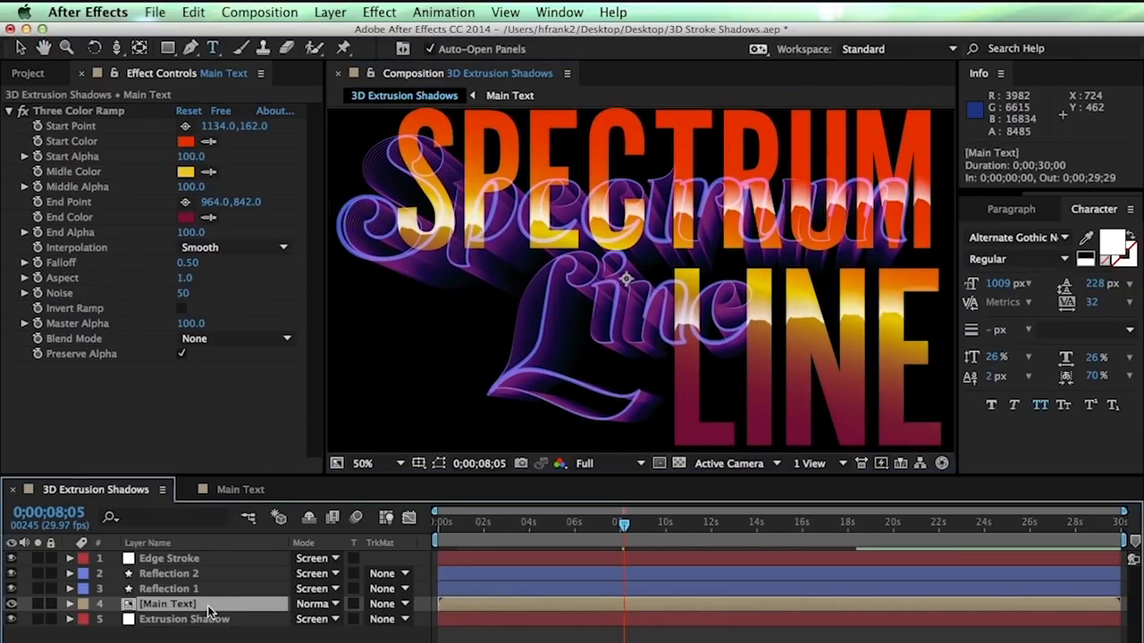
left_click(198, 558)
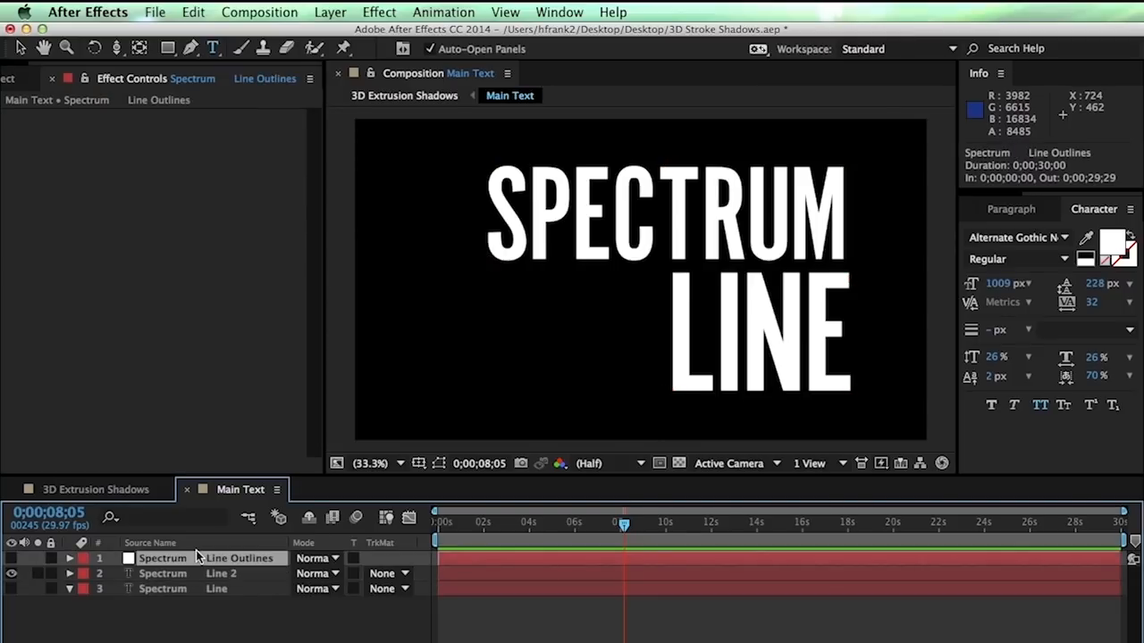
key("Delete")
Create letter masks from the Line 2 text with Layer > Create Masks from Text
right_click(198, 558)
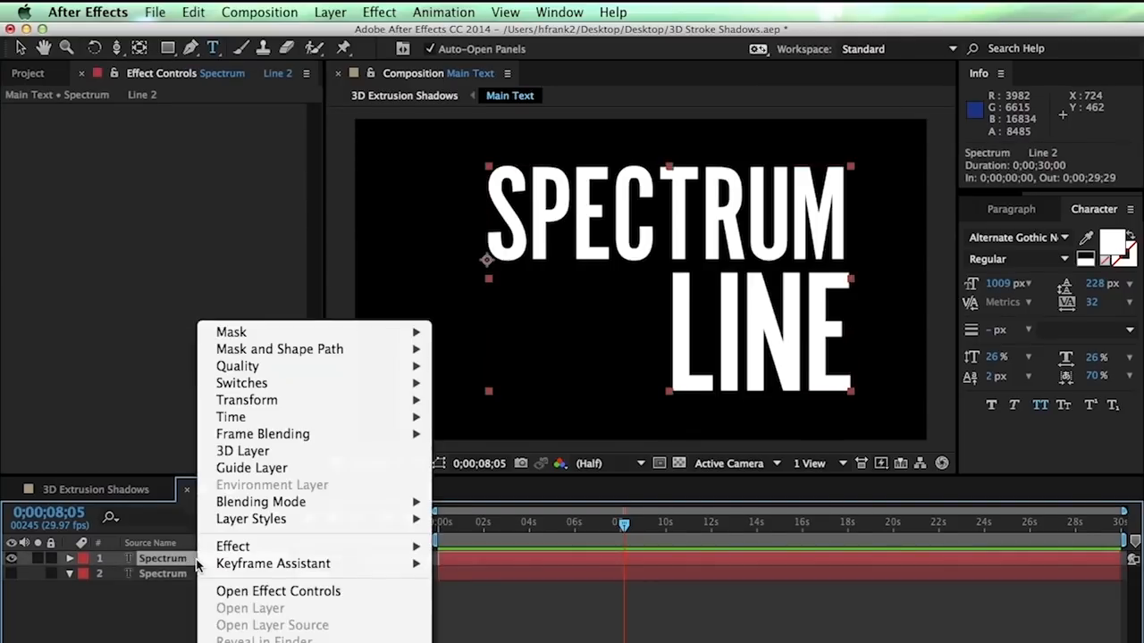
left_click(379, 198)
left_click(330, 12)
left_click(393, 558)
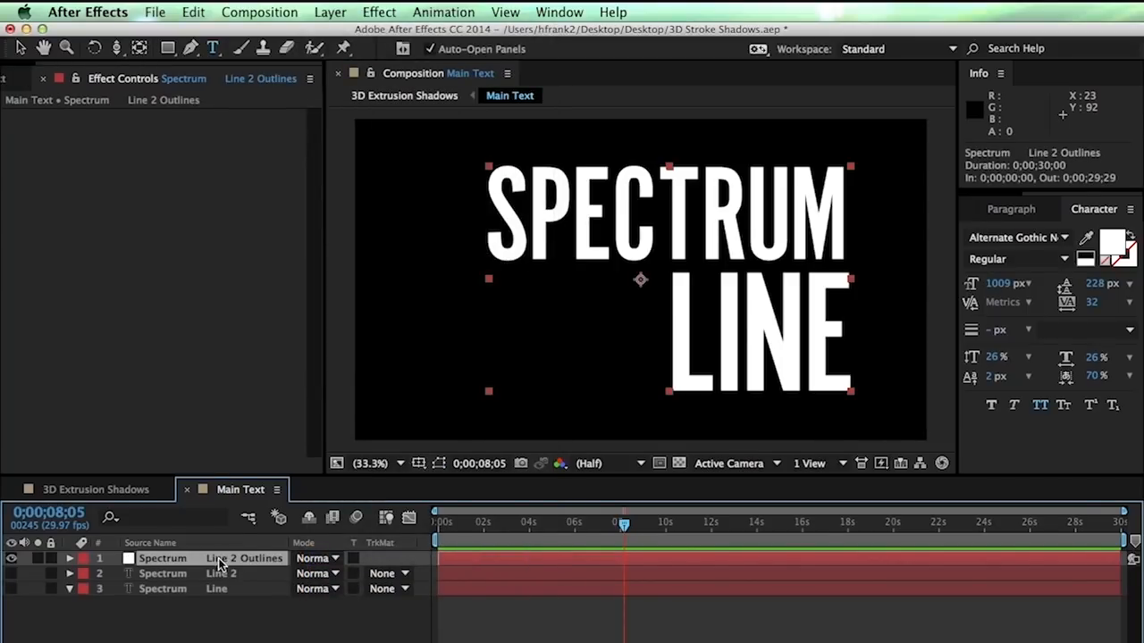
Select all Line 2 Outlines letter masks, S through e, and close Main Text
key("grave")
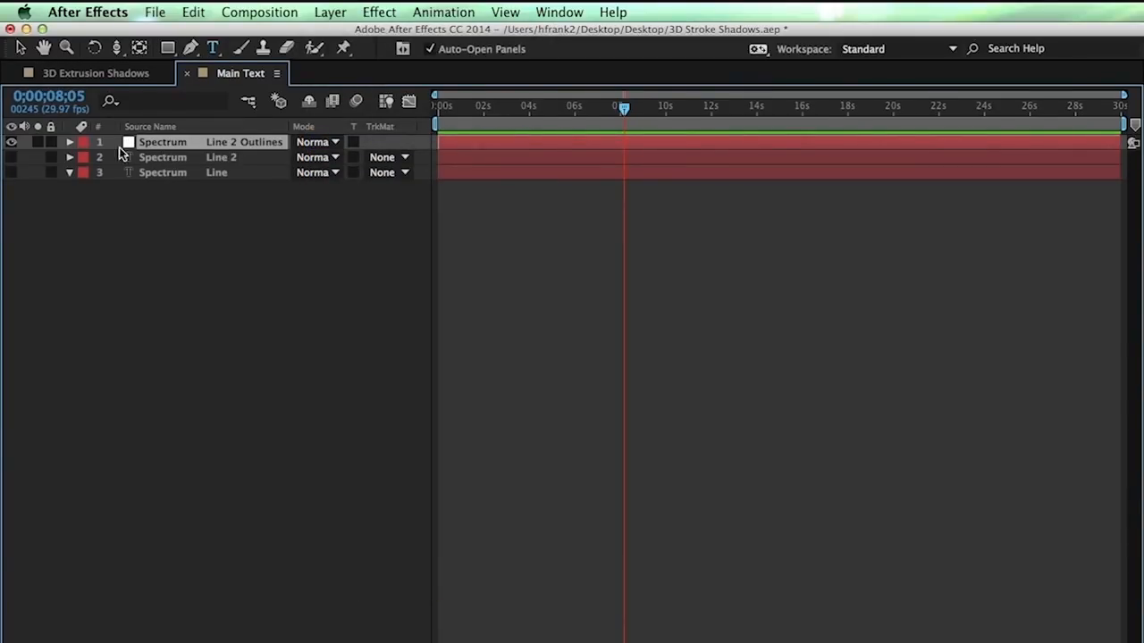
key("m")
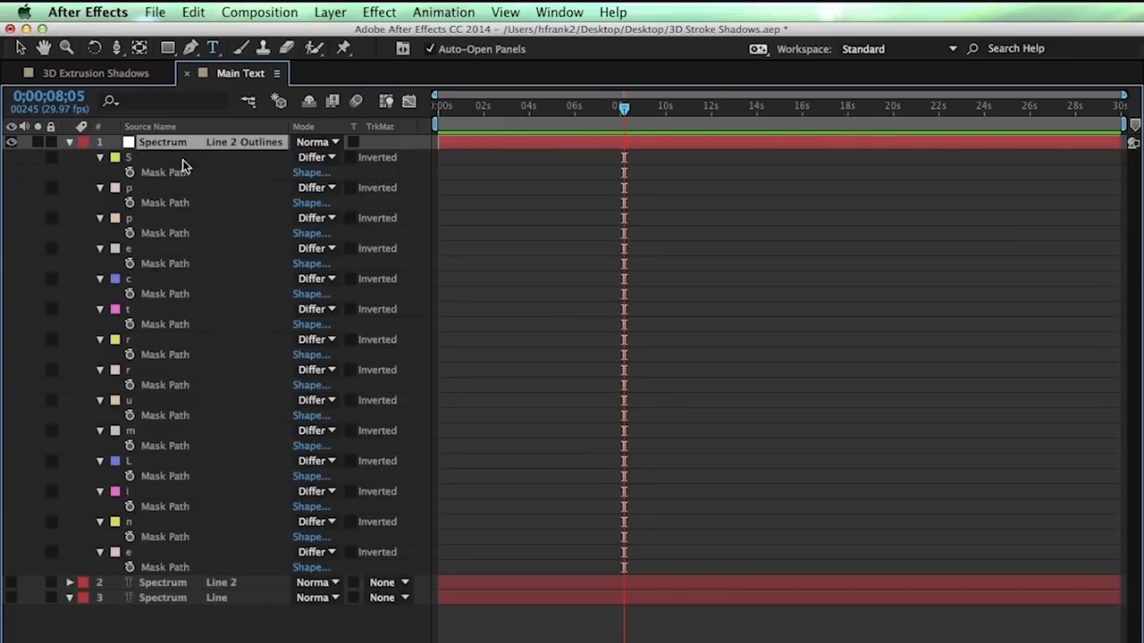
left_click(126, 160)
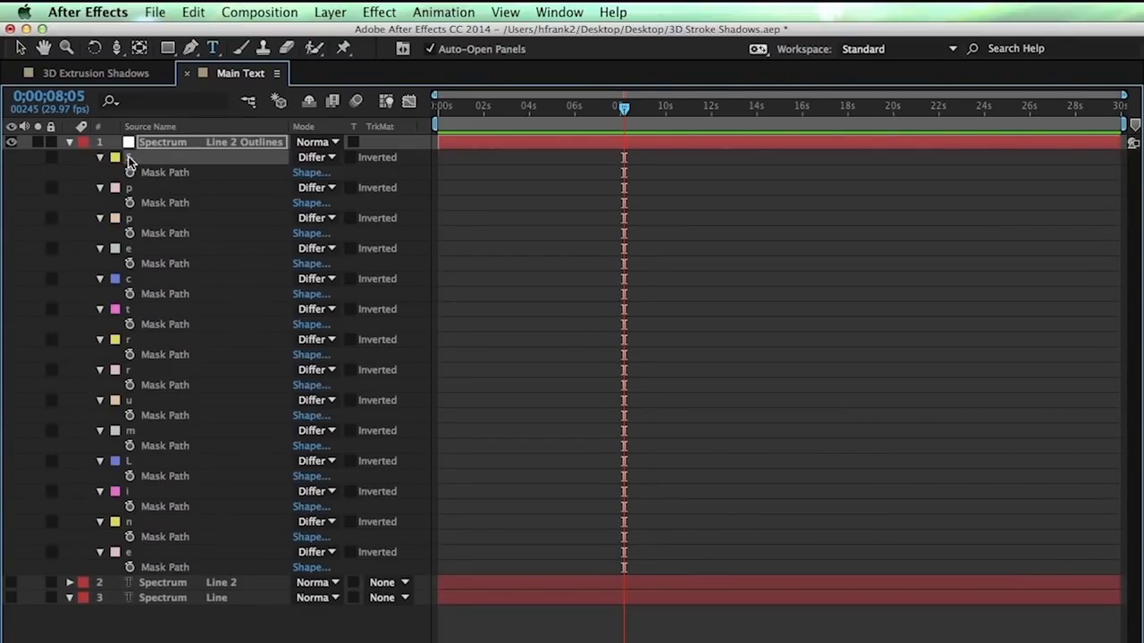
left_click(125, 554, "shift")
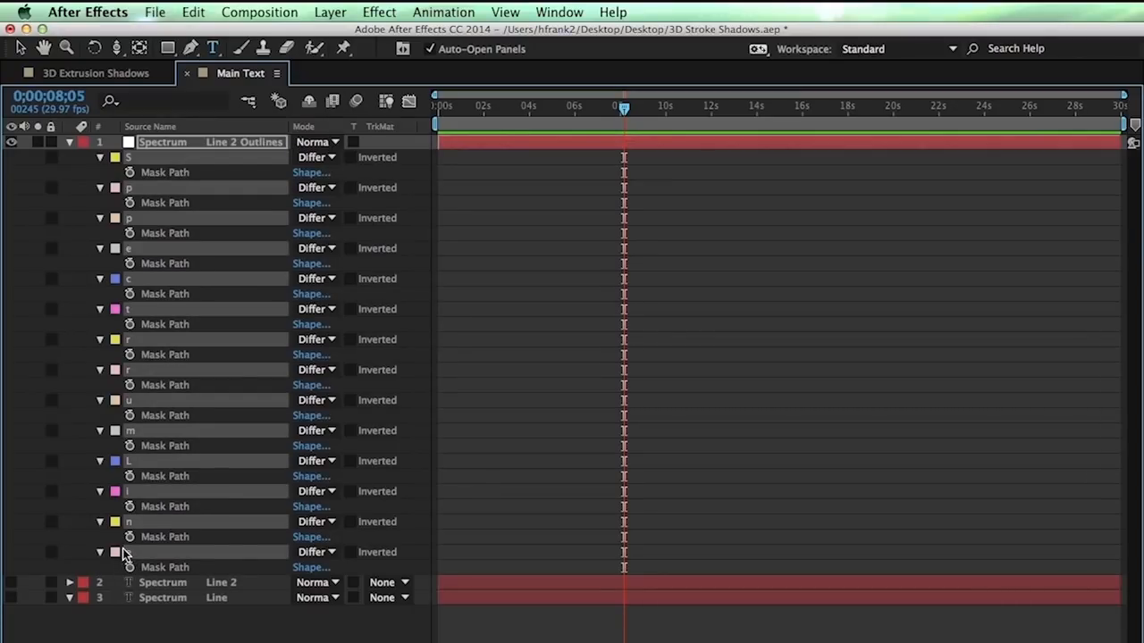
key("grave")
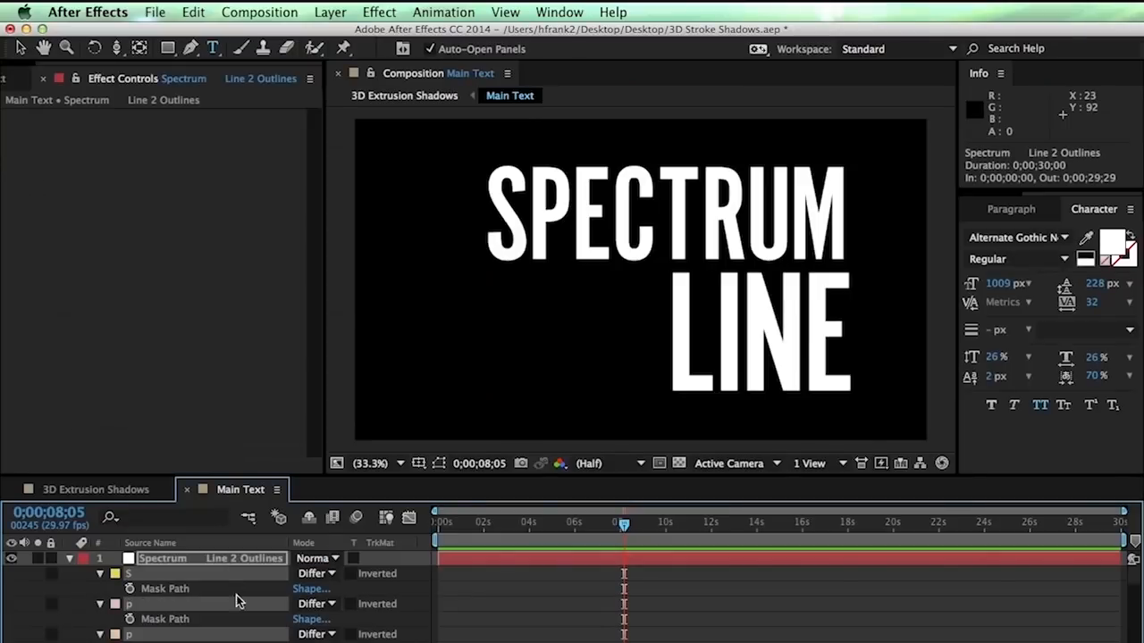
left_click(187, 490)
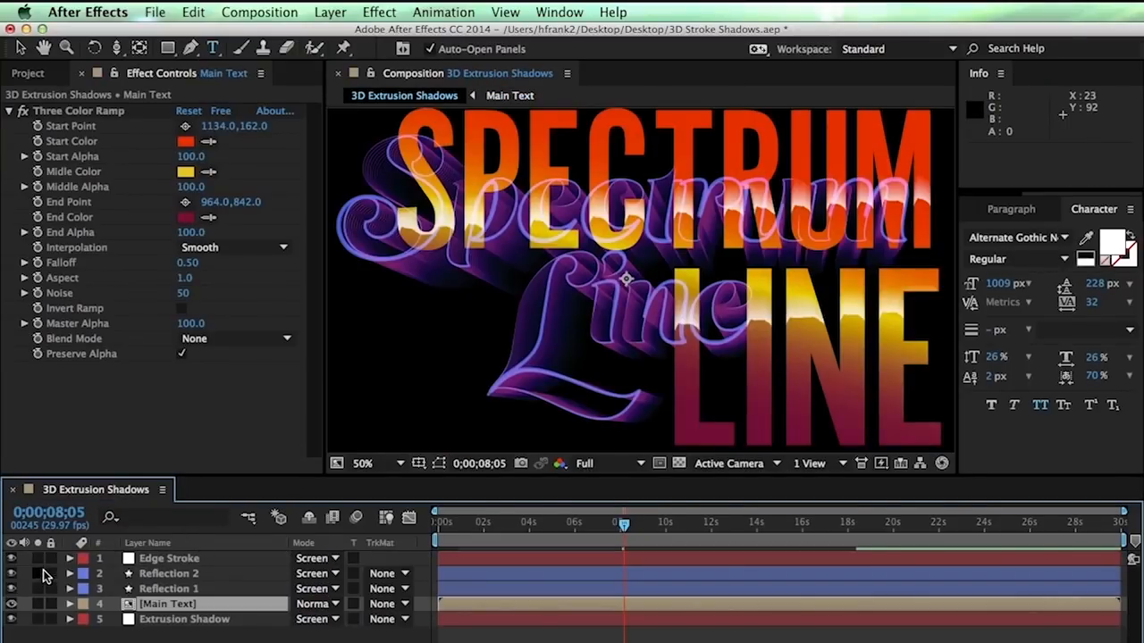
Solo Edge Stroke and replace its old script masks with the new letter masks
left_click(37, 558)
left_click(170, 557)
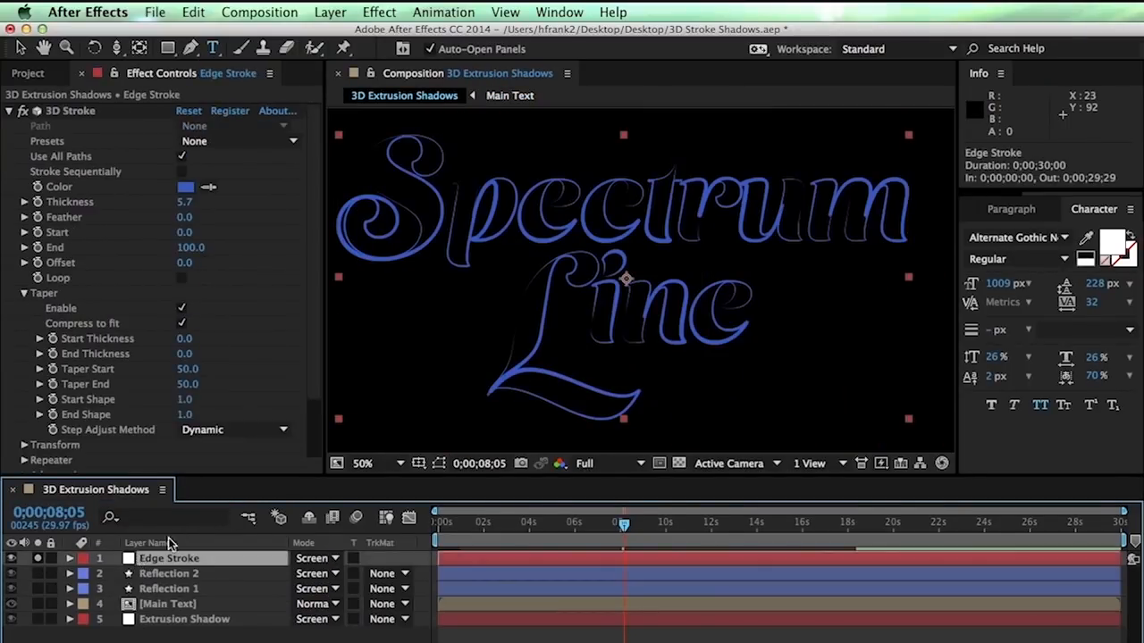
key("grave")
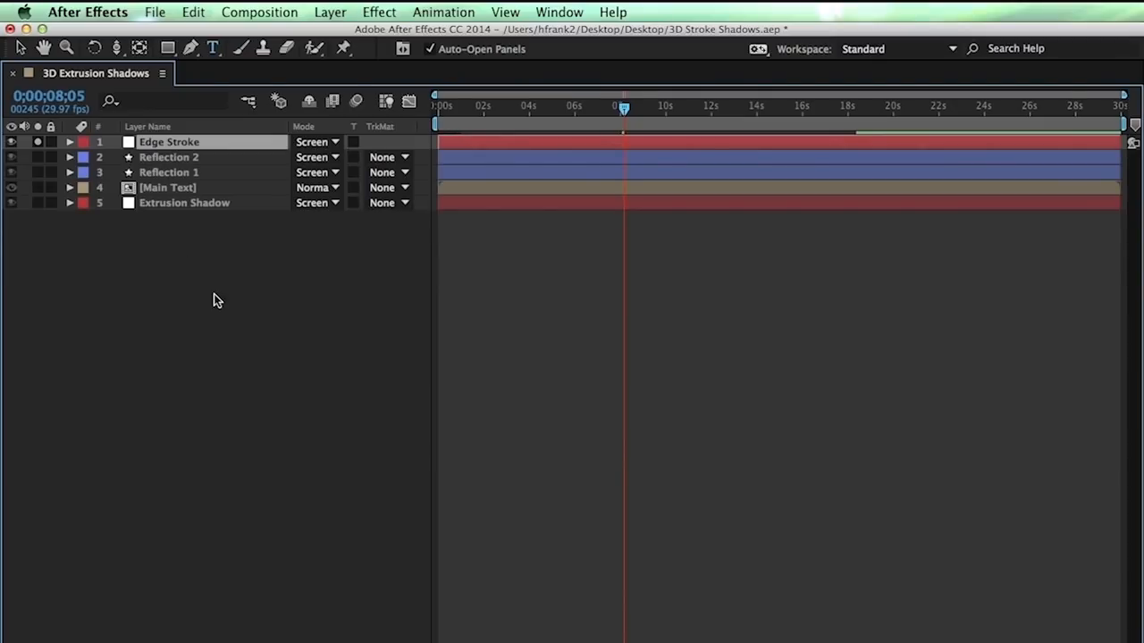
key("m")
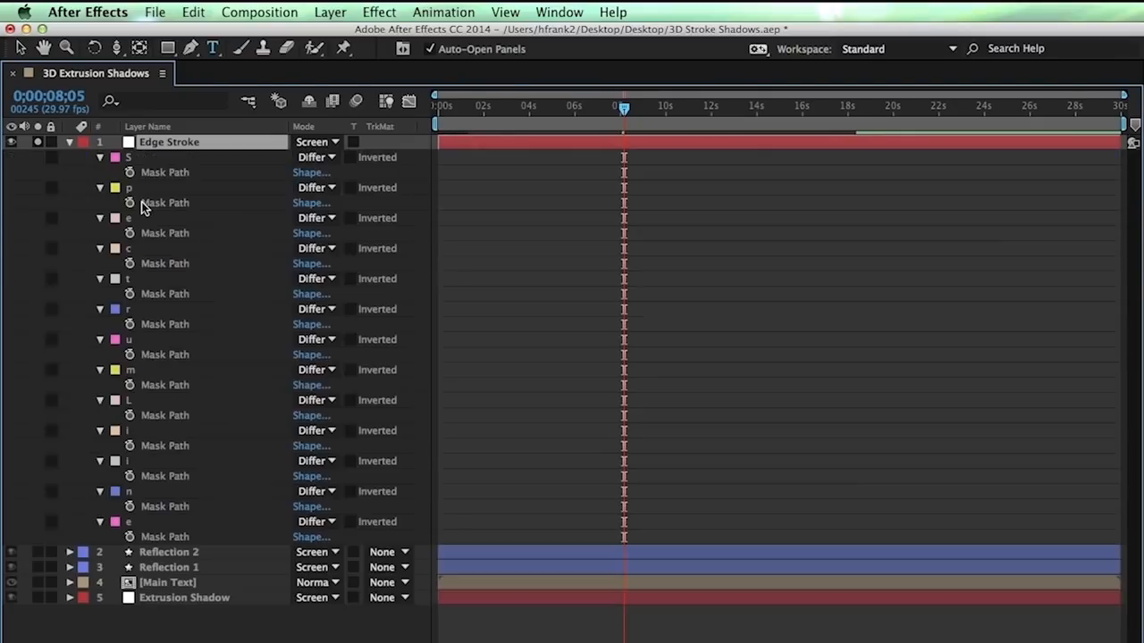
left_click(128, 158)
left_click(131, 525, "shift")
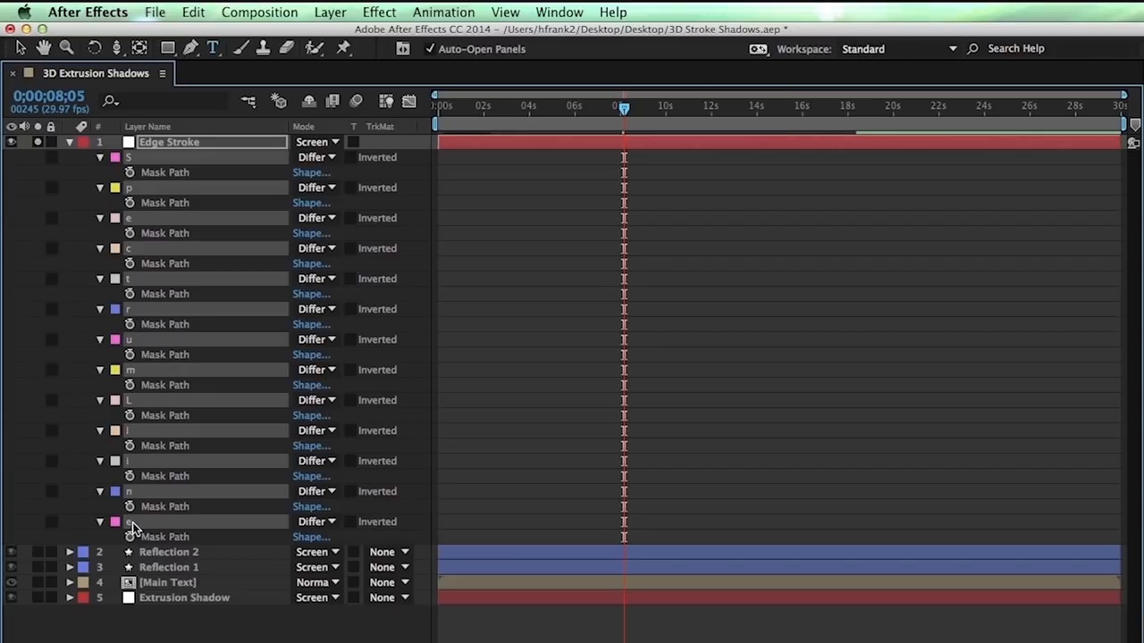
key("Delete")
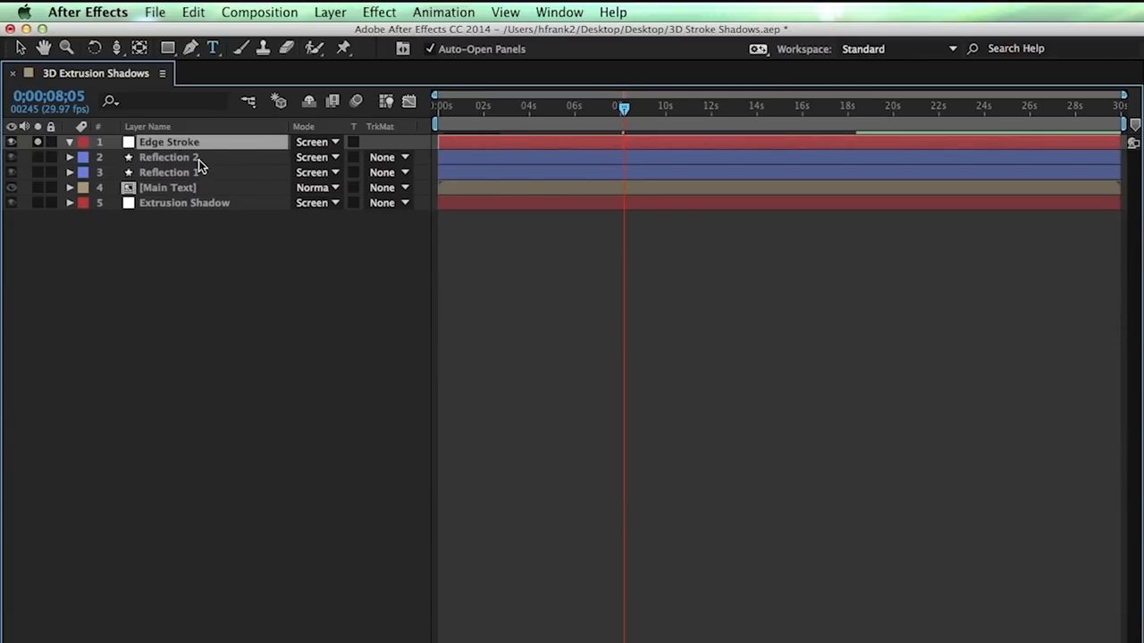
key("super+z")
key("grave")
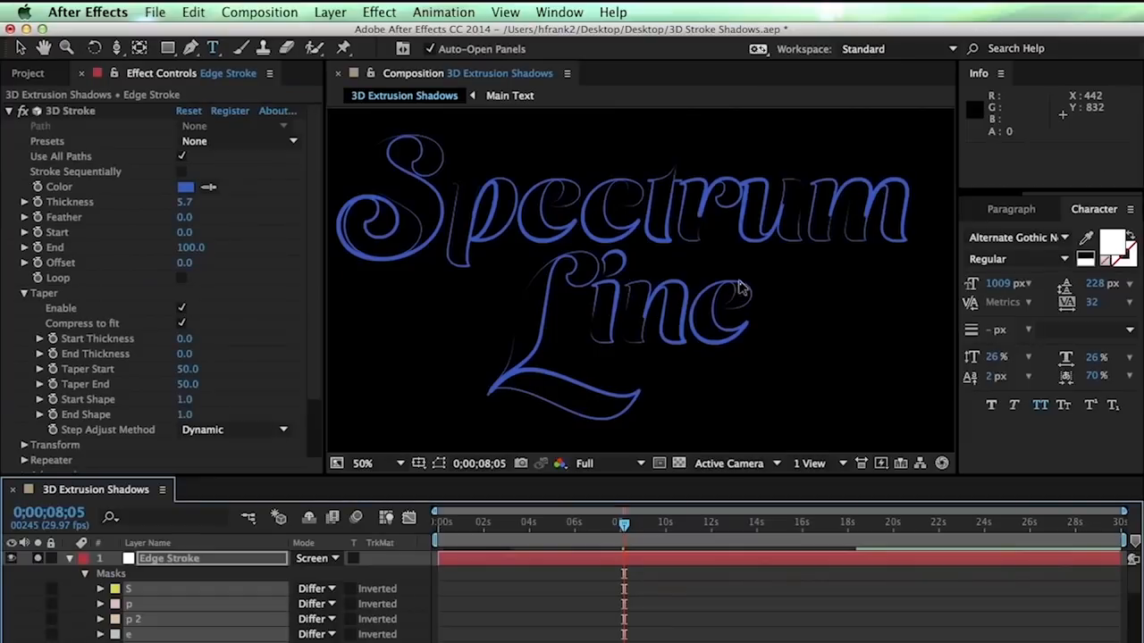
Replace Extrusion Shadow's old masks with the new letter masks, S through e 2
key("grave")
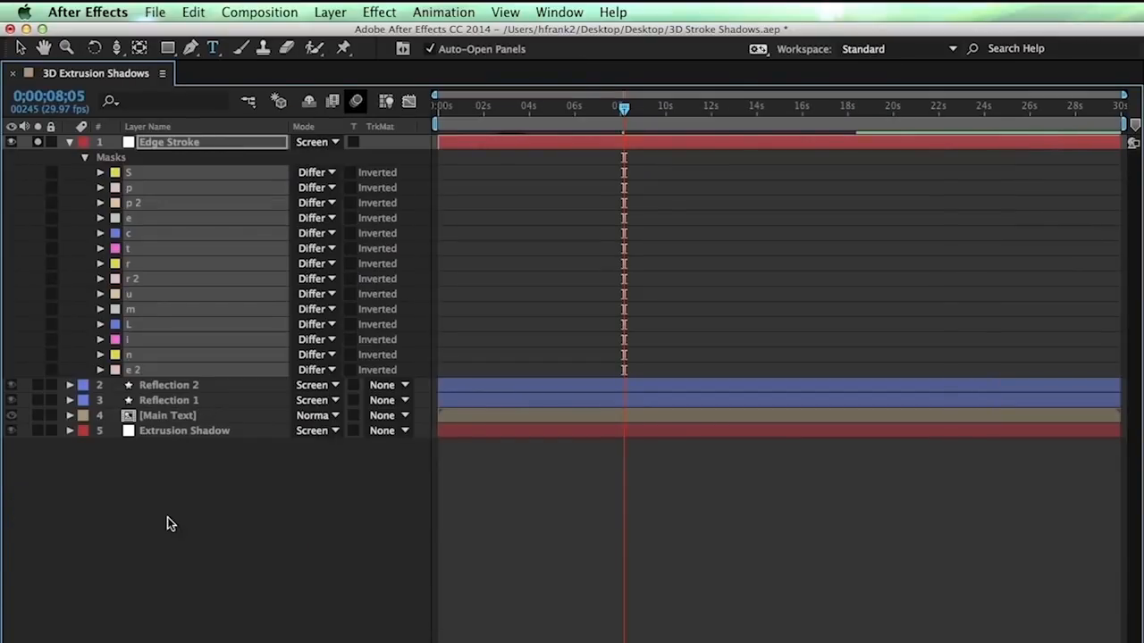
left_click(178, 438)
key("m")
left_click(134, 453)
key("grave")
key("grave")
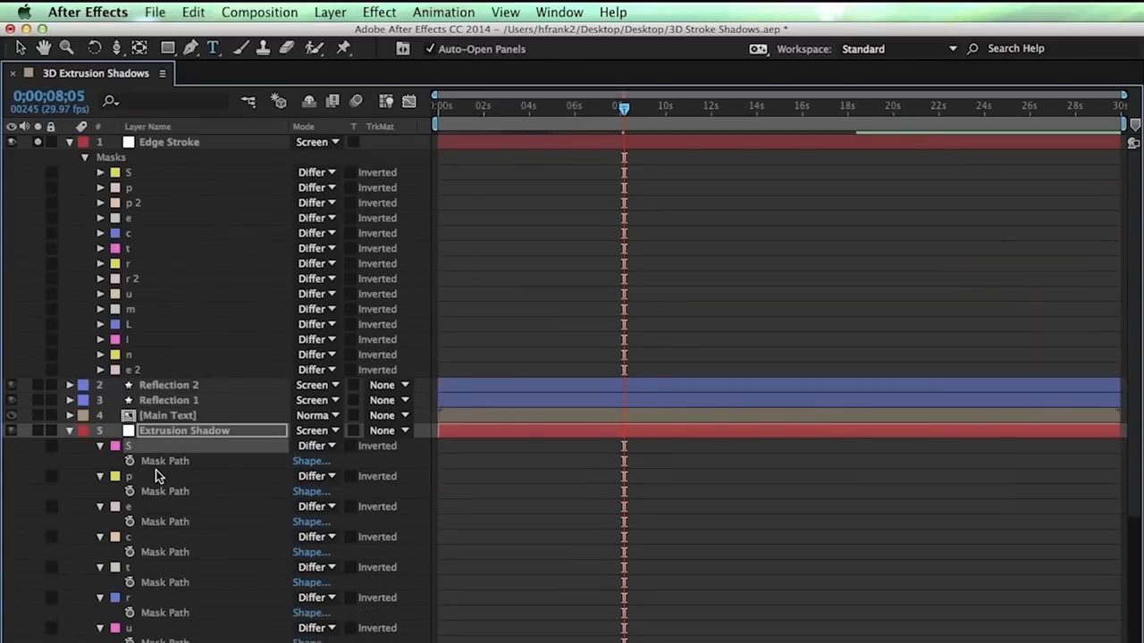
left_click(125, 221)
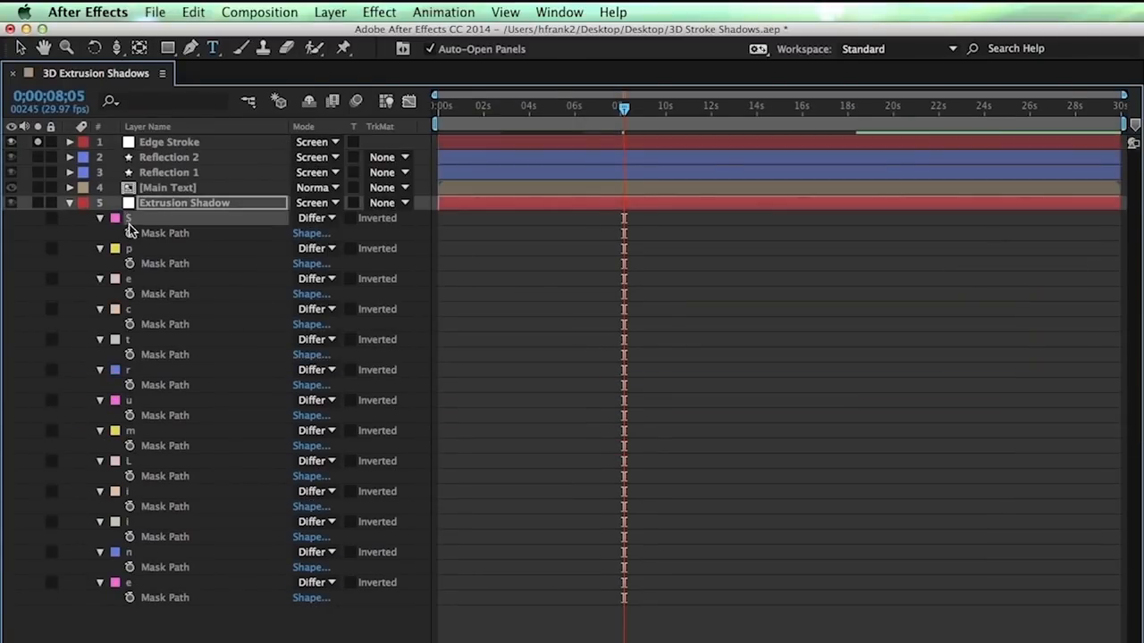
left_click(137, 588, "shift")
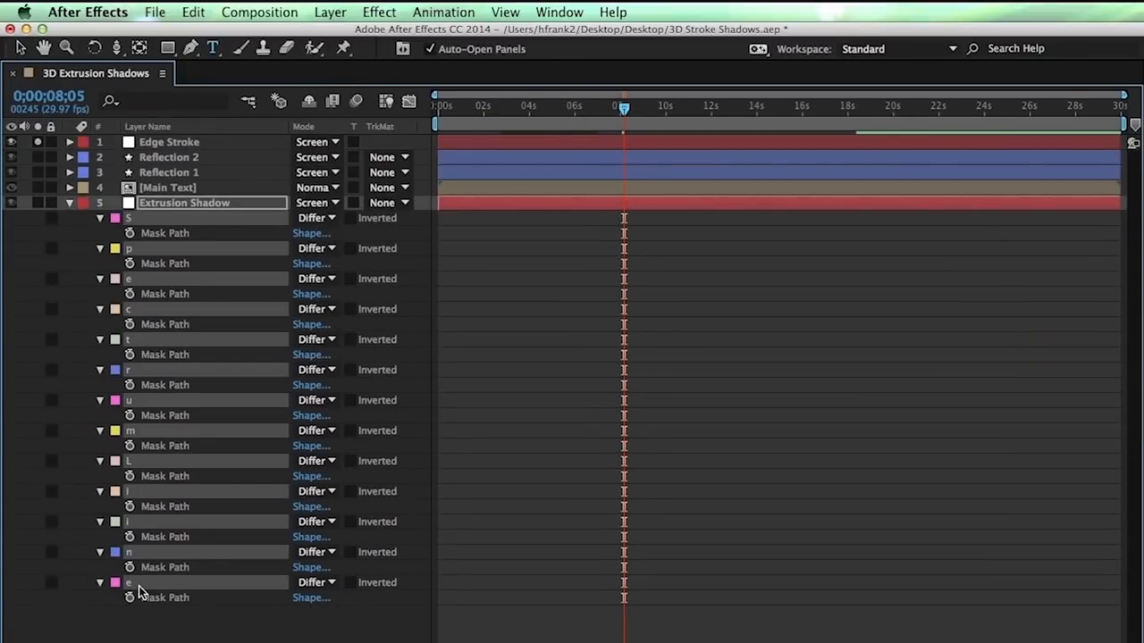
key("Delete")
key("super+z")
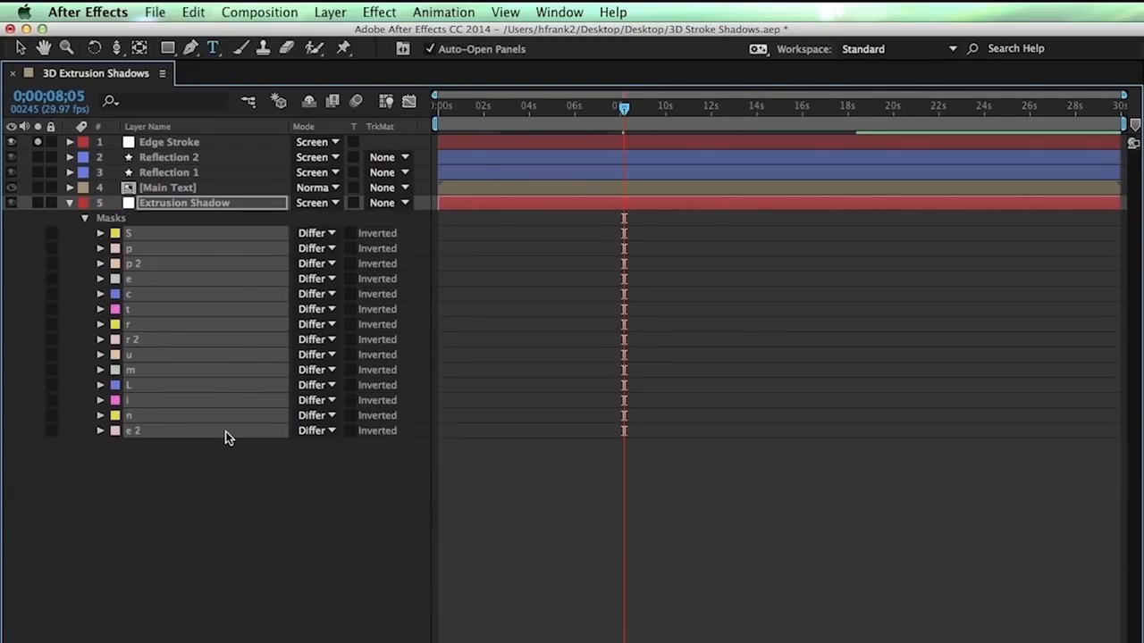
left_click(239, 511)
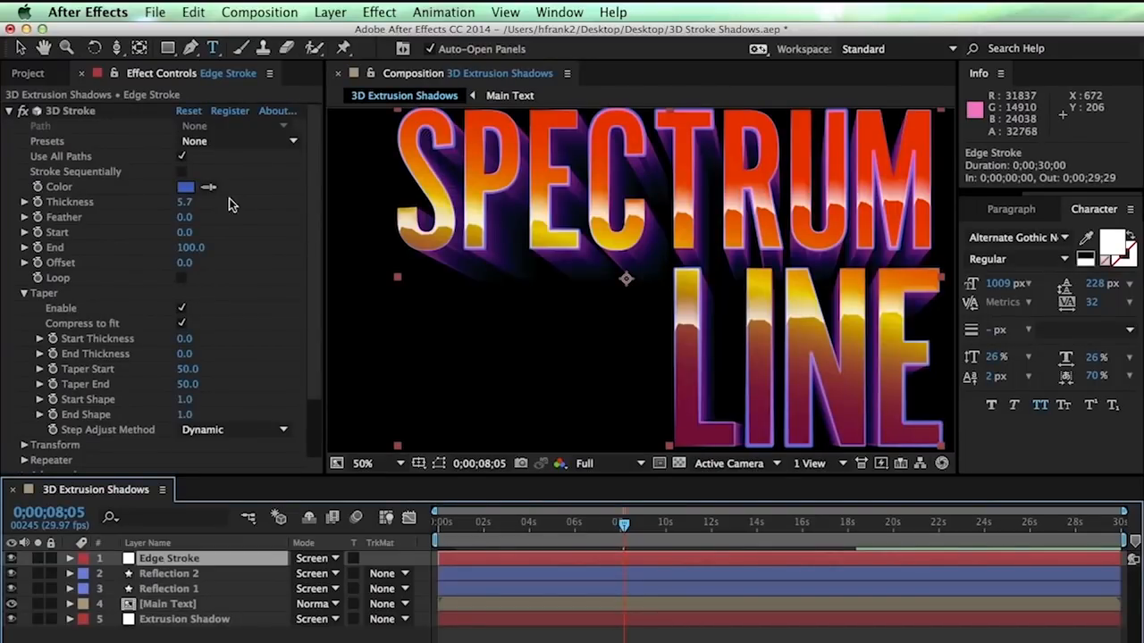
left_click(185, 187)
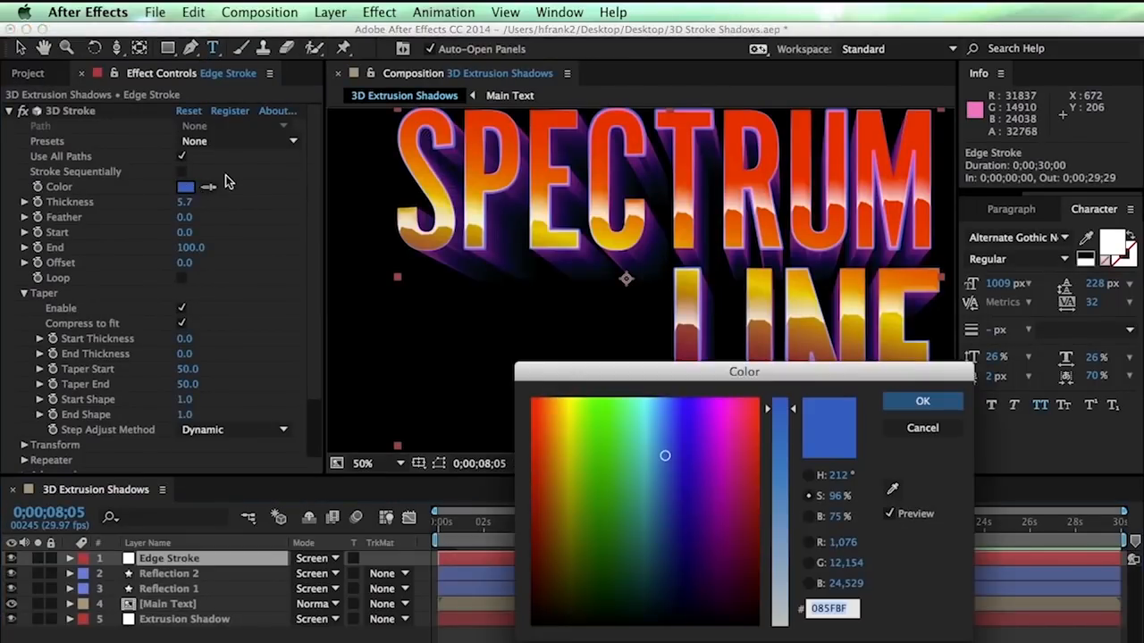
Set the Three Color Ramp start colour to 2A0063 and the middle colour to teal
left_click_drag(685, 473, 728, 461)
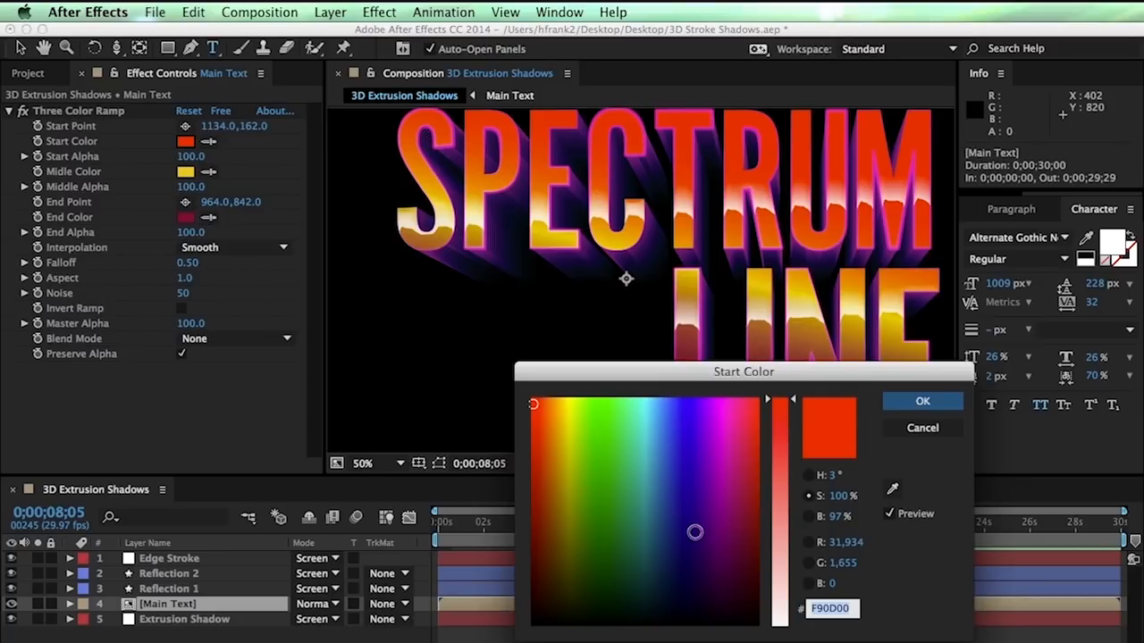
left_click(696, 534)
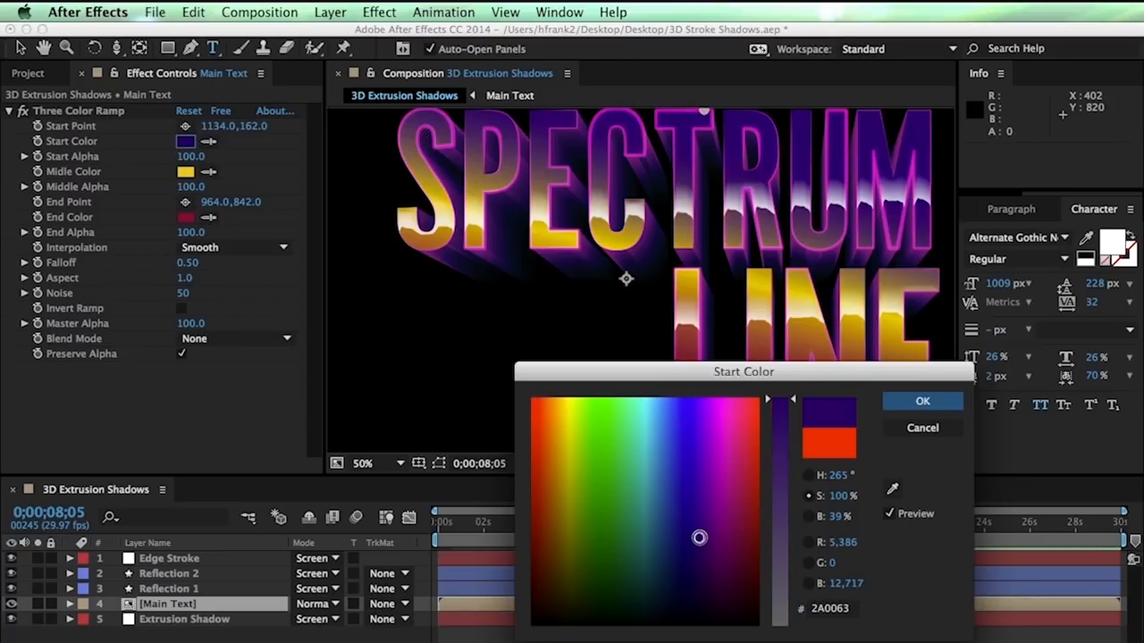
left_click(922, 402)
left_click(185, 172)
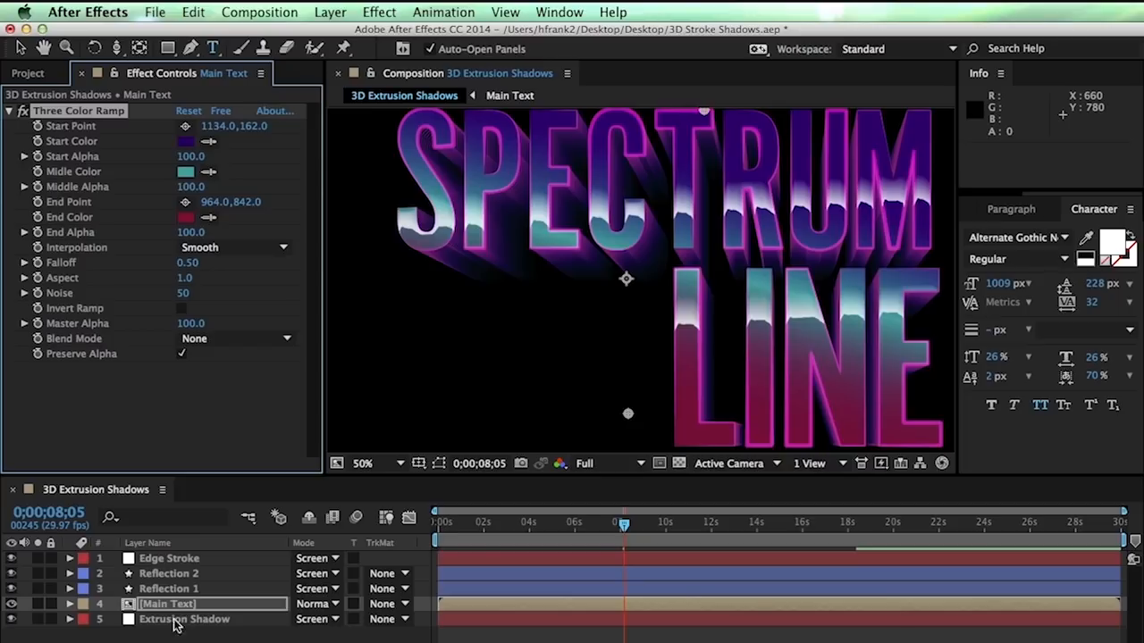
Recolour Edge Stroke's 3D Stroke Color to teal
left_click(183, 558)
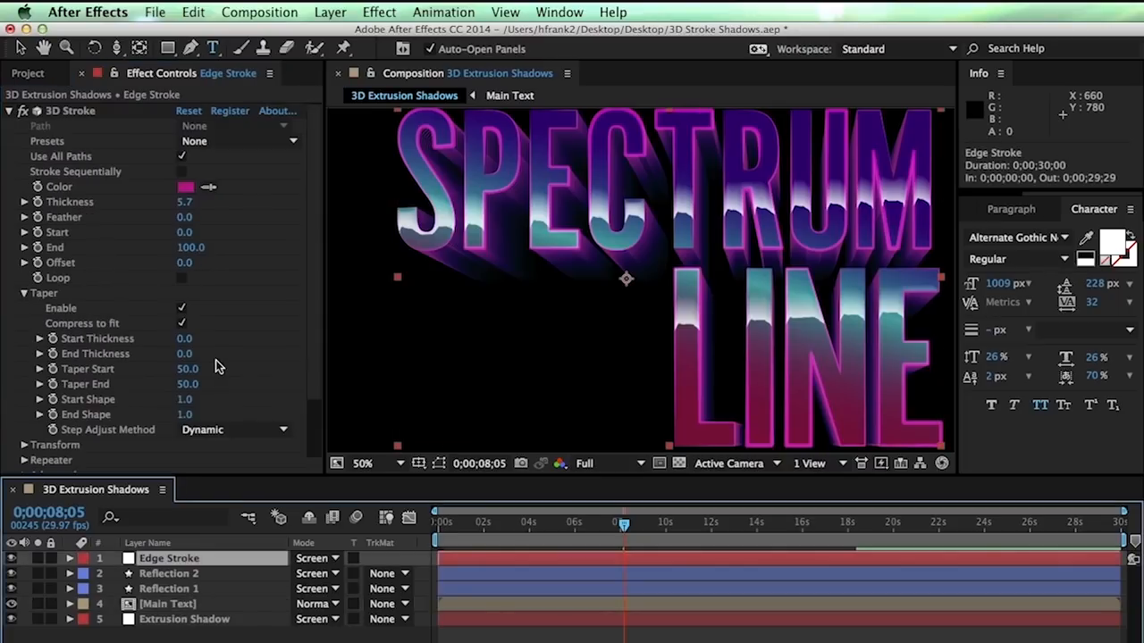
left_click(185, 187)
mouse_move(660, 461)
left_mouse_down()
mouse_move(637, 440)
mouse_move(650, 449)
left_mouse_up()
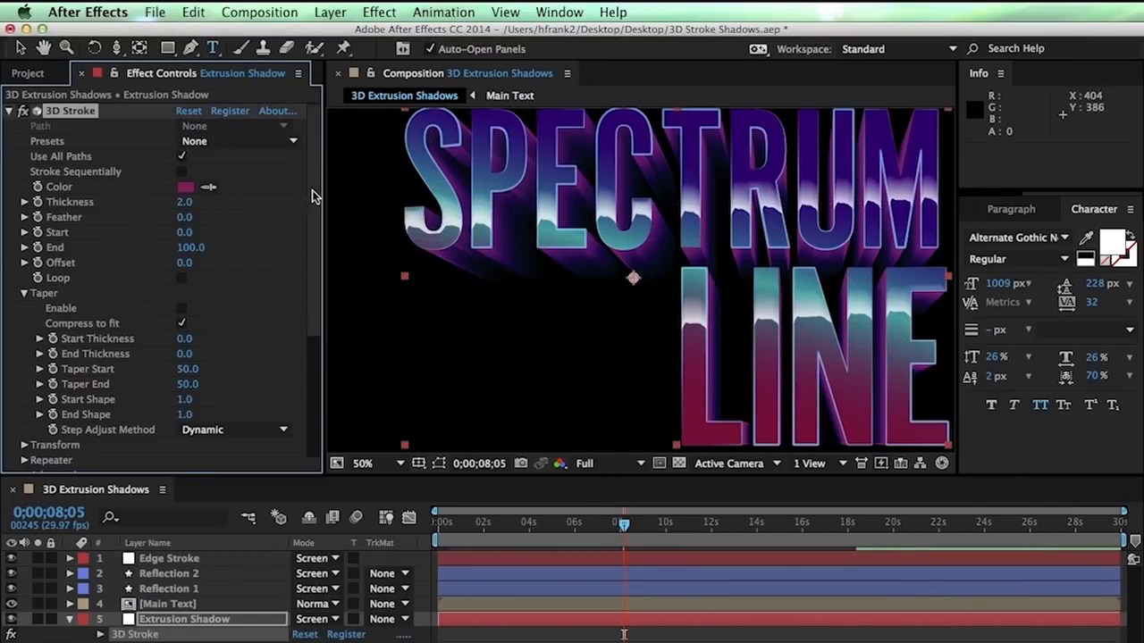
scroll(278, 416, "down", 5)
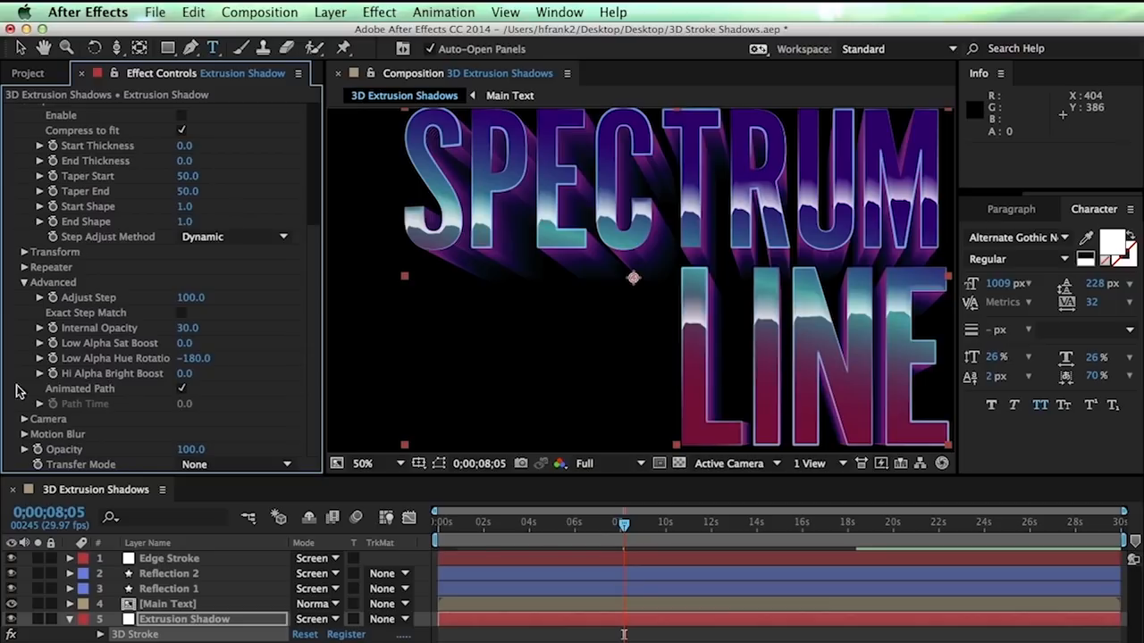
Set Hi Alpha Bright Boost to 30.9 and Low Alpha Sat Boost to 4.0, then solo Edge Stroke
left_click_drag(225, 373, 242, 374)
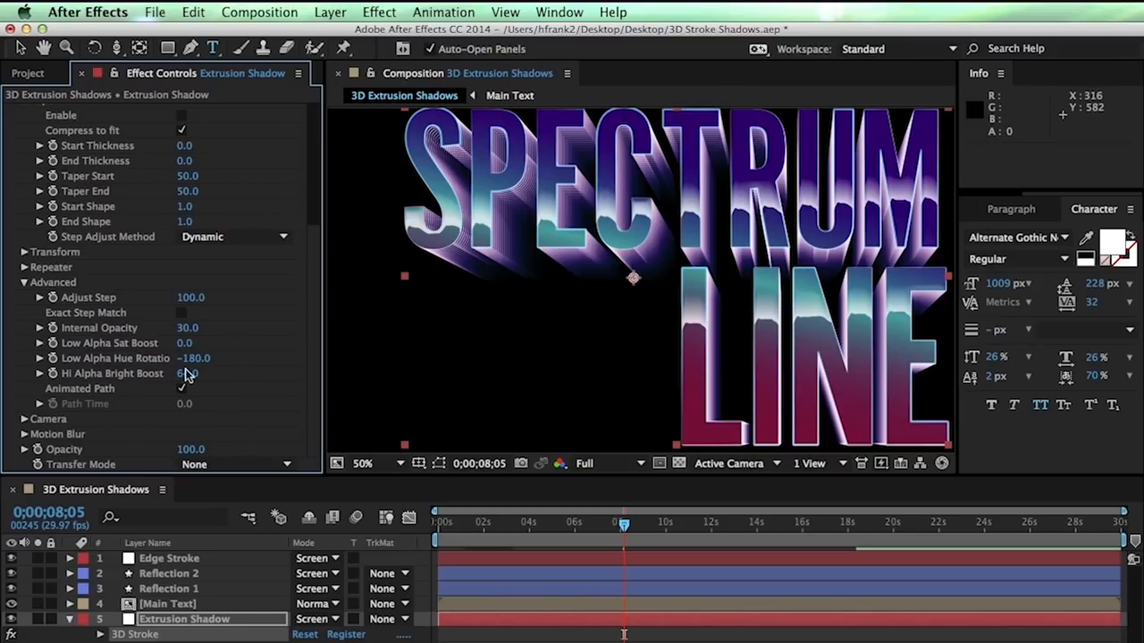
left_click_drag(182, 374, 156, 376)
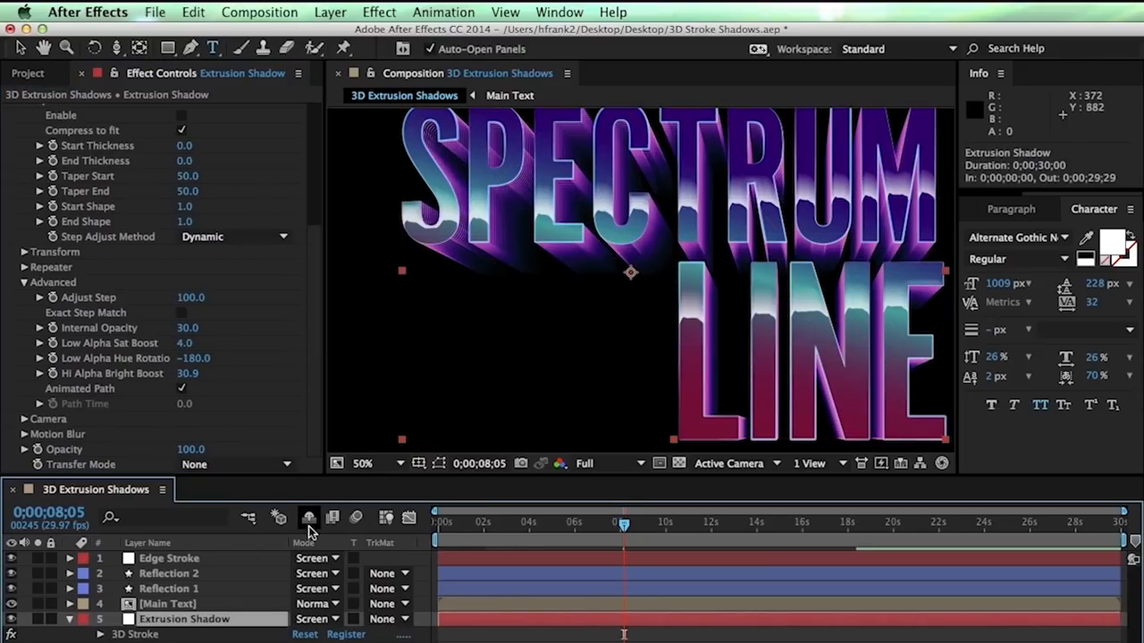
mouse_move(561, 188)
left_mouse_down()
mouse_move(560, 224)
mouse_move(546, 204)
left_mouse_up()
key("super+t")
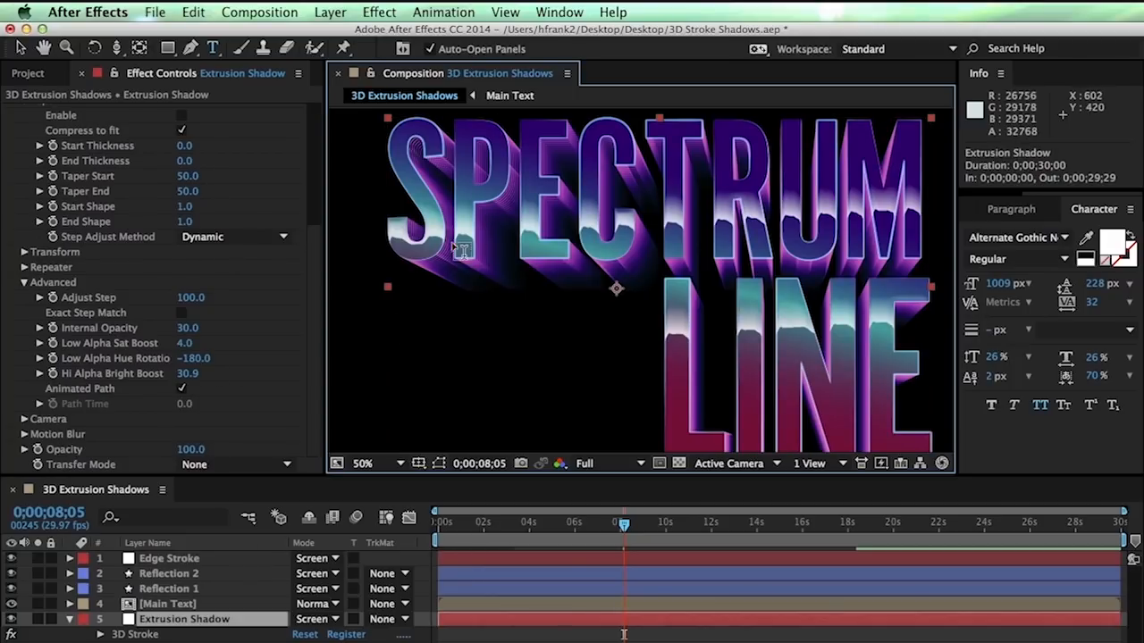
left_click(38, 558)
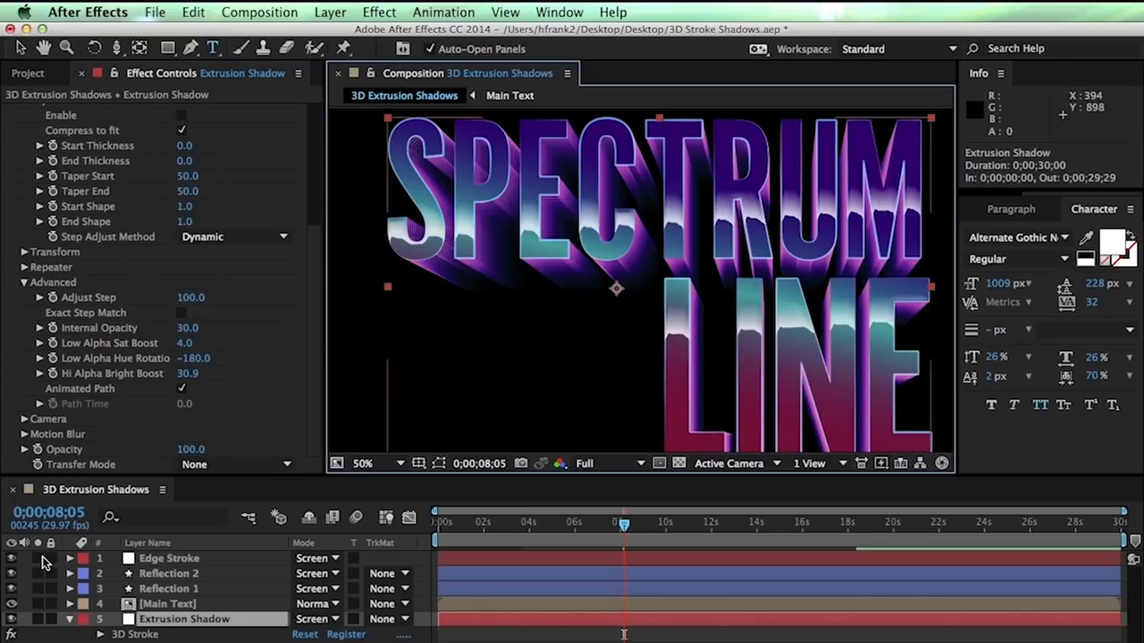
Raise Edge Stroke's Advanced Adjust Step until its outline turns dotted
left_click(166, 560)
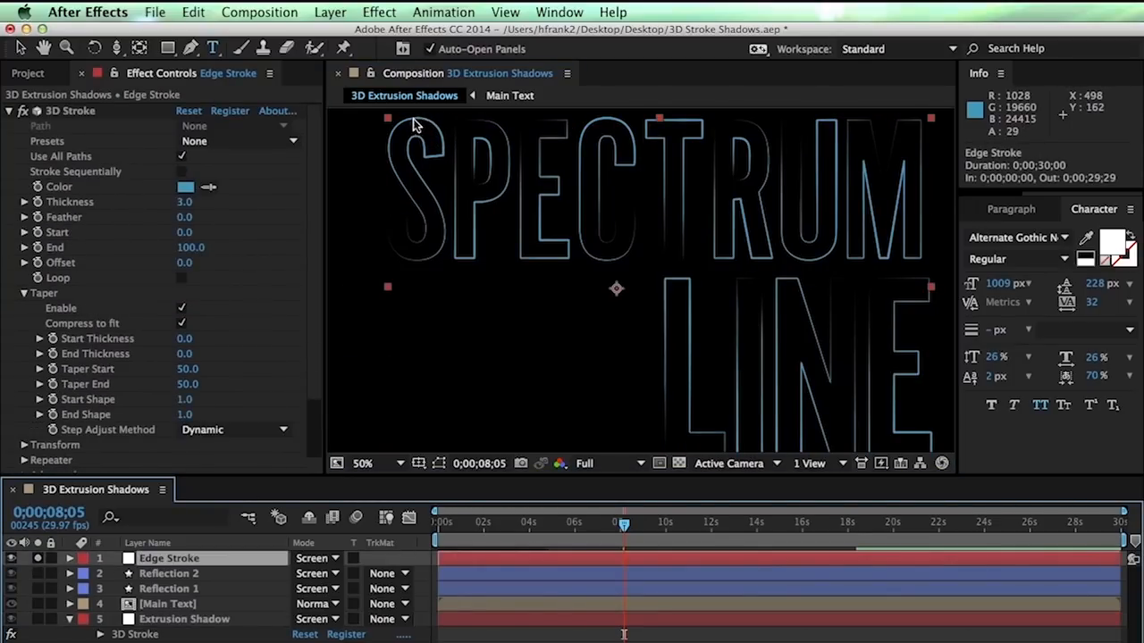
key("v")
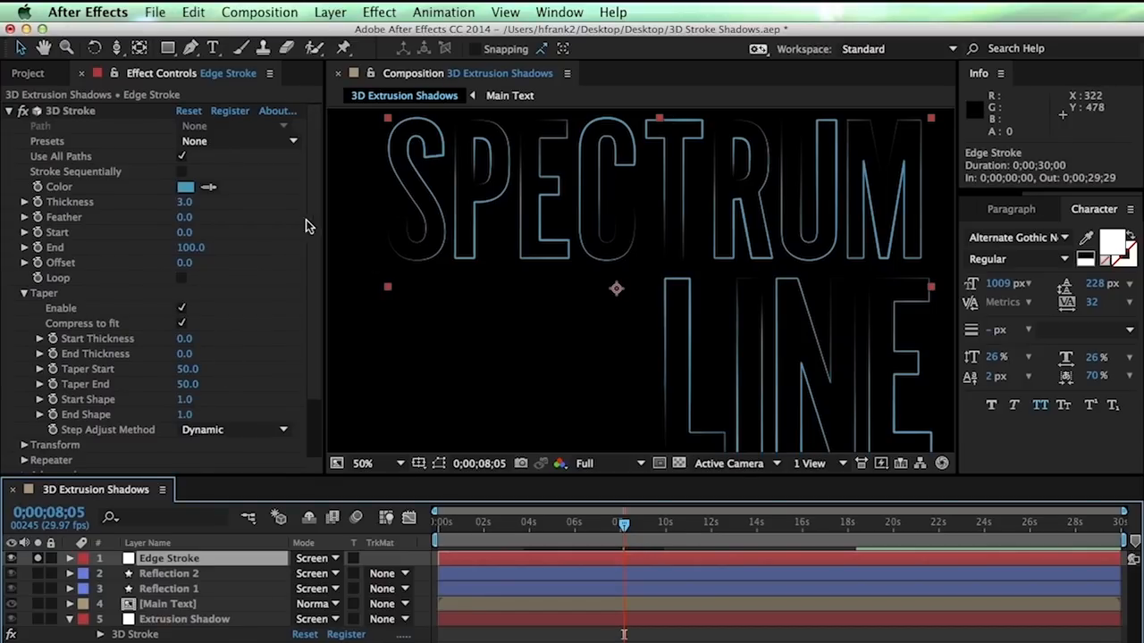
scroll(304, 228, "down", 4)
left_click(25, 404)
scroll(26, 406, "down", 3)
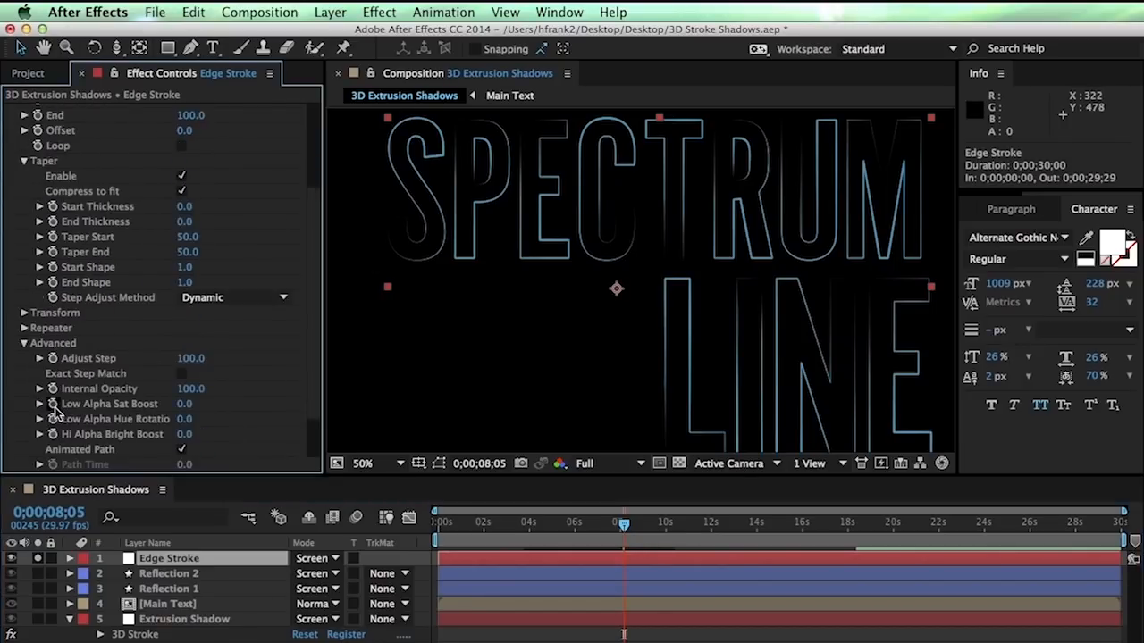
mouse_move(190, 358)
left_mouse_down()
mouse_move(210, 362)
mouse_move(231, 436)
left_mouse_up()
key("super+z")
left_click_drag(205, 360, 632, 324)
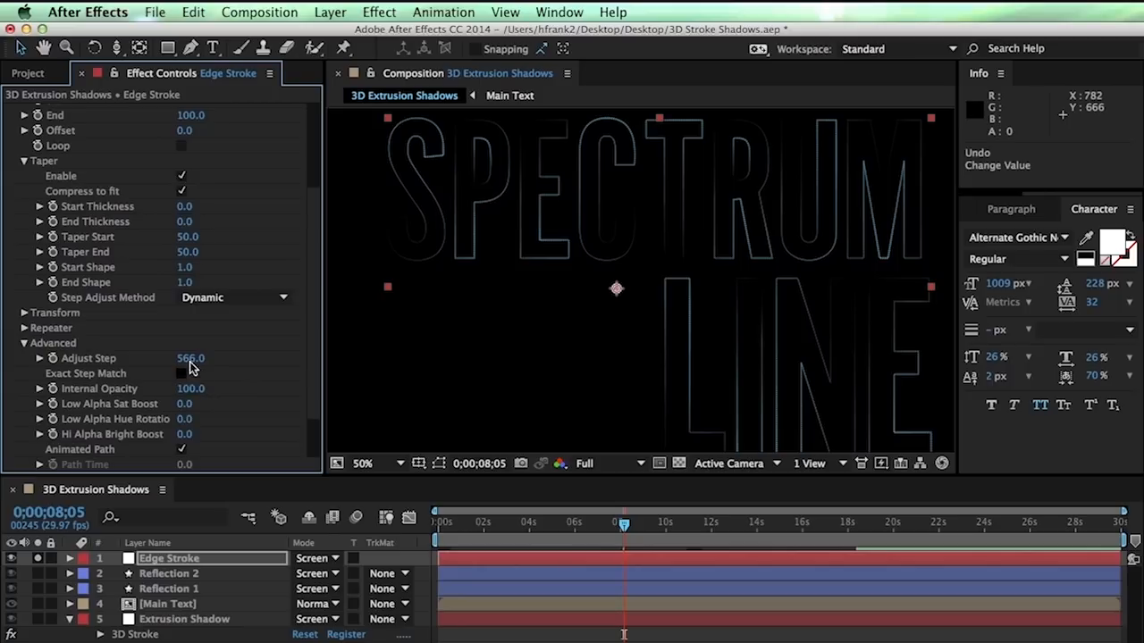
left_click_drag(509, 339, 550, 336)
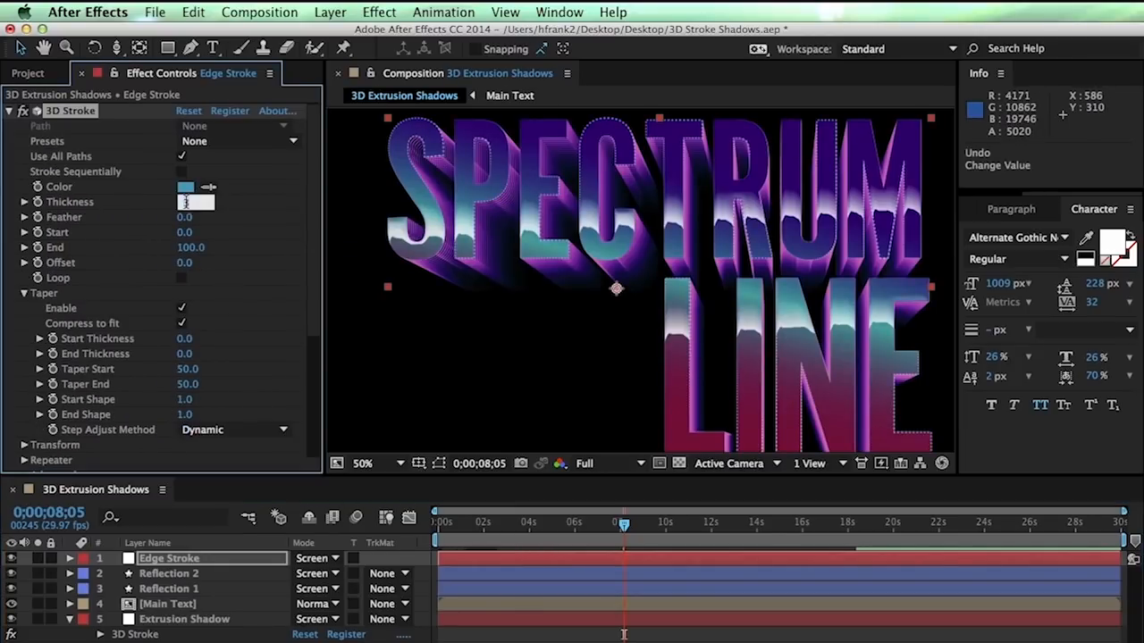
Set Edge Stroke's 3D Stroke Thickness to 3.9
type("3.2")
key("super+Up")
key("super+Up")
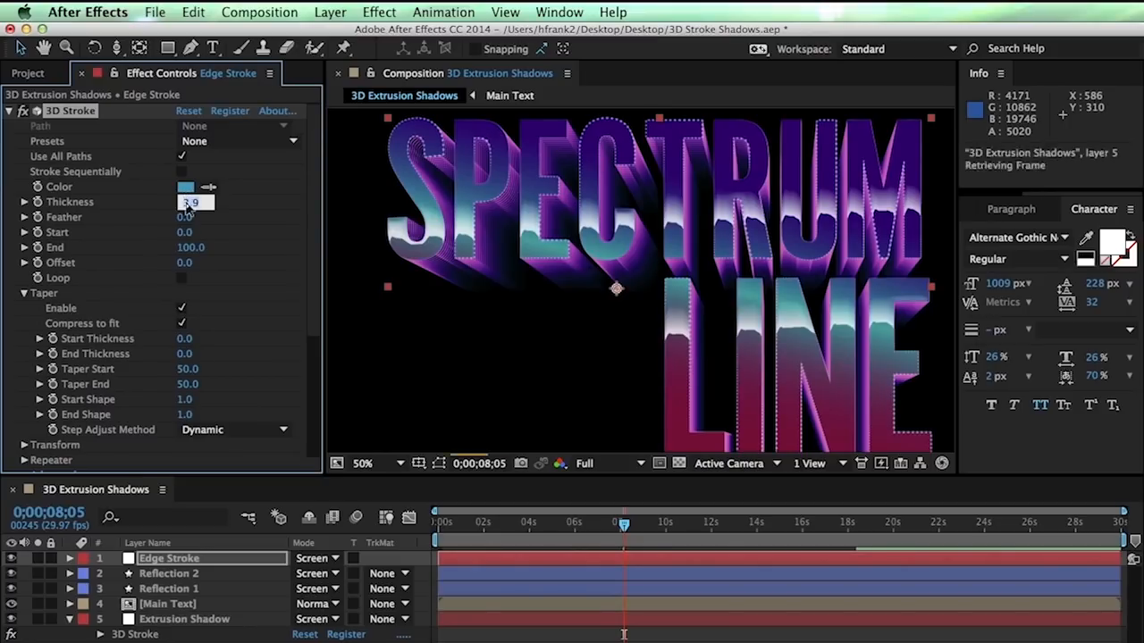
key("Return")
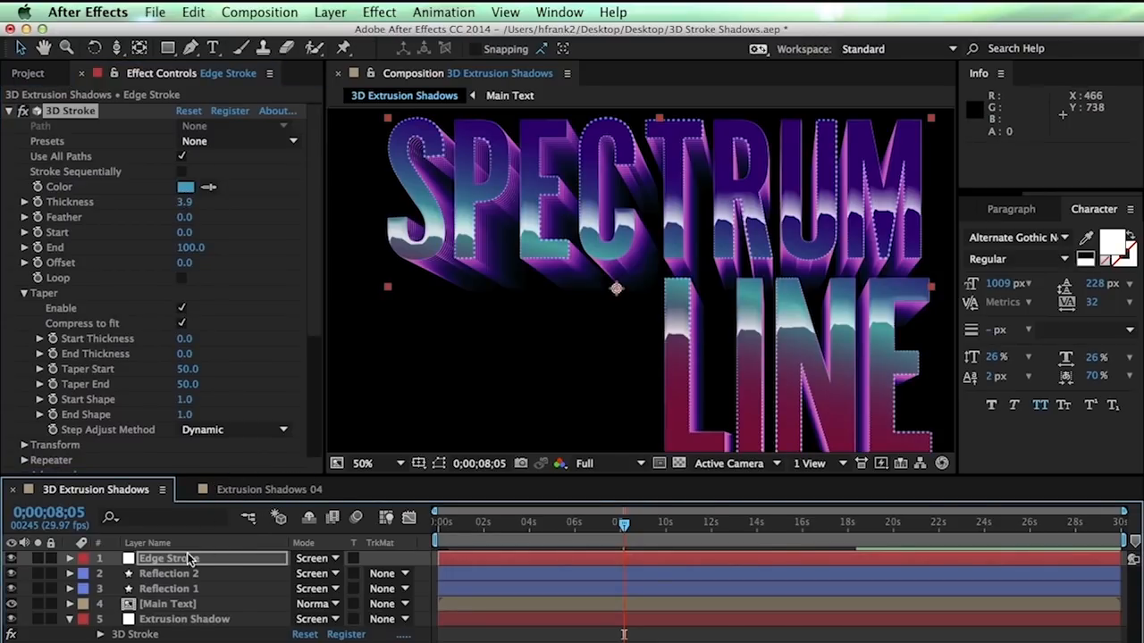
In Extrusion Shadows 04, bring up the Extrusion Shadows Outlines layer's 3D Stroke settings
left_click(236, 489)
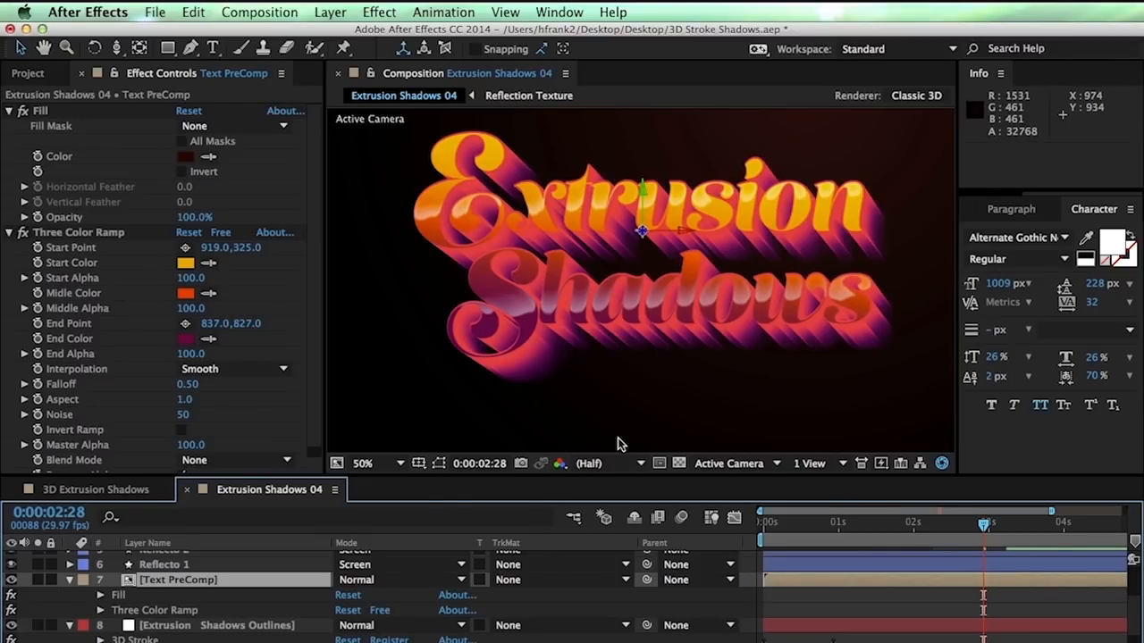
key("period")
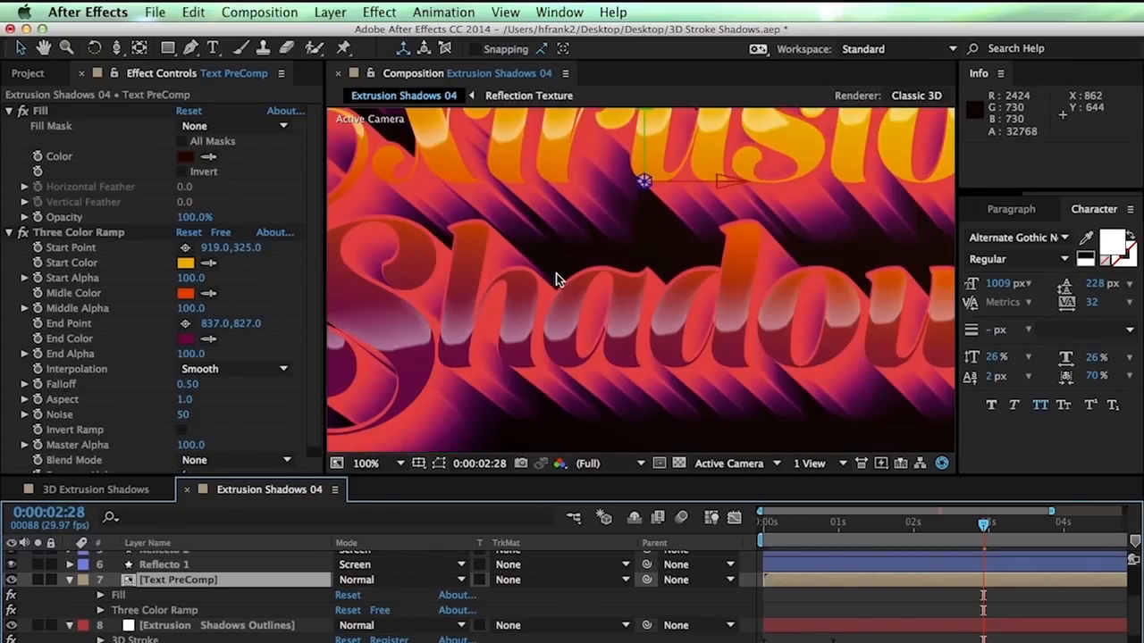
key("space")
left_click_drag(553, 359, 576, 329)
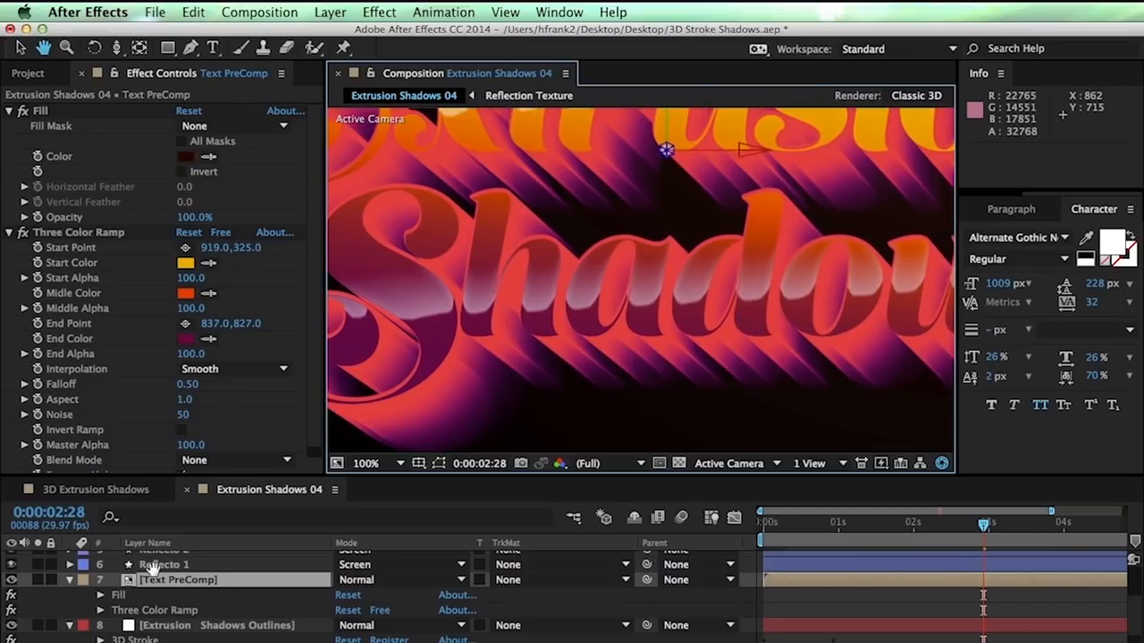
left_click(164, 630)
left_click_drag(311, 226, 324, 453)
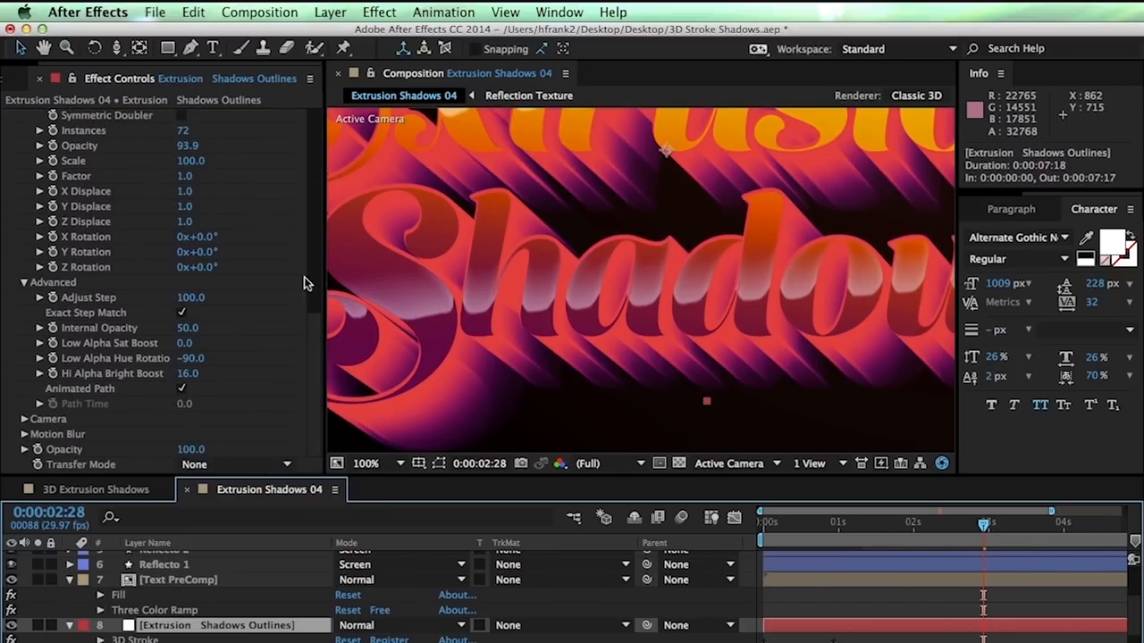
left_click_drag(313, 337, 179, 183)
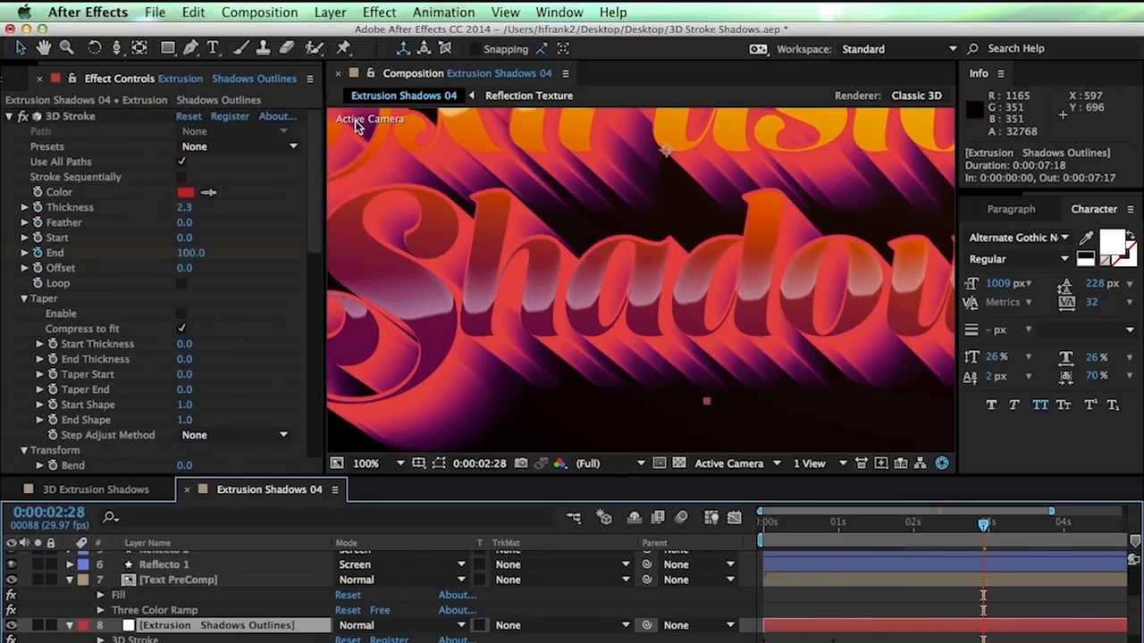
scroll(129, 360, "down", 10)
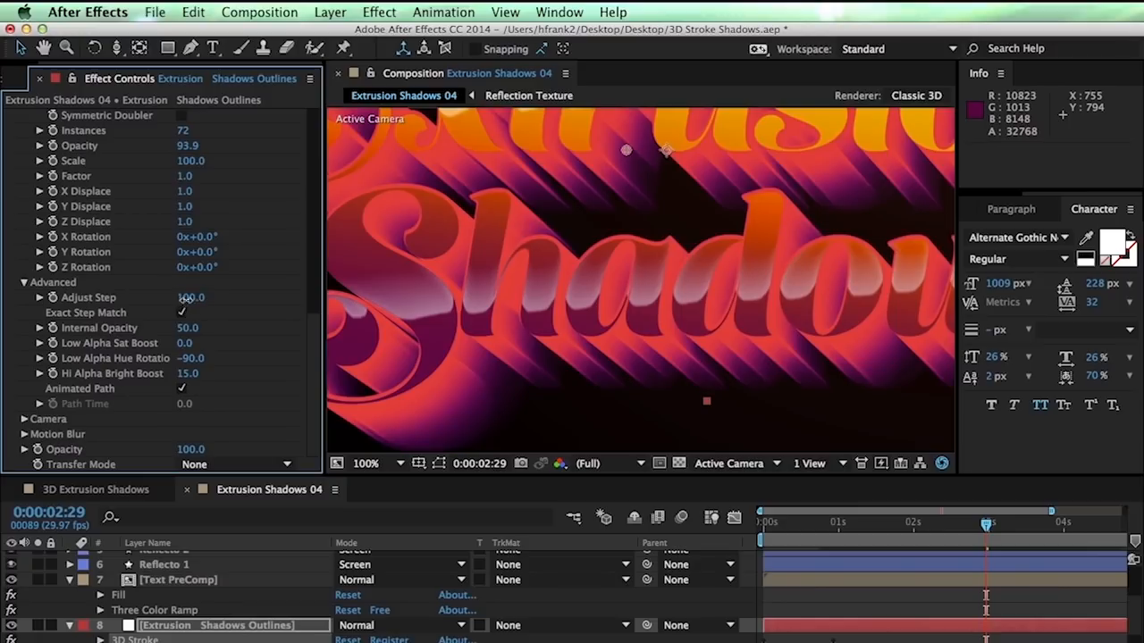
Set the outlines' Adjust Step to 1200 and inspect the striped shadows
left_click(185, 299)
type("1200")
key("Return")
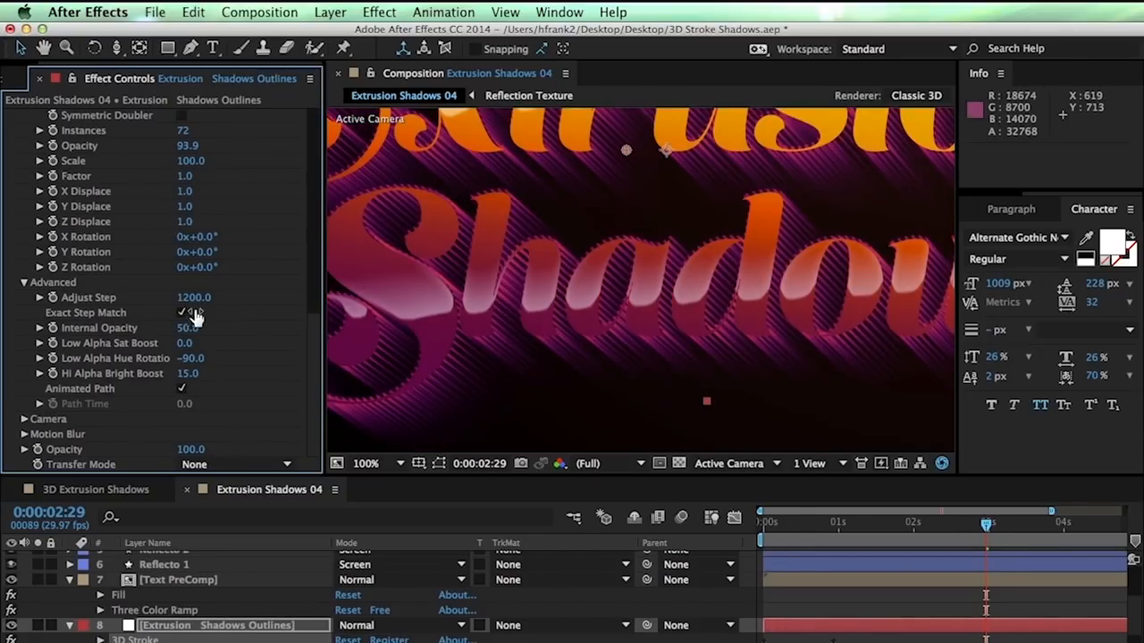
key("space")
left_click_drag(672, 324, 437, 268)
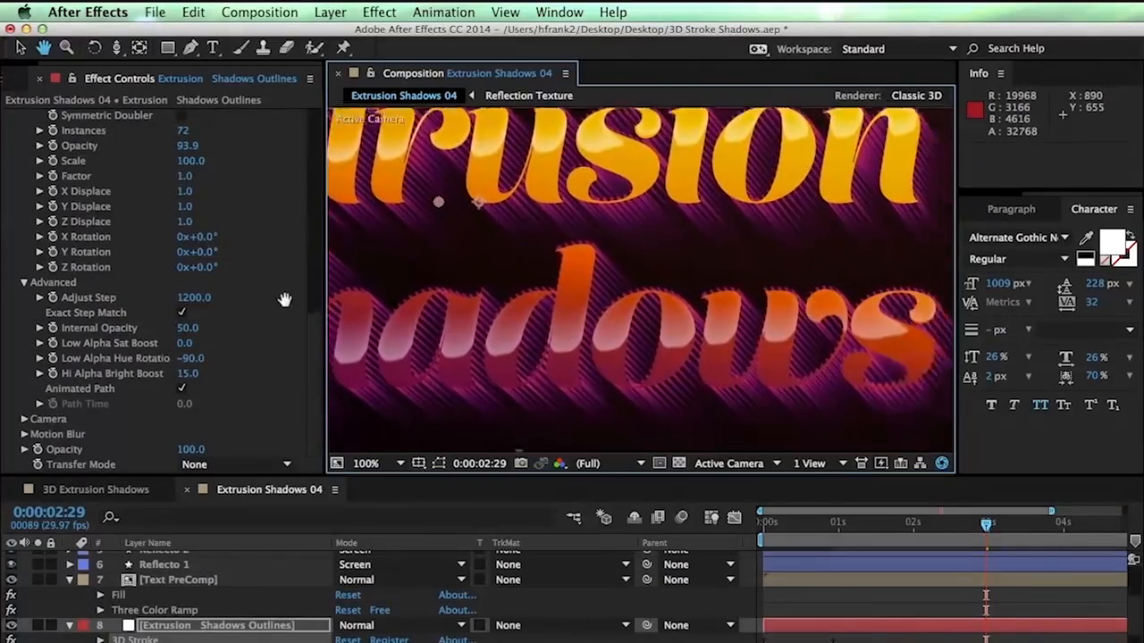
left_click_drag(745, 360, 914, 370)
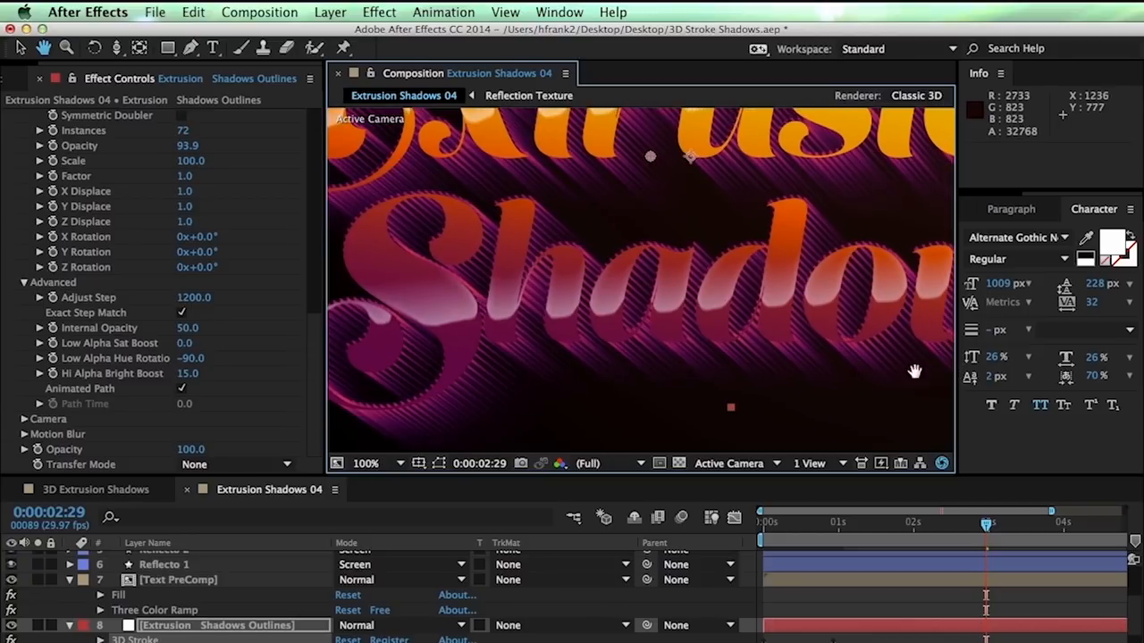
left_click_drag(768, 339, 830, 301)
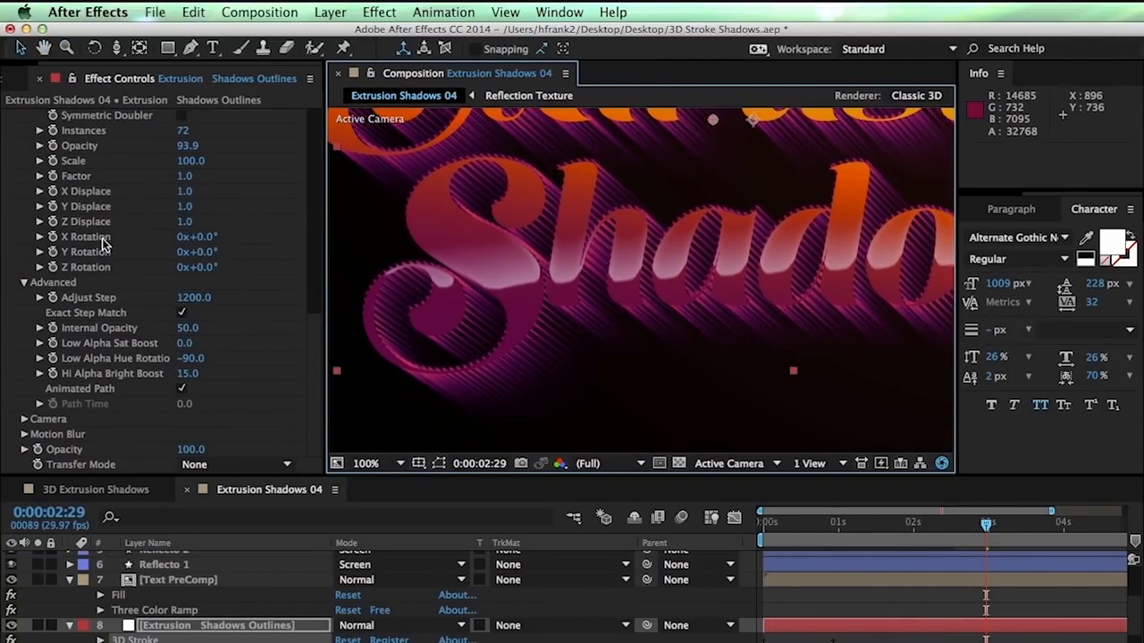
Tilt the shadows to X Rotation -0.9°, trying Y Rotation 1.0° then reverting it
key("ctrl+z")
left_click(204, 238)
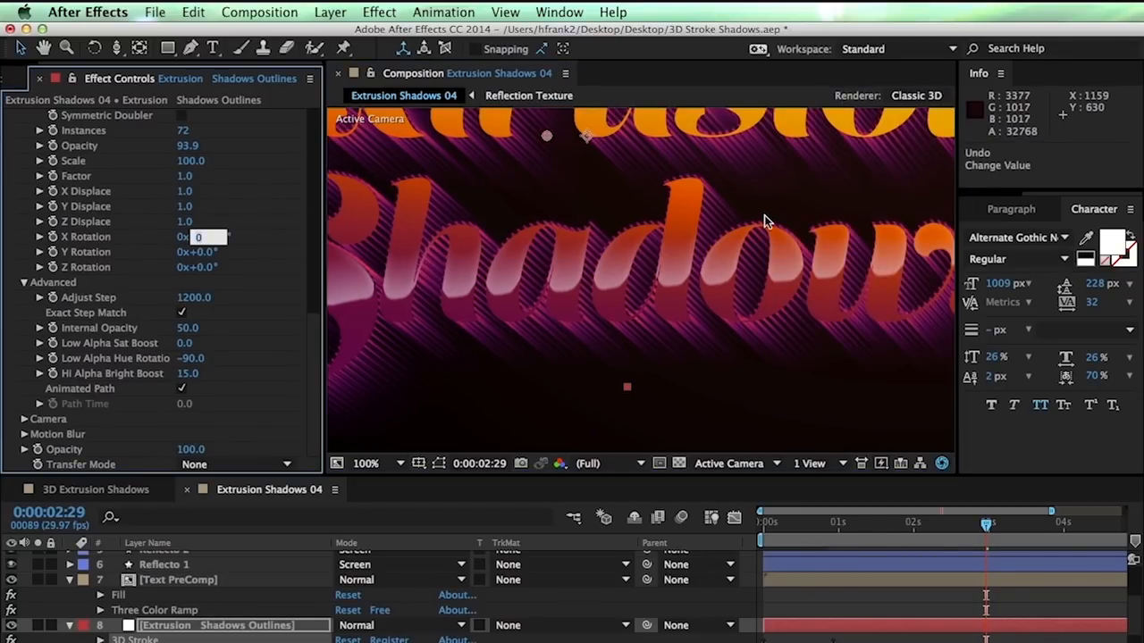
type("-0.3")
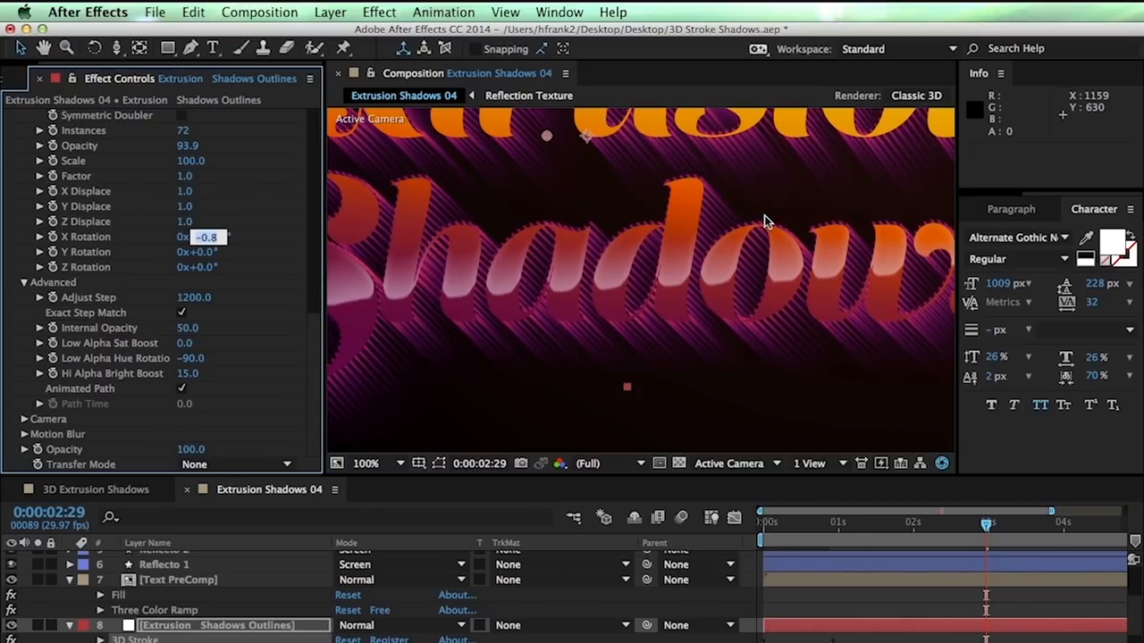
key("ctrl+Down")
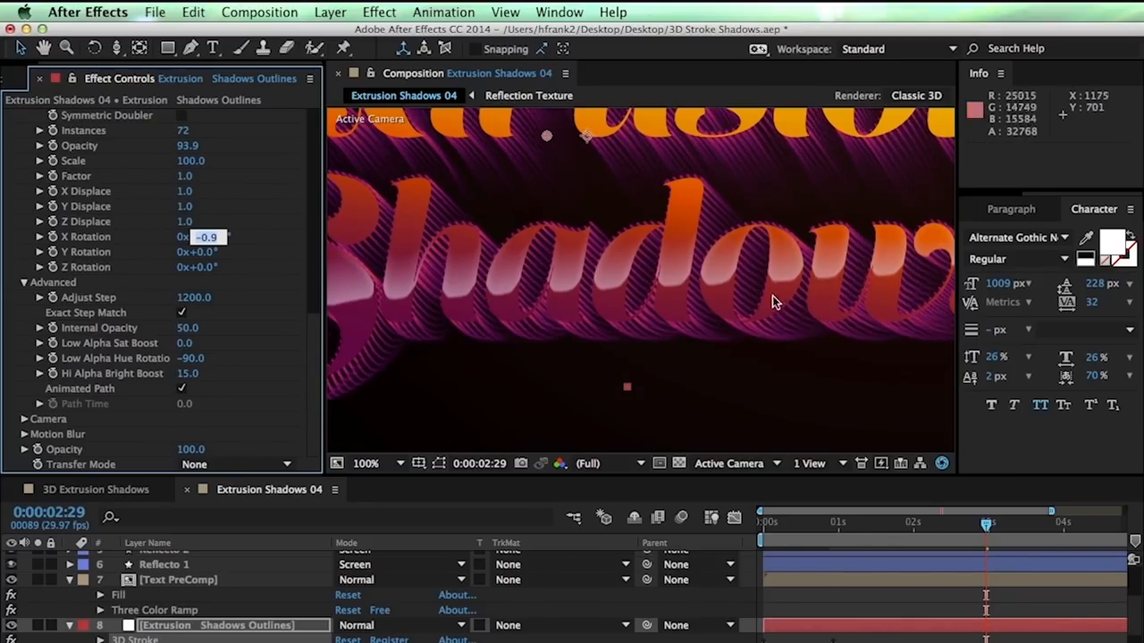
left_click(747, 357)
key("space")
left_click_drag(843, 254, 823, 291)
left_click(209, 254)
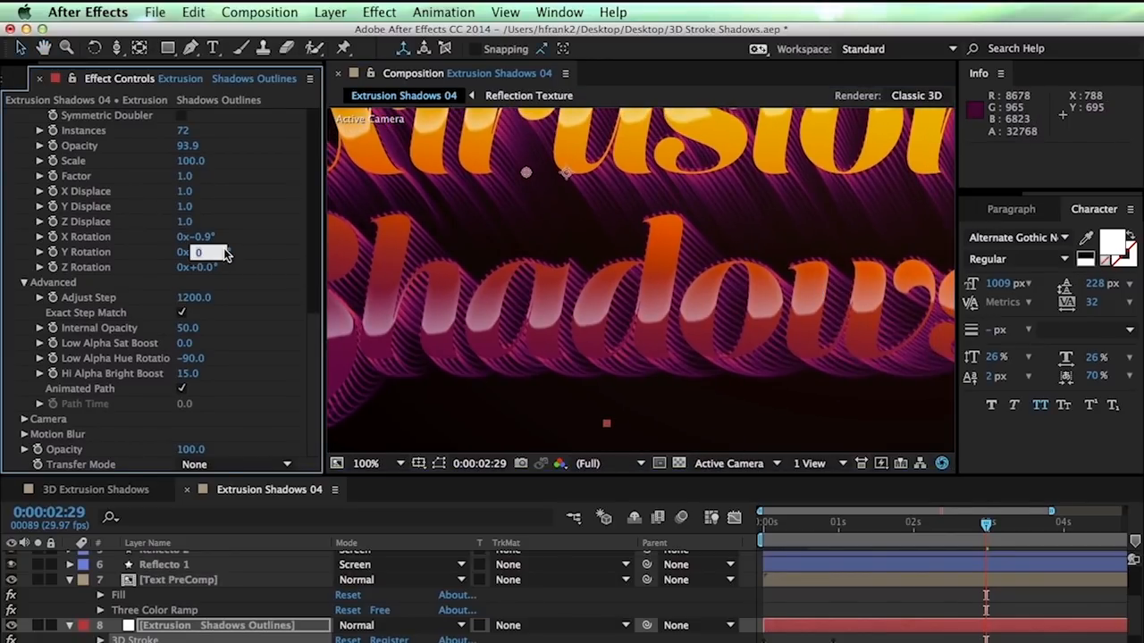
left_click(378, 334)
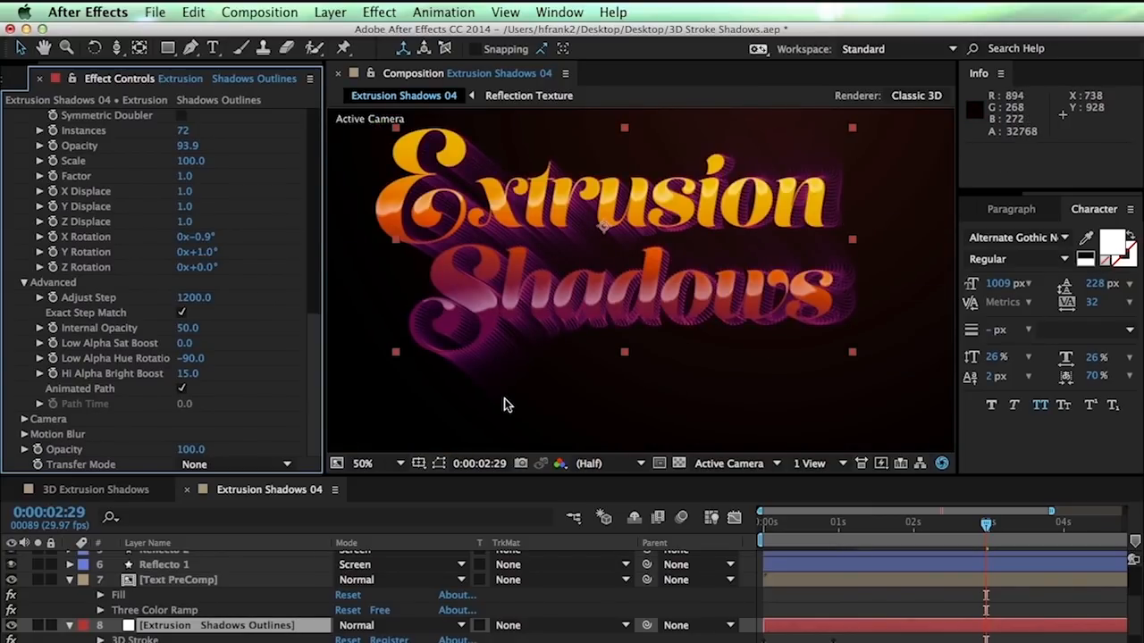
key("super+z")
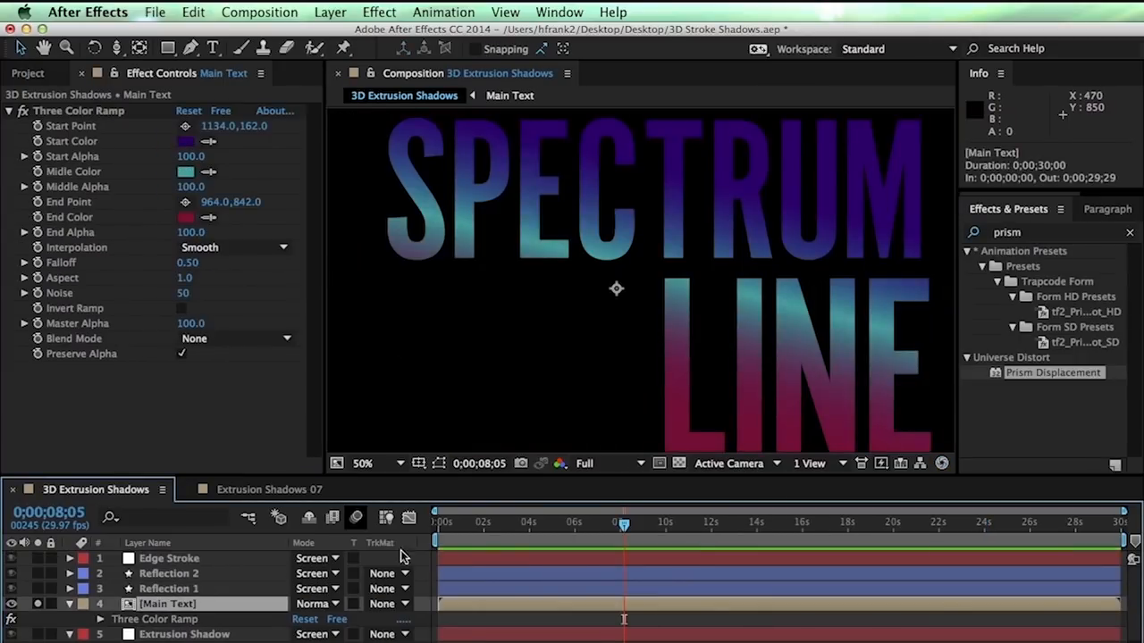
Apply Prism Displacement sourced from 4. Main Text, with Glass Refraction about 1.19 and softening 0.70
left_click(1015, 375)
left_click_drag(1000, 377, 623, 164)
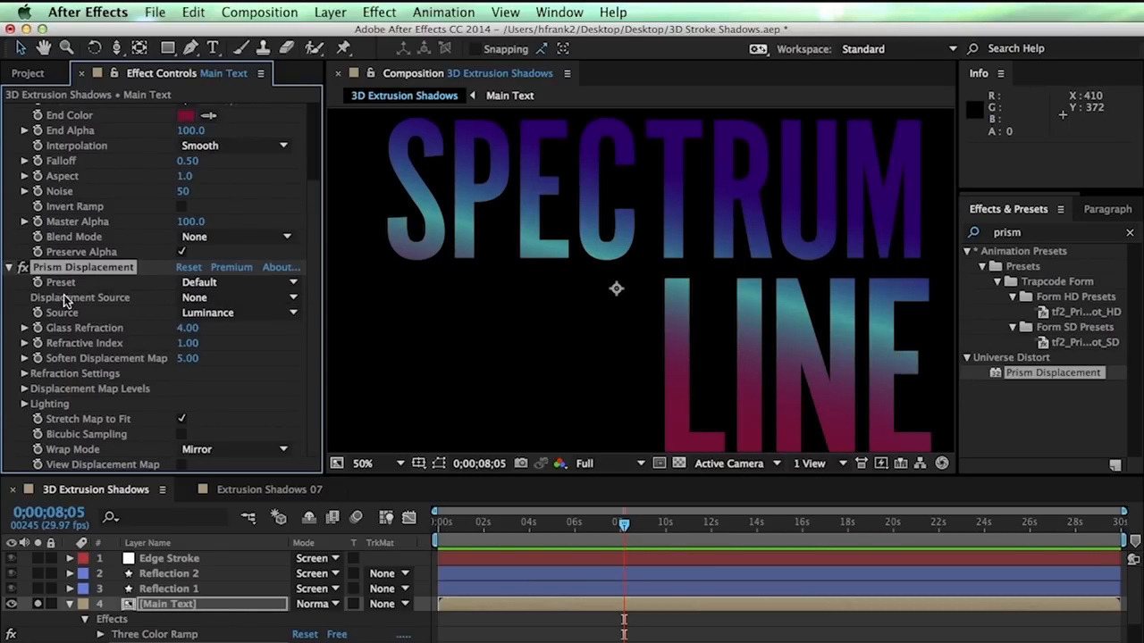
left_click(214, 299)
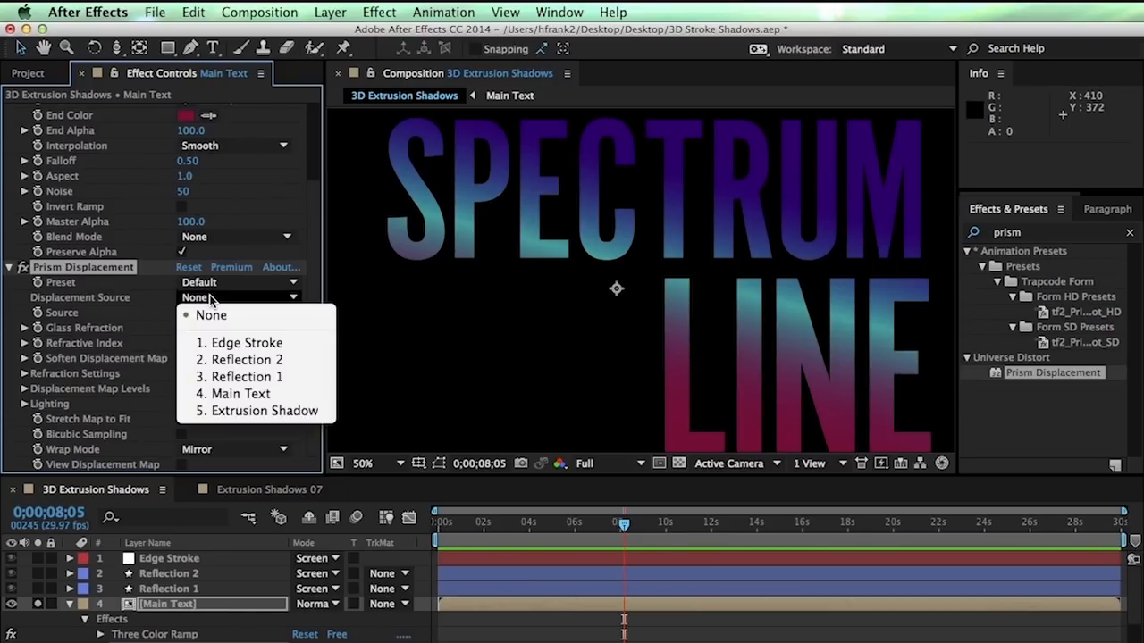
left_click(232, 394)
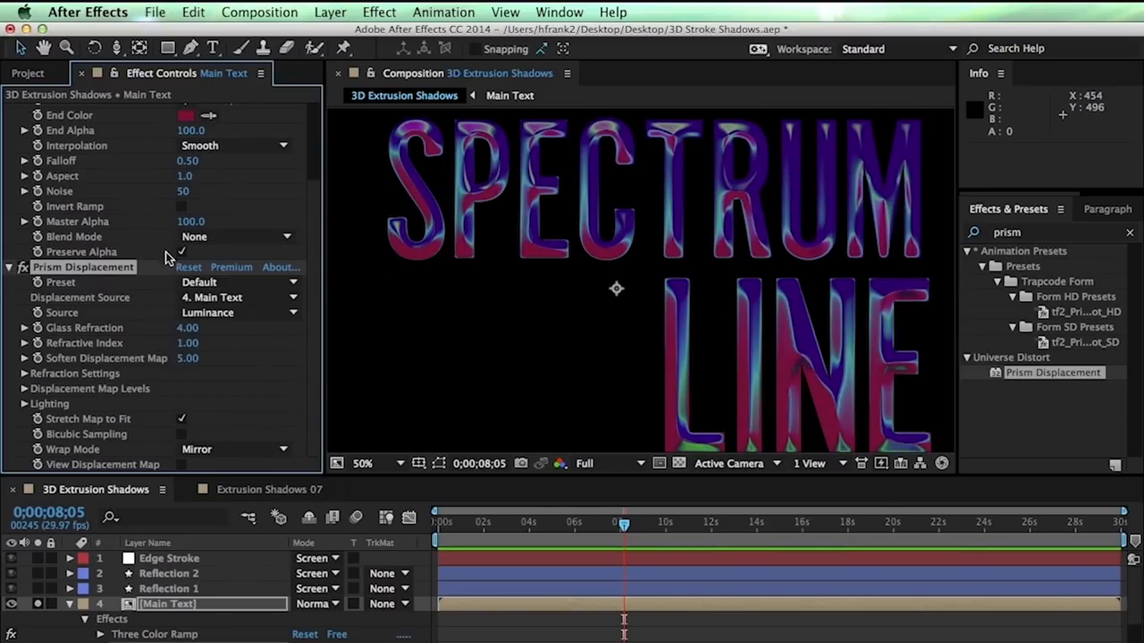
left_click_drag(183, 333, 152, 338)
mouse_move(64, 345)
left_mouse_down()
mouse_move(25, 357)
mouse_move(69, 358)
left_mouse_up()
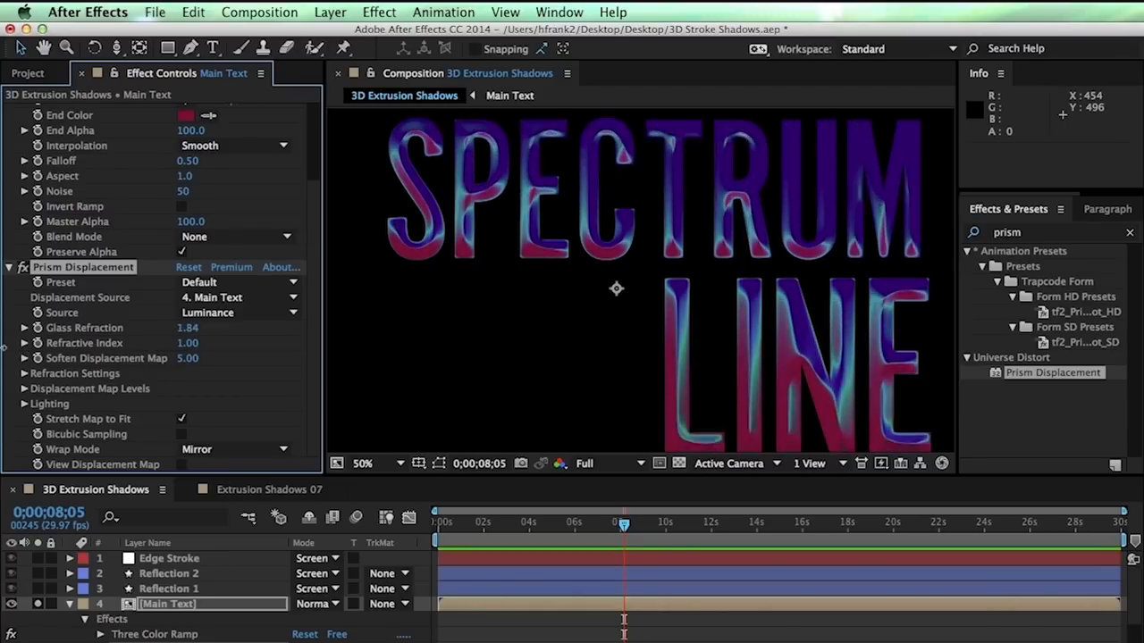
left_click_drag(156, 359, 145, 358)
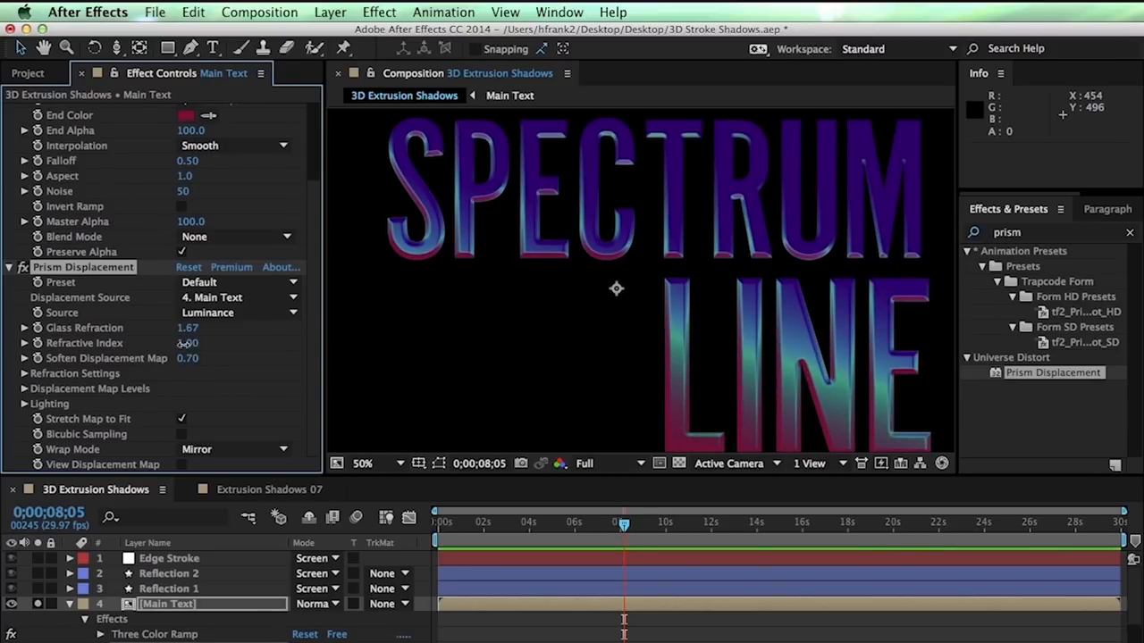
left_click_drag(178, 328, 182, 329)
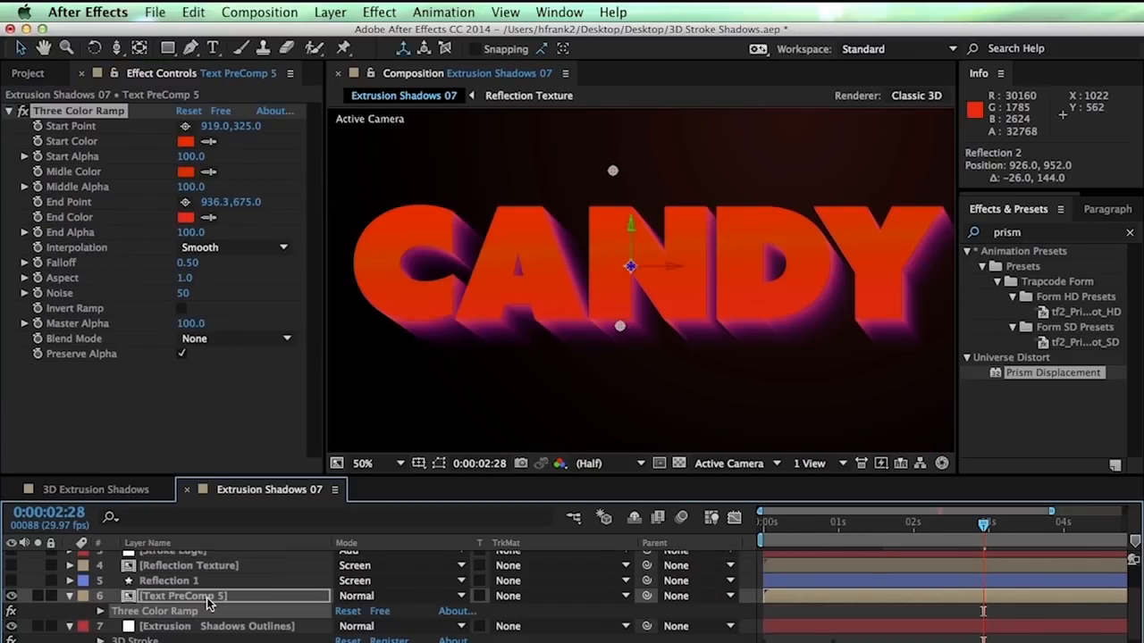
Open the Reflection Texture precomp, look over its parking-garage image, then close it
double_click(243, 566)
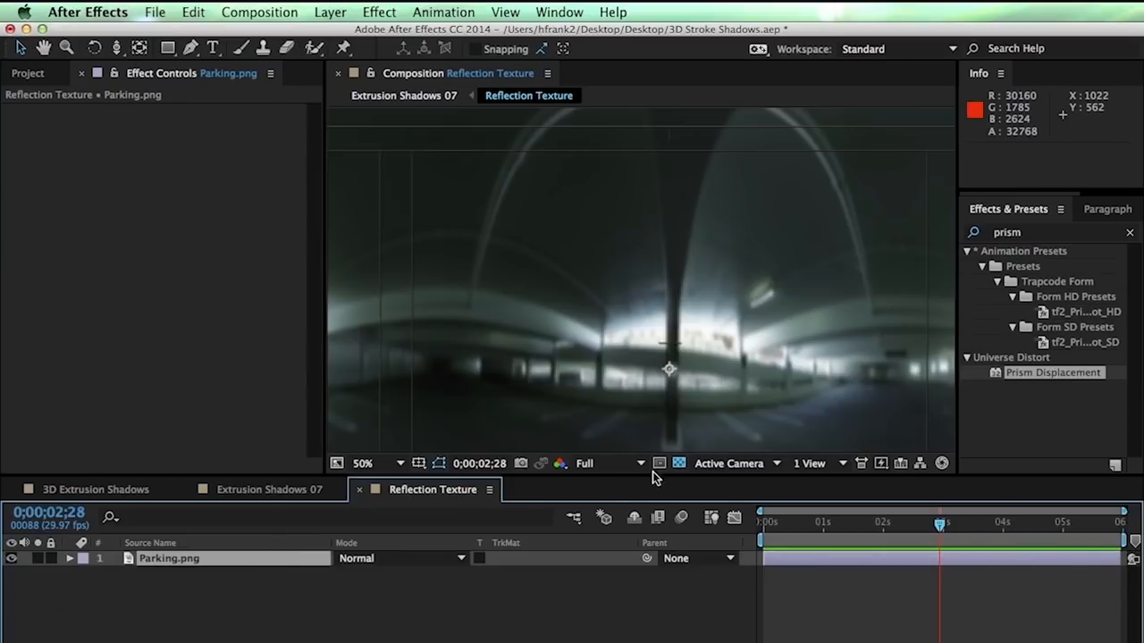
key("space")
left_click_drag(695, 346, 617, 245)
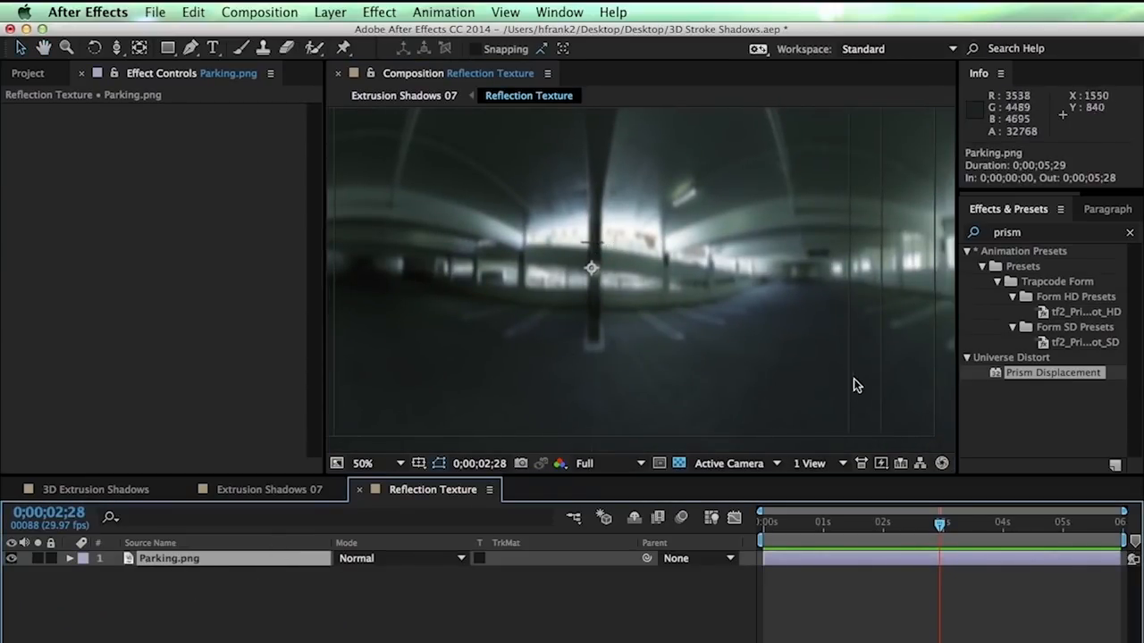
key("space")
left_click_drag(715, 363, 758, 359)
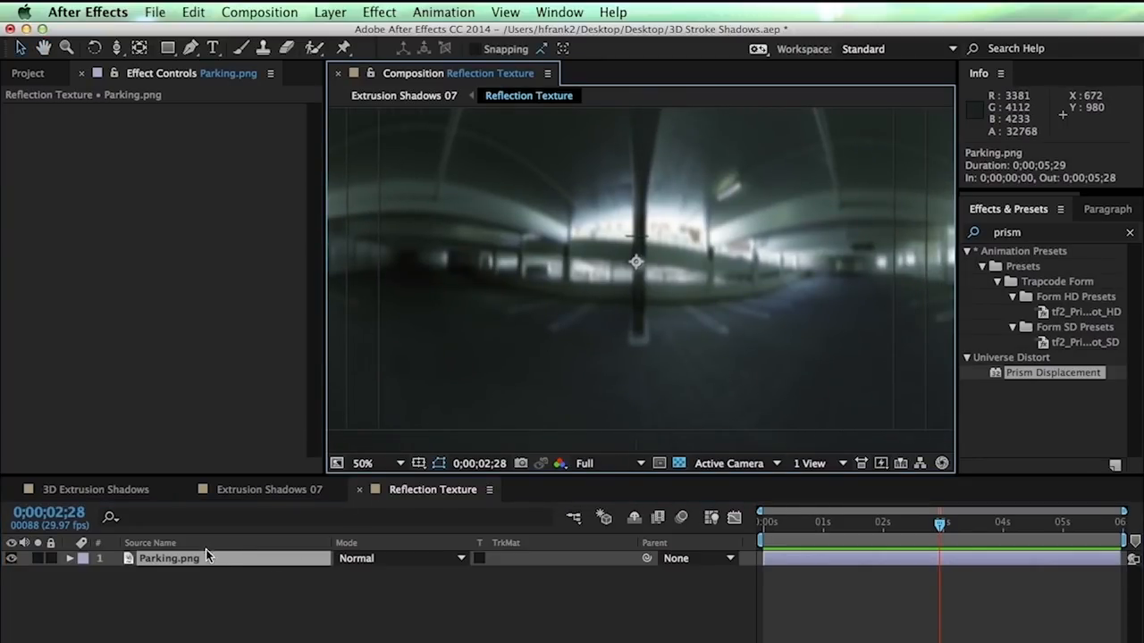
key("space")
left_click_drag(692, 349, 693, 320)
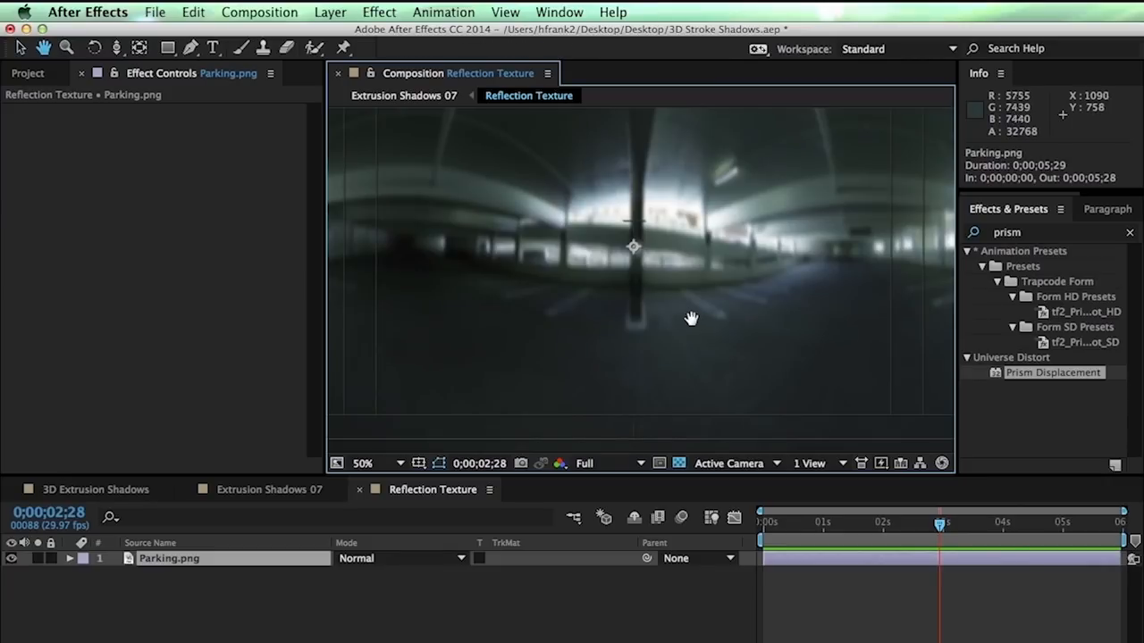
key("super+w")
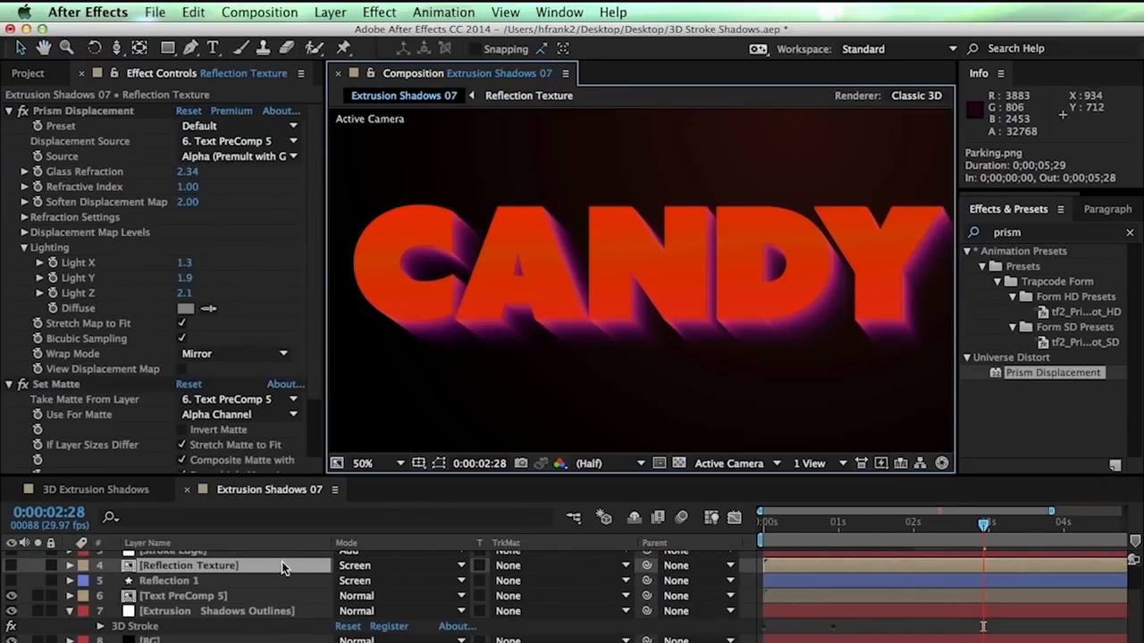
Delete the Prism Displacement, Set Matte and Fast Blur effects from the Reflection Texture layer
left_click(148, 569)
key("e")
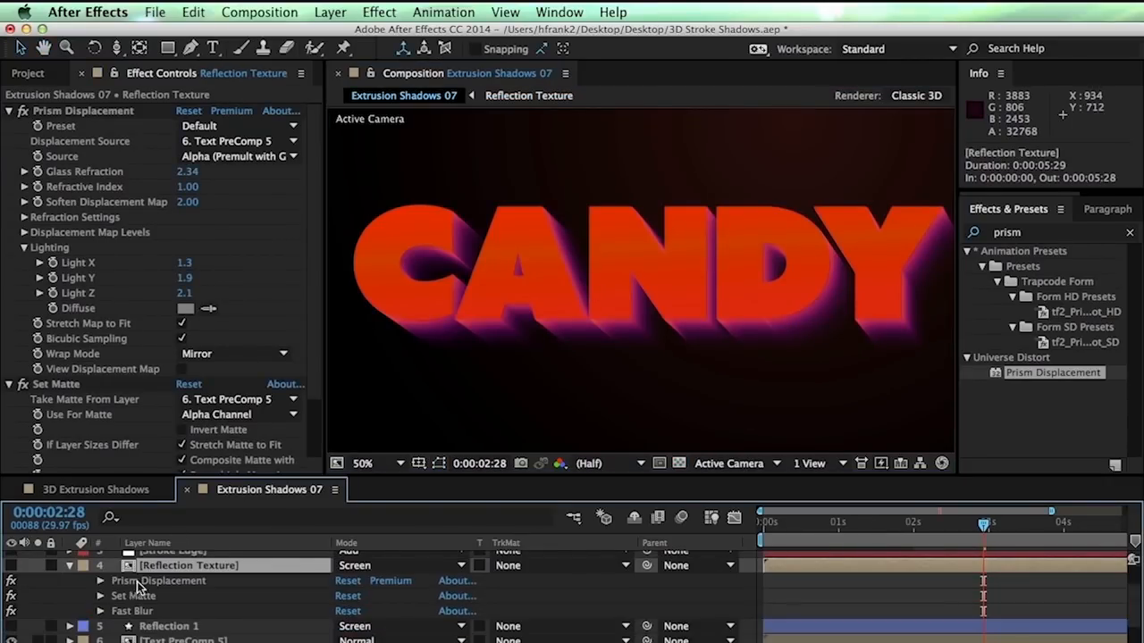
left_click(138, 584)
left_click(137, 614, "shift")
key("equal")
key("Delete")
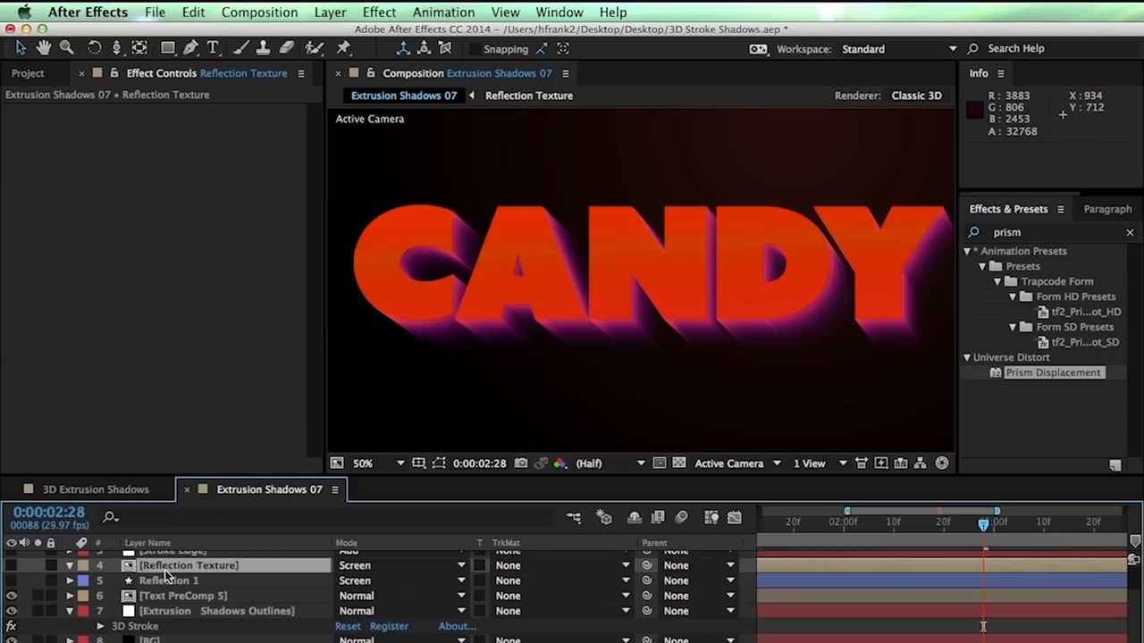
Make Reflection Texture visible and solo it together with Text PreComp 5
left_click(11, 565)
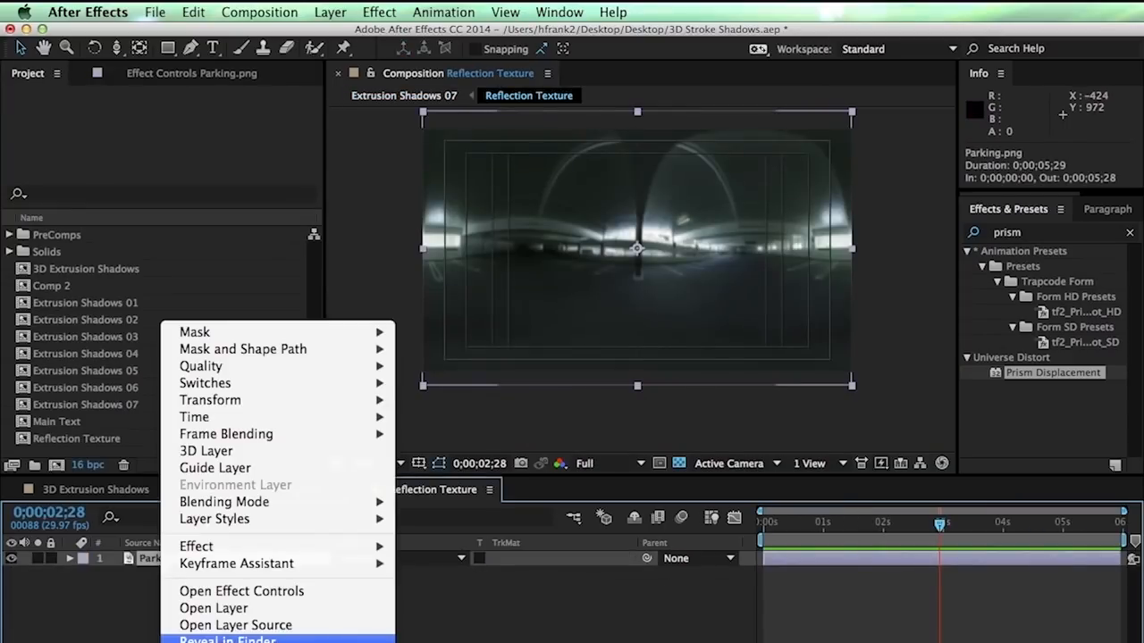
left_click(251, 642)
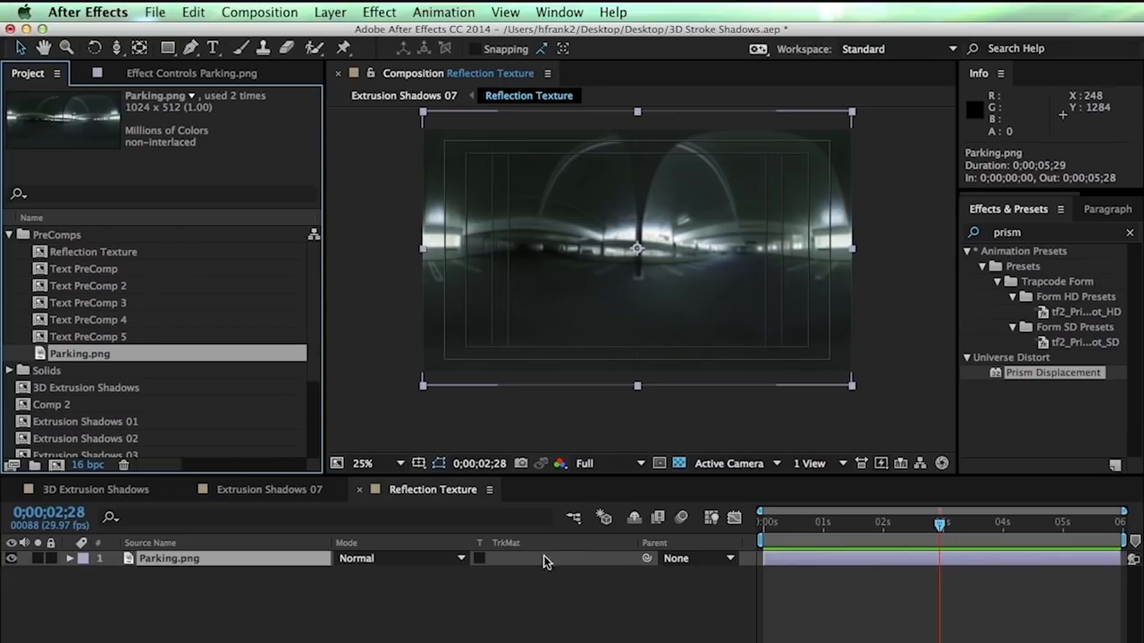
left_click(548, 590)
key("super+w")
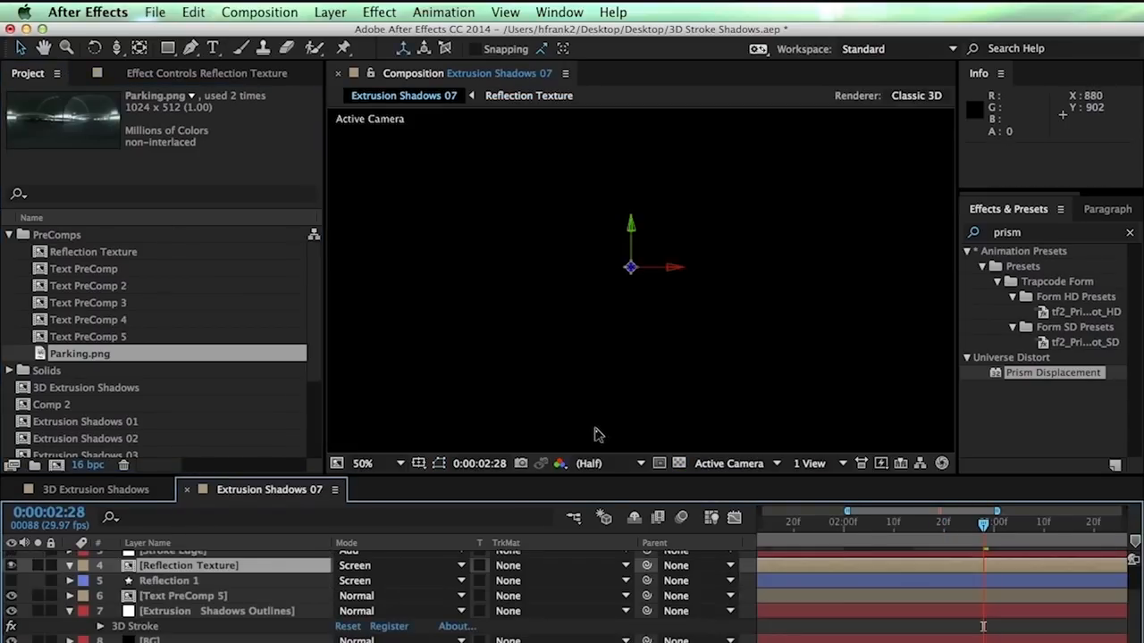
key("F4")
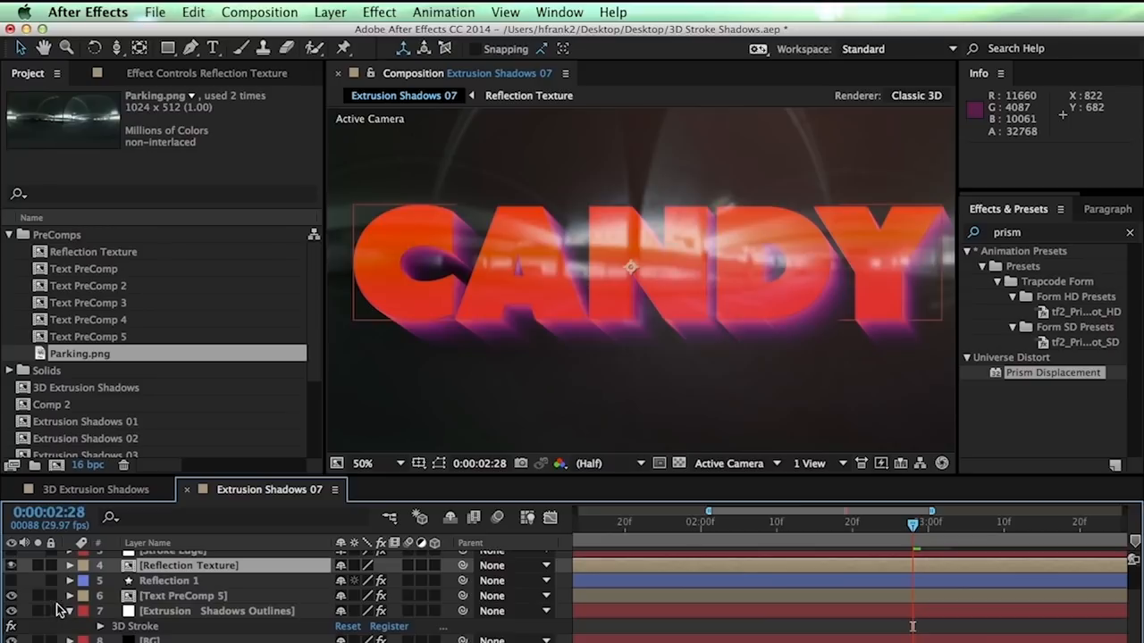
left_click(37, 595)
left_click(38, 566)
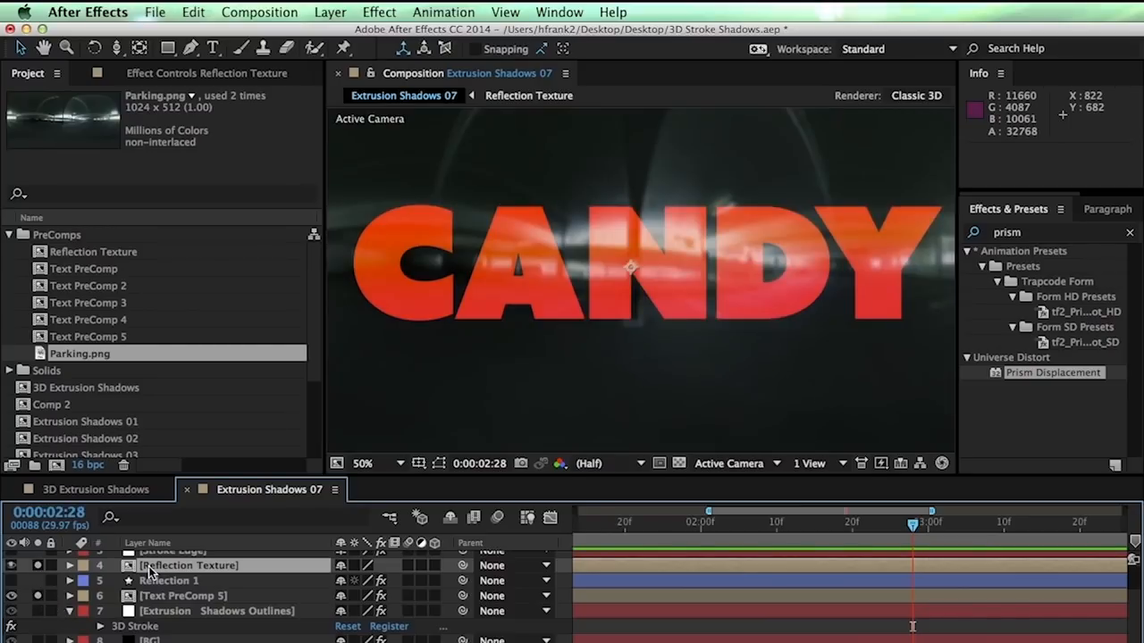
Apply Prism Displacement to Reflection Texture, using Text PreComp 5's alpha as the displacement source
left_click_drag(1003, 373, 242, 601)
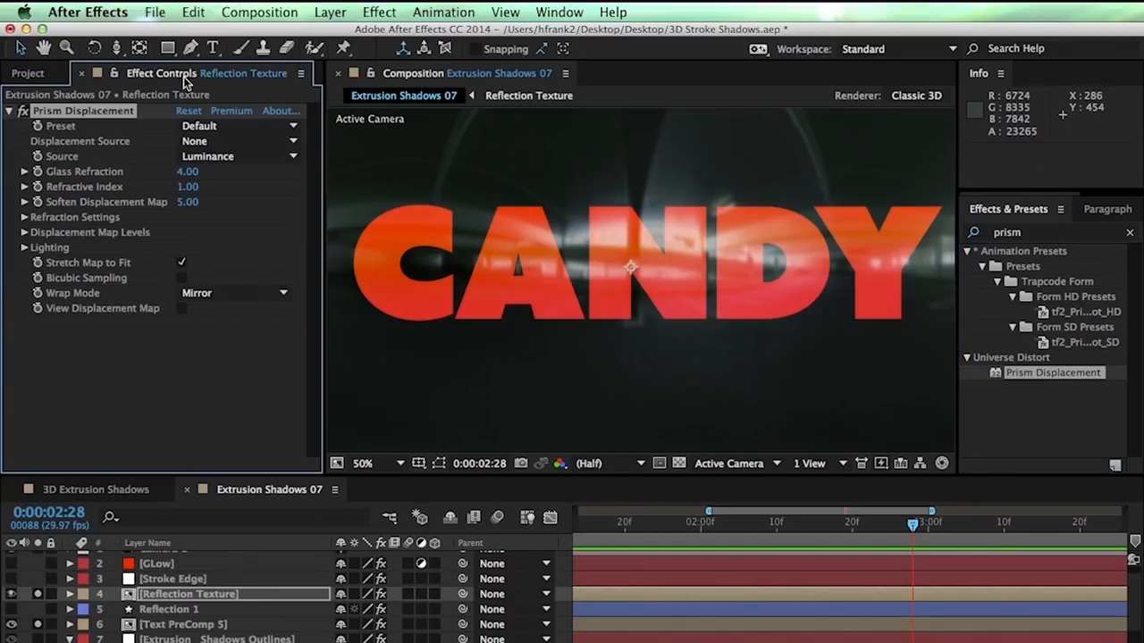
left_click(205, 142)
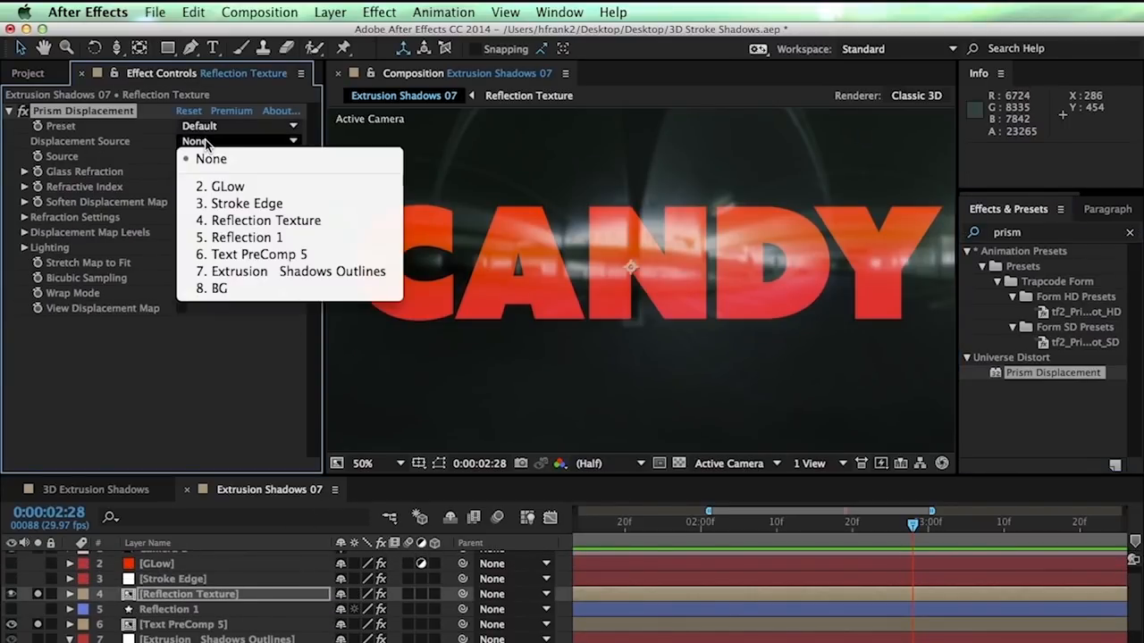
left_click(265, 259)
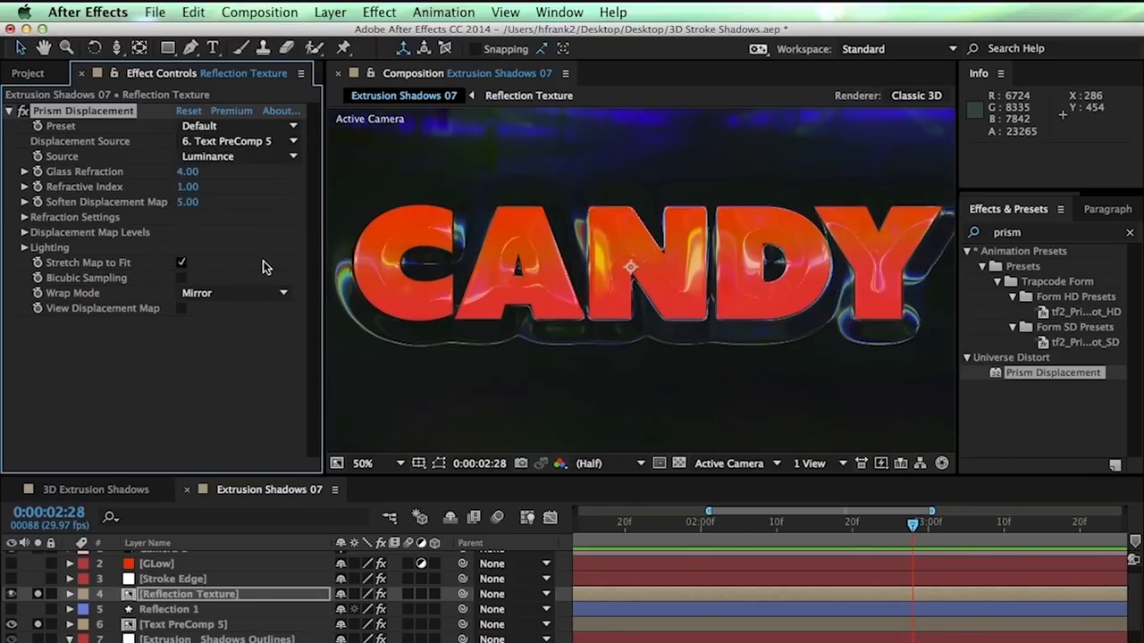
left_click(205, 157)
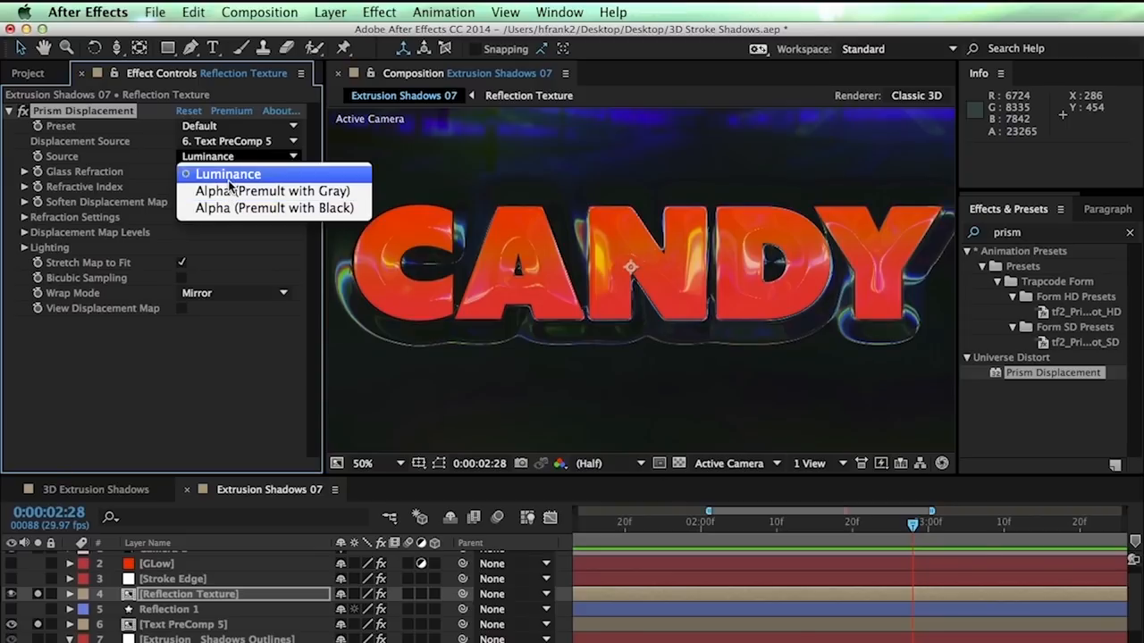
left_click(223, 188)
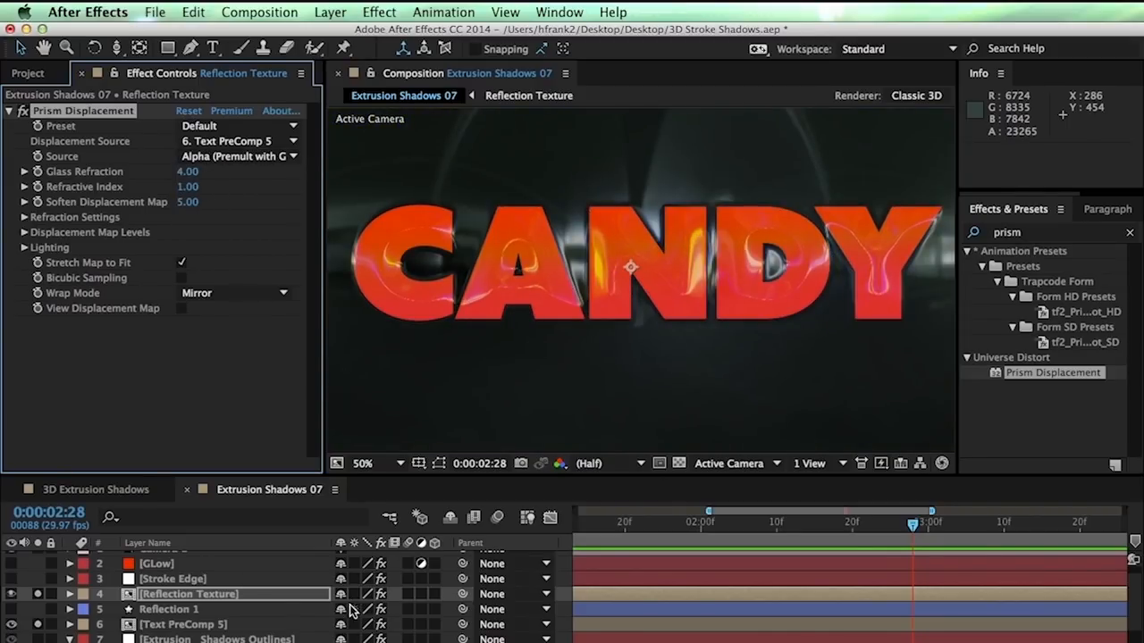
Set the Reflection Texture layer to 100% opacity in Normal blend mode
key("t")
left_click_drag(350, 613, 376, 613)
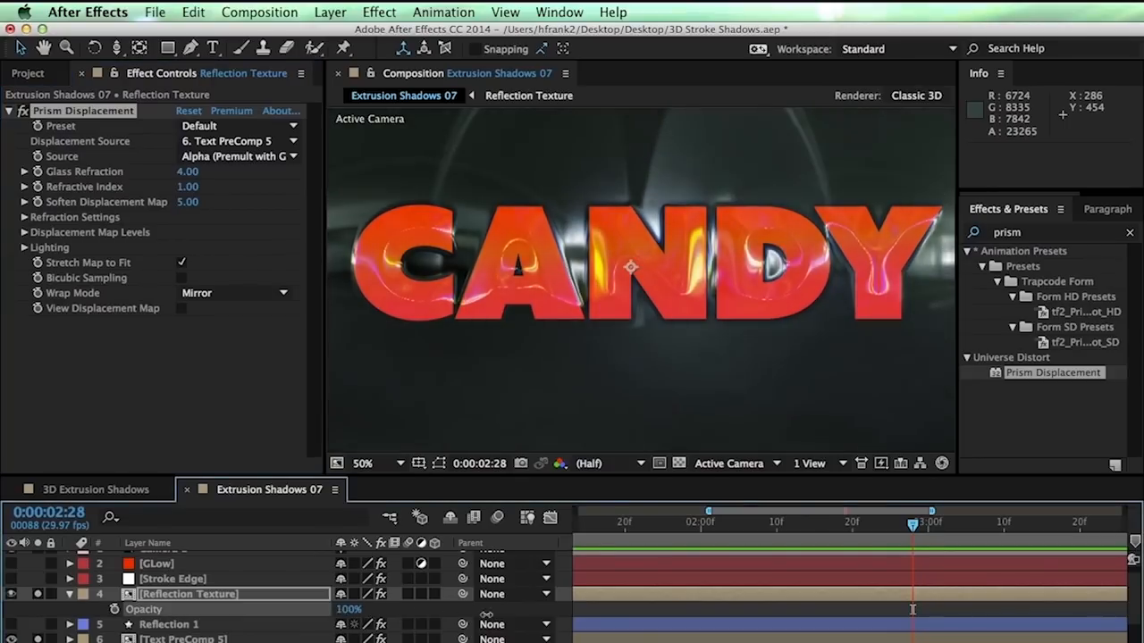
key("F4")
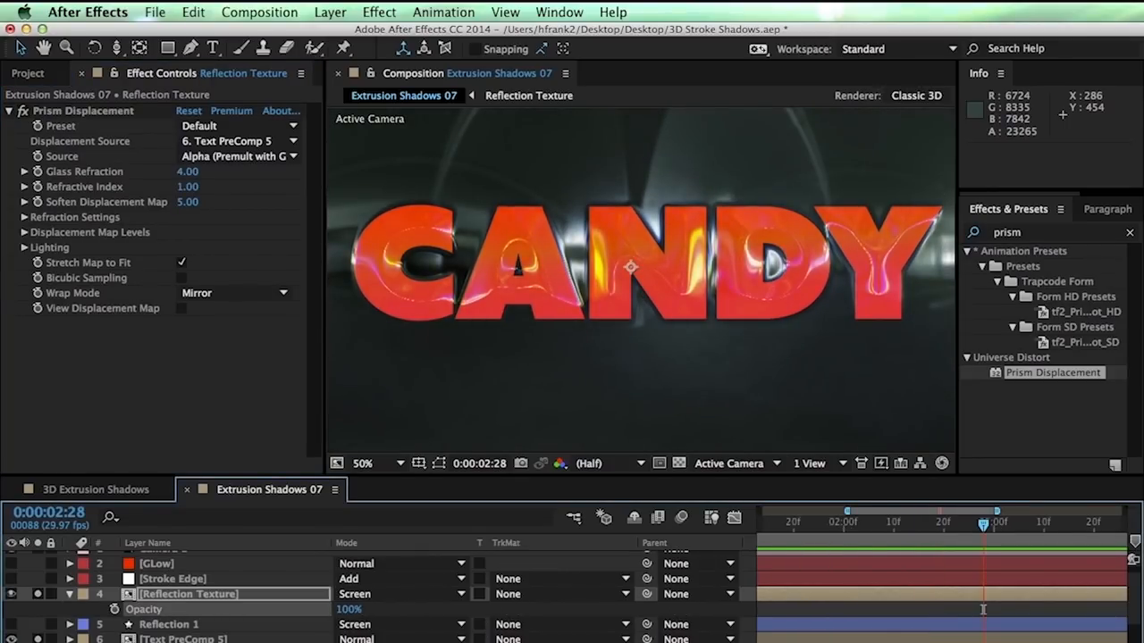
left_click(402, 594)
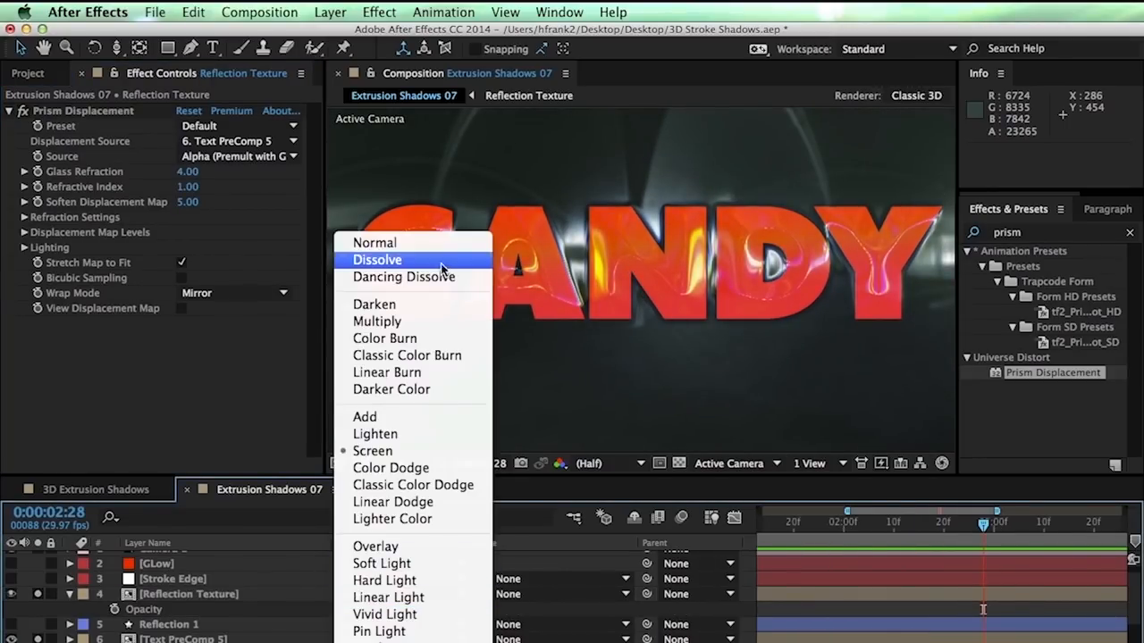
left_click(434, 243)
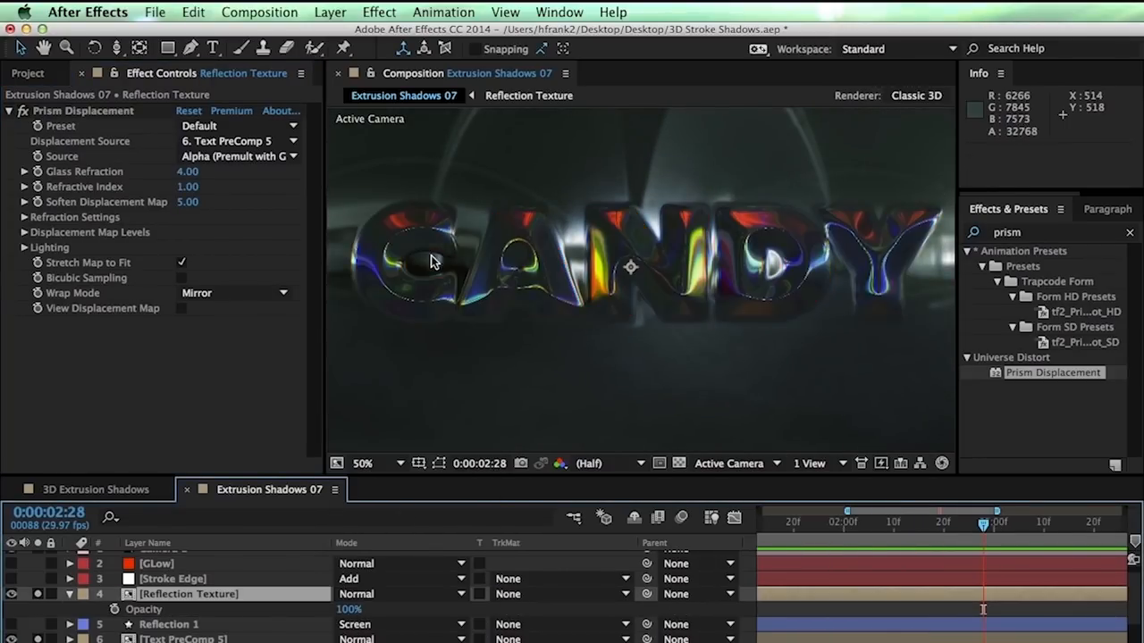
Lower Prism Displacement's Soften to 1.80 and Glass Refraction to 0.62, then search effects for 'matte'
left_click(172, 597)
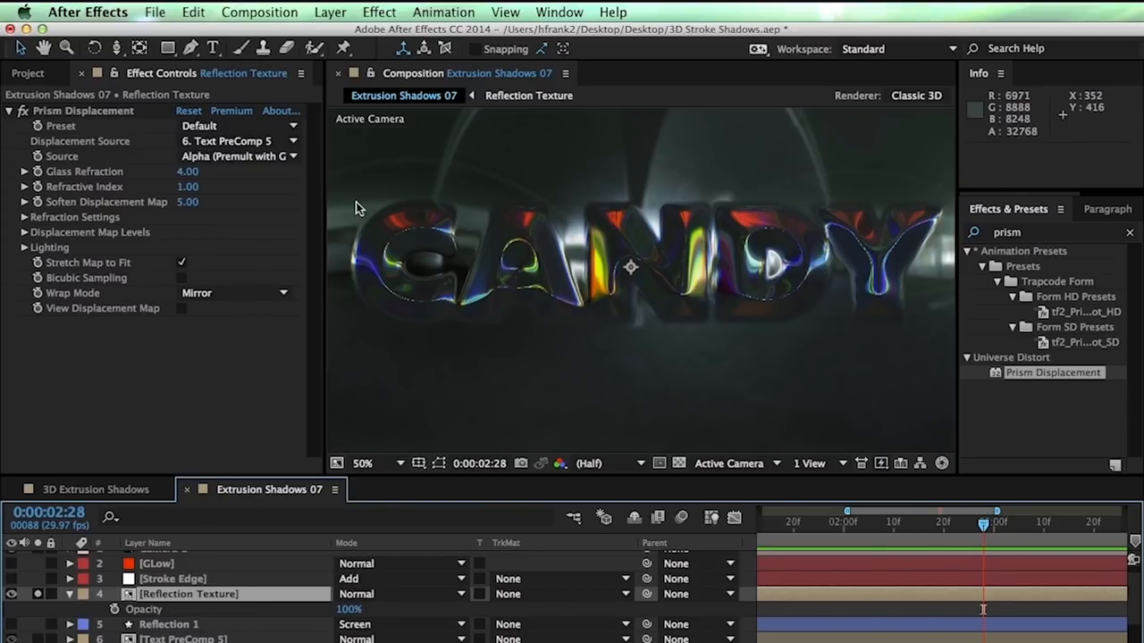
left_click(185, 202)
left_click_drag(185, 202, 158, 204)
left_click_drag(186, 172, 74, 355)
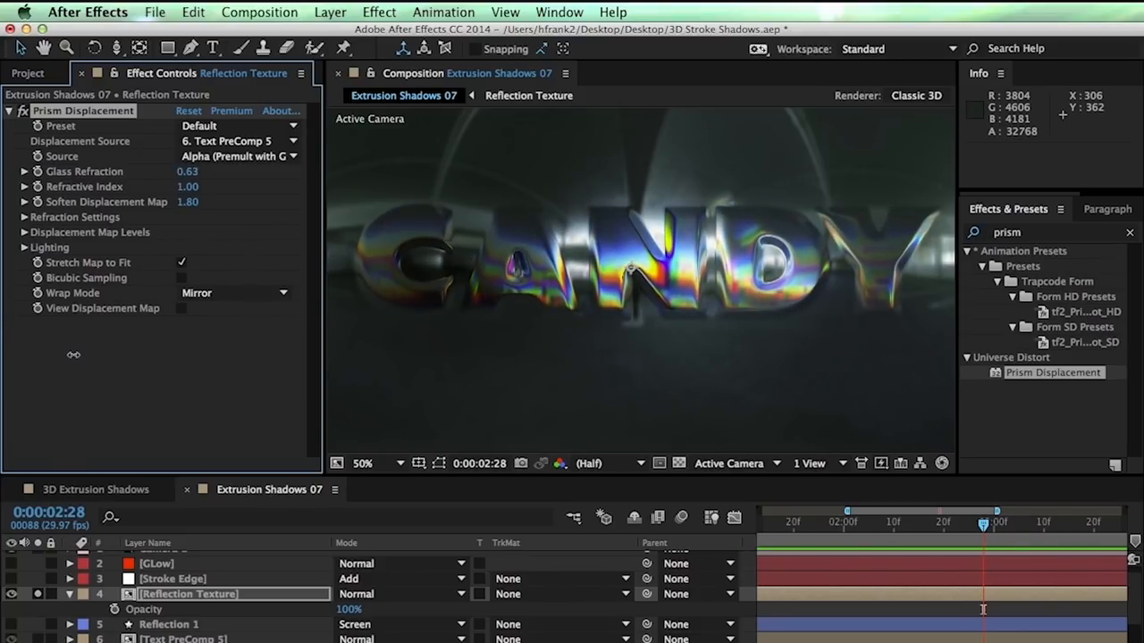
left_click(1008, 232)
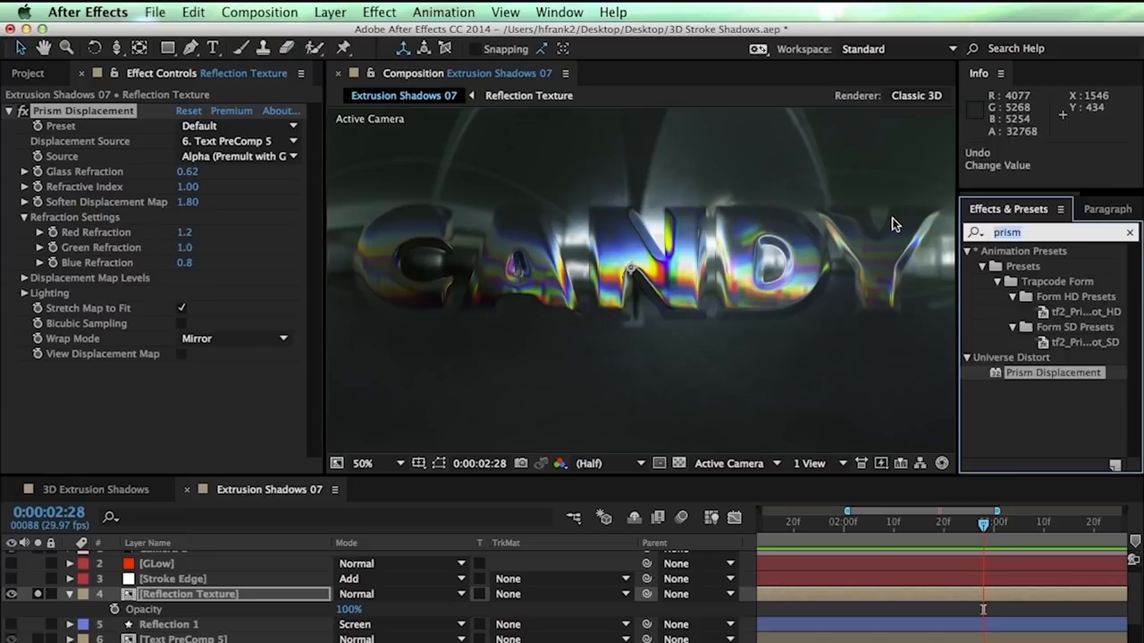
type("matte")
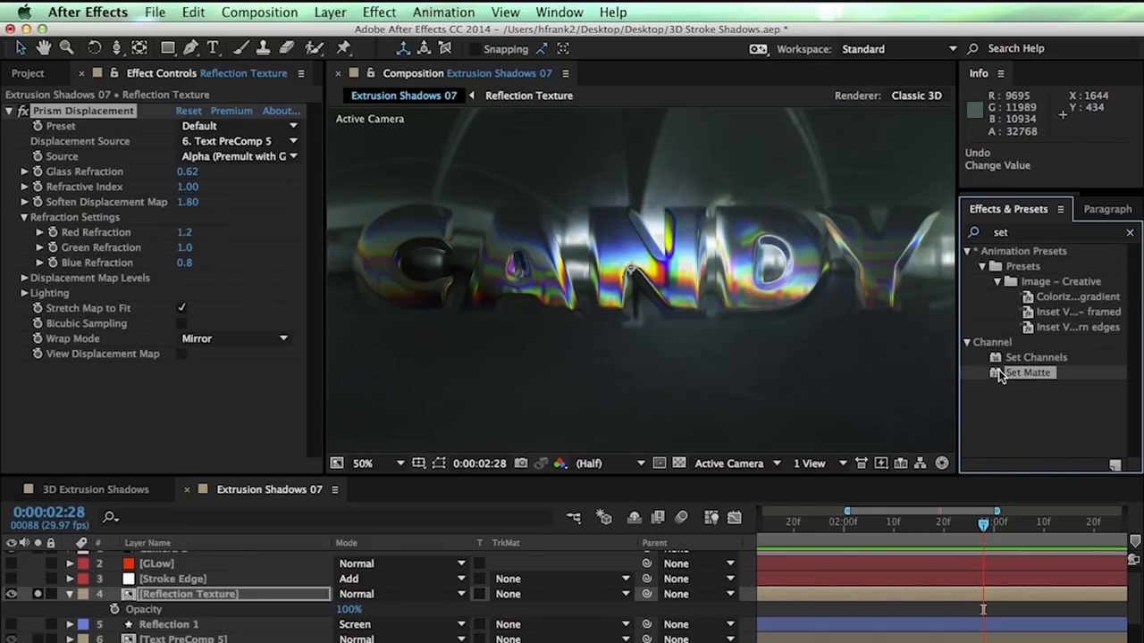
Apply Set Matte from Text PreComp 5 to Reflection Texture and blend it in Screen mode
left_click_drag(1027, 372, 164, 371)
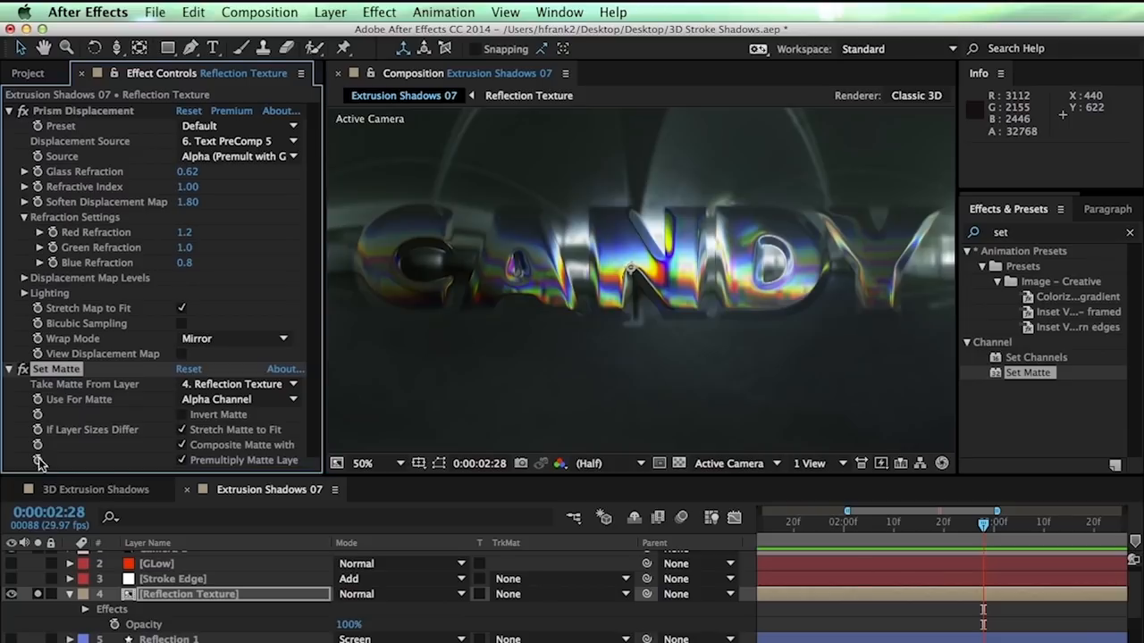
left_click(209, 386)
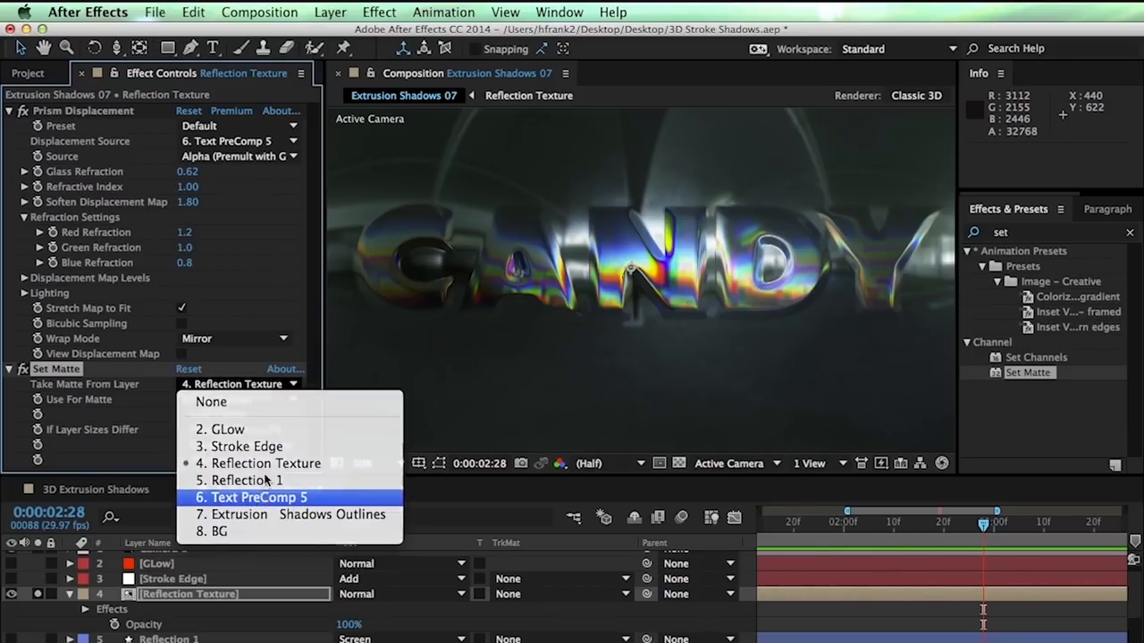
left_click(259, 497)
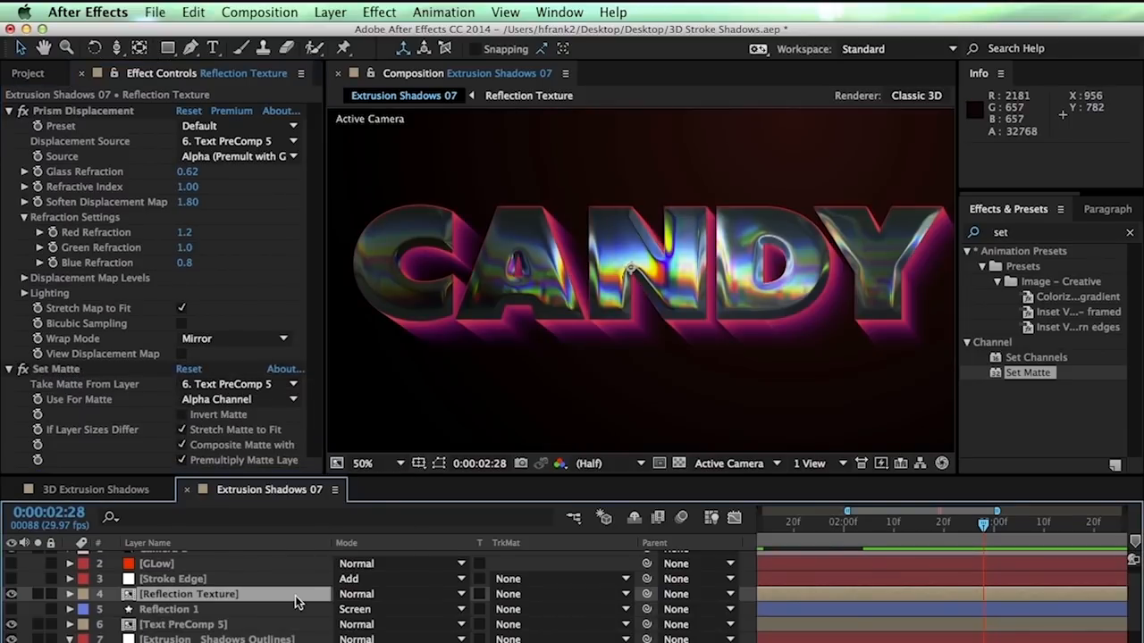
left_click(297, 604)
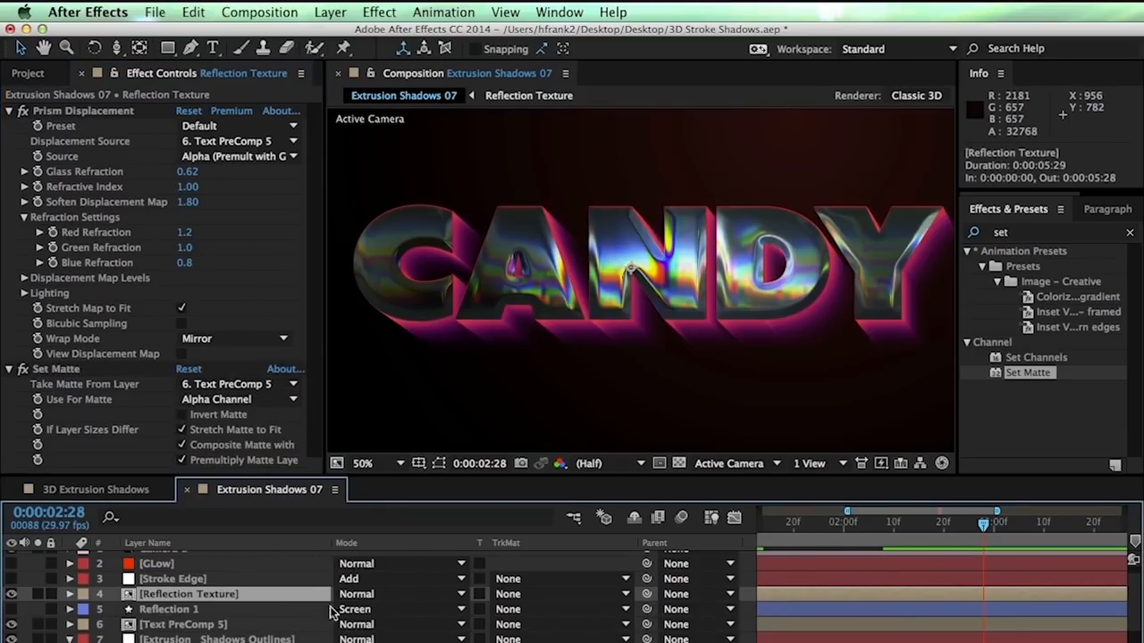
left_click(404, 594)
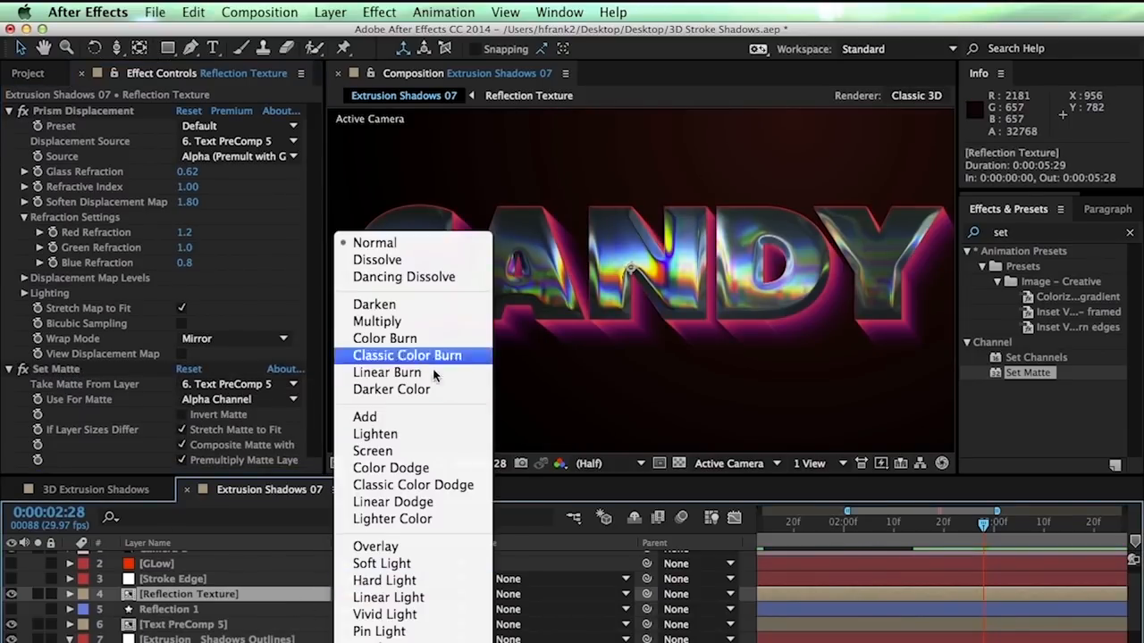
left_click(425, 451)
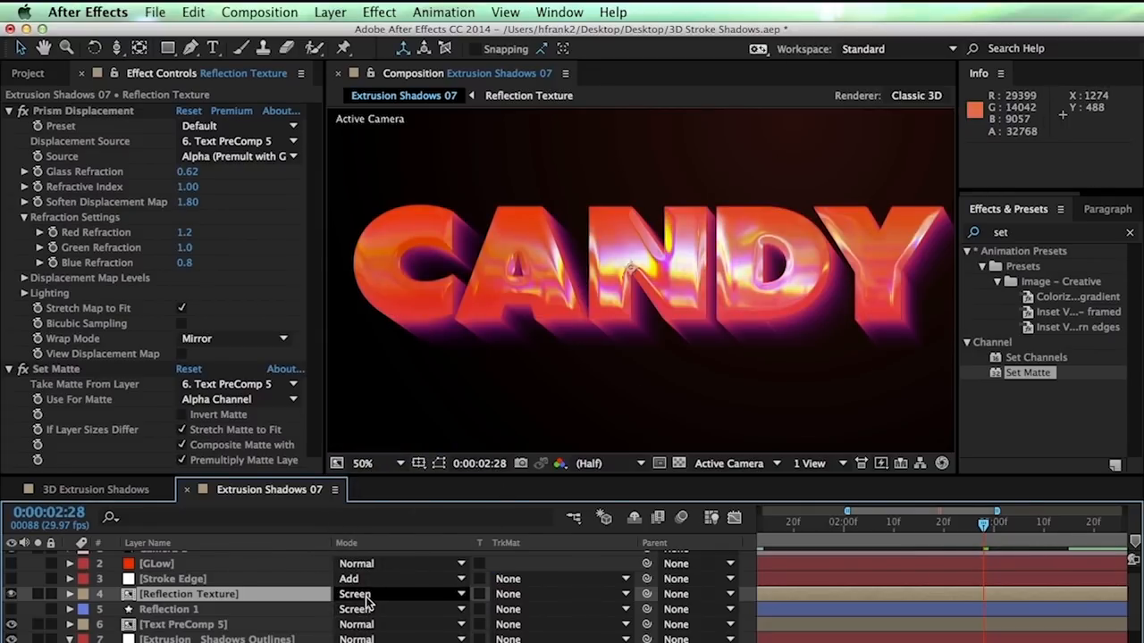
Check the reflection's opacity, then show Reflection 1 and move its highlights up over CANDY
key("t")
left_click_drag(342, 608, 893, 562)
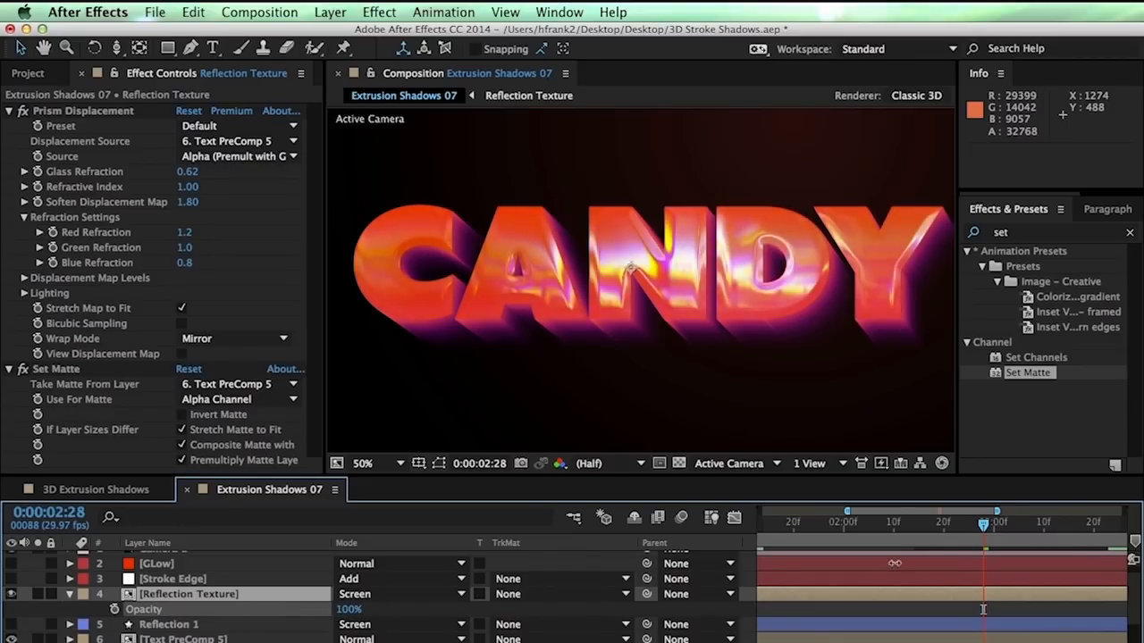
left_click(165, 596)
key("t")
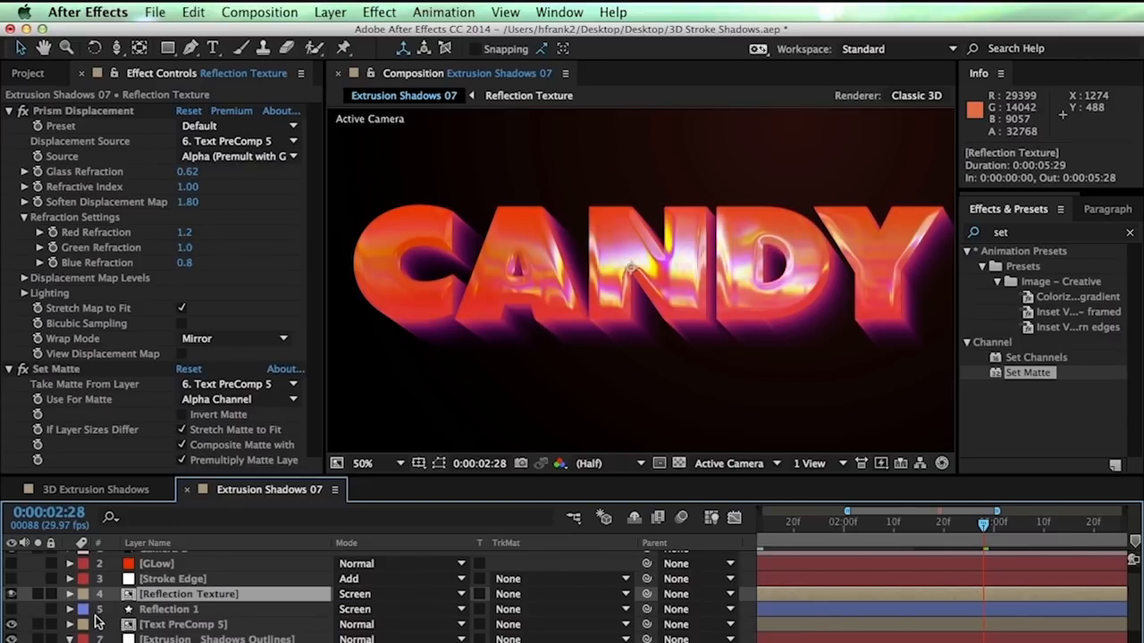
left_click(11, 609)
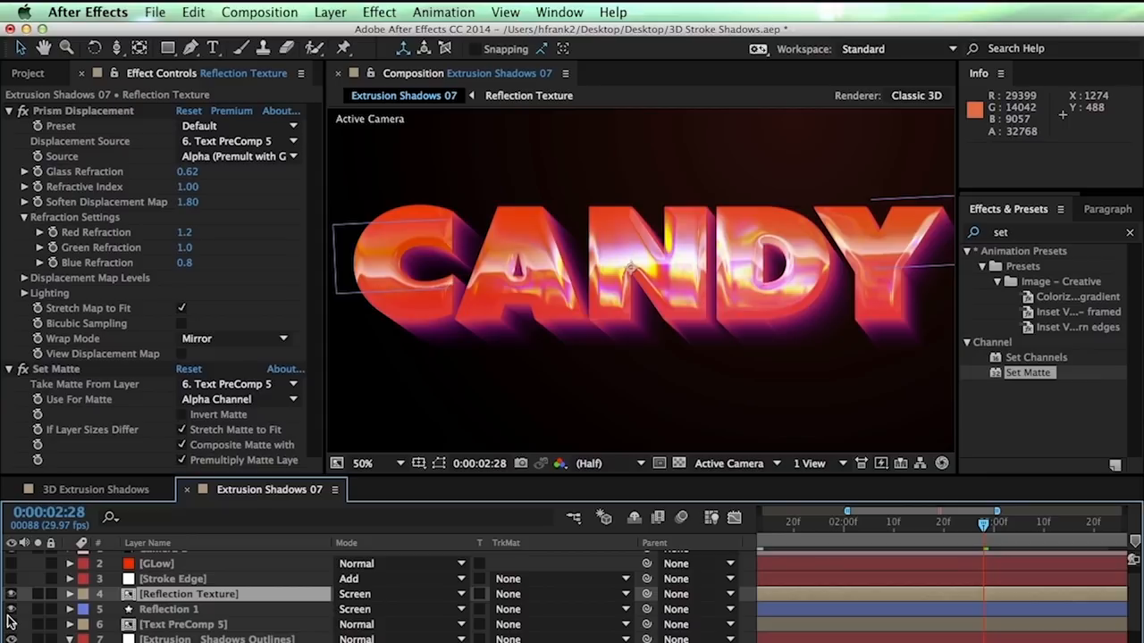
left_click(172, 612)
left_click_drag(548, 232, 552, 200)
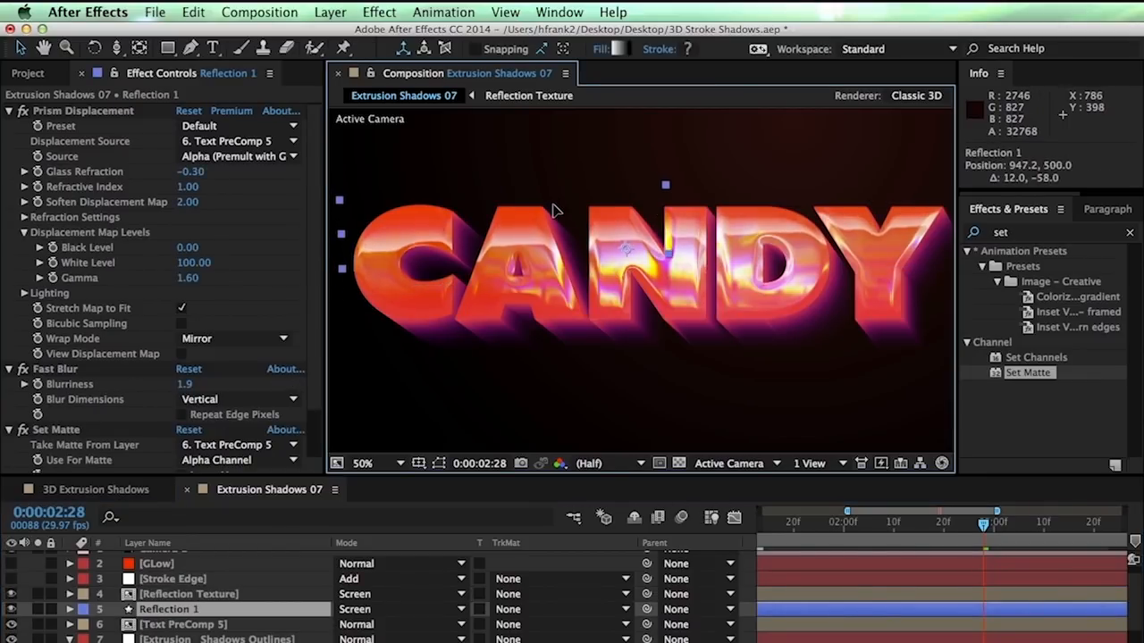
left_click(386, 239)
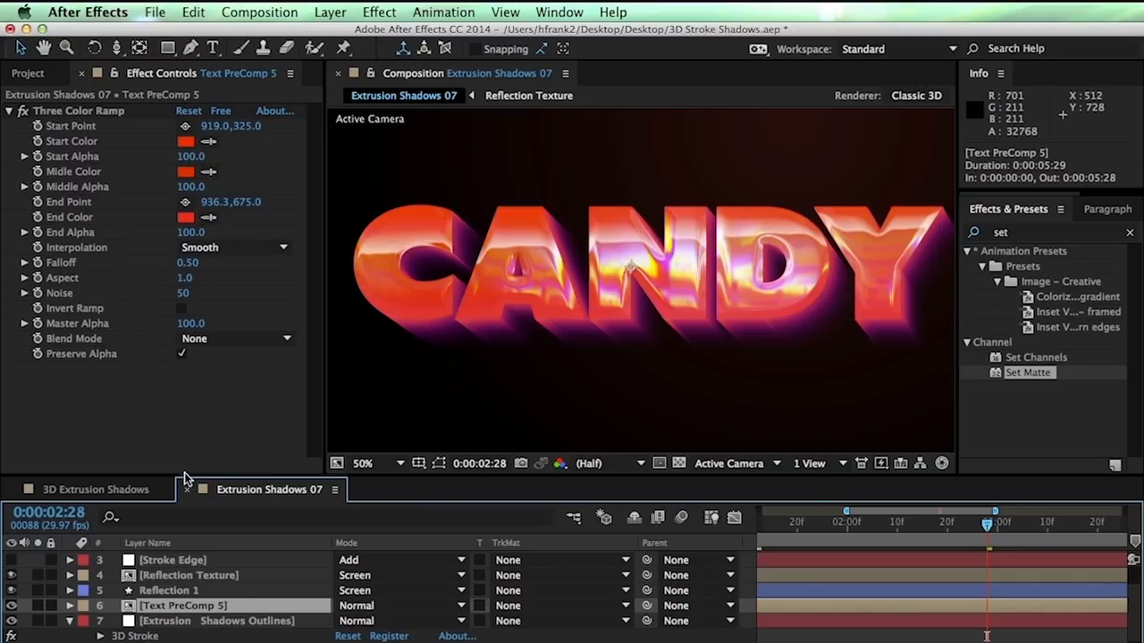
Add an Inner Shadow layer style to Text PreComp 5 with Size 19.7 and Distance 4.6
key("grave")
key("grave")
key("grave")
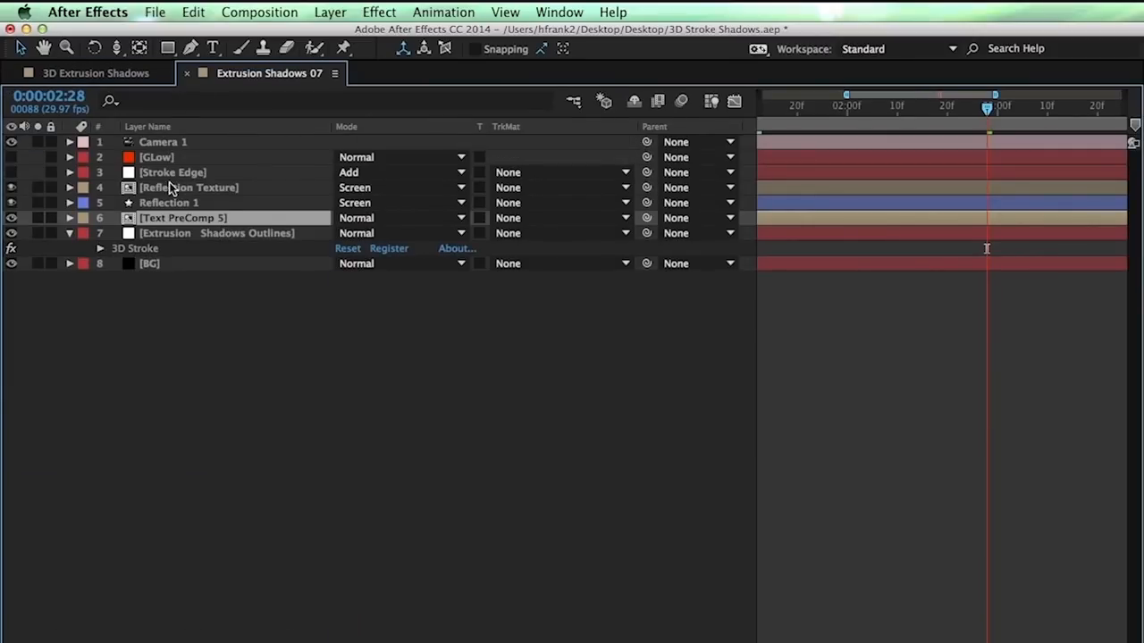
right_click(180, 222)
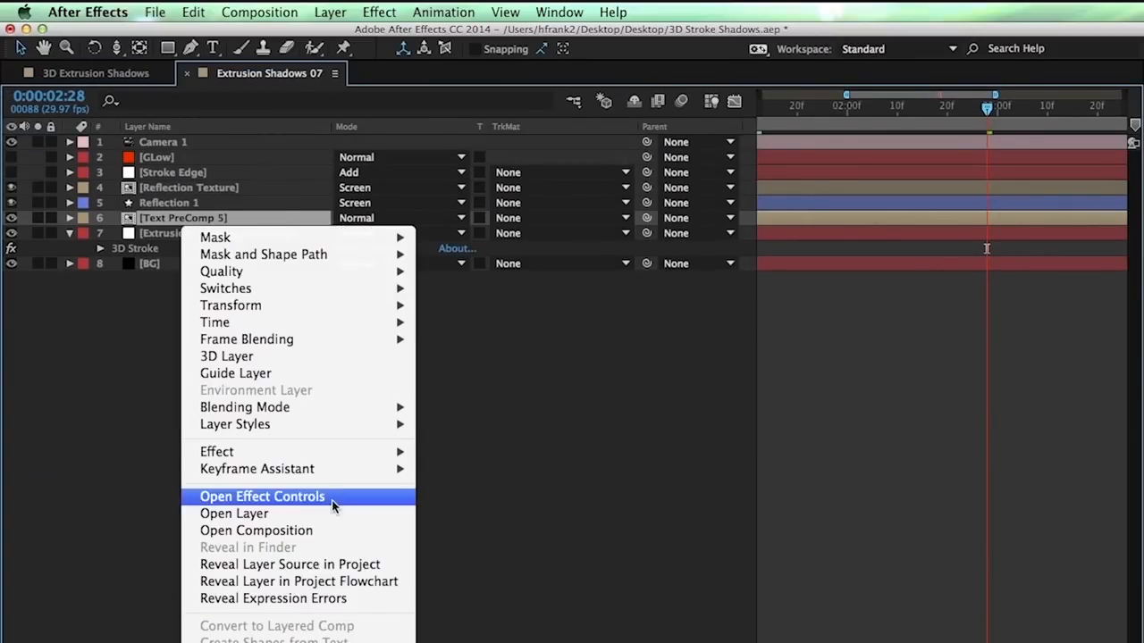
mouse_move(382, 431)
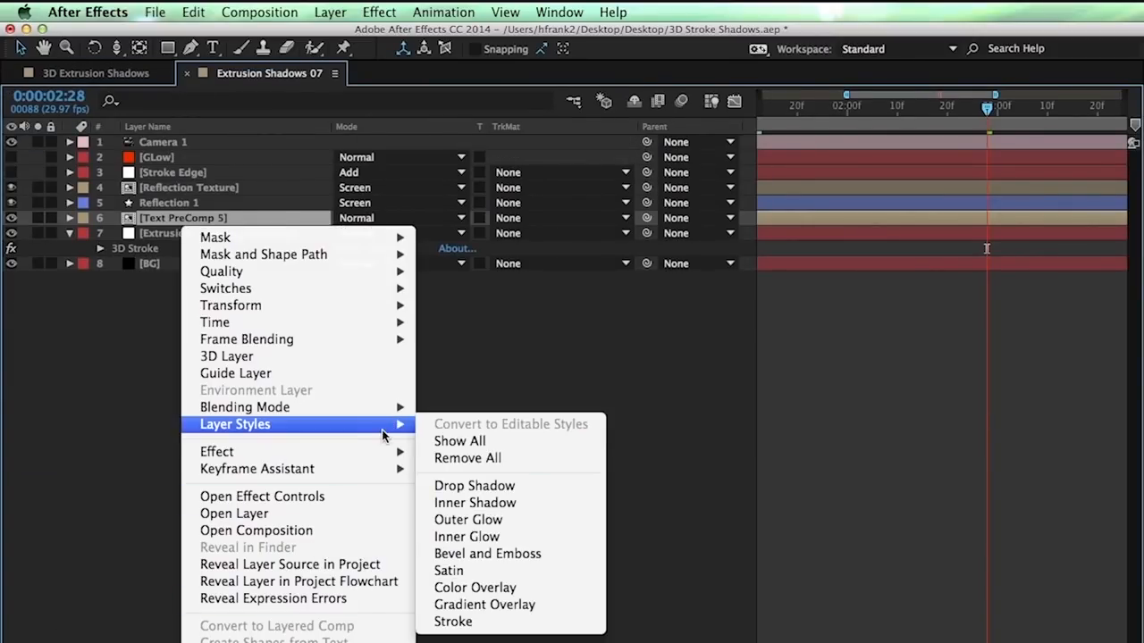
left_click(523, 506)
key("grave")
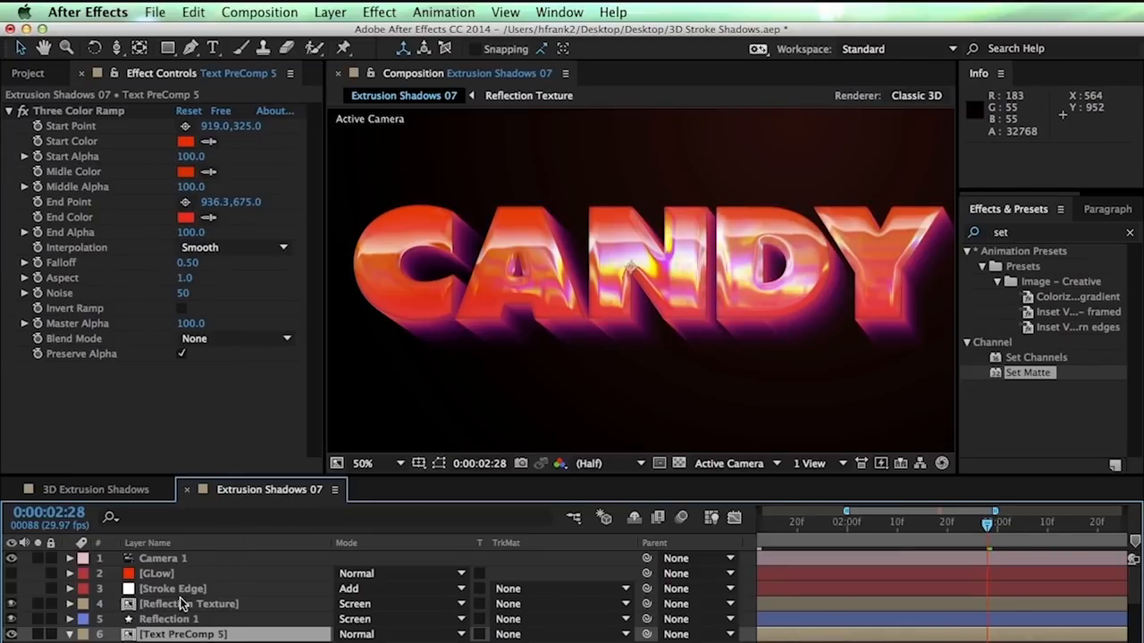
scroll(179, 605, "down", 10)
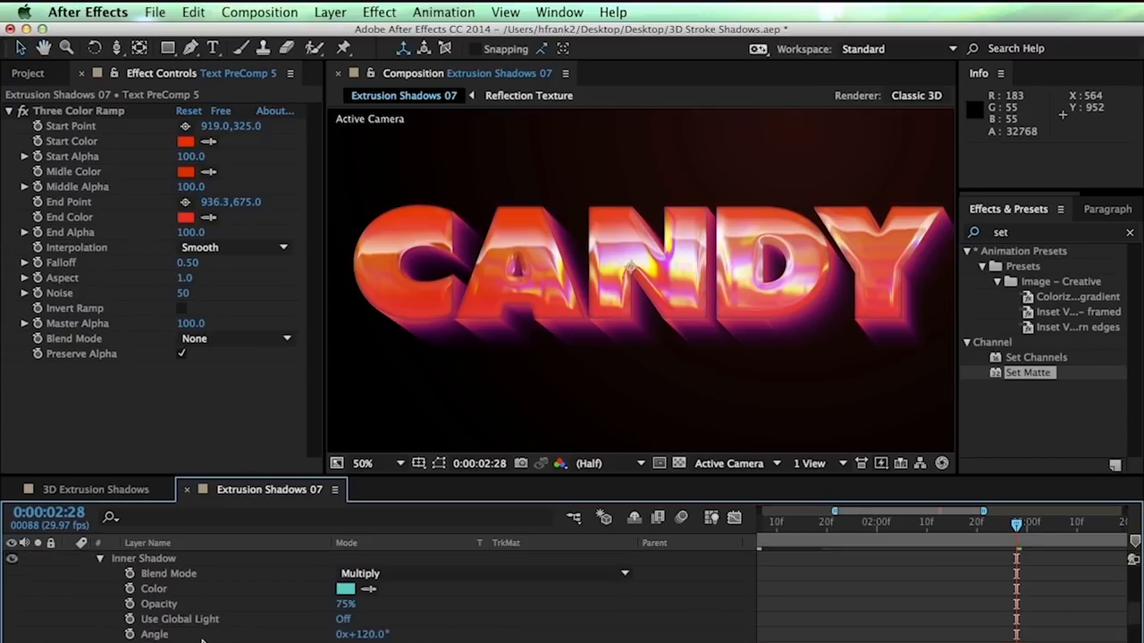
scroll(202, 625, "down", 5)
left_click_drag(344, 613, 398, 611)
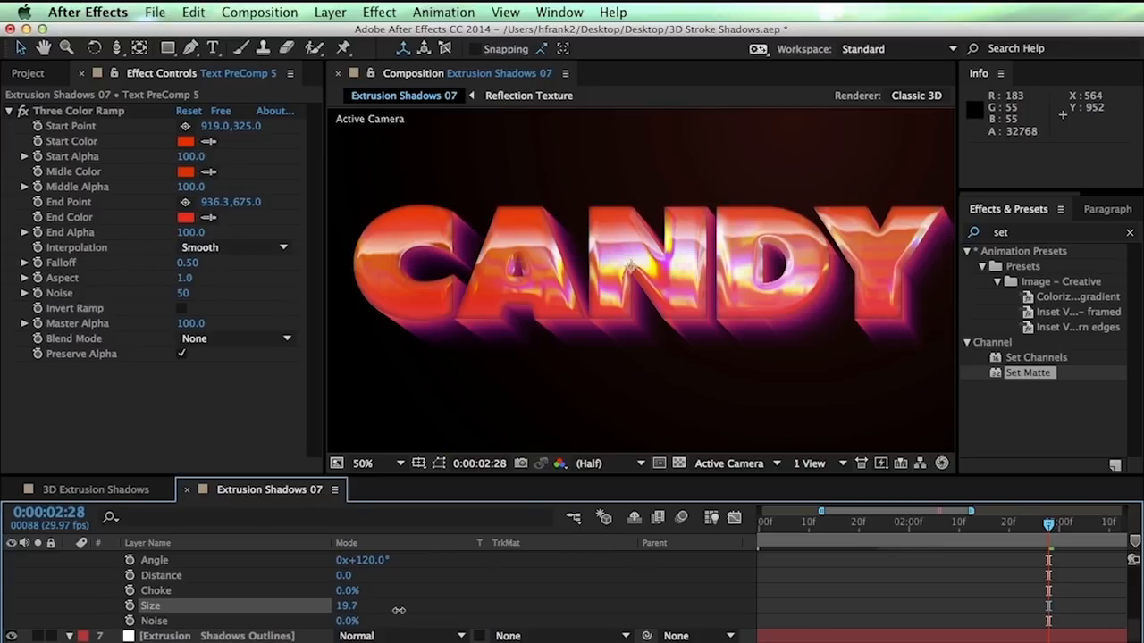
left_click_drag(345, 576, 393, 587)
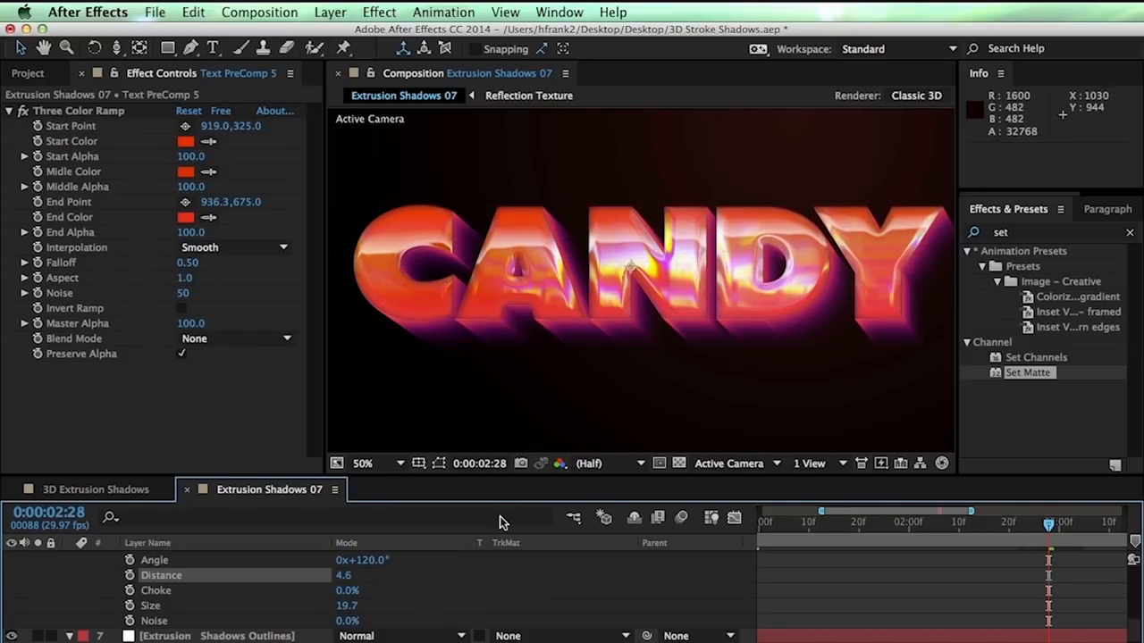
scroll(439, 597, "up", 3)
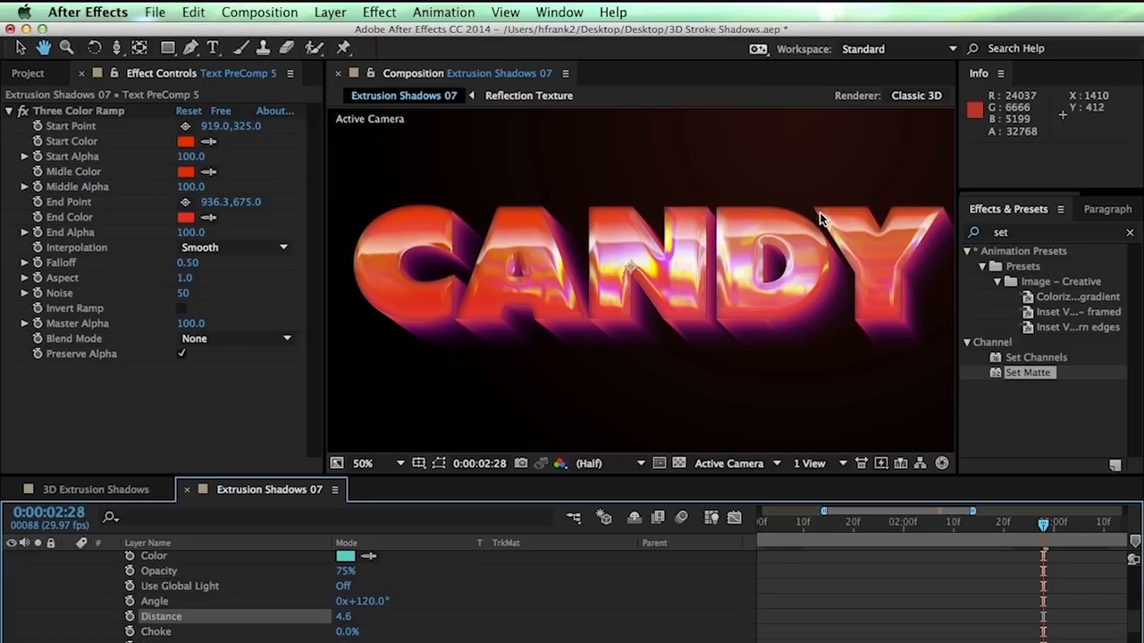
scroll(452, 581, "up", 2)
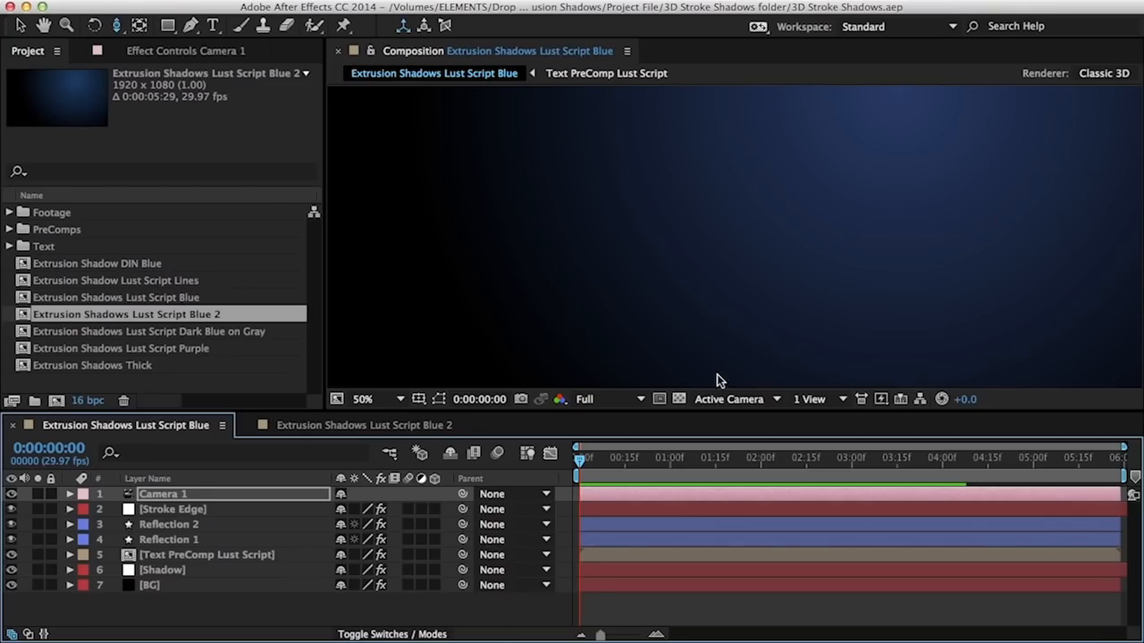
Preview the Lust Script Blue animation and scrub to 0:00:01:09
key("space")
key("v")
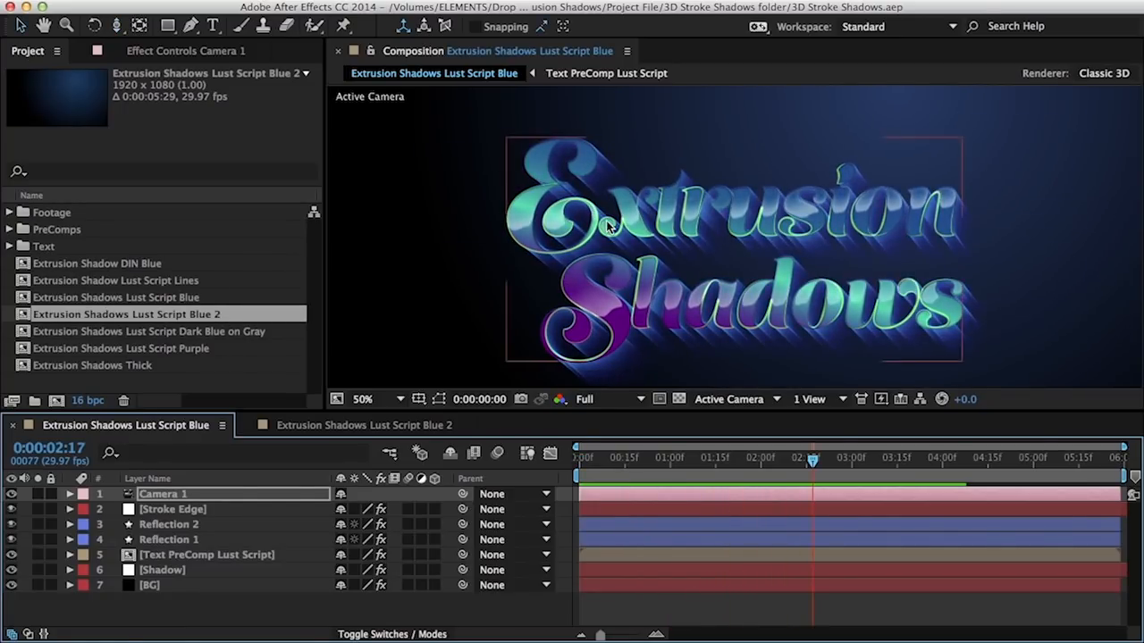
left_click_drag(616, 469, 764, 459)
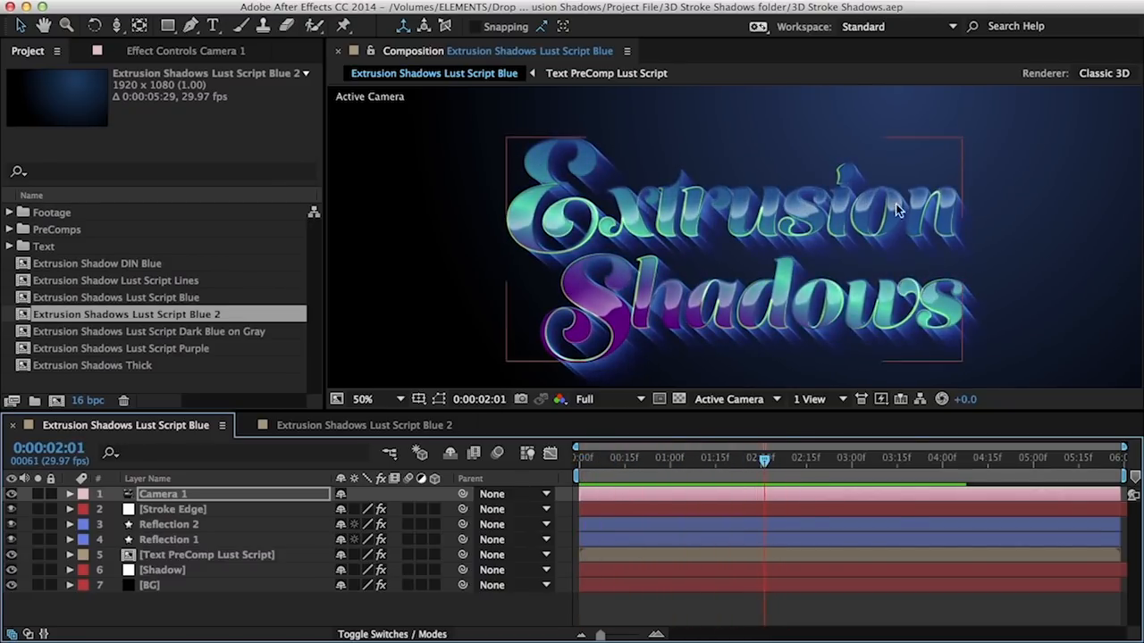
left_click(598, 458)
key("space")
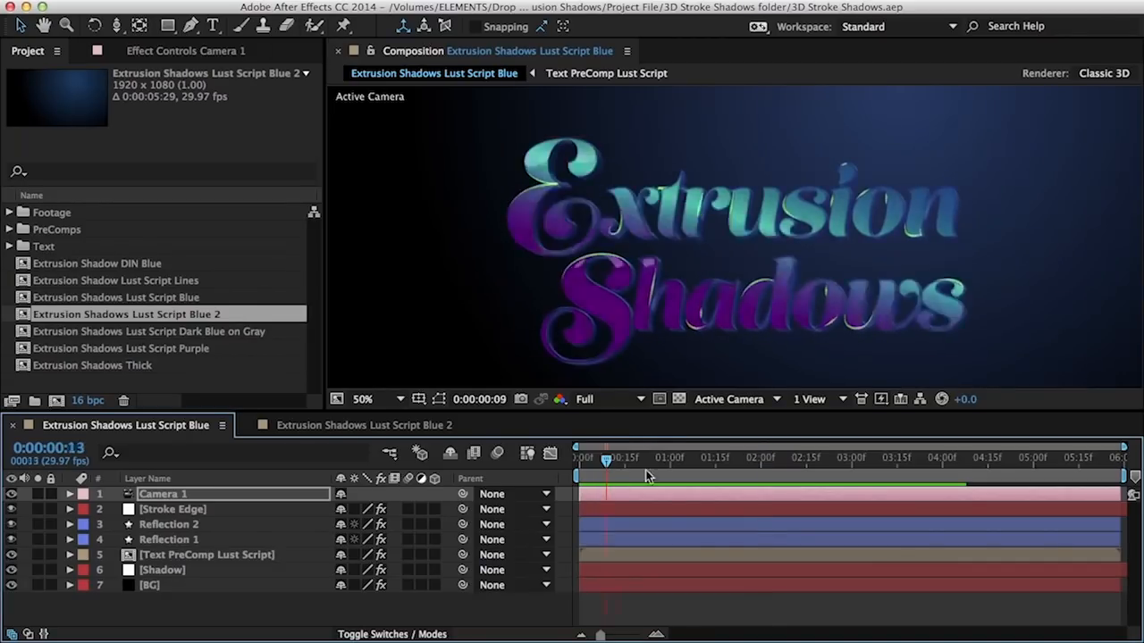
left_click(577, 458)
left_click_drag(577, 457, 697, 459)
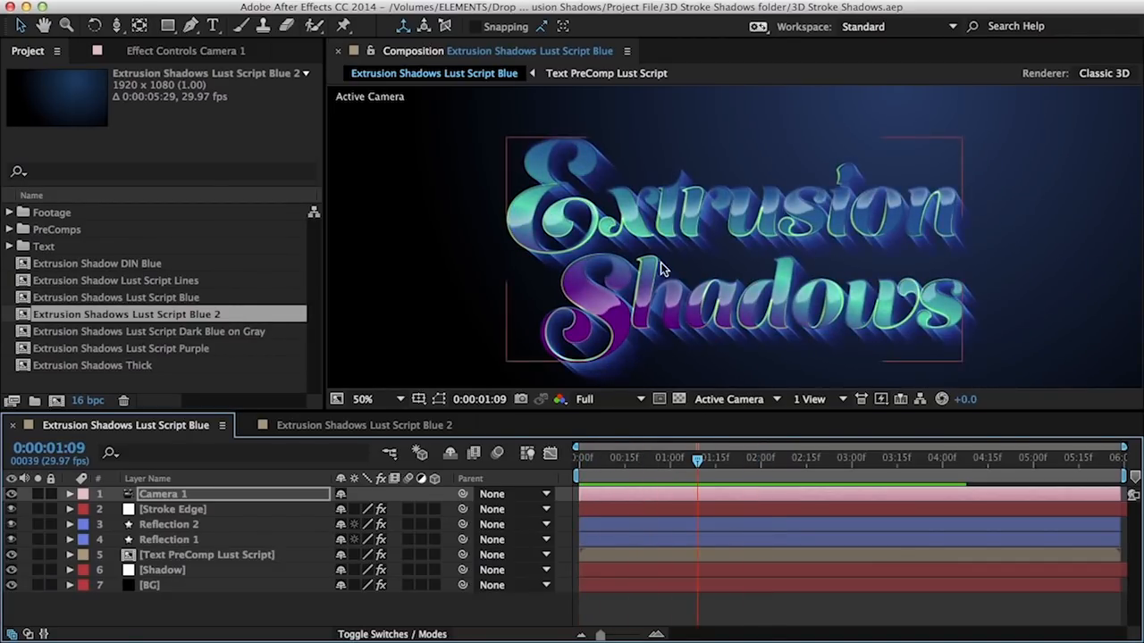
Inspect the Reflection 2 and Camera 1 layers, then hide the BG layer
left_click(168, 525)
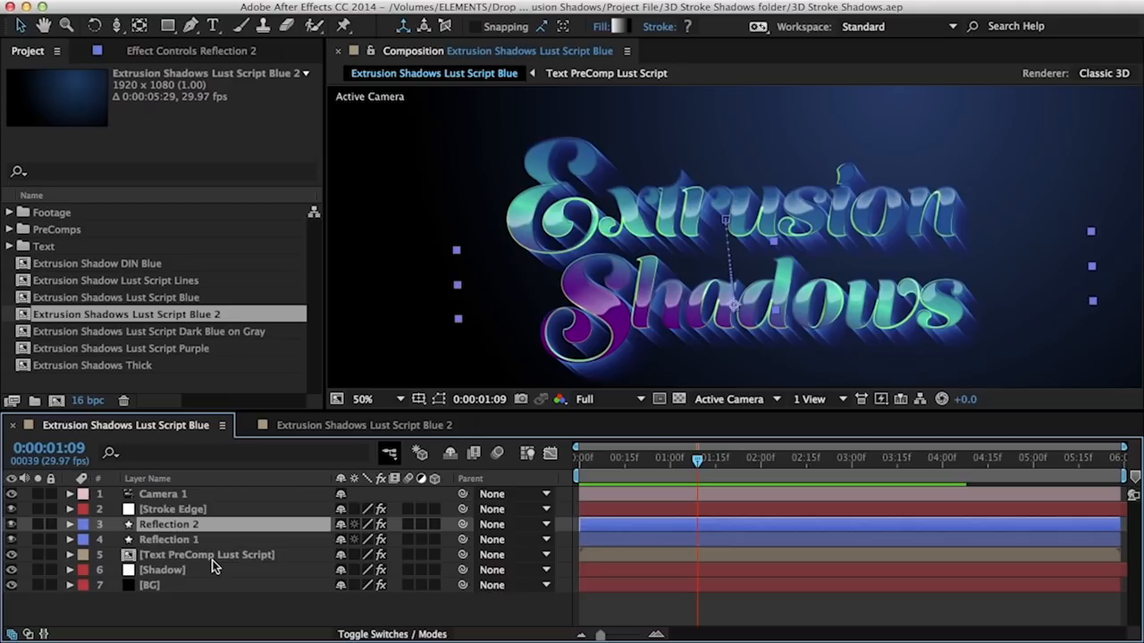
left_click(223, 494)
left_click_drag(751, 214, 736, 262)
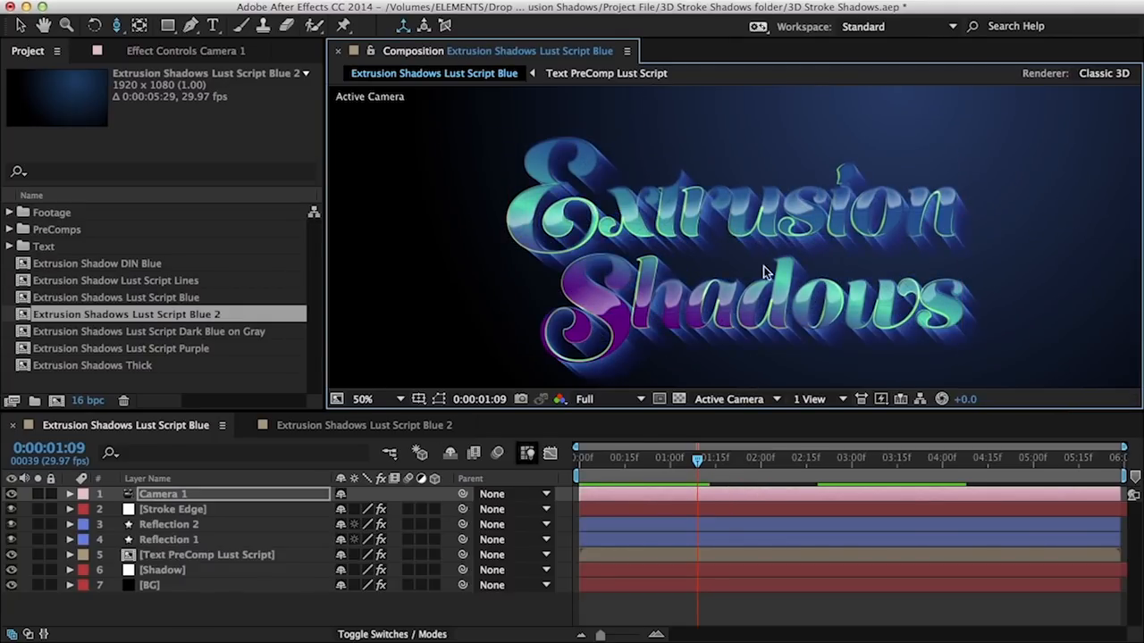
left_click(11, 585)
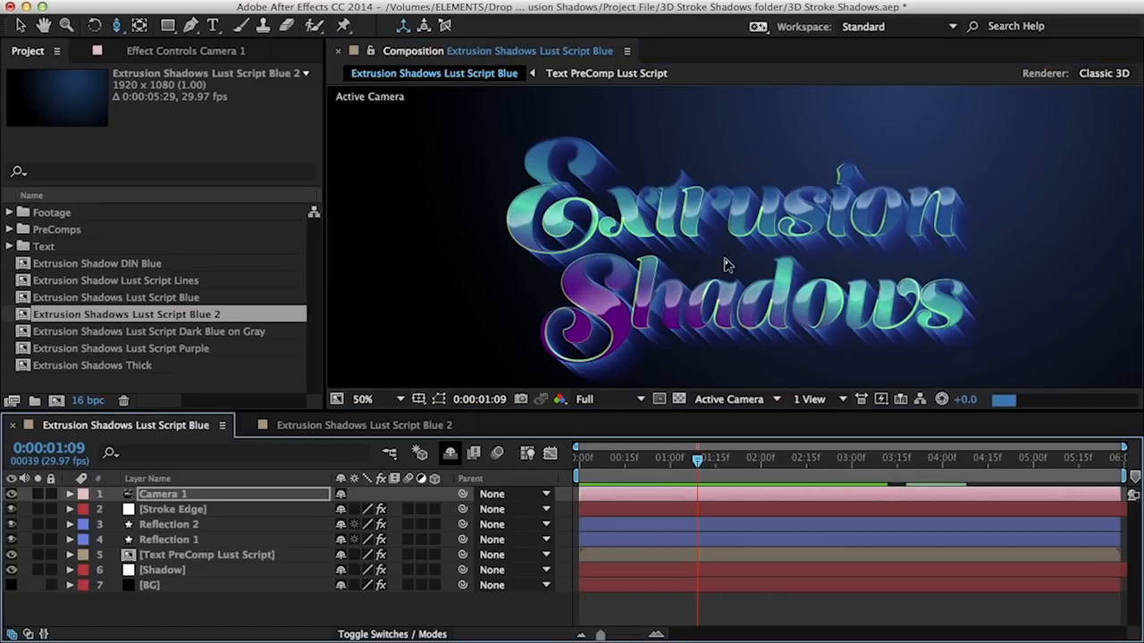
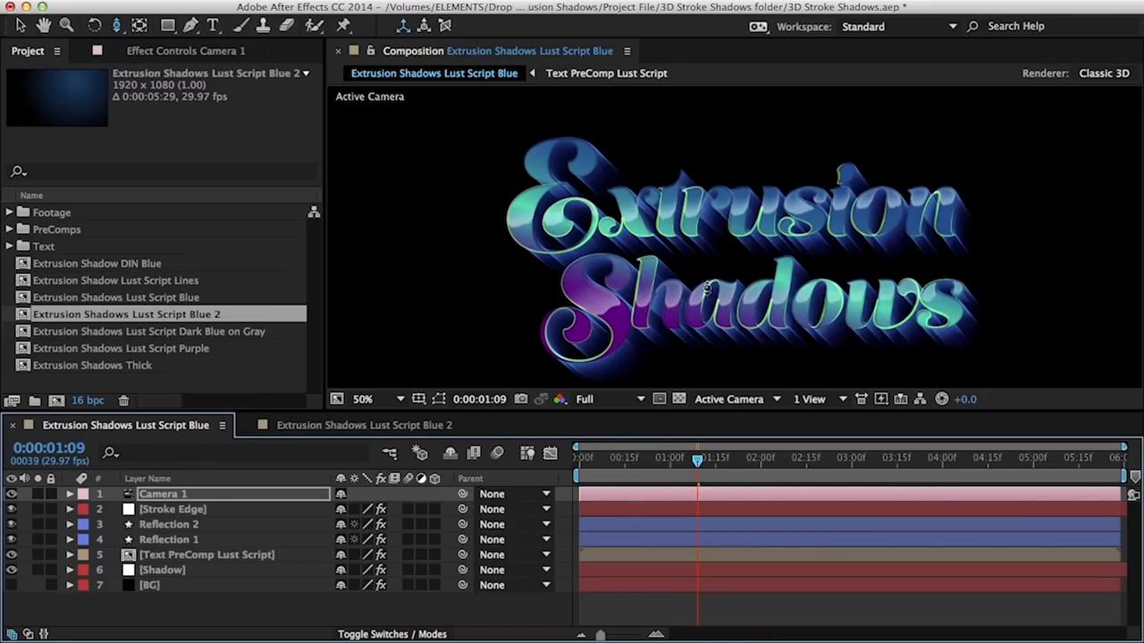
Show the BG gradient layer, scrub the animation, then switch to the Extrusion Shadows Lust Script Blue 2 comp
left_click(12, 585)
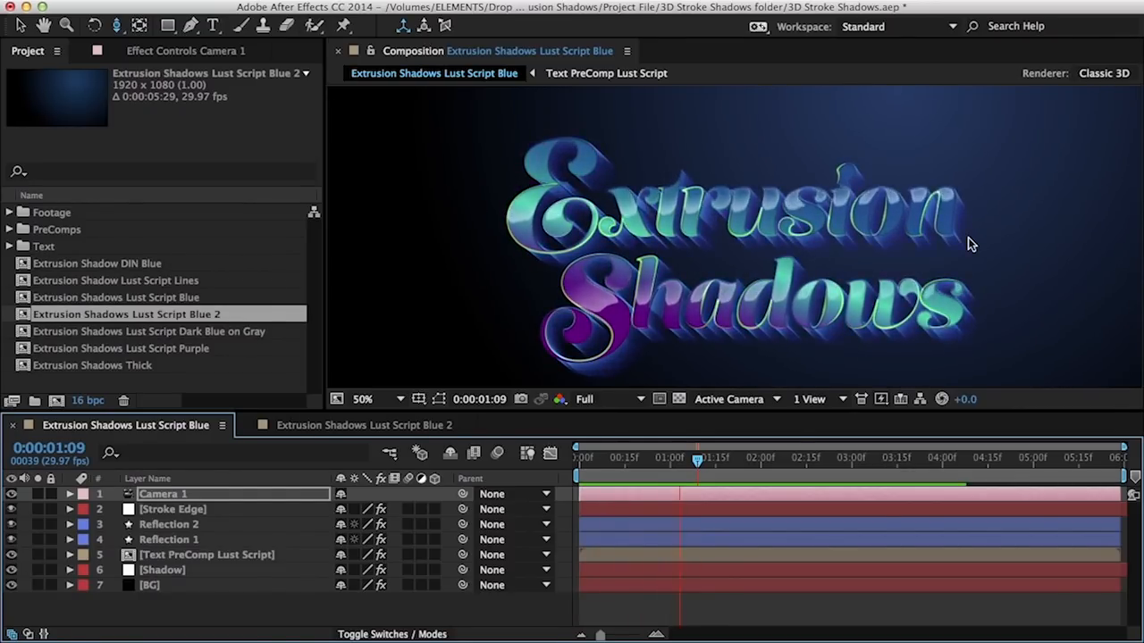
left_click_drag(598, 466, 773, 439)
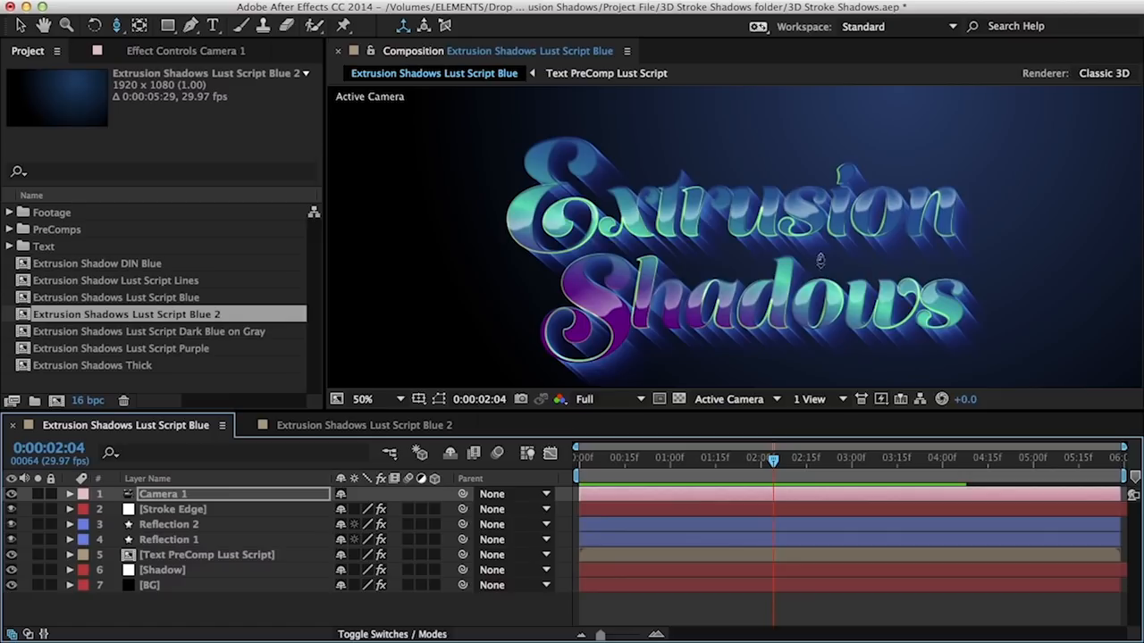
left_click(418, 422)
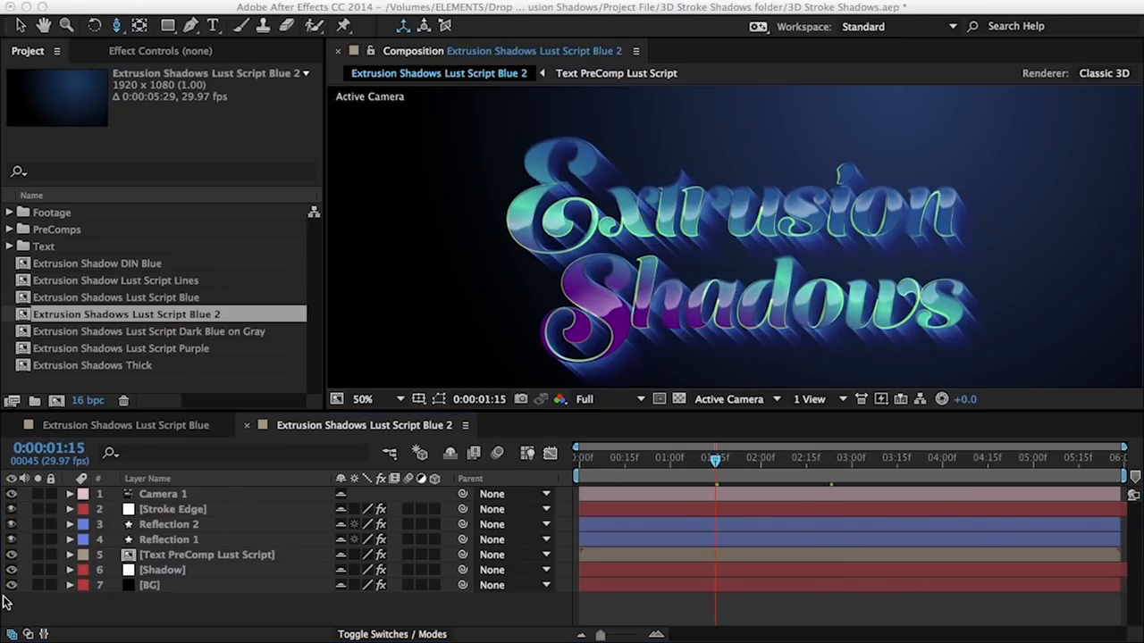
Hide the text, reflection and stroke edge layers, and select the Shadow layer
left_click(12, 524)
left_click_drag(13, 555, 12, 509)
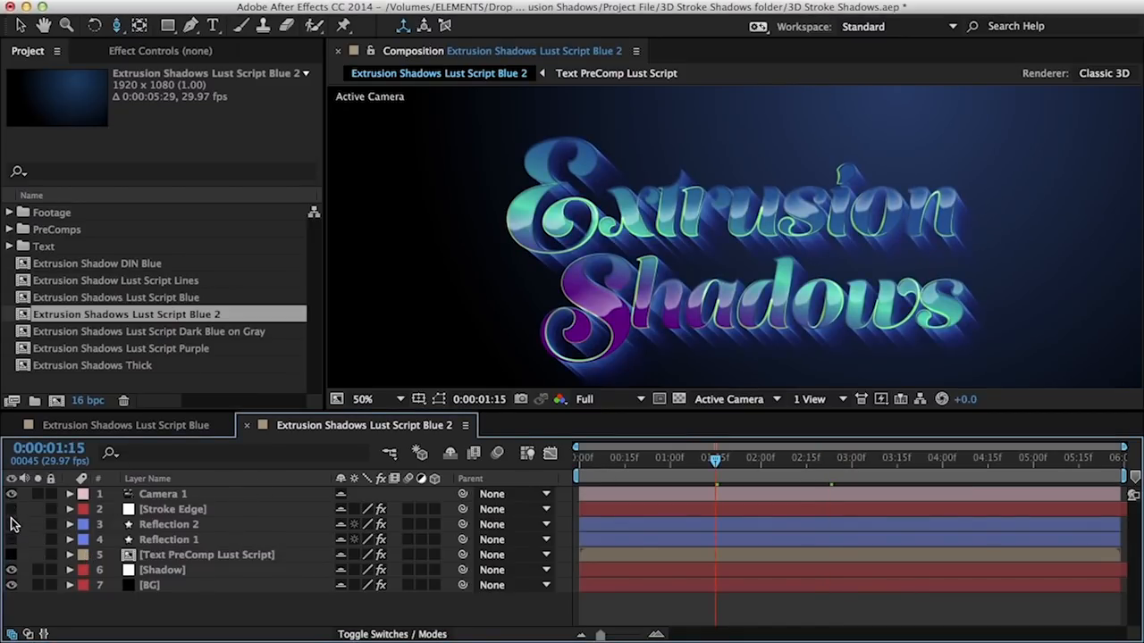
left_click(170, 570)
key("v")
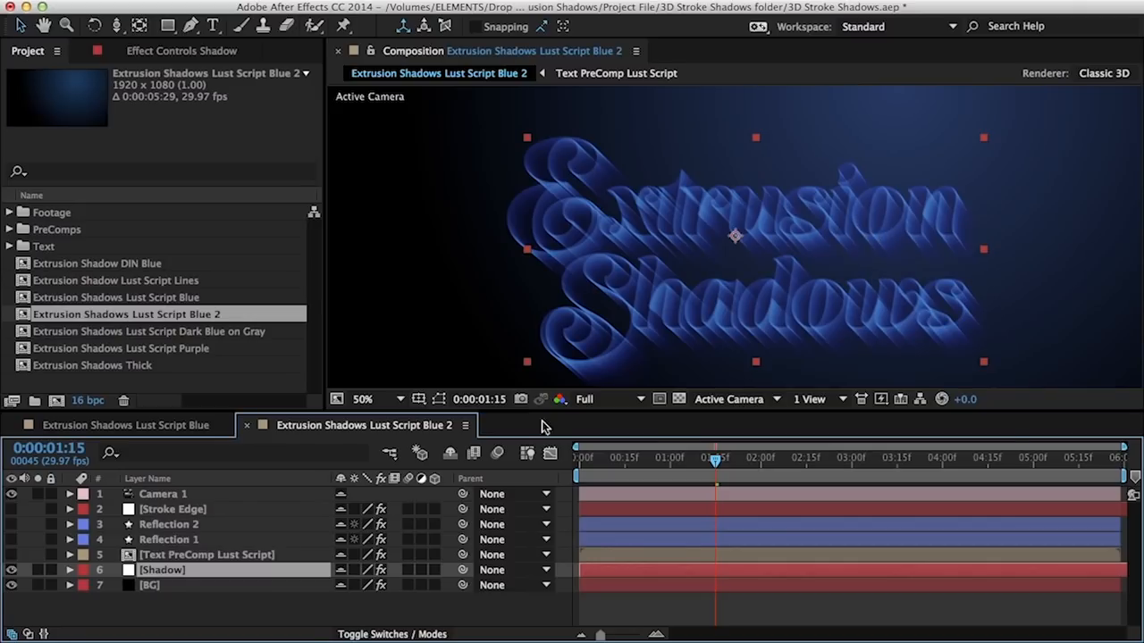
Test the Shadow's 3D Stroke End value, undo it, and expand the Repeater settings
key("e")
left_click(135, 585)
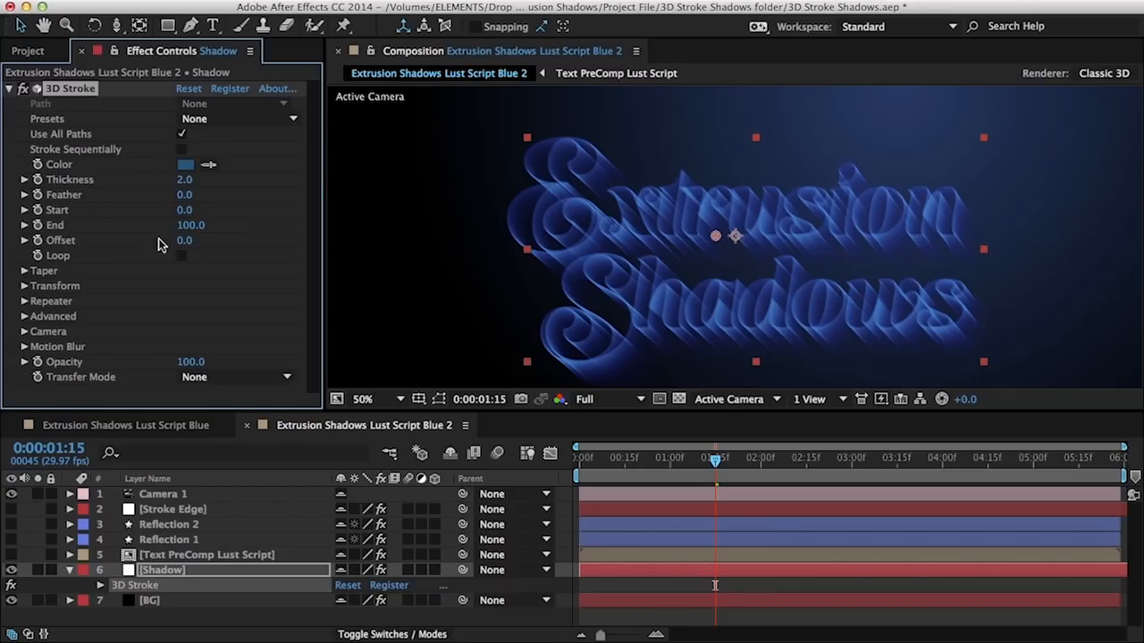
left_click_drag(190, 225, 123, 221)
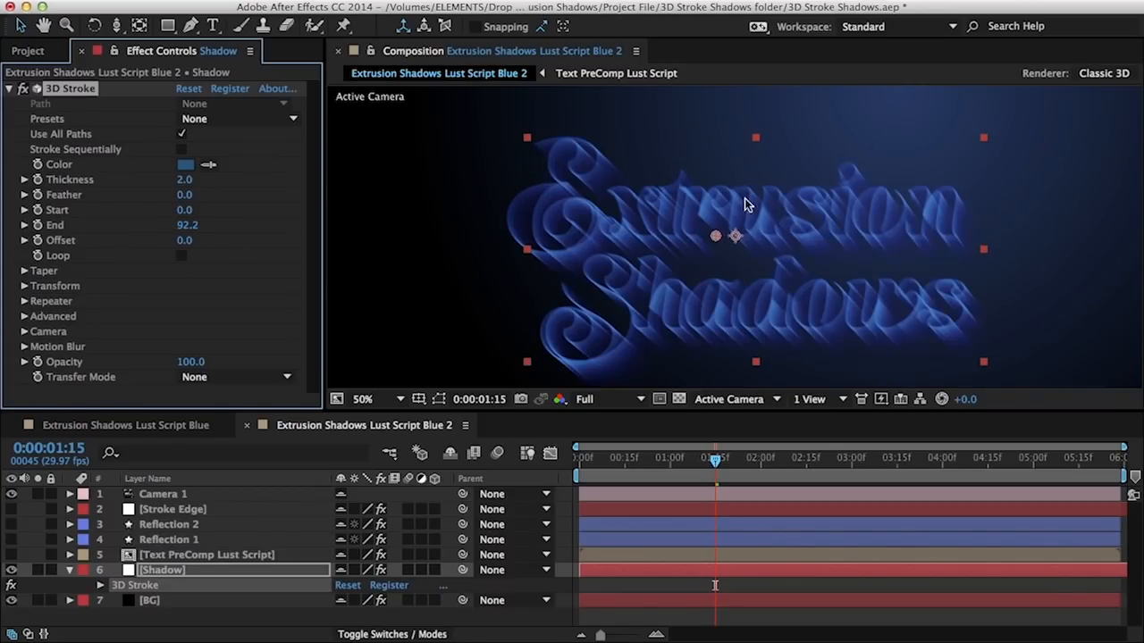
key("super+z")
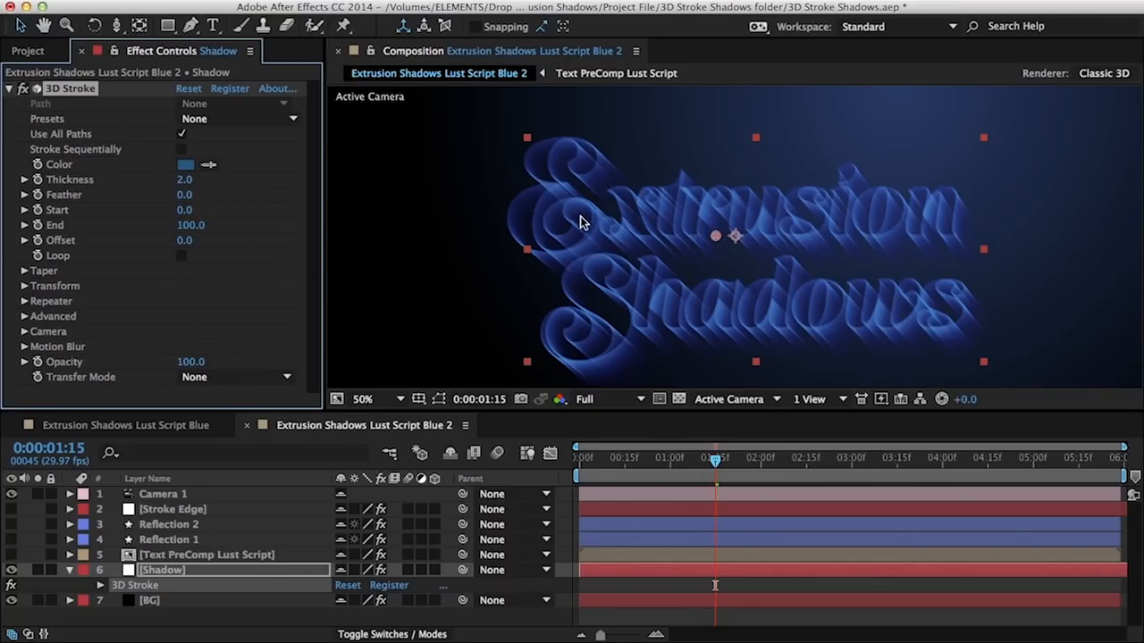
left_click(24, 301)
mouse_move(714, 476)
left_mouse_down()
mouse_move(748, 475)
mouse_move(689, 477)
mouse_move(714, 481)
left_mouse_up()
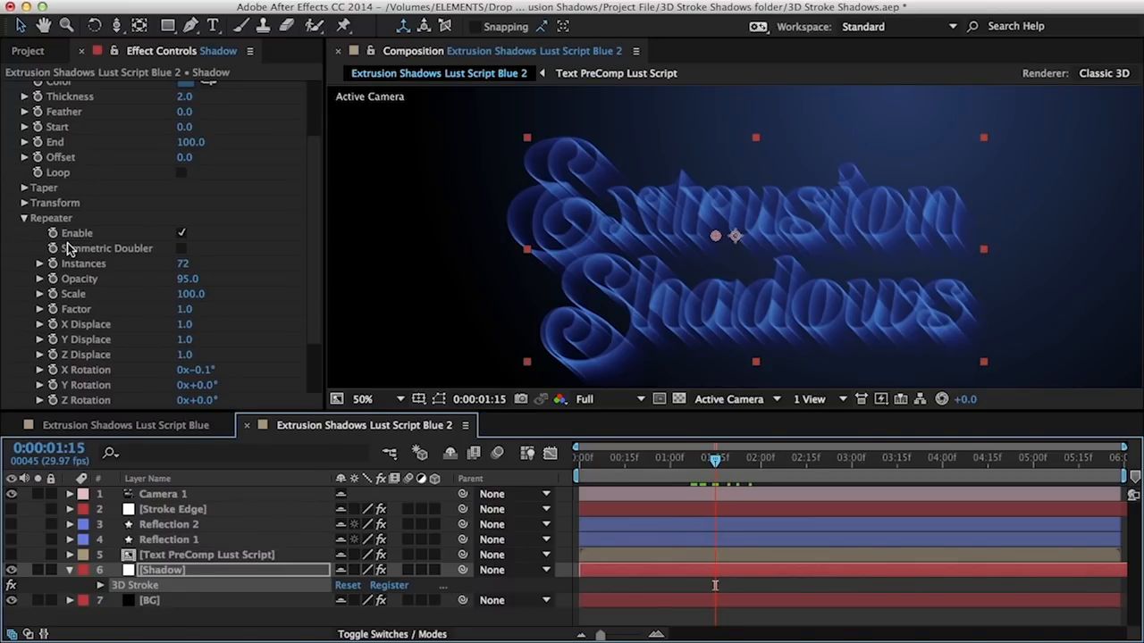
Keyframe the Shadow's Repeater Instances at 72 on 1:15 and 0 at the start
left_click(53, 265)
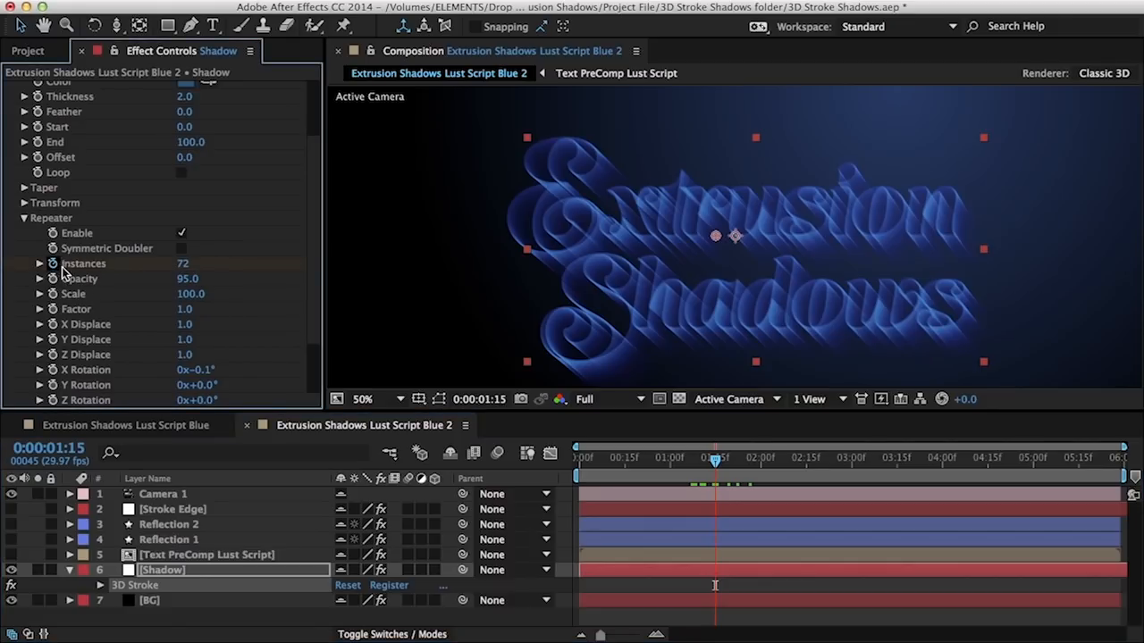
left_click_drag(679, 468, 530, 483)
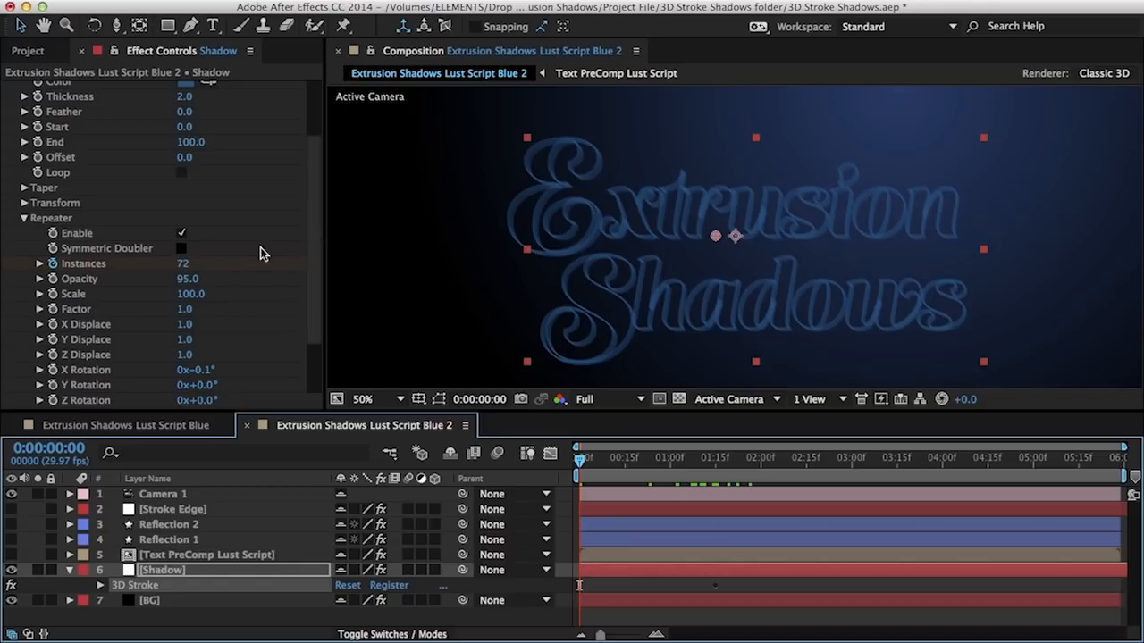
left_click(183, 265)
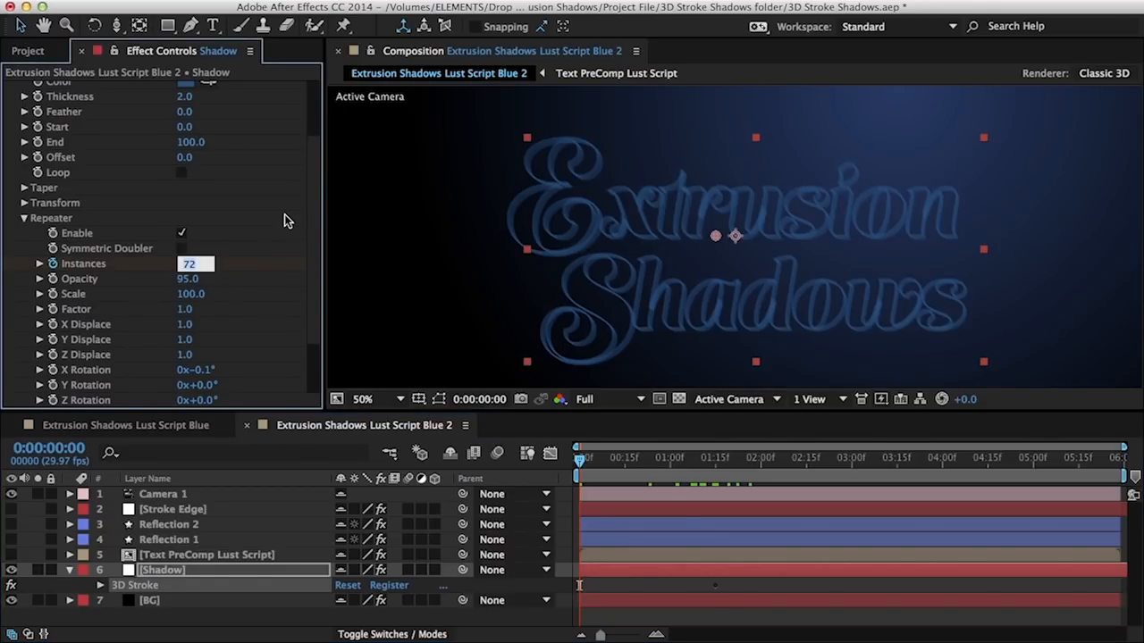
type("0")
key("Return")
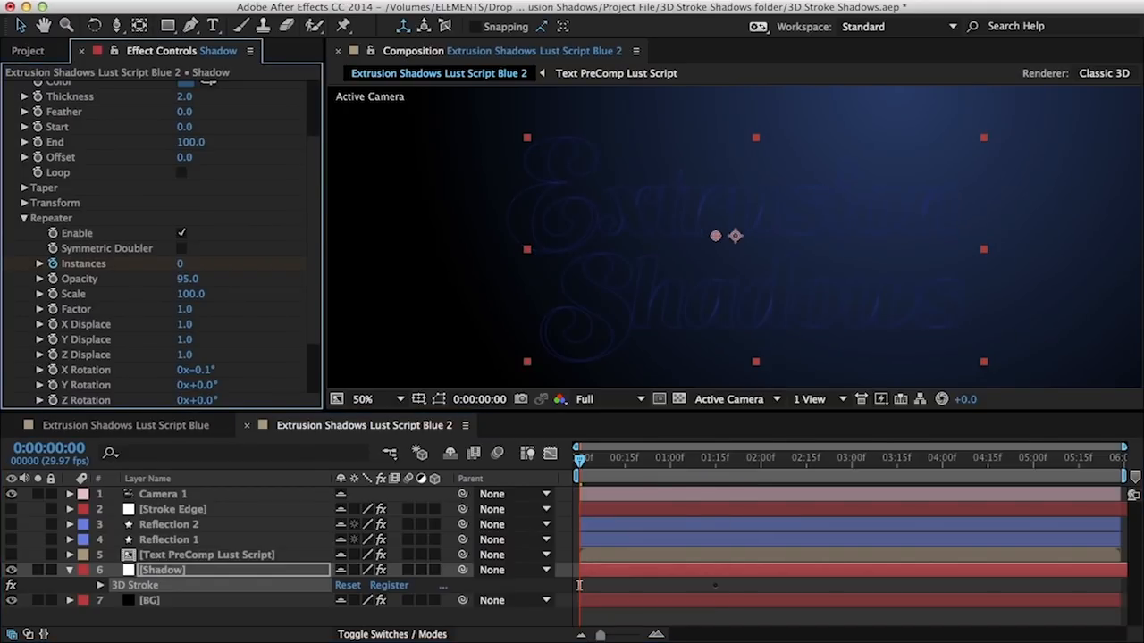
Preview the shadow build-on and review the Instances keyframes in the timeline
left_click(603, 466)
key("KP_0")
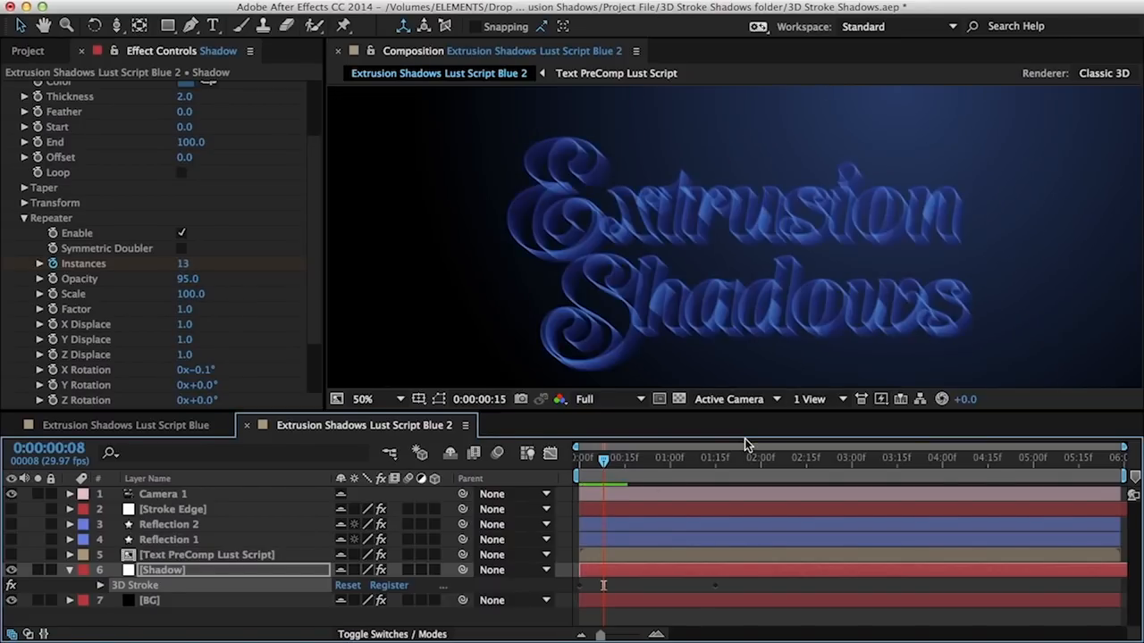
key("space")
key("Page_Up")
key("Page_Up")
key("Page_Up")
key("Page_Up")
key("Page_Up")
left_click(300, 573)
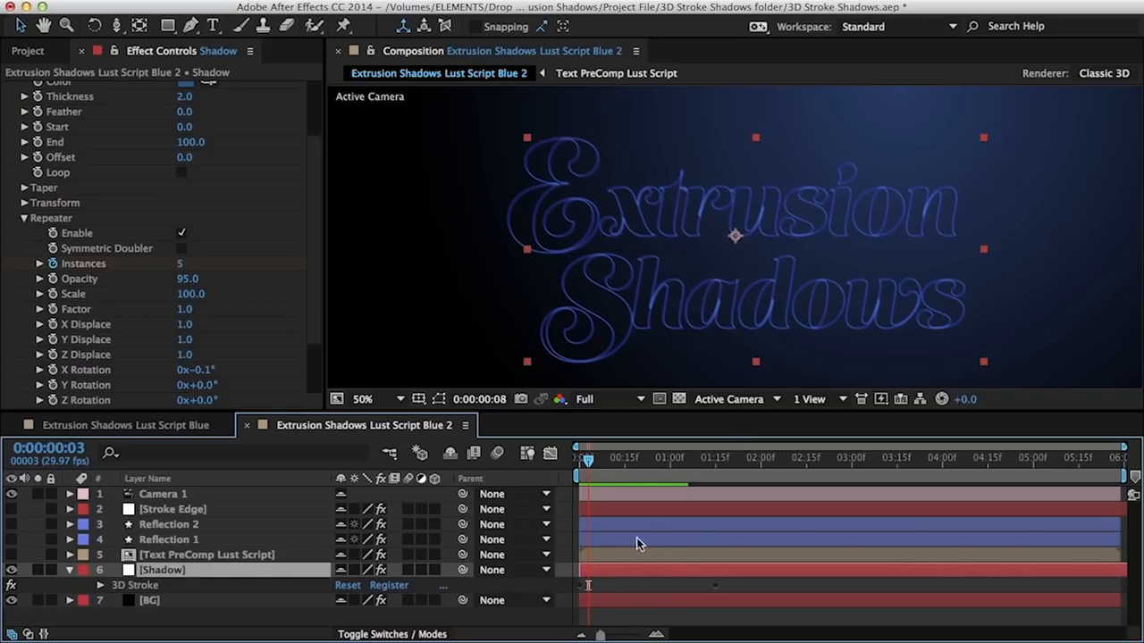
key("u")
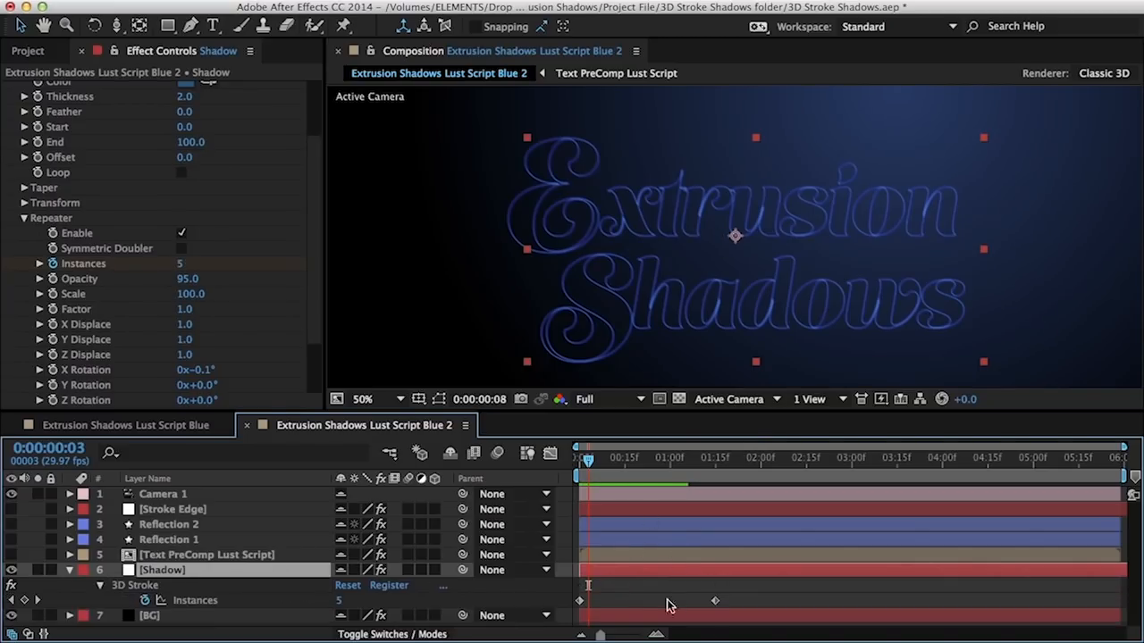
left_click(715, 601)
left_click_drag(613, 475, 718, 475)
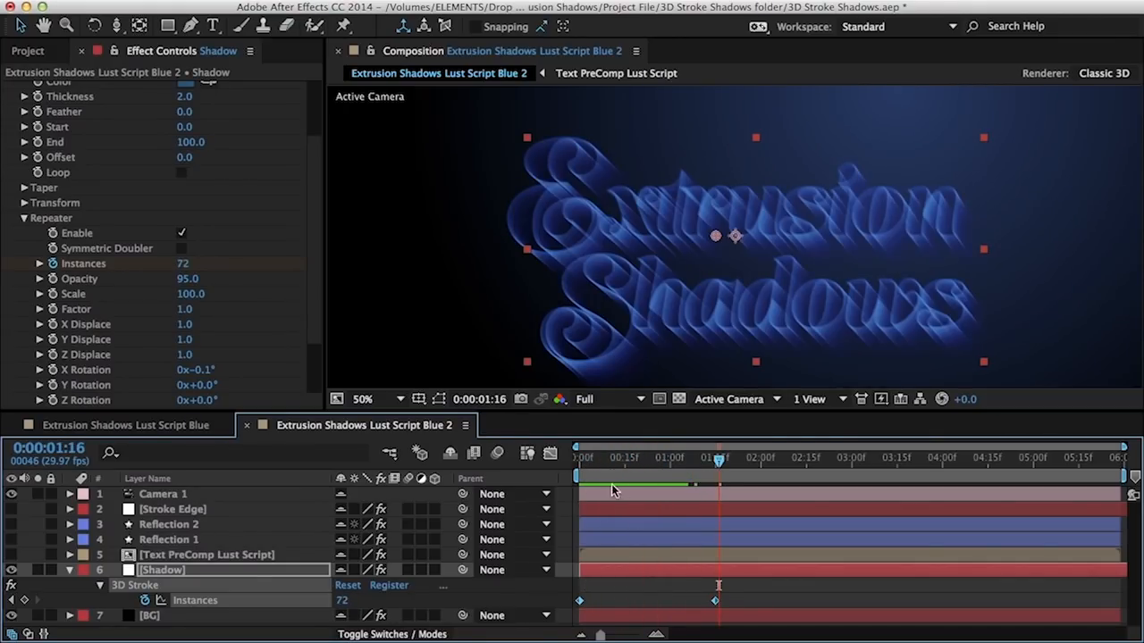
left_click(648, 577)
left_click_drag(633, 472, 651, 473)
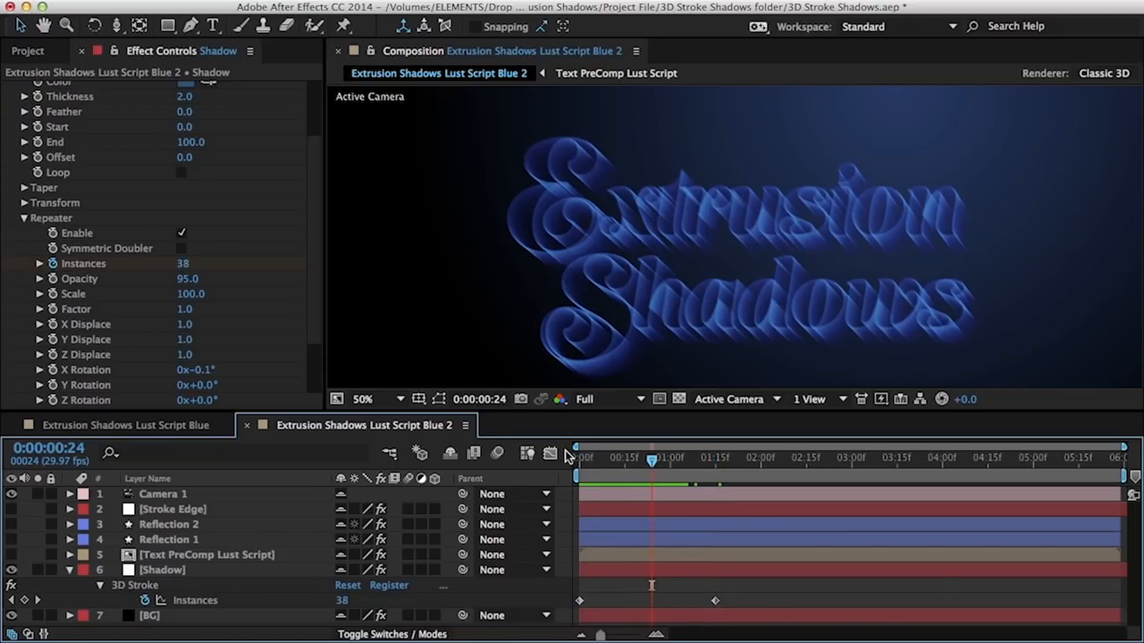
left_click(549, 453)
Easy Ease the Instances keyframes with 100% influence into the final keyframe, then preview
left_click(198, 602)
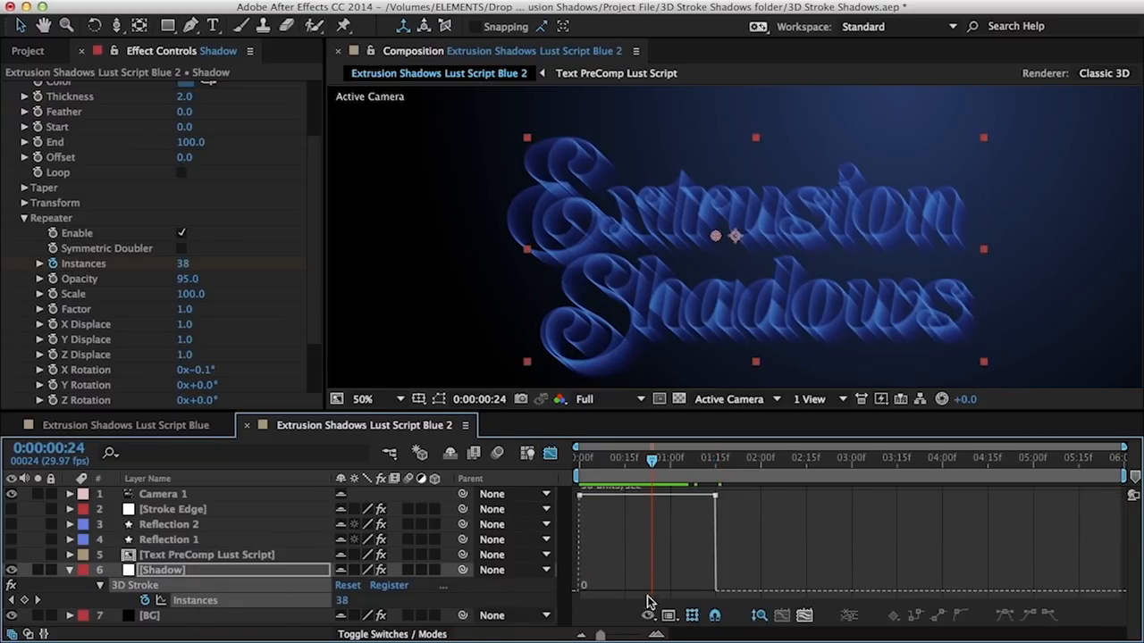
left_click(716, 545)
left_click_drag(704, 495, 631, 590)
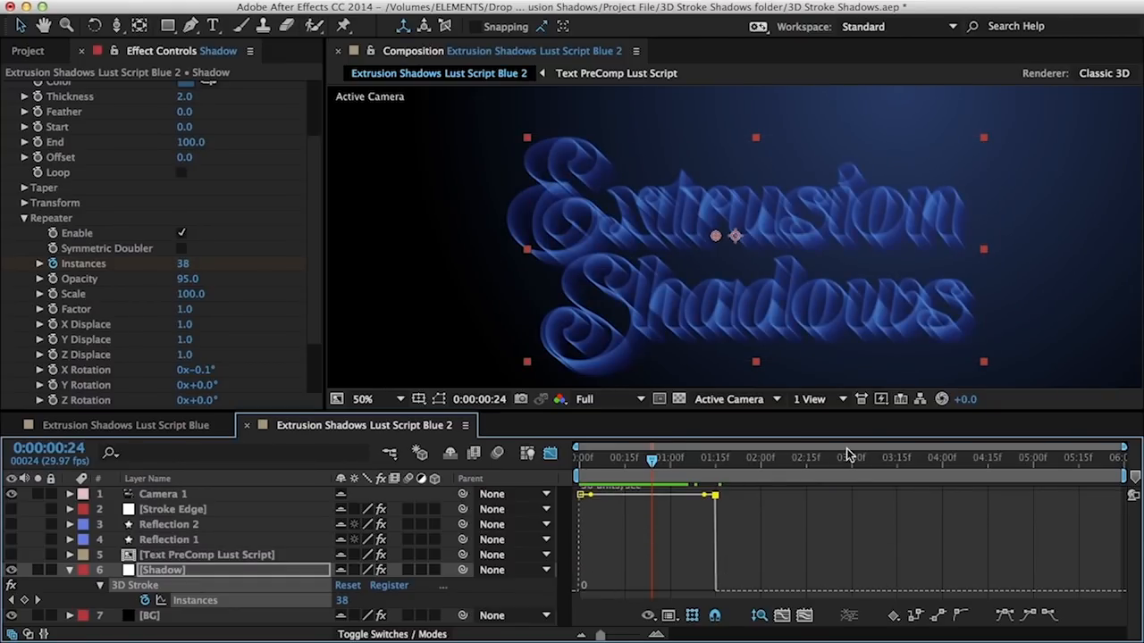
key("F9")
left_click_drag(694, 593, 645, 592)
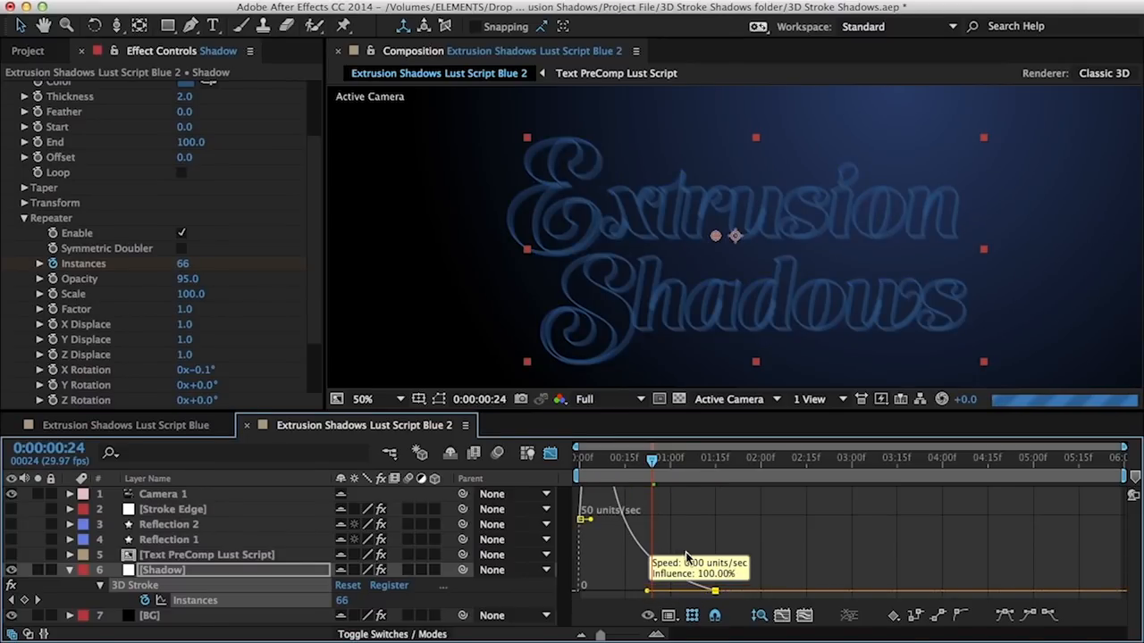
key("shift+F3")
left_click_drag(596, 468, 633, 469)
left_click(762, 466)
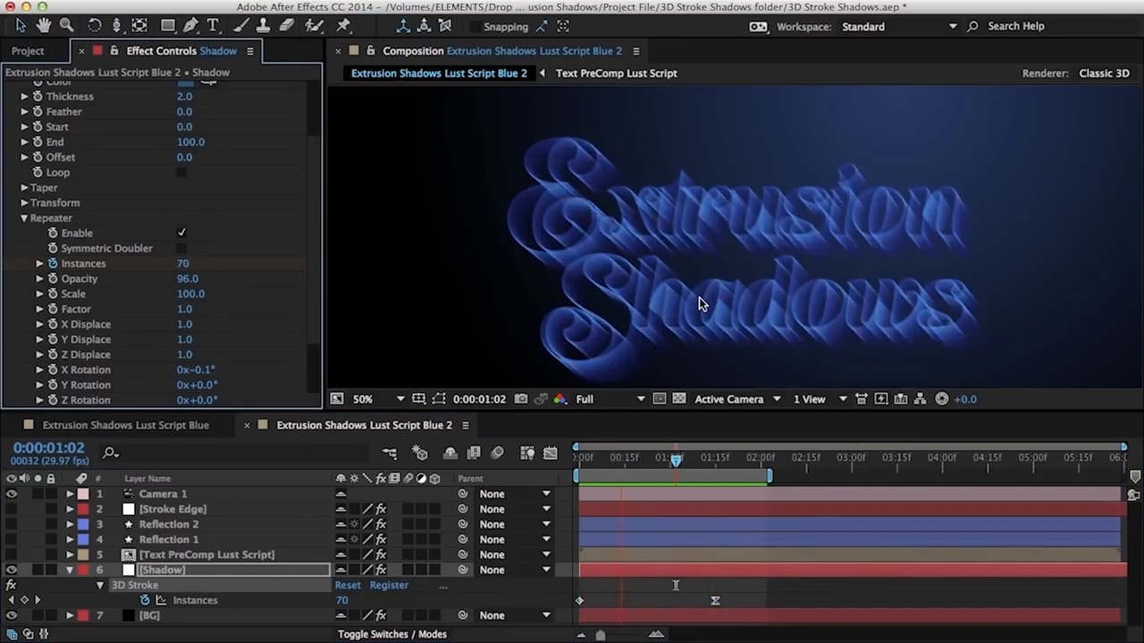
key("space")
Hide the Shadow layer and show the Text PreComp Lust Script layer
left_click(167, 572)
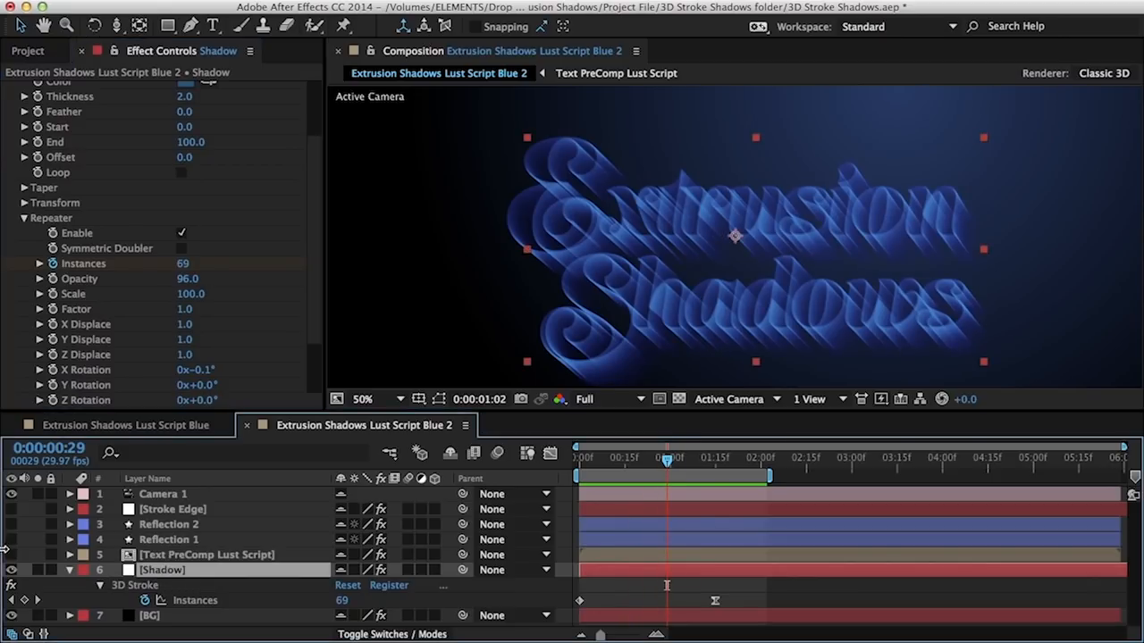
left_click(11, 570)
left_click(11, 555)
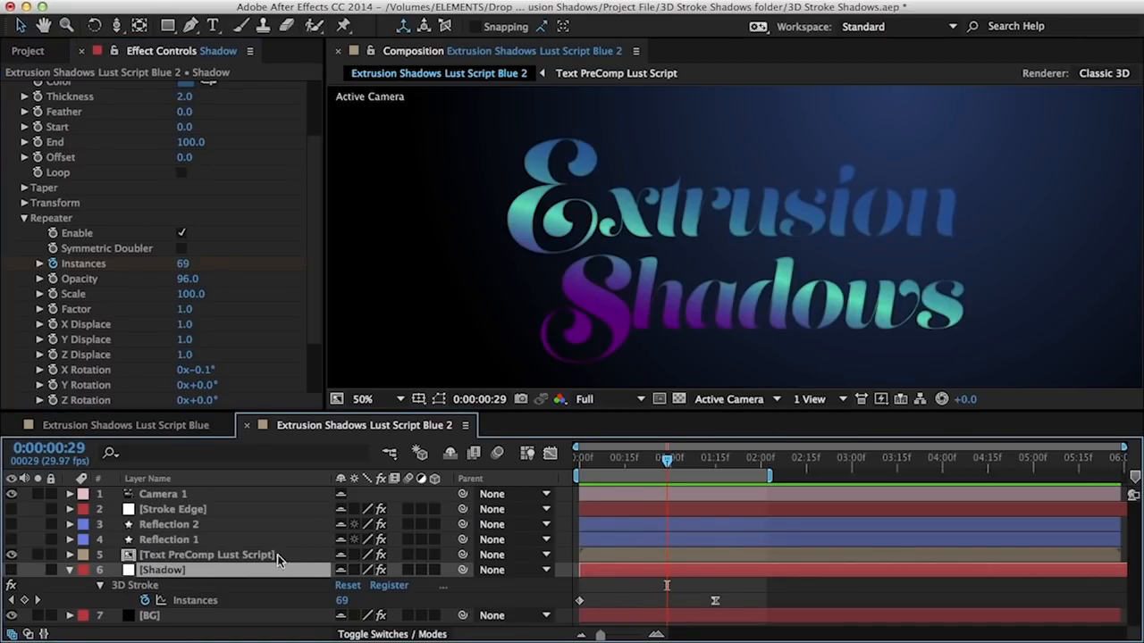
Reveal the Three Color Ramp point keyframes and shift them later in time
left_click(215, 556)
key("e")
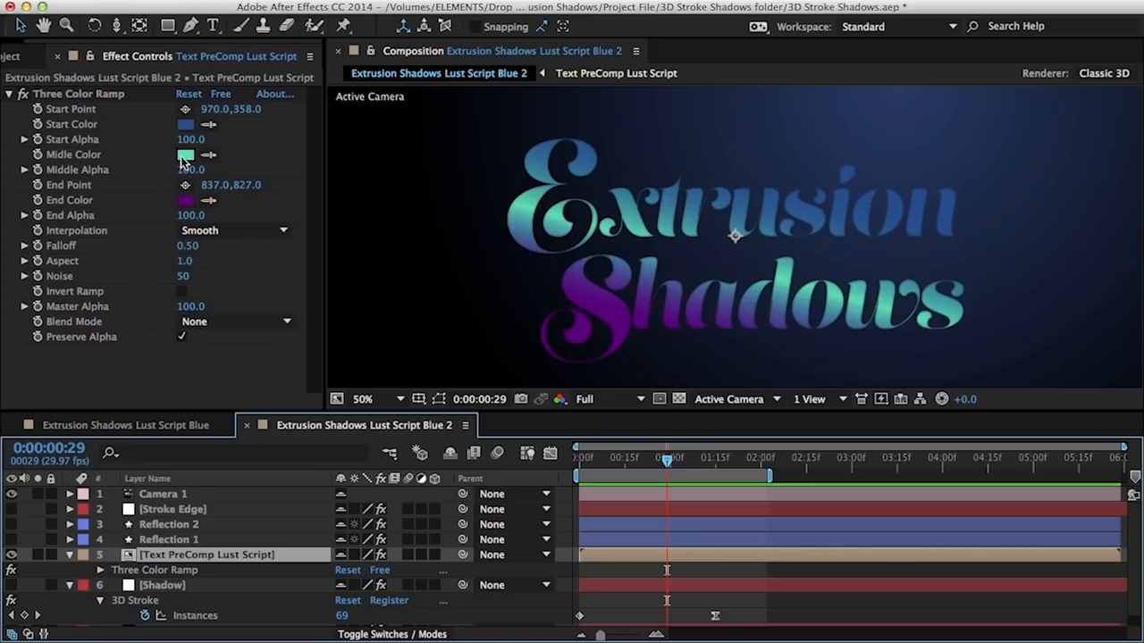
left_click(185, 110)
left_click(731, 101)
key("super+z")
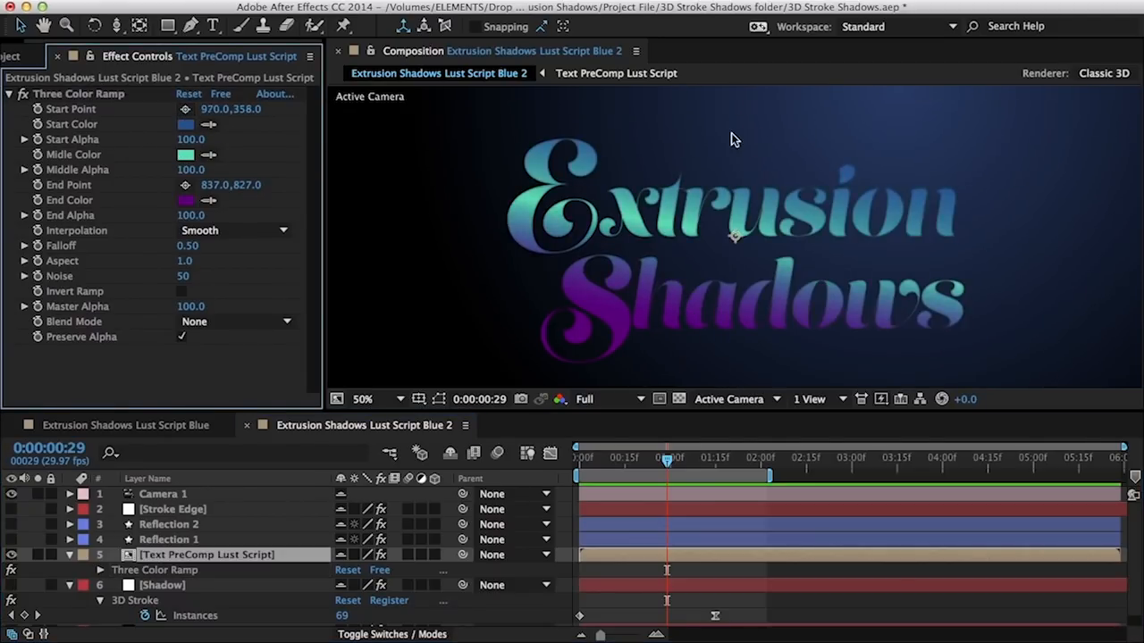
left_click(63, 110)
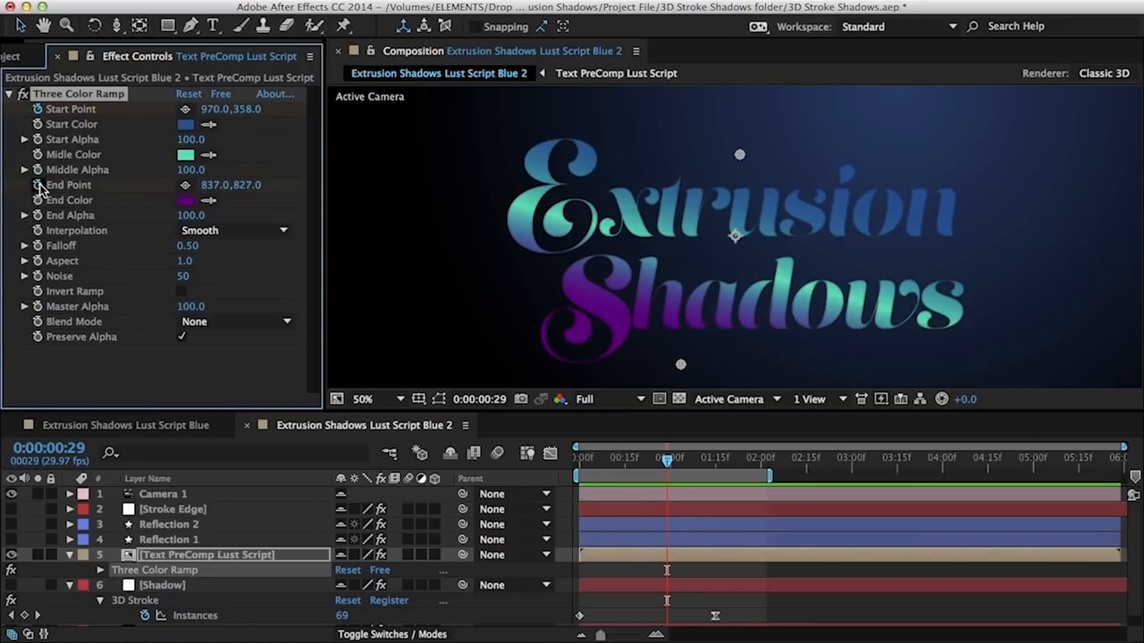
key("u")
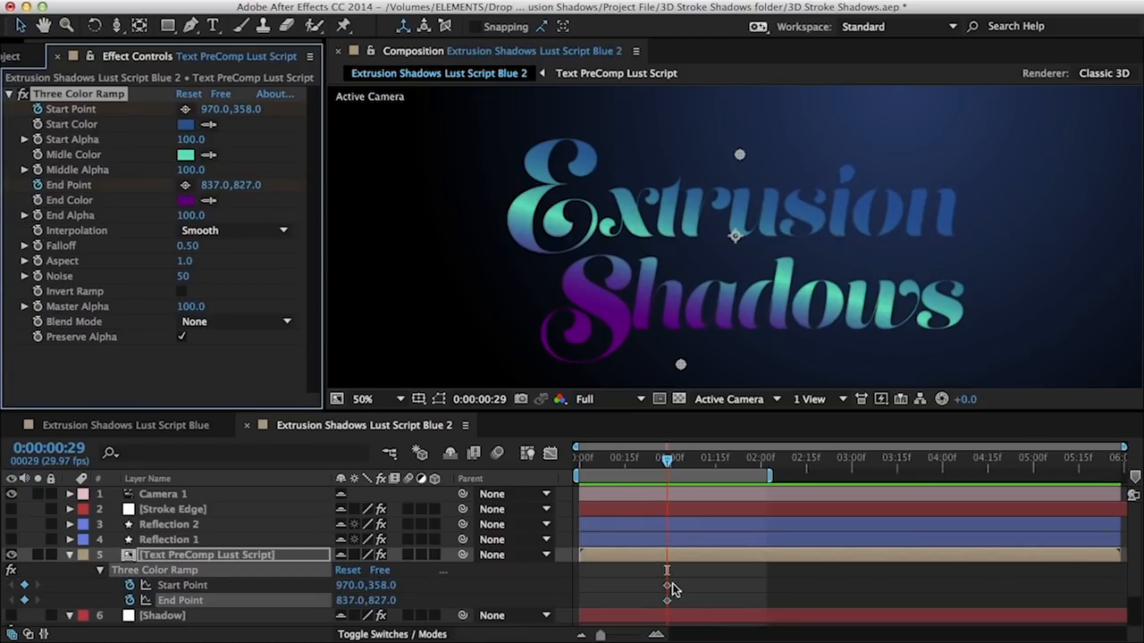
scroll(706, 572, "down", 2)
left_click_drag(682, 534, 715, 545)
left_click_drag(635, 459, 578, 471)
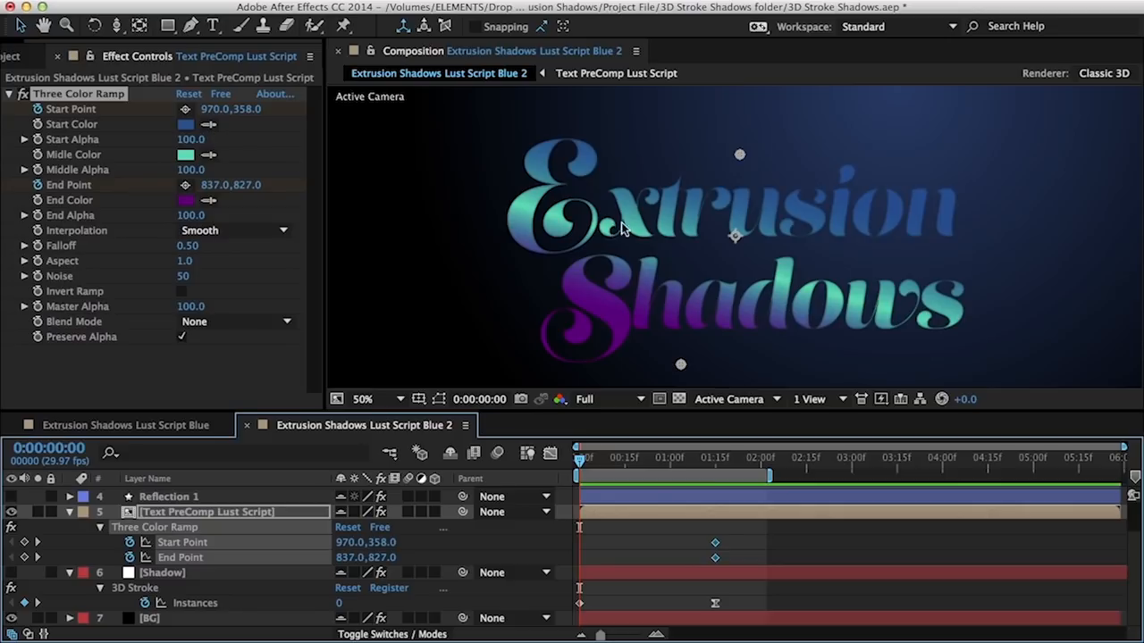
At 0:00, move the ramp start point to the frame top and end point toward the text
key("comma")
left_click_drag(736, 196, 750, 122)
key("Caps_Lock")
left_click_drag(706, 301, 726, 212)
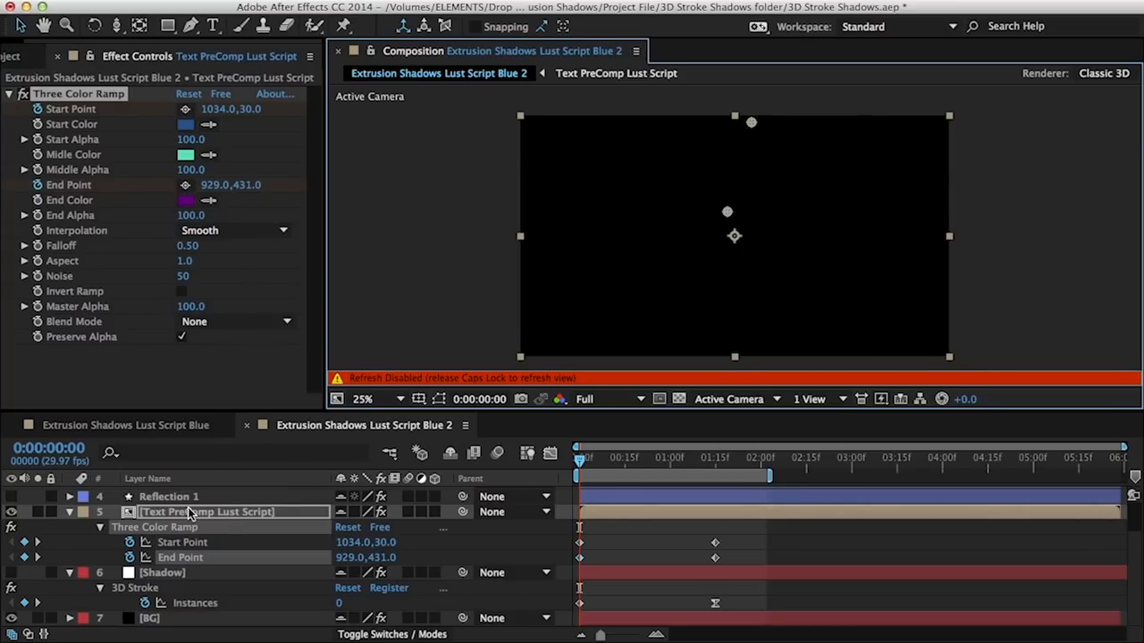
Keyframe the text layer's Opacity to fade in from 0% to 100% over about 13 frames
key("shift+t")
left_click(115, 573)
left_click_drag(580, 573, 619, 573)
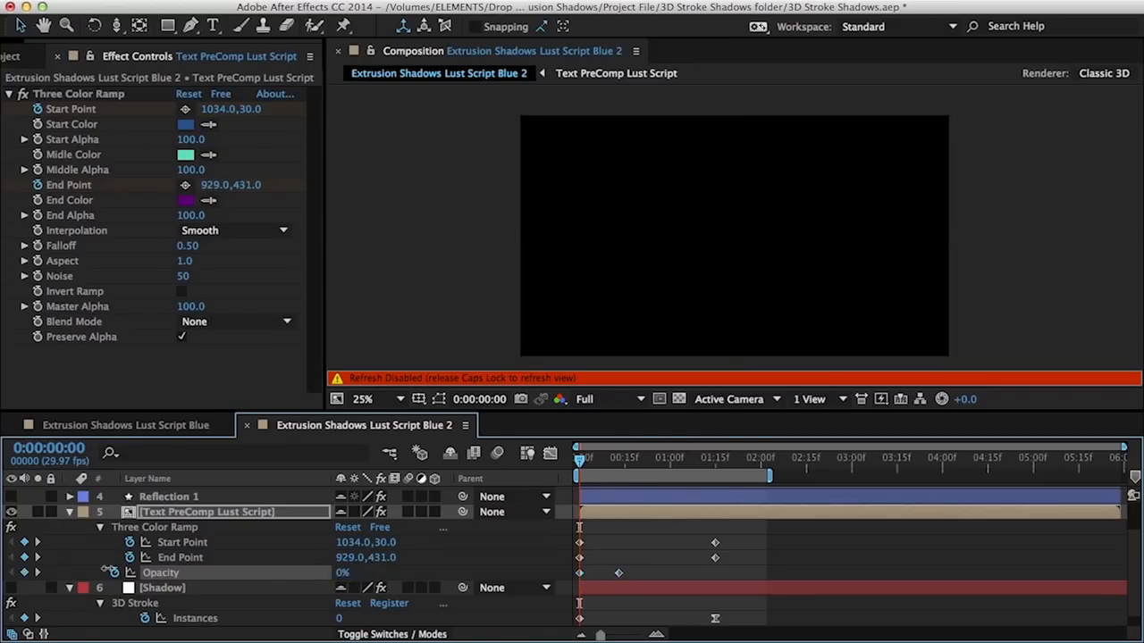
key("u")
left_click(160, 573)
key("u")
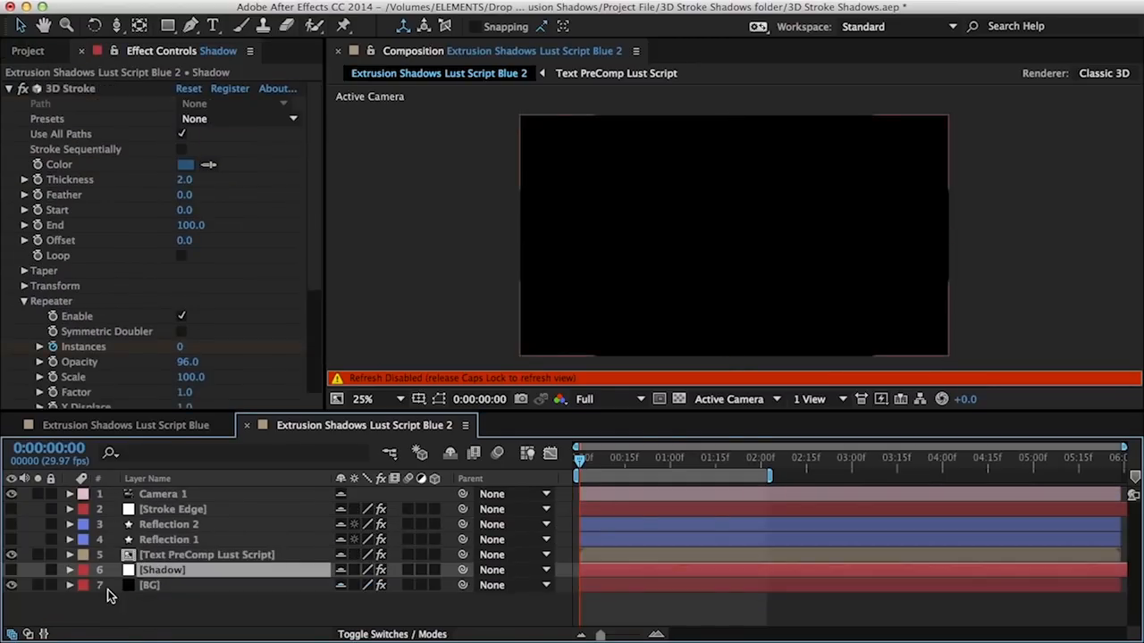
key("Caps_Lock")
key("space")
key("period")
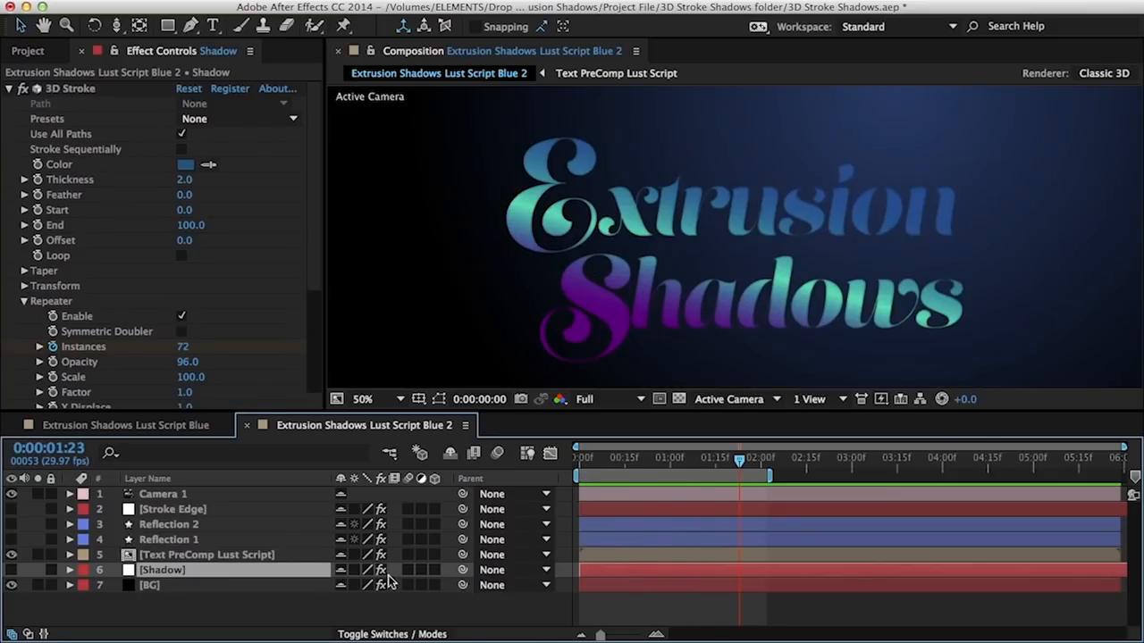
Check the gradient point keyframes near 1:15 and preview the animation from the first frame
left_click(259, 555)
key("u")
left_click_drag(744, 547, 677, 595)
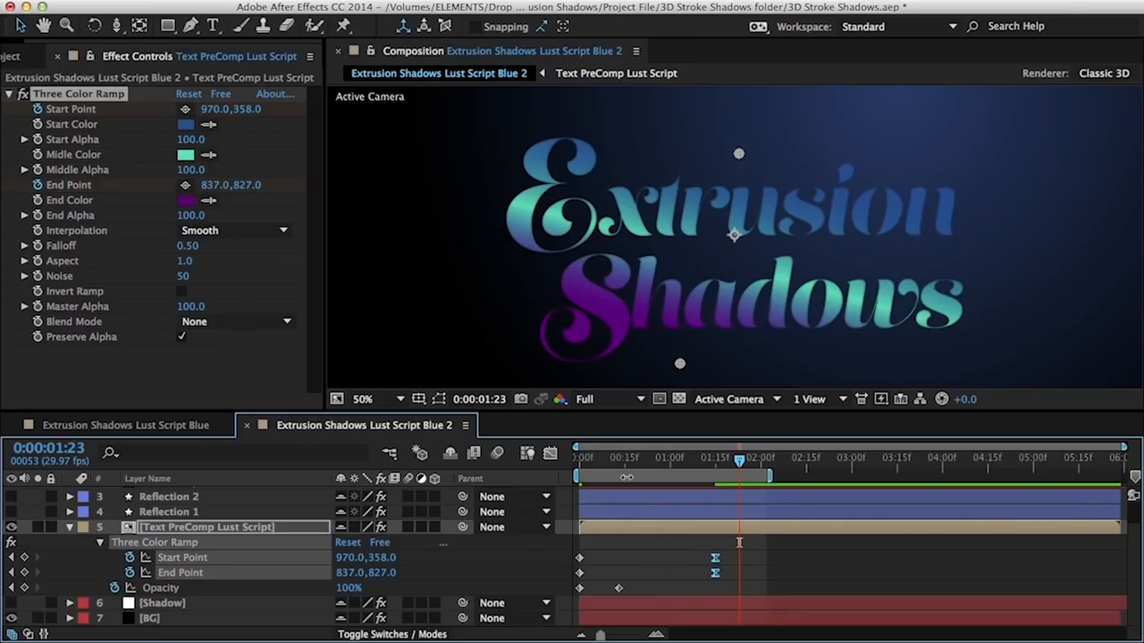
left_click_drag(622, 500, 489, 502)
key("u")
key("shift+0")
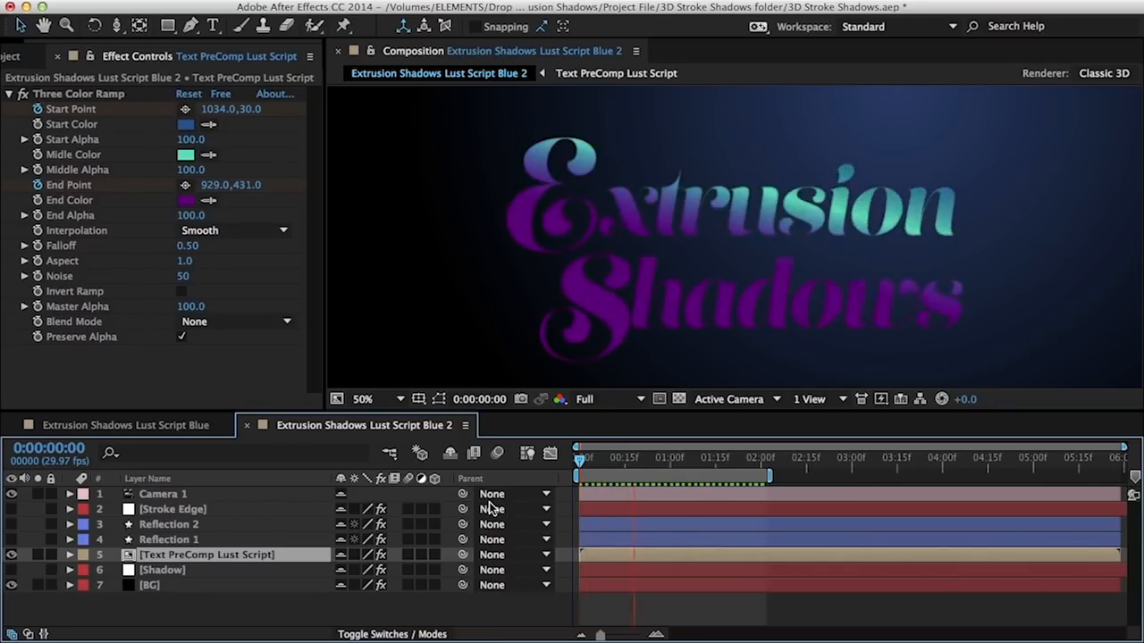
Keyframe both Reflection layers' Opacity from 0% at the start to 47% ten frames later
left_click(169, 524)
left_click(161, 540, "shift")
key("t")
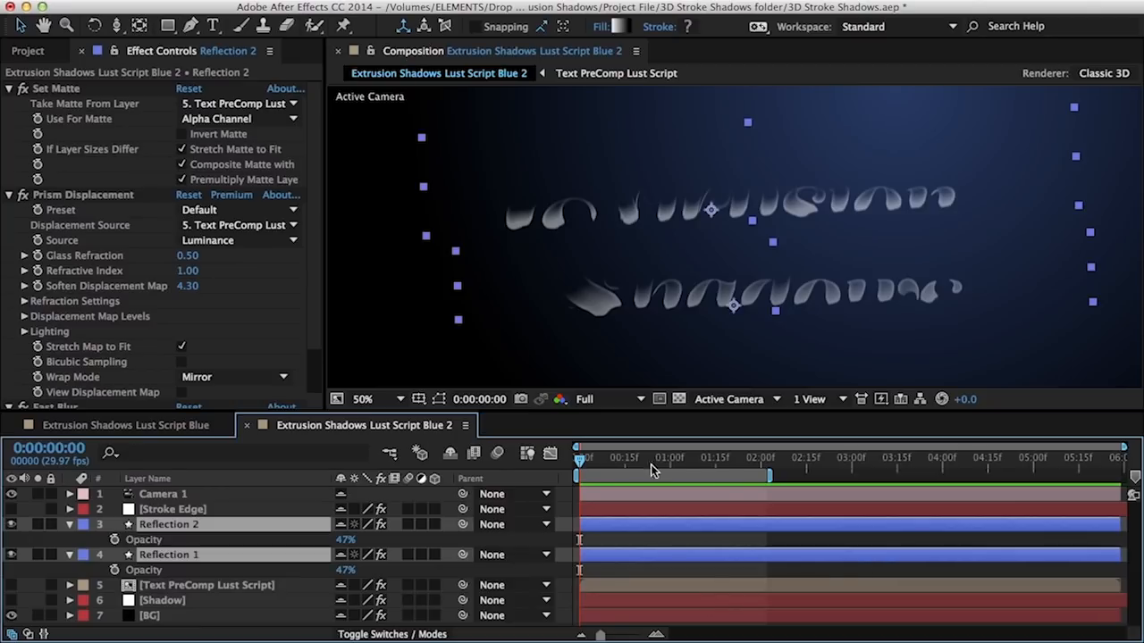
key("shift+Page_Down")
left_click(115, 539)
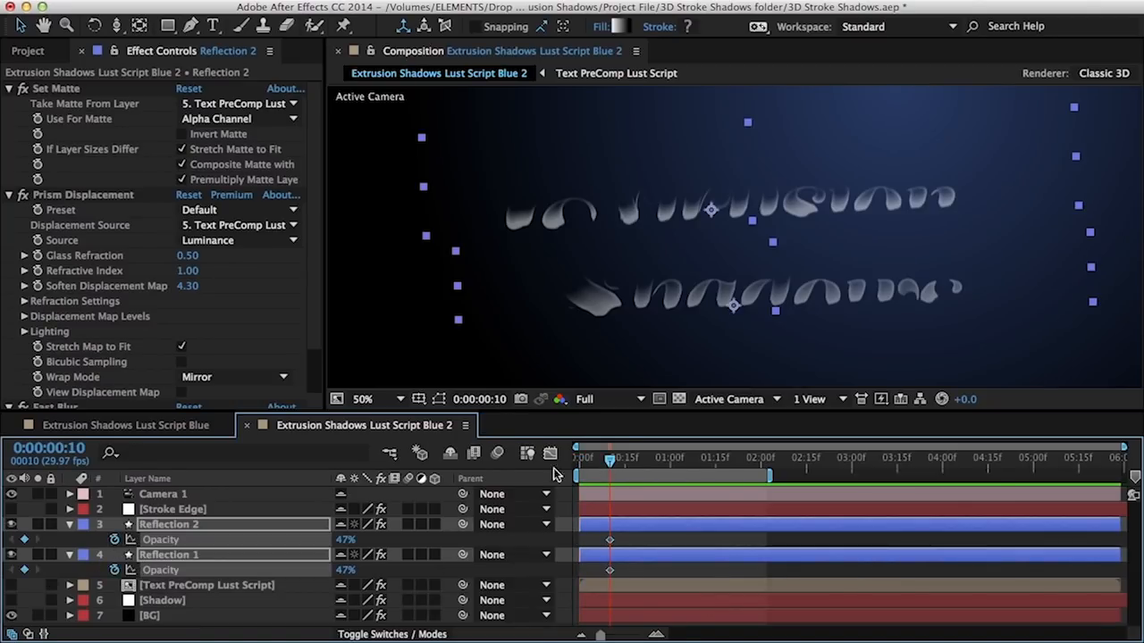
key("Home")
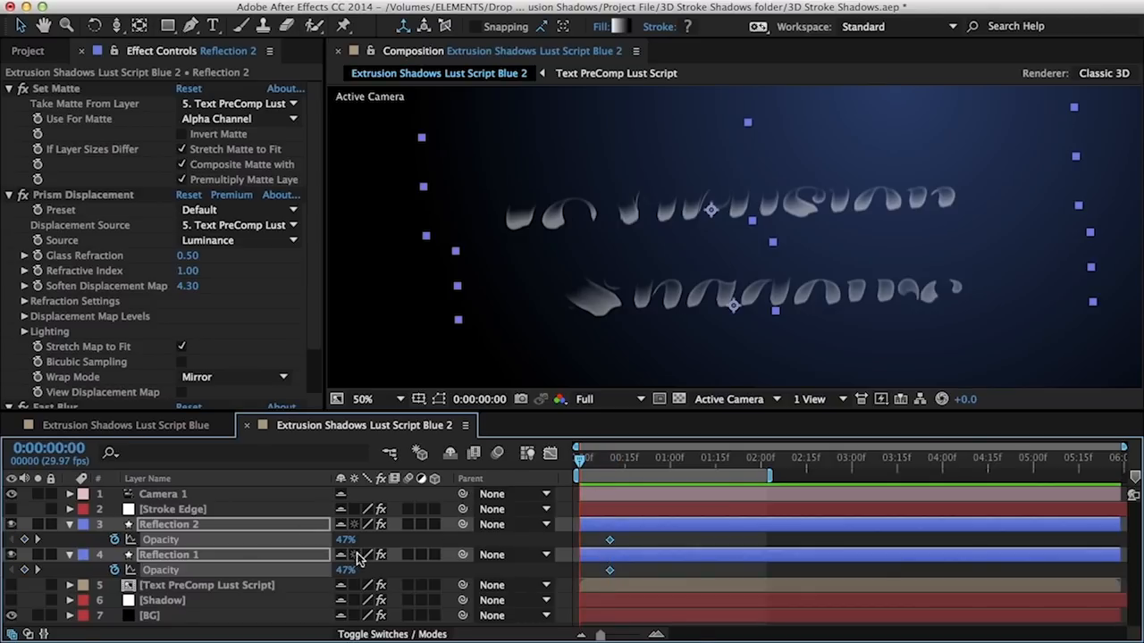
left_click(347, 541)
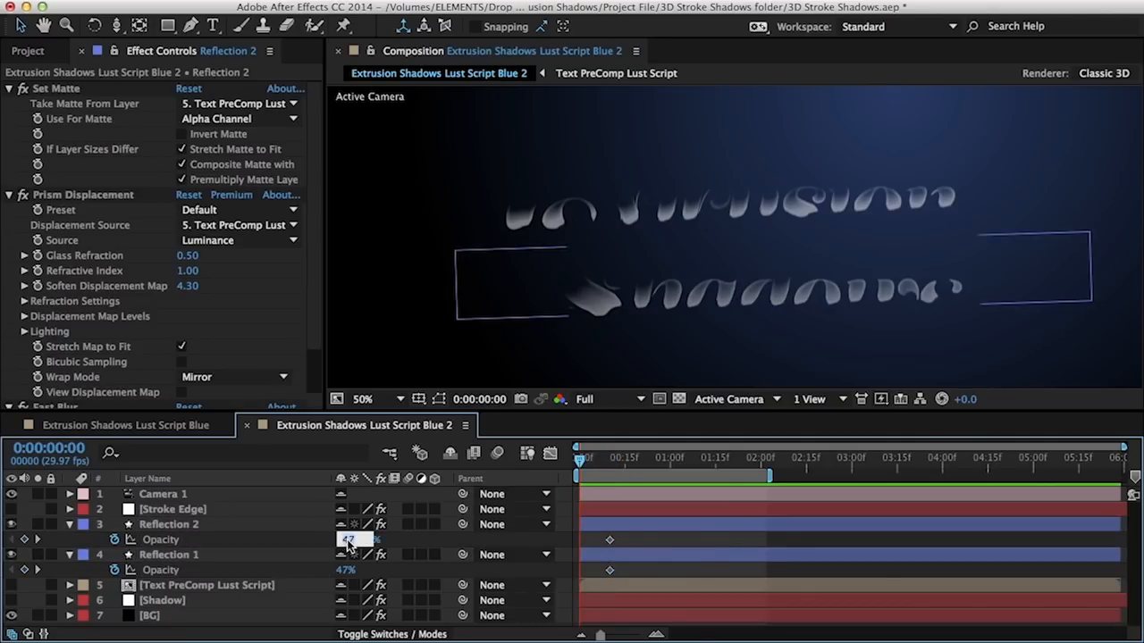
type("0")
key("Return")
left_click(346, 570)
type("0")
key("Return")
Keyframe both reflections' Position to slide down from above the text into place
left_click_drag(623, 459, 743, 460)
left_click(196, 527, "shift")
key("p")
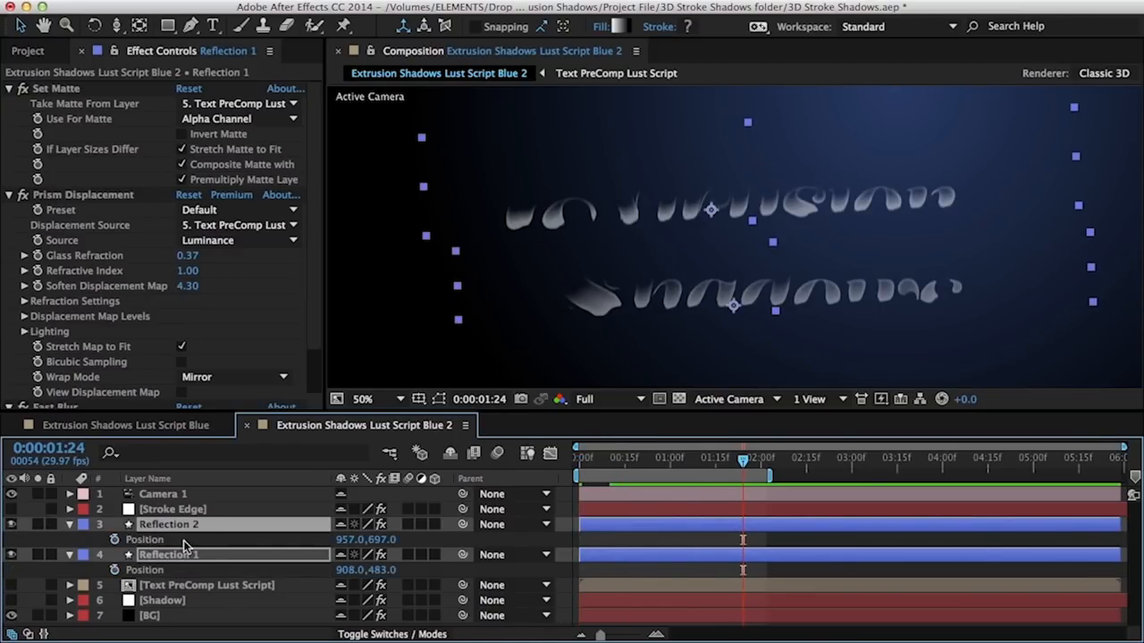
left_click(115, 570)
left_click_drag(685, 460, 547, 481)
left_click_drag(825, 256, 801, 148)
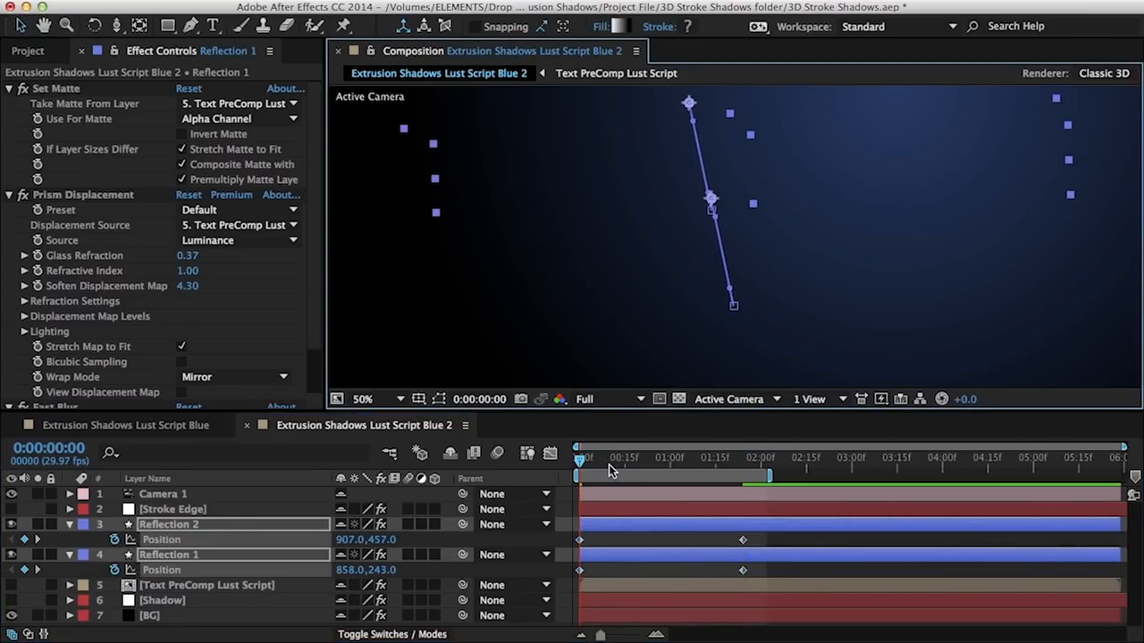
key("space")
Move the end Position keyframes earlier and ease the reflections into their final position
left_click_drag(738, 529, 705, 543)
left_click(549, 456)
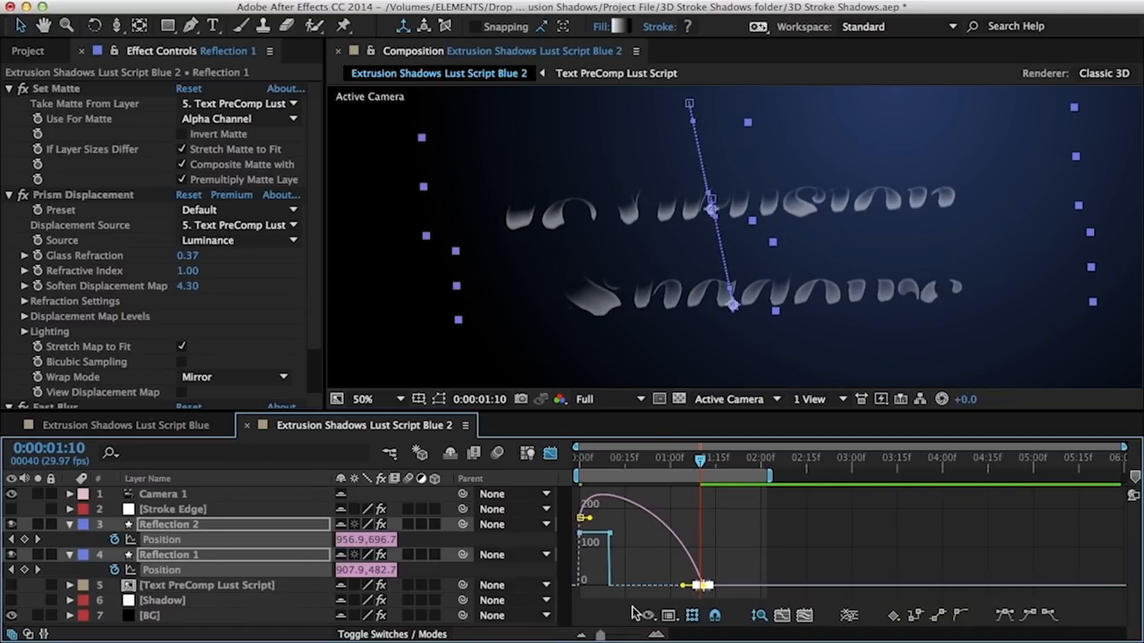
left_click_drag(683, 590, 603, 590)
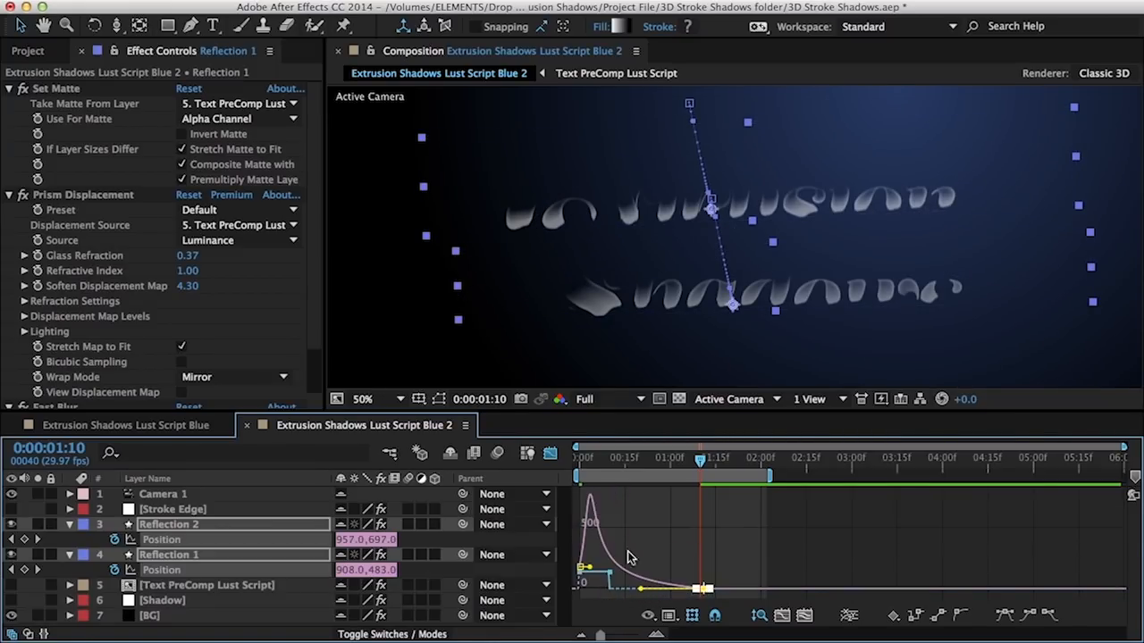
mouse_move(644, 470)
left_mouse_down()
mouse_move(668, 475)
mouse_move(652, 477)
left_mouse_up()
key("u")
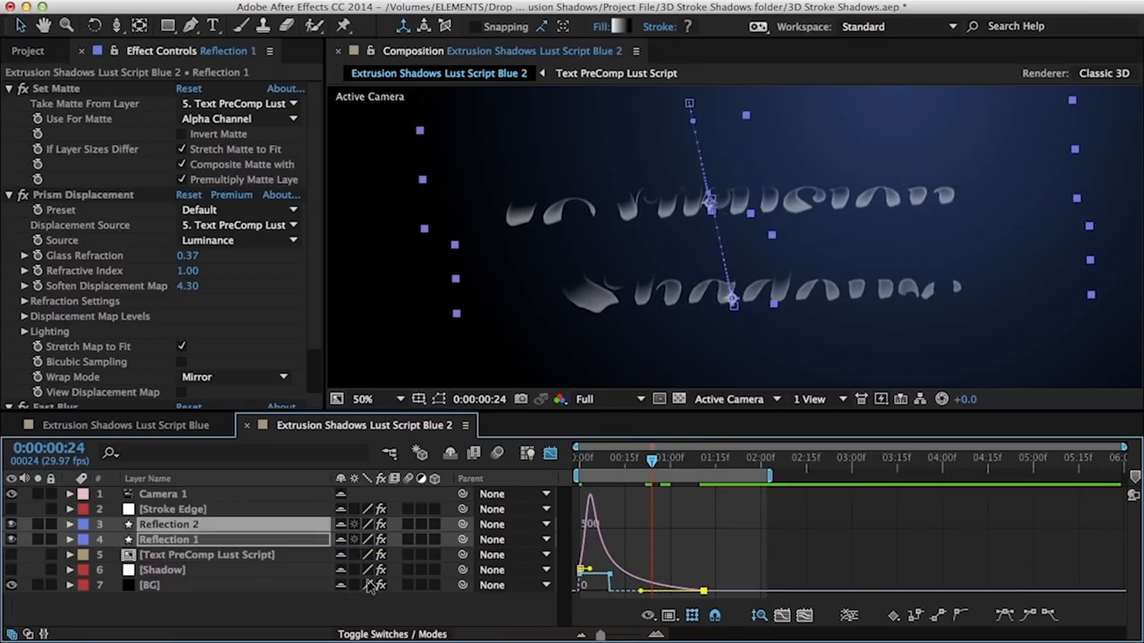
left_click(238, 591)
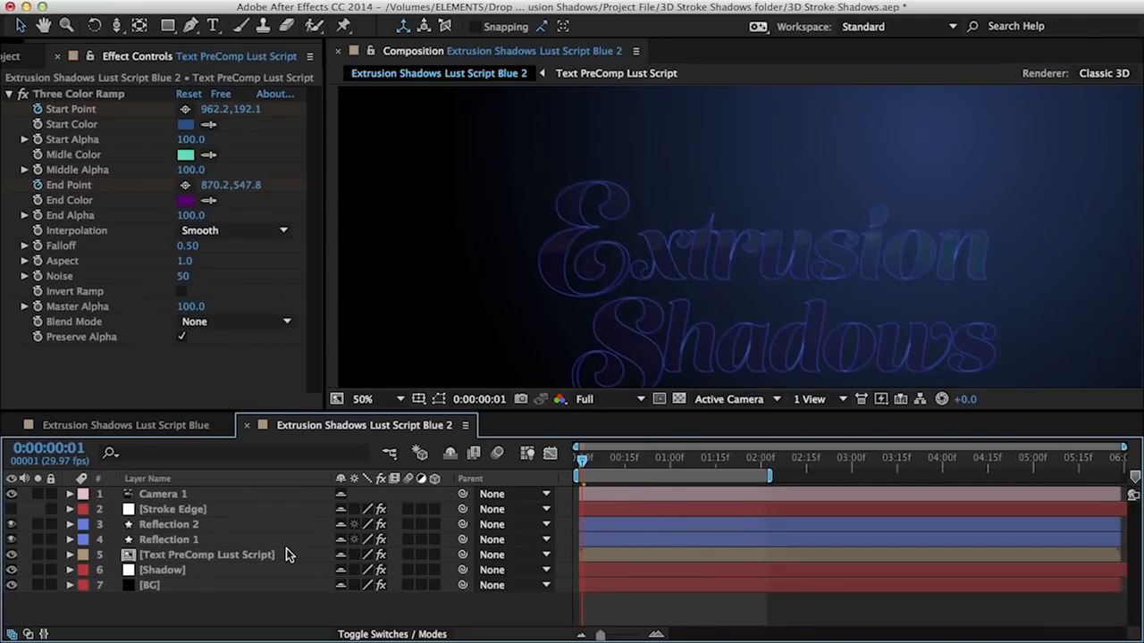
Solo the Stroke Edge layer and keyframe its 3D Stroke End at 58.5
key("space")
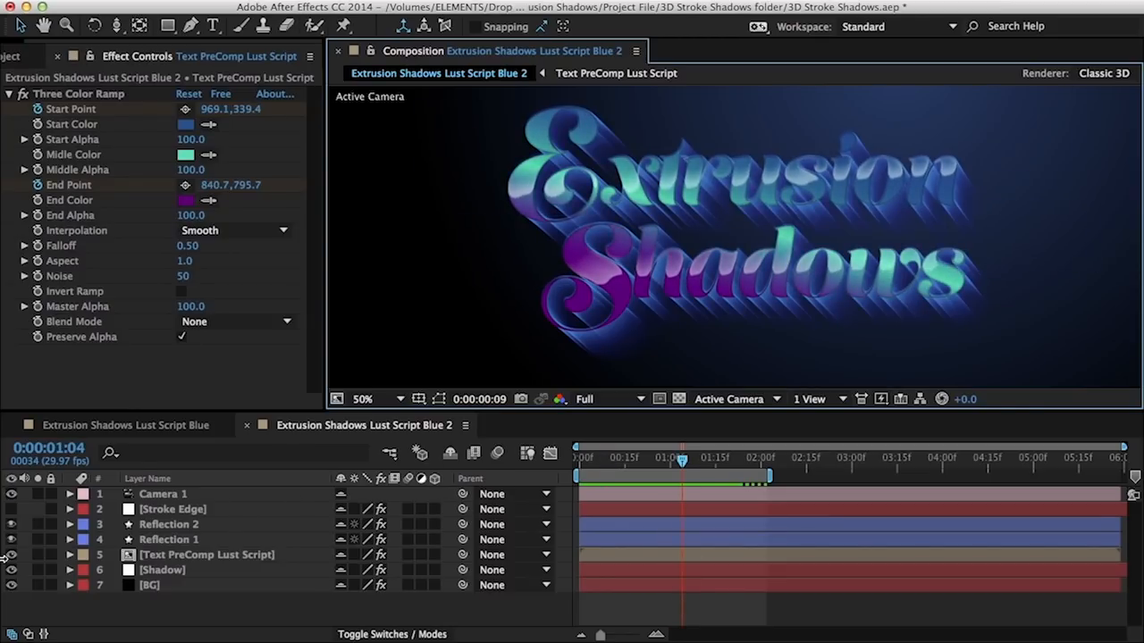
left_click(38, 510)
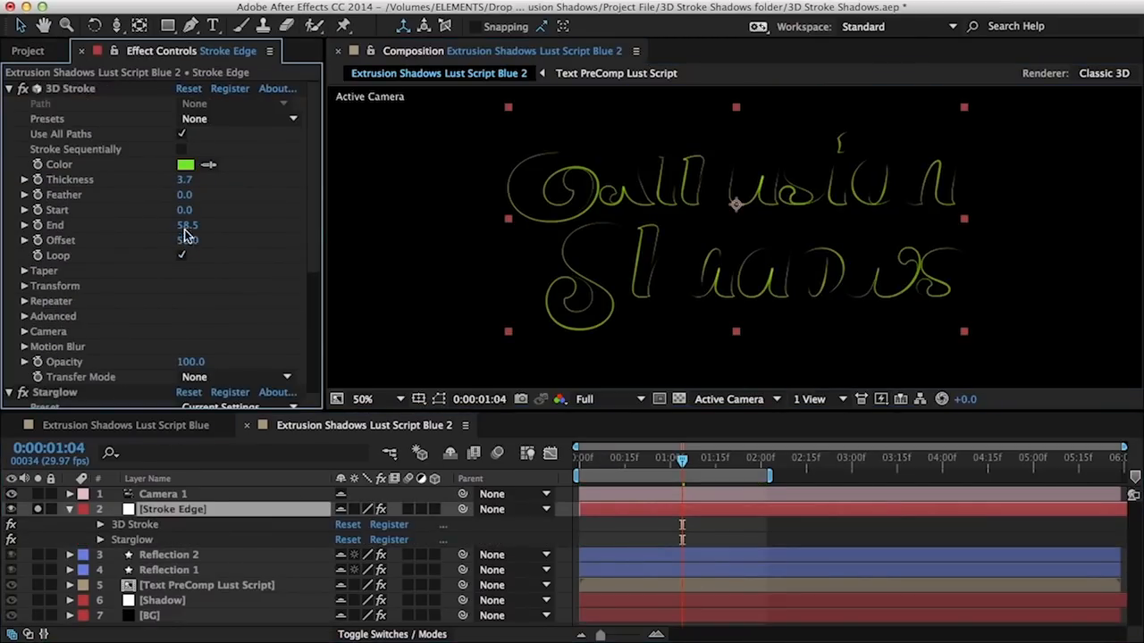
left_click_drag(184, 230, 74, 226)
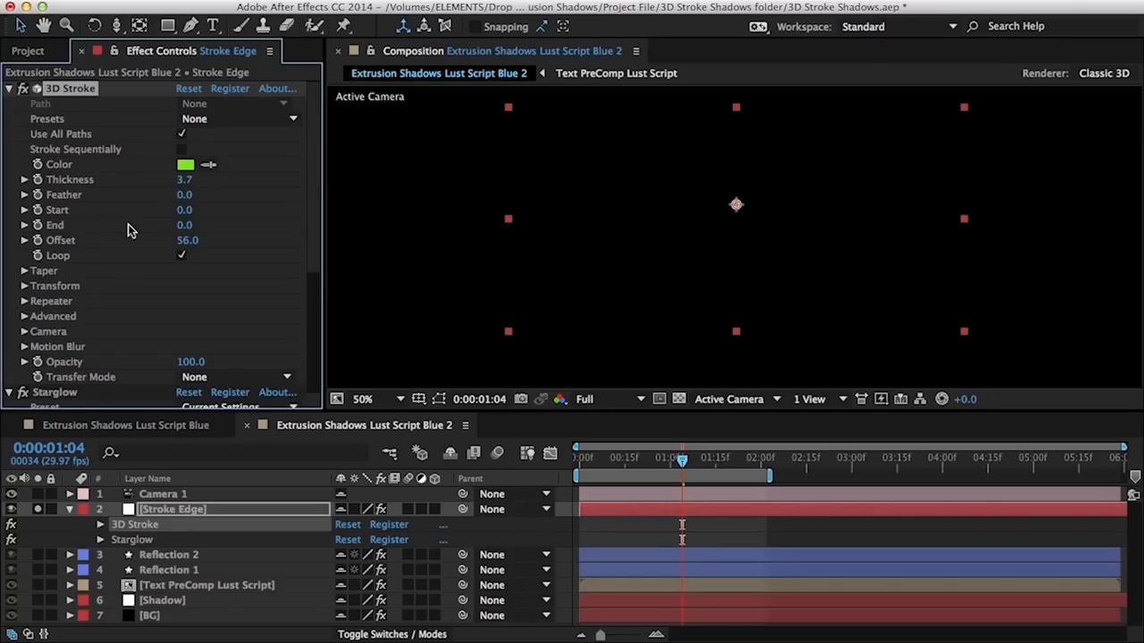
key("ctrl+z")
left_click(45, 225)
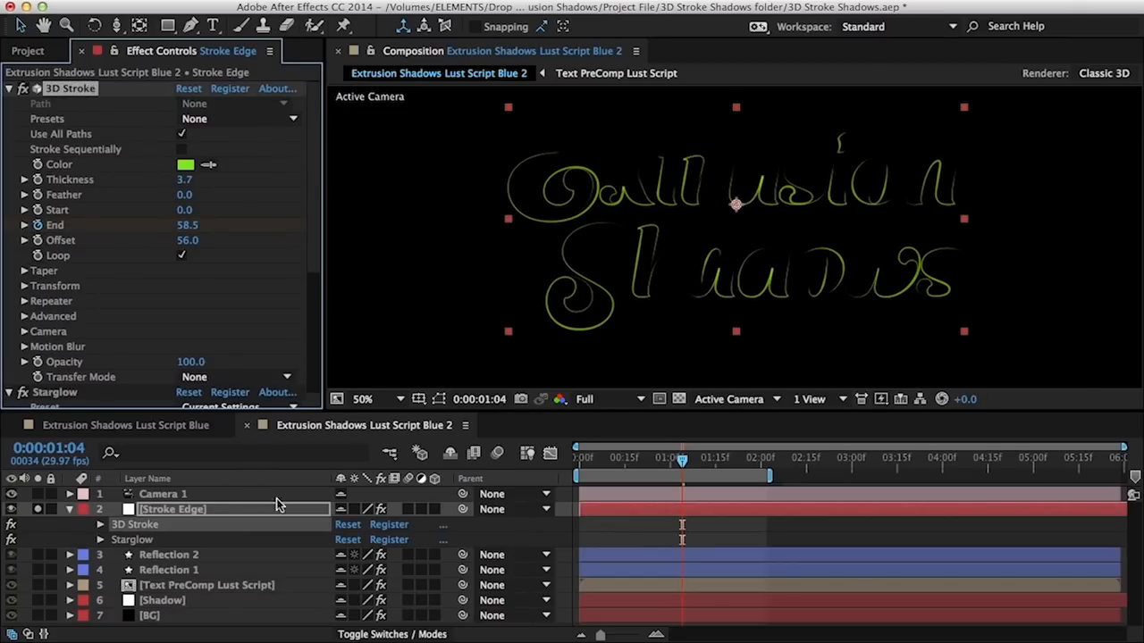
key("u")
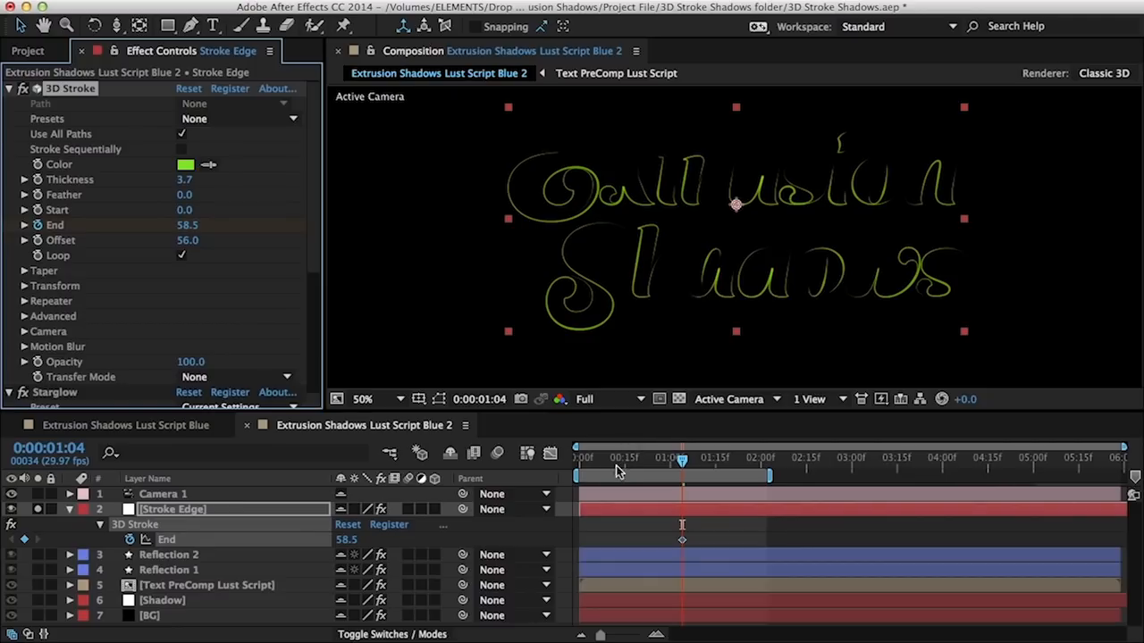
Set End to 0 at the first frame and Easy Ease the one-second keyframe
key("Home")
left_click(347, 539)
type("0")
key("Return")
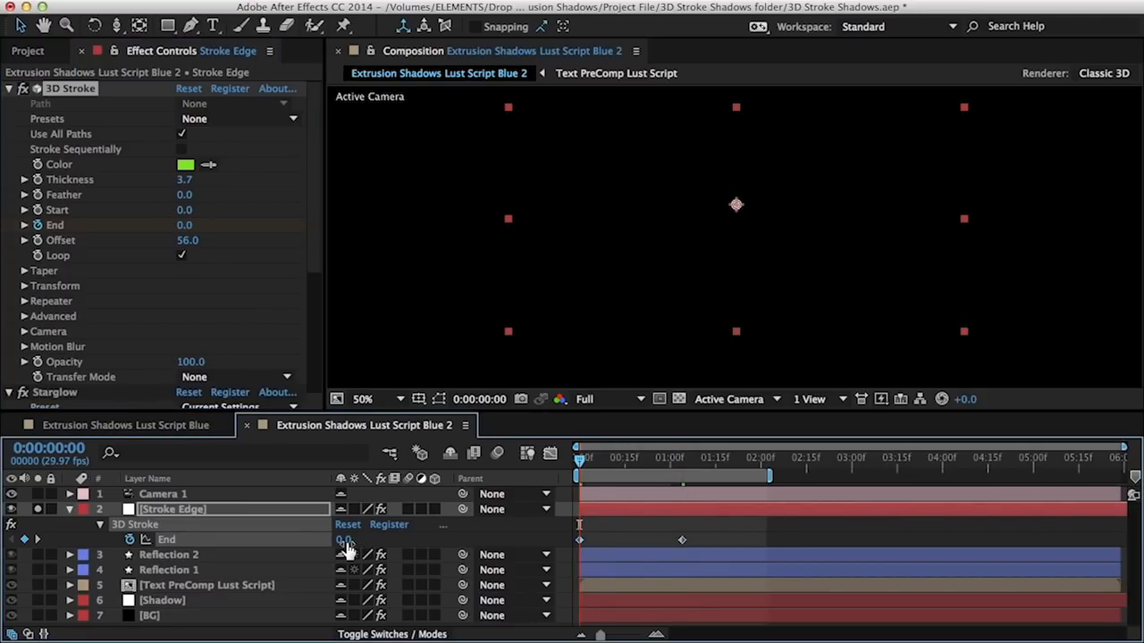
left_click(682, 540)
key("F9")
Preview and scrub the green edge stroke drawing on around the letters
key("KP_0")
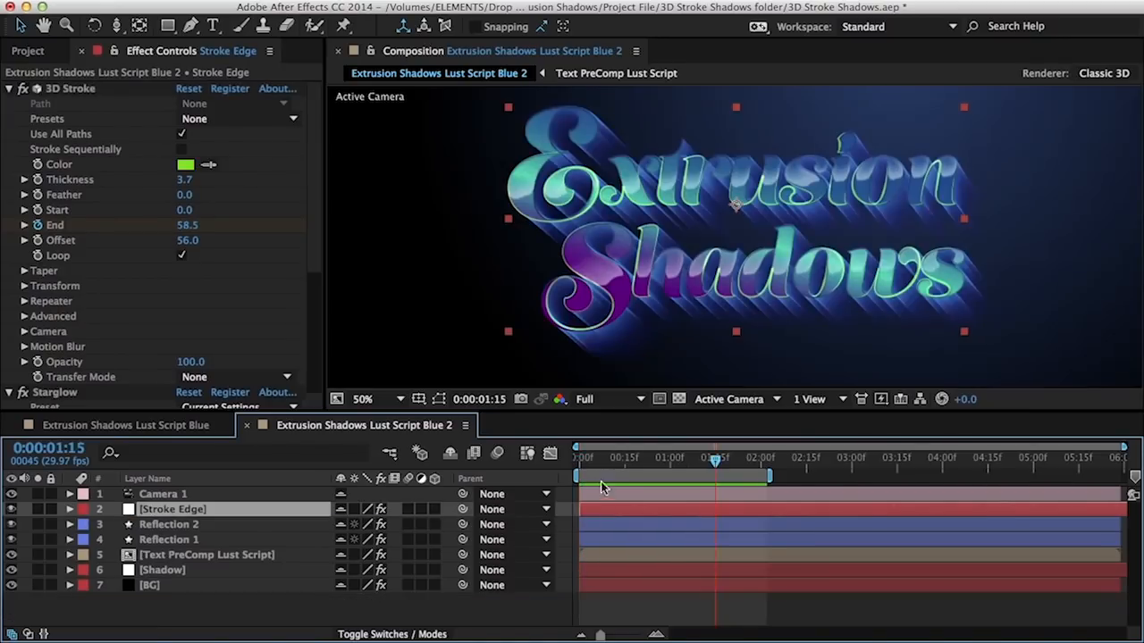
left_click_drag(604, 465, 568, 470)
key("KP_0")
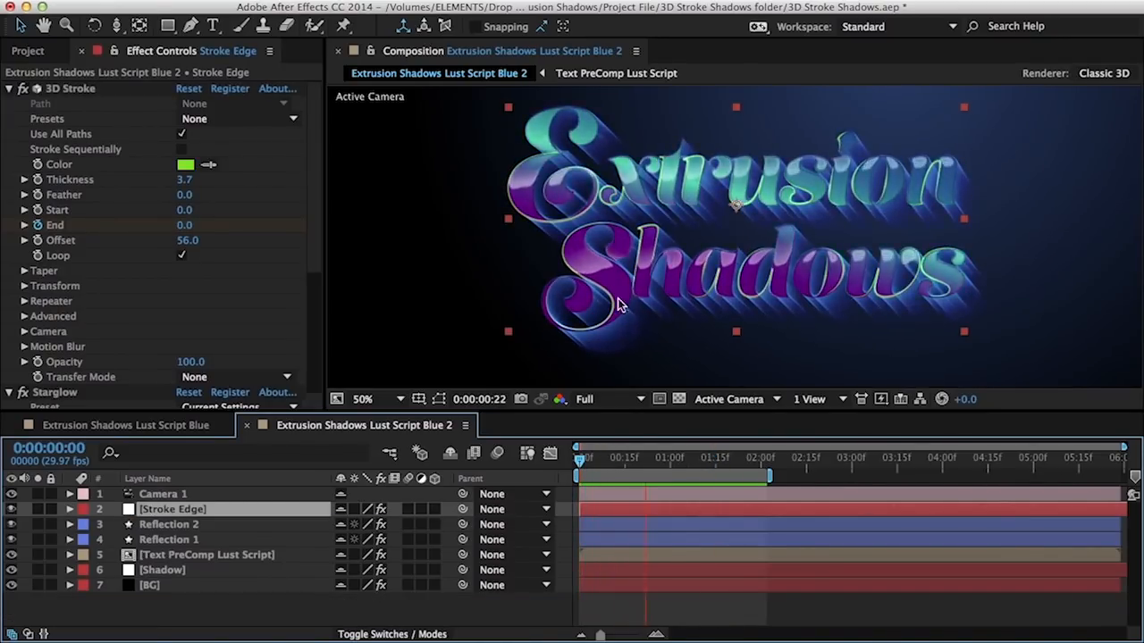
key("space")
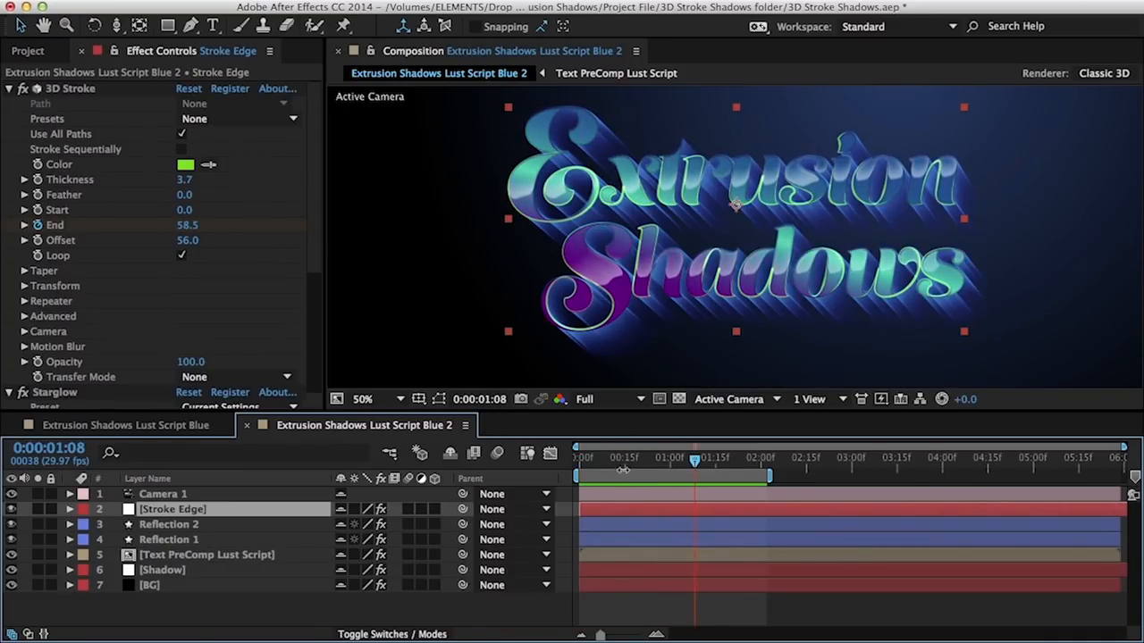
mouse_move(695, 459)
left_mouse_down()
mouse_move(588, 464)
mouse_move(579, 487)
mouse_move(628, 514)
mouse_move(580, 501)
mouse_move(612, 503)
mouse_move(572, 527)
left_mouse_up()
left_click_drag(618, 461, 648, 508)
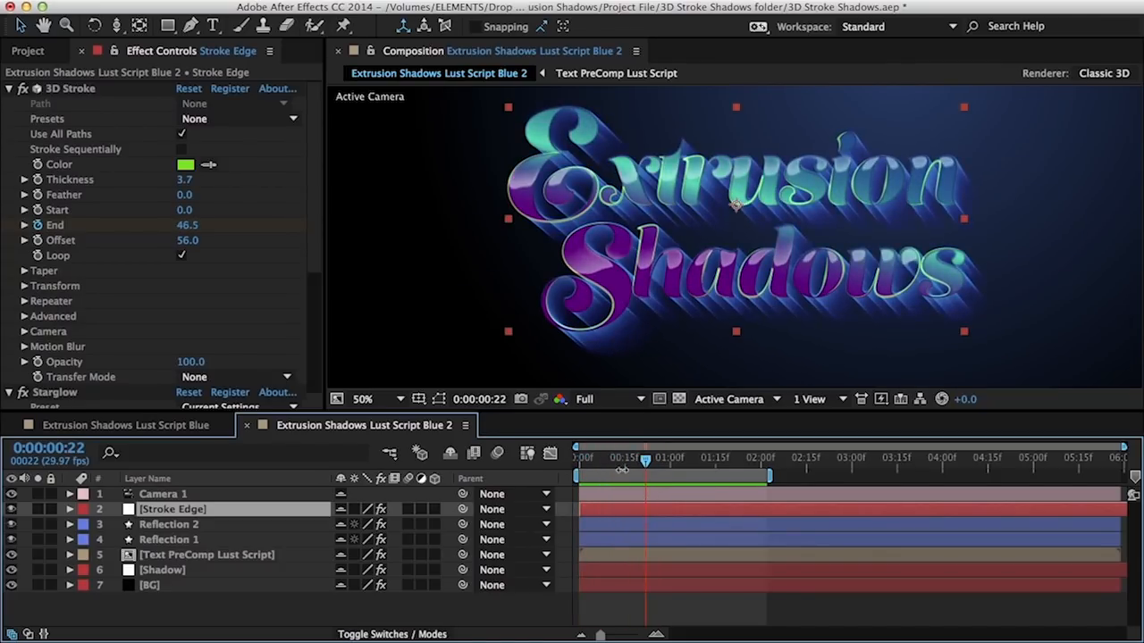
key("space")
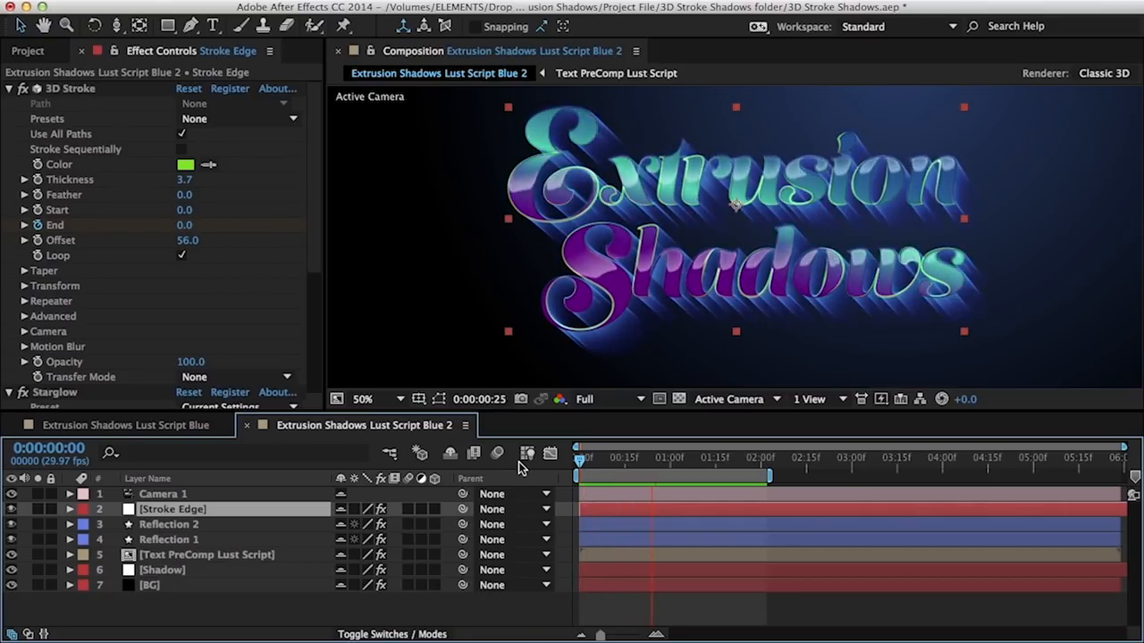
key("space")
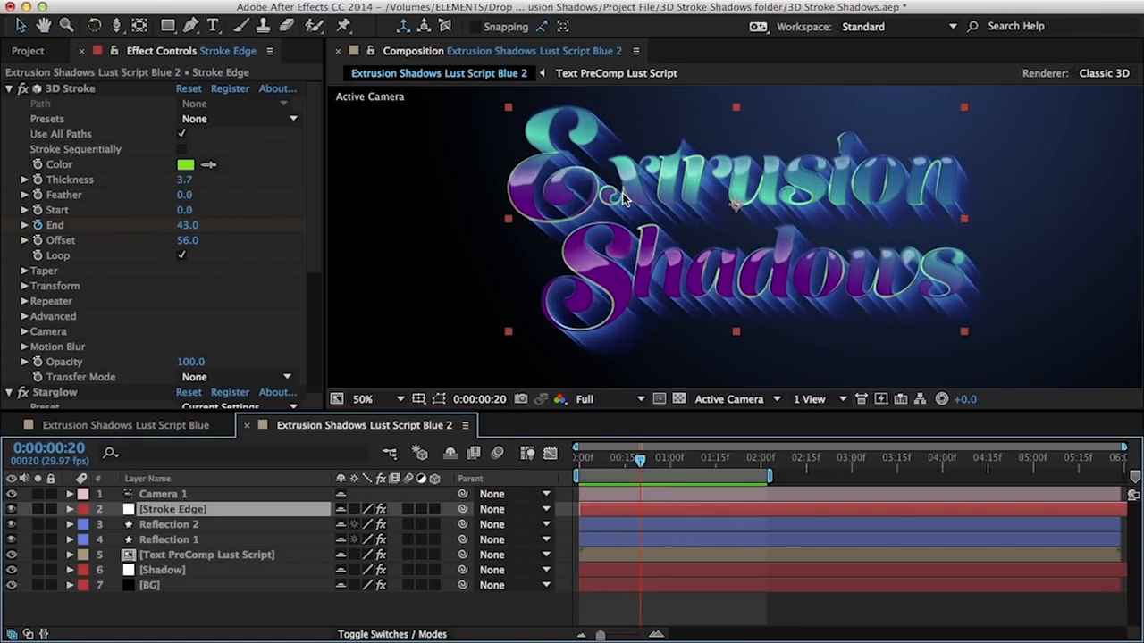
left_click_drag(588, 461, 676, 148)
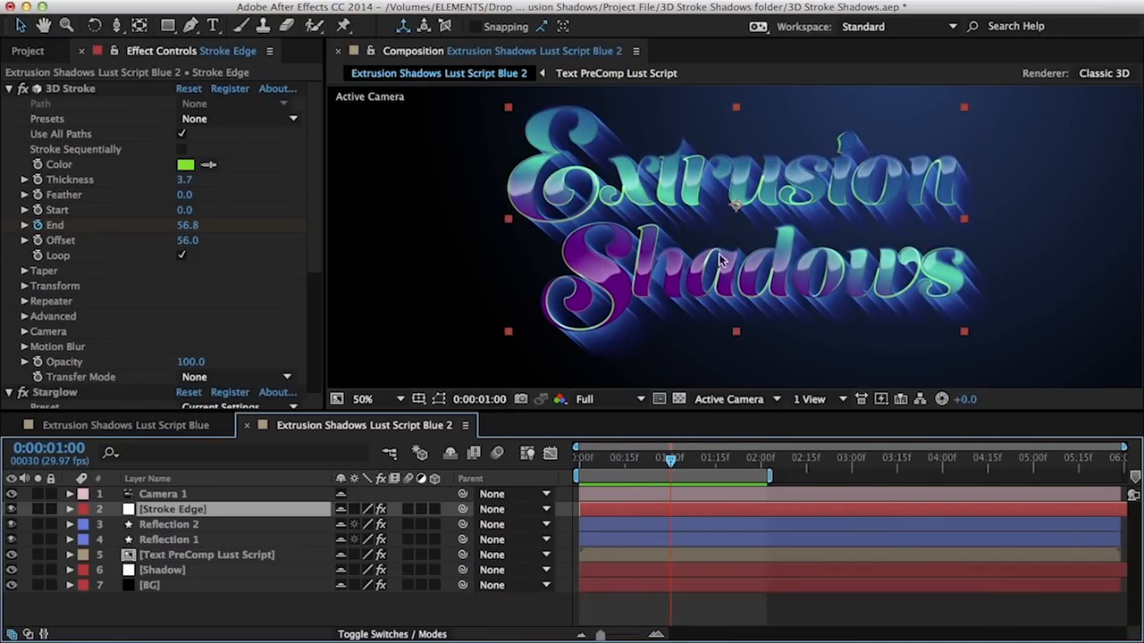